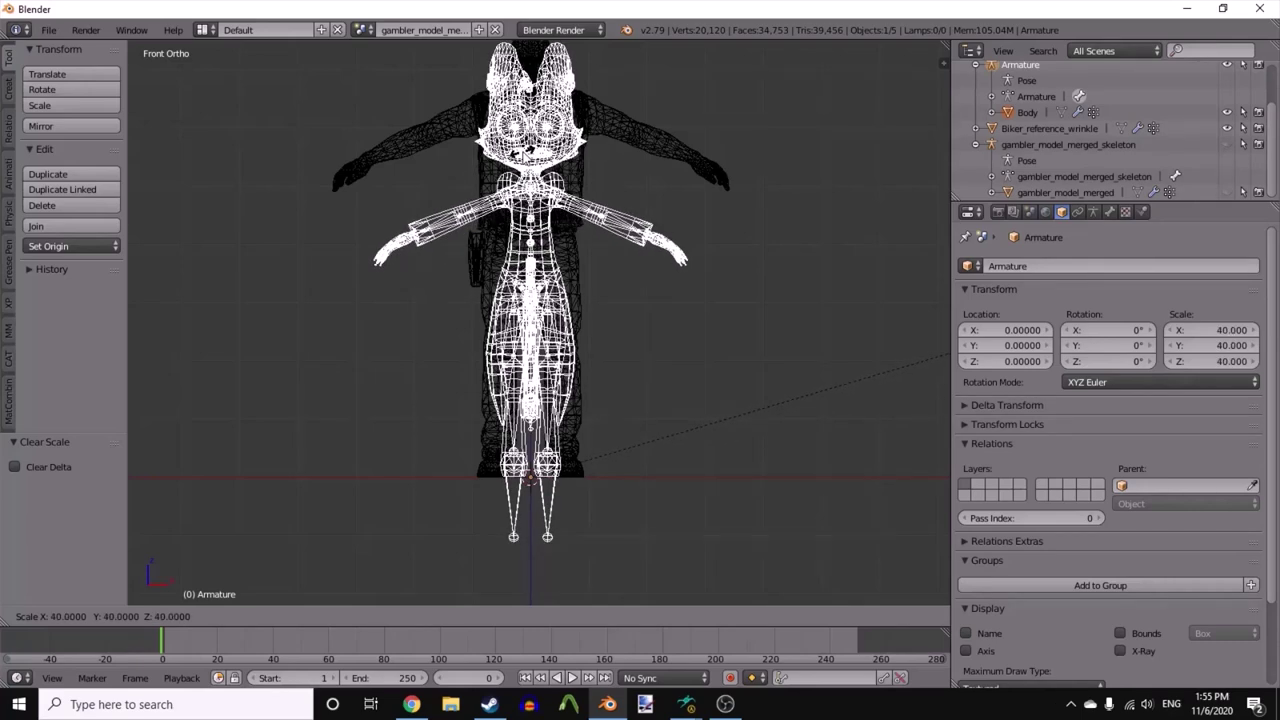
- Scale the armature uniformly to 35 on the X, Y and Z axes
{"action": "left_click", "coordinate": [524, 155]}
{"action": "key", "text": "KP_3"}
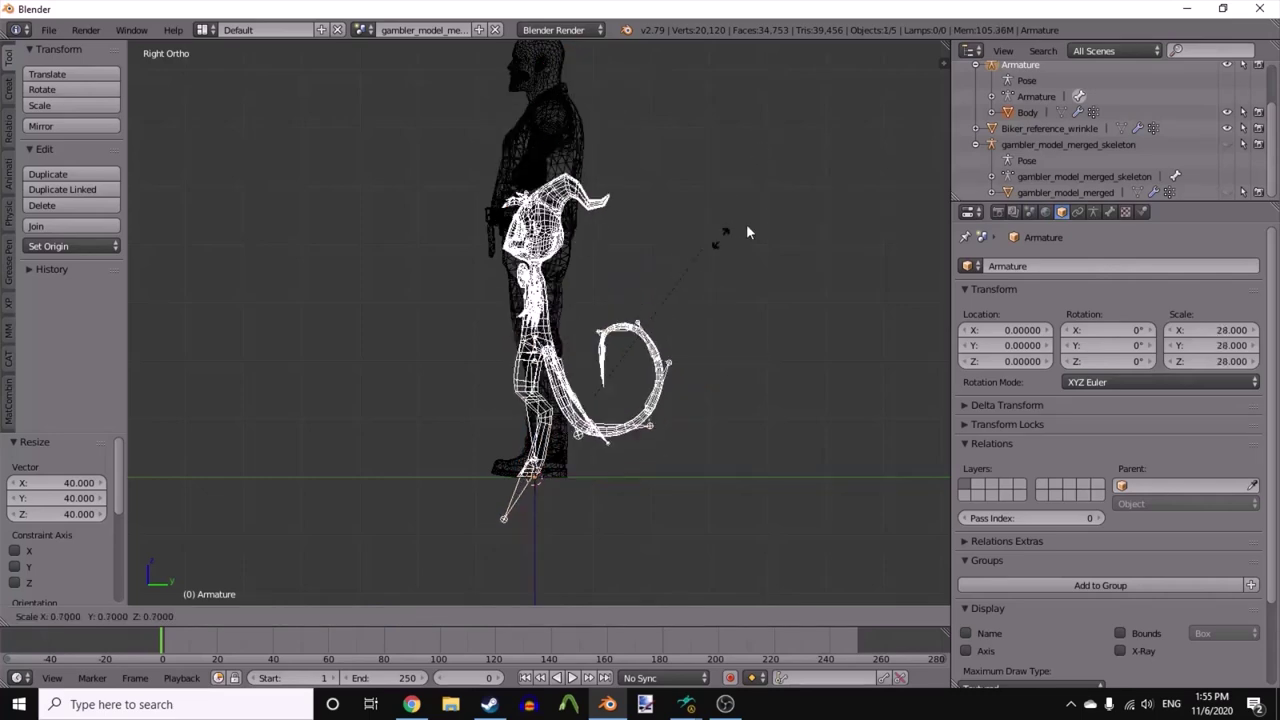
{"action": "double_click", "coordinate": [1211, 361]}
{"action": "type", "text": "35"}
{"action": "key", "text": "Return"}
{"action": "left_click", "coordinate": [1211, 362]}
{"action": "key", "text": "ctrl+c"}
{"action": "key", "text": "Return"}
{"action": "key", "text": "ctrl+v"}
{"action": "key", "text": "ctrl+v"}
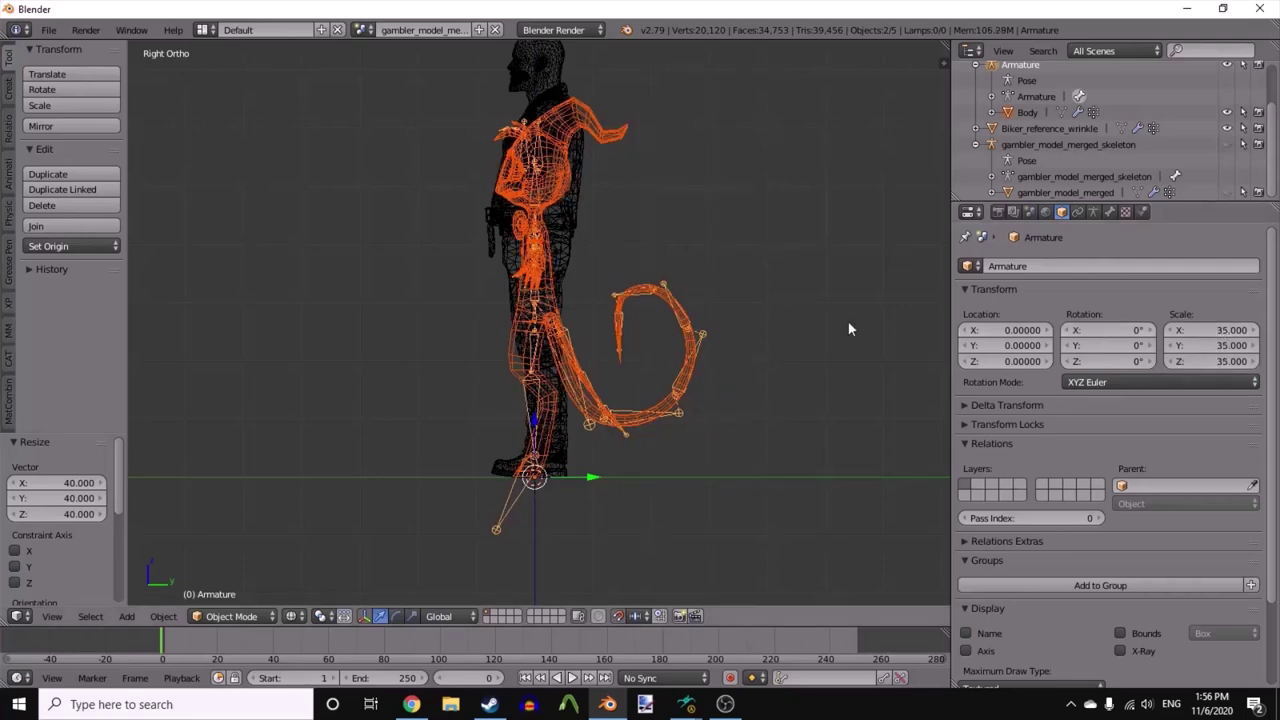
- Compare the armature's size from the front and side, and set its Z scale to 37.5
{"action": "key", "text": "KP_1"}
{"action": "key", "text": "KP_3"}
{"action": "double_click", "coordinate": [1199, 360]}
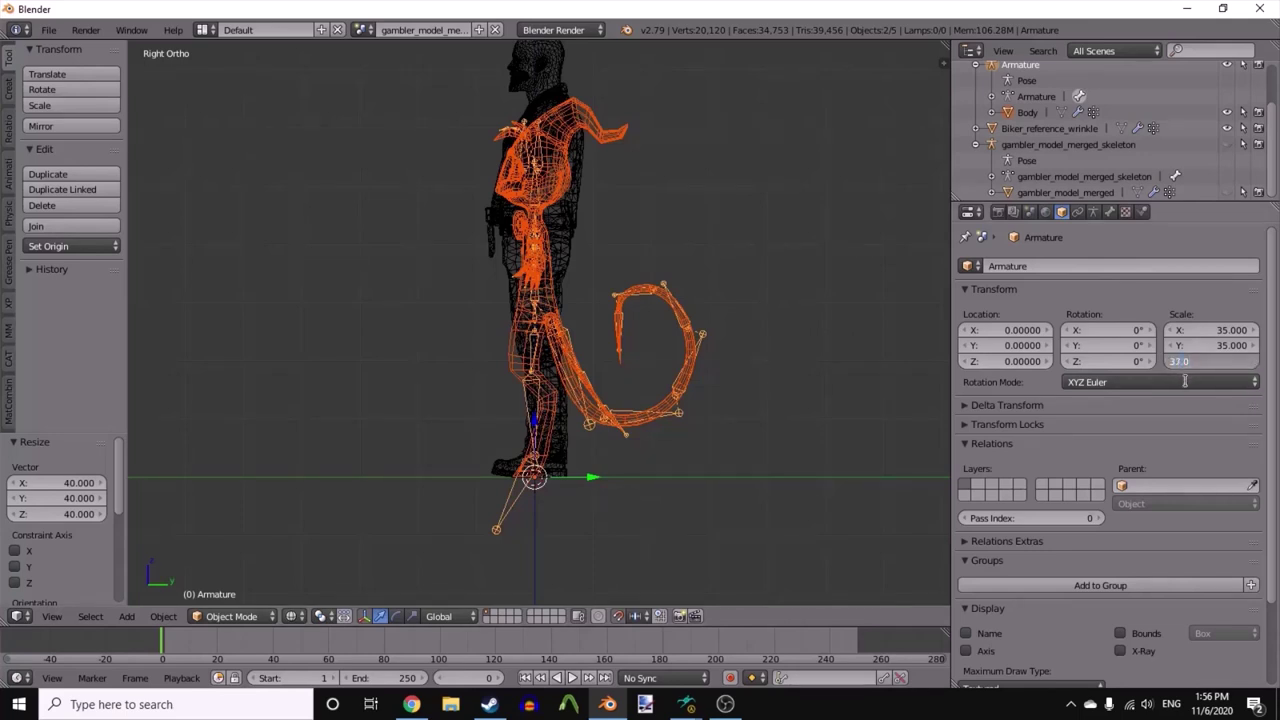
{"action": "type", "text": "37.5"}
{"action": "key", "text": "Return"}
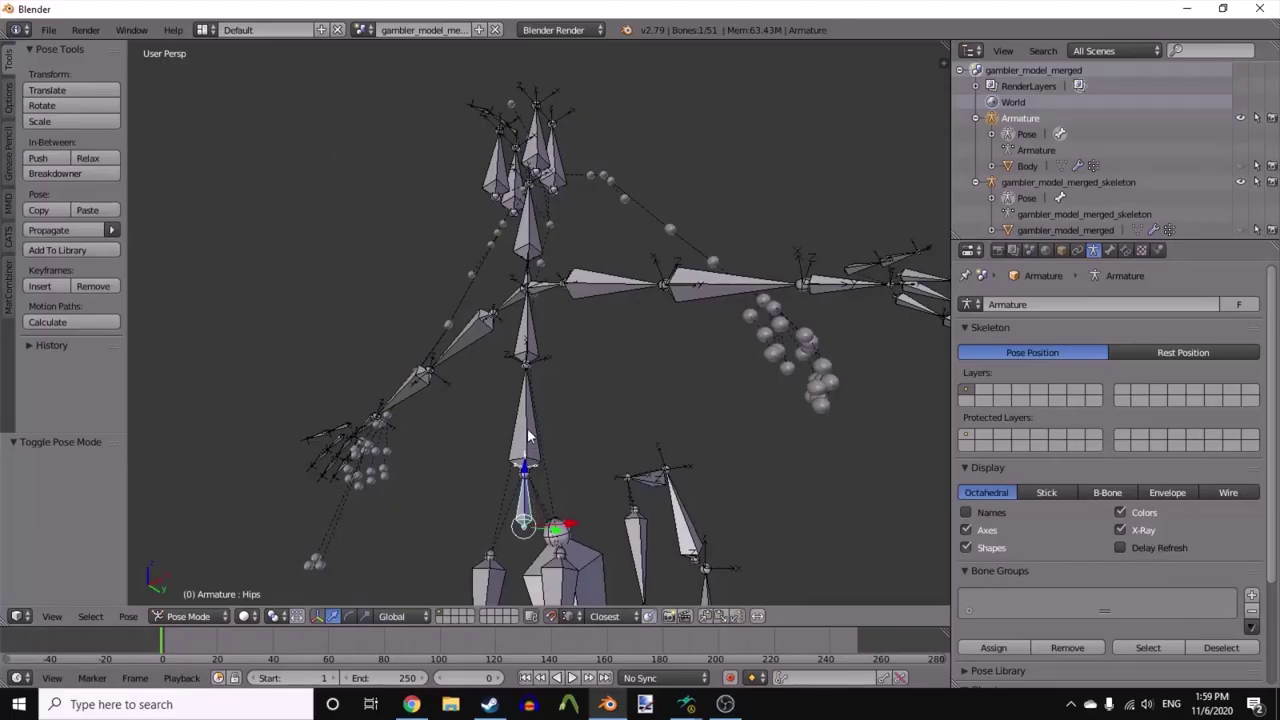
- Leave Pose Mode on Armature, put gambler_model_merged_skeleton into Pose Mode, and switch the viewport to wireframe shading
{"action": "right_click", "coordinate": [527, 429]}
{"action": "middle_click_drag", "start_coordinate": [528, 430], "coordinate": [567, 433]}
{"action": "scroll", "coordinate": [556, 344], "scroll_direction": "up", "scroll_amount": 1}
{"action": "middle_click_drag", "start_coordinate": [543, 345], "coordinate": [605, 410]}
{"action": "right_click", "coordinate": [544, 330]}
{"action": "key", "text": "ctrl+Tab"}
{"action": "middle_click_drag", "start_coordinate": [574, 345], "coordinate": [537, 302]}
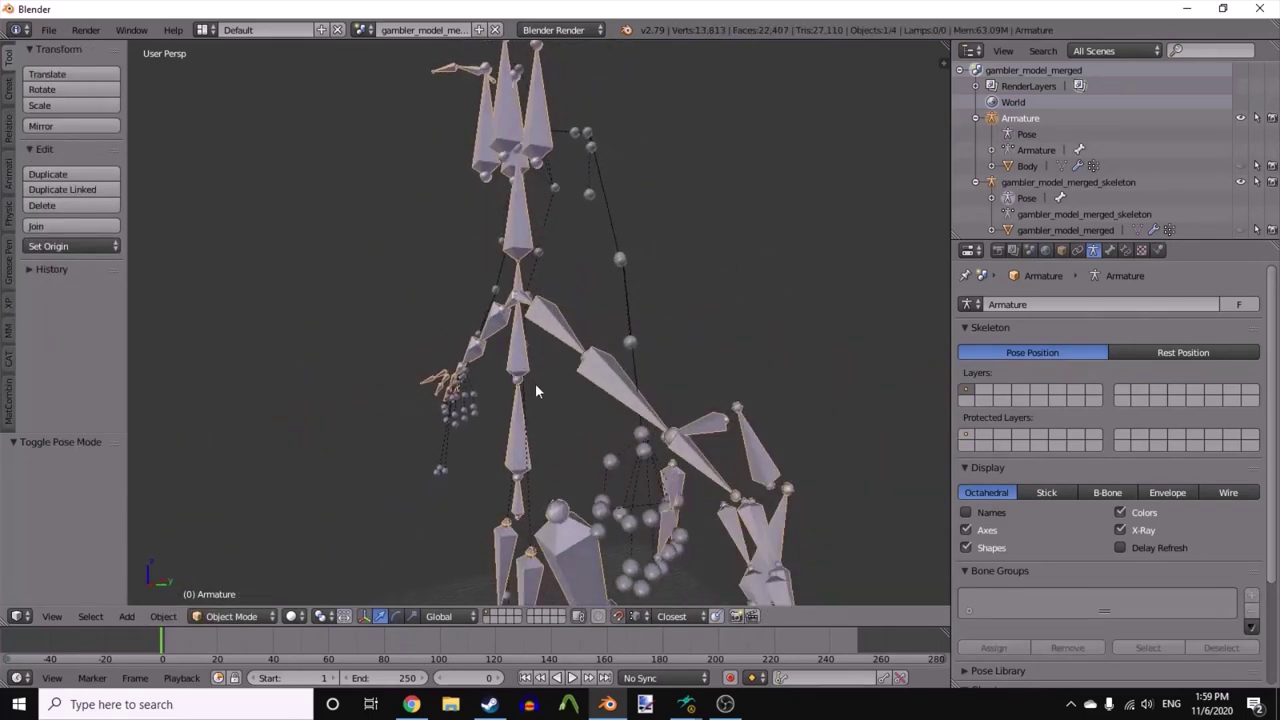
{"action": "left_click", "coordinate": [1054, 182]}
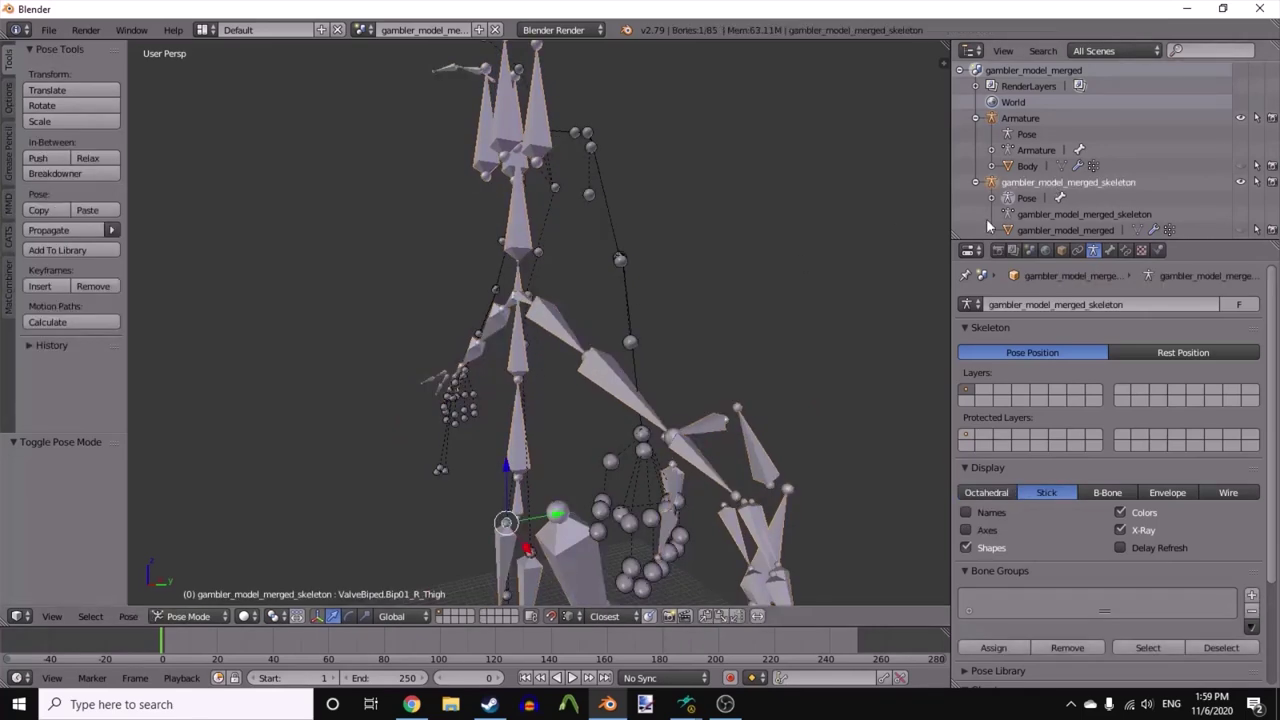
{"action": "key", "text": "z"}
- Move the ValveBiped.Bip01_Spine bone onto the Armature joint between its hips and spine bones
{"action": "middle_click_drag", "start_coordinate": [531, 412], "coordinate": [549, 339]}
{"action": "key", "text": "a"}
{"action": "right_click", "coordinate": [530, 350]}
{"action": "scroll", "coordinate": [558, 392], "scroll_direction": "up", "scroll_amount": 2}
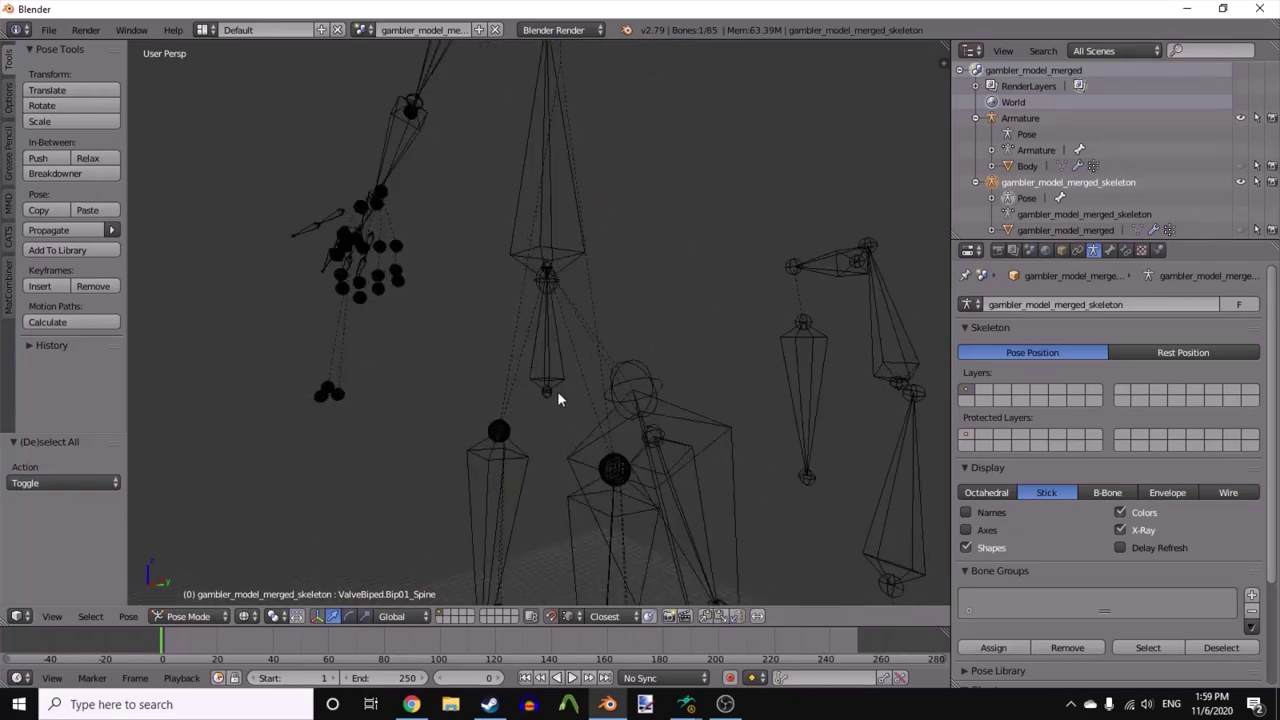
{"action": "middle_click_drag", "start_coordinate": [558, 392], "coordinate": [572, 347]}
{"action": "scroll", "coordinate": [572, 274], "scroll_direction": "up", "scroll_amount": 3}
{"action": "middle_click_drag", "start_coordinate": [572, 274], "coordinate": [528, 396], "text": "shift"}
{"action": "scroll", "coordinate": [547, 388], "scroll_direction": "up", "scroll_amount": 2}
{"action": "key", "text": "g"}
{"action": "left_click", "coordinate": [460, 411]}
{"action": "scroll", "coordinate": [460, 411], "scroll_direction": "down", "scroll_amount": 7}
{"action": "scroll", "coordinate": [554, 223], "scroll_direction": "down", "scroll_amount": 2}
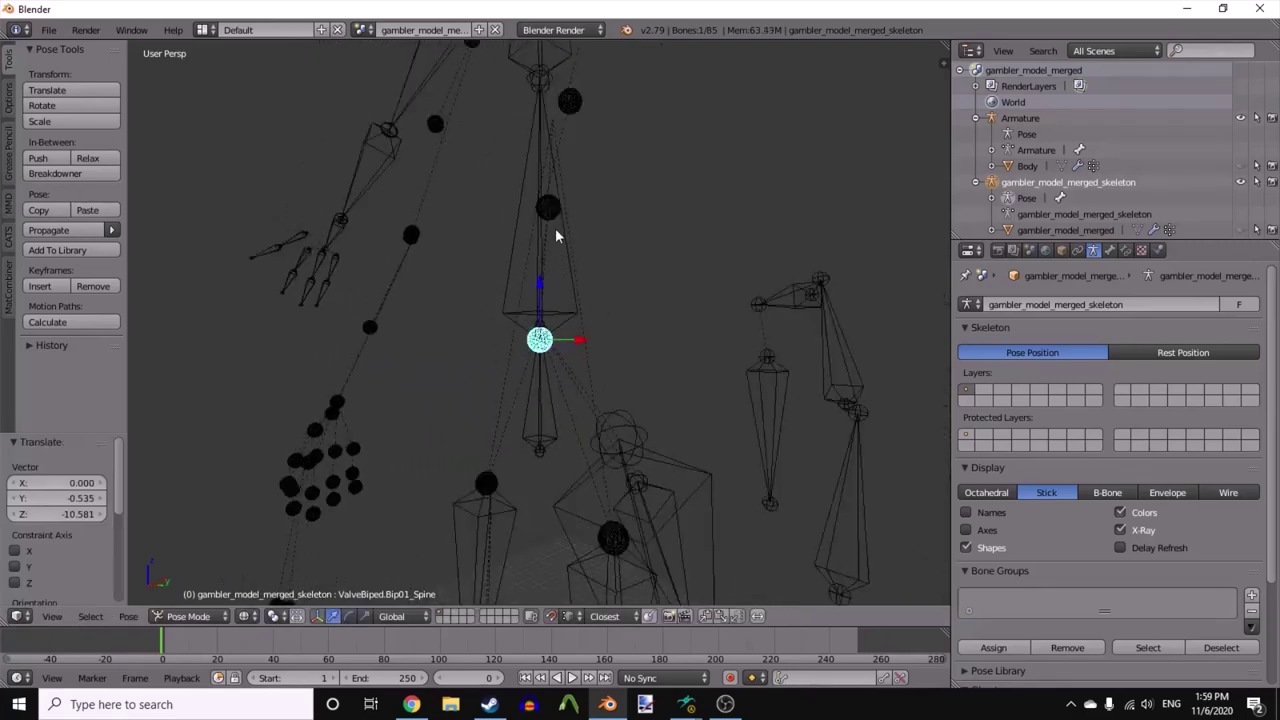
- Move the spine bone directly above ValveBiped.Bip01_Spine down about 4 units along the Armature's spine
{"action": "right_click", "coordinate": [552, 215]}
{"action": "scroll", "coordinate": [548, 383], "scroll_direction": "up", "scroll_amount": 4}
{"action": "right_click", "coordinate": [546, 378]}
{"action": "key", "text": "g"}
{"action": "left_click", "coordinate": [538, 376]}
{"action": "scroll", "coordinate": [579, 233], "scroll_direction": "down", "scroll_amount": 7}
- Reposition ValveBiped.Bip01_Spine2 and the spine bone above it around the base of the Armature's chest bone
{"action": "middle_click_drag", "start_coordinate": [579, 233], "coordinate": [583, 411], "text": "shift"}
{"action": "scroll", "coordinate": [573, 473], "scroll_direction": "up", "scroll_amount": 2}
{"action": "right_click", "coordinate": [573, 480]}
{"action": "scroll", "coordinate": [569, 465], "scroll_direction": "up", "scroll_amount": 2}
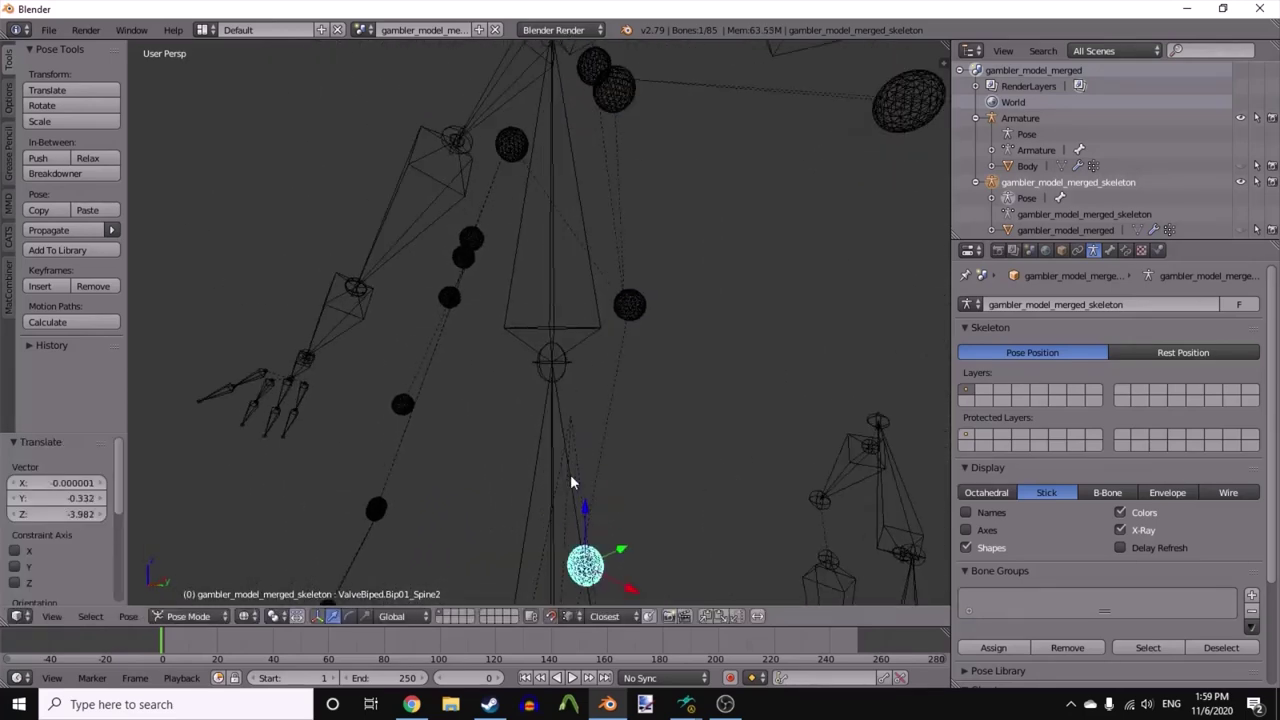
{"action": "key", "text": "g"}
{"action": "left_click", "coordinate": [555, 371]}
{"action": "right_click", "coordinate": [606, 133]}
{"action": "key", "text": "g"}
{"action": "left_click", "coordinate": [560, 368]}
- Move ValveBiped.Bip01_Neck1 onto the base of the Armature's neck and select the bone above it
{"action": "scroll", "coordinate": [640, 385], "scroll_direction": "up", "scroll_amount": 2}
{"action": "middle_click_drag", "start_coordinate": [647, 262], "coordinate": [655, 364], "text": "shift"}
{"action": "scroll", "coordinate": [650, 375], "scroll_direction": "up", "scroll_amount": 2}
{"action": "right_click", "coordinate": [606, 304]}
{"action": "scroll", "coordinate": [580, 369], "scroll_direction": "up", "scroll_amount": 2}
{"action": "middle_click_drag", "start_coordinate": [612, 300], "coordinate": [508, 387], "text": "shift"}
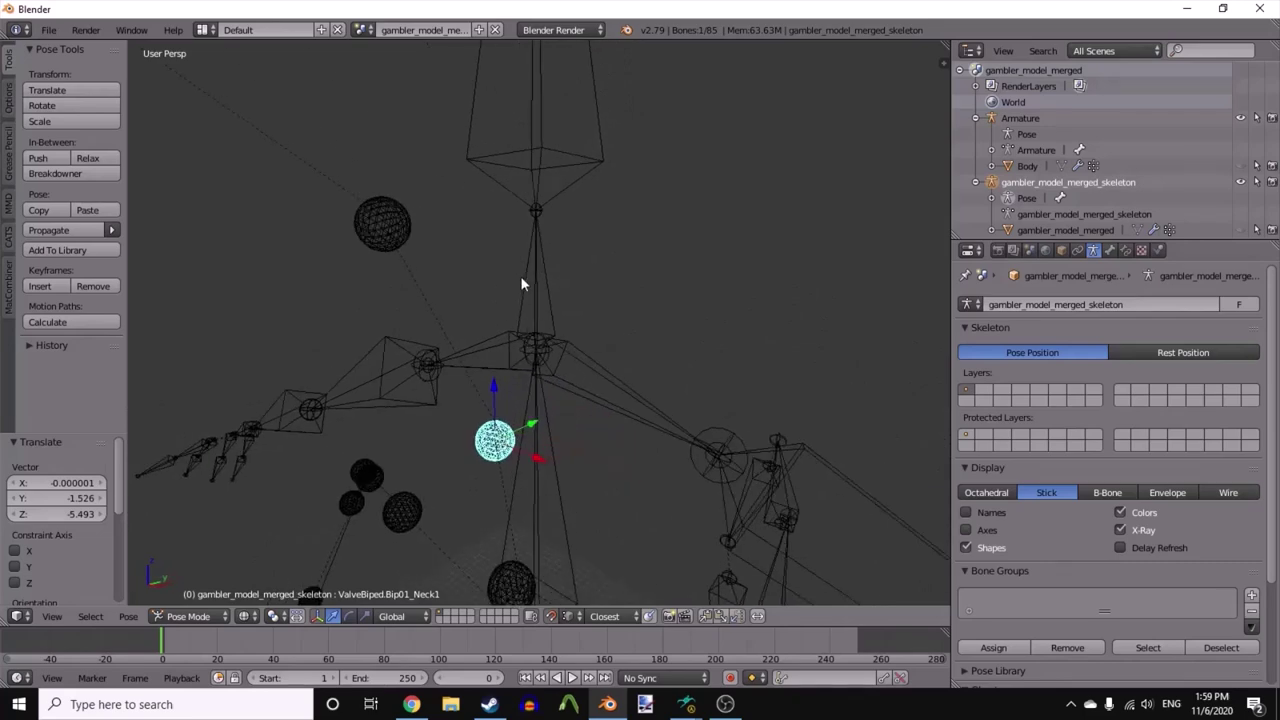
{"action": "middle_click_drag", "start_coordinate": [520, 292], "coordinate": [531, 395]}
{"action": "key", "text": "g"}
{"action": "left_click", "coordinate": [531, 390]}
{"action": "scroll", "coordinate": [531, 388], "scroll_direction": "down", "scroll_amount": 4}
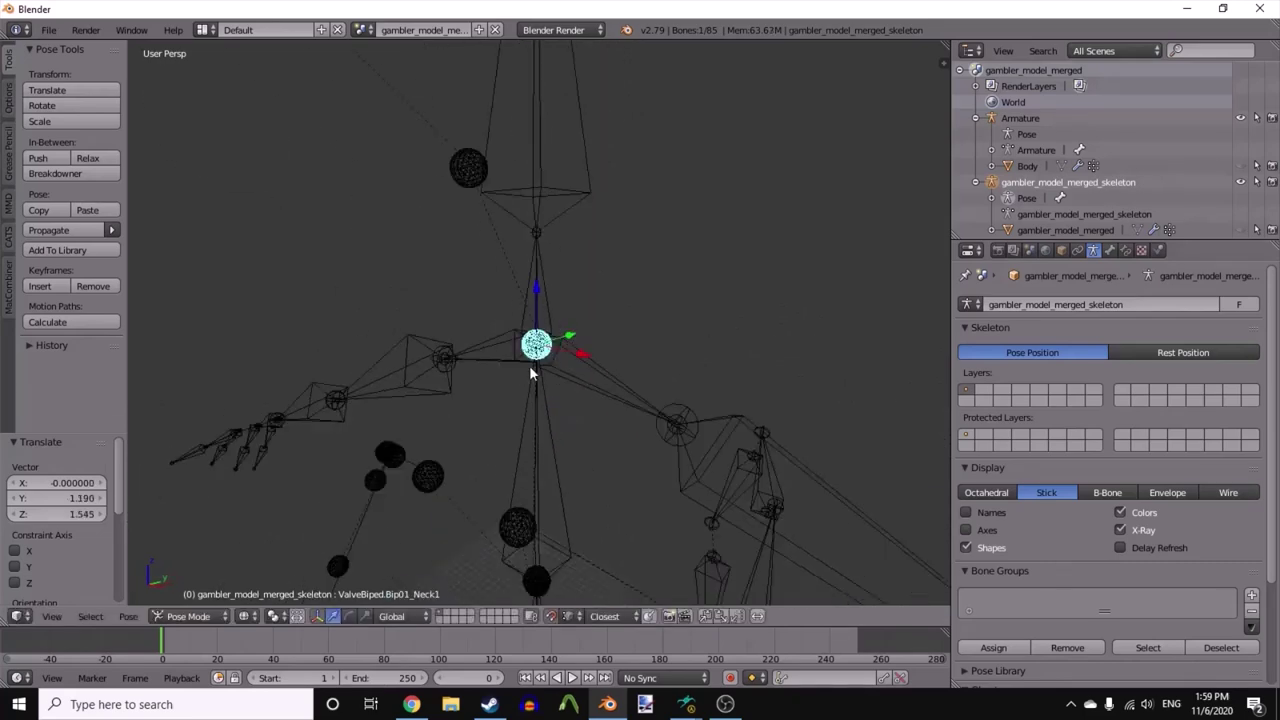
{"action": "right_click", "coordinate": [471, 174]}
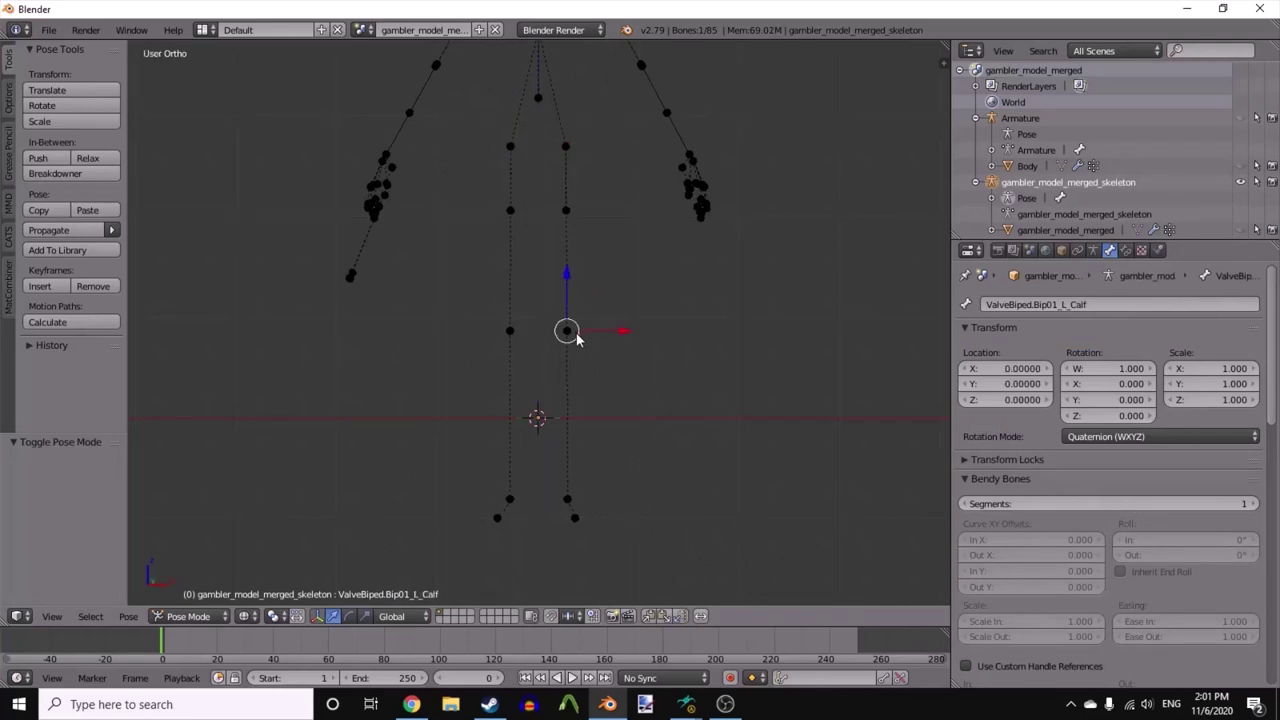
- Unhide the Armature and raise both calf bones of gambler_model_merged_skeleton 11 units along Z to the Armature's knees
{"action": "key", "text": "KP_3"}
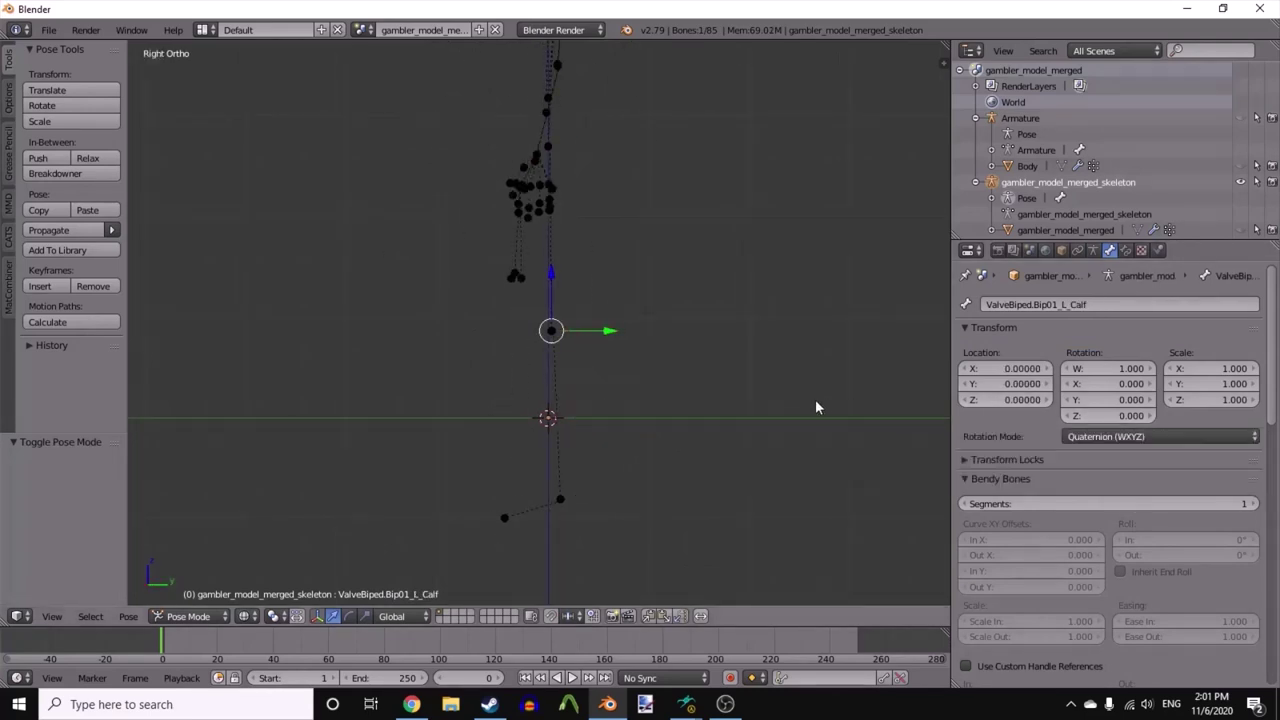
{"action": "key", "text": "KP_1"}
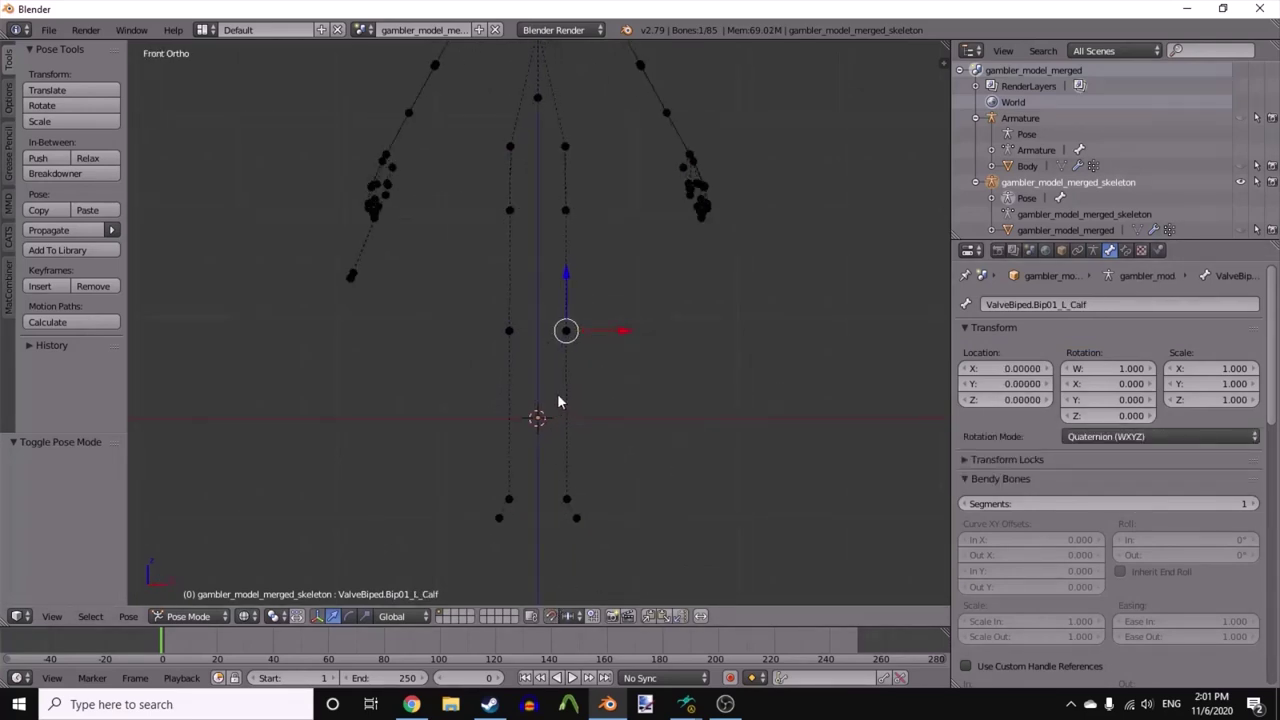
{"action": "key", "text": "a"}
{"action": "mouse_move", "coordinate": [460, 366]}
{"action": "left_mouse_down", "text": "ctrl"}
{"action": "mouse_move", "coordinate": [497, 309]}
{"action": "mouse_move", "coordinate": [470, 330]}
{"action": "left_mouse_up", "text": "ctrl"}
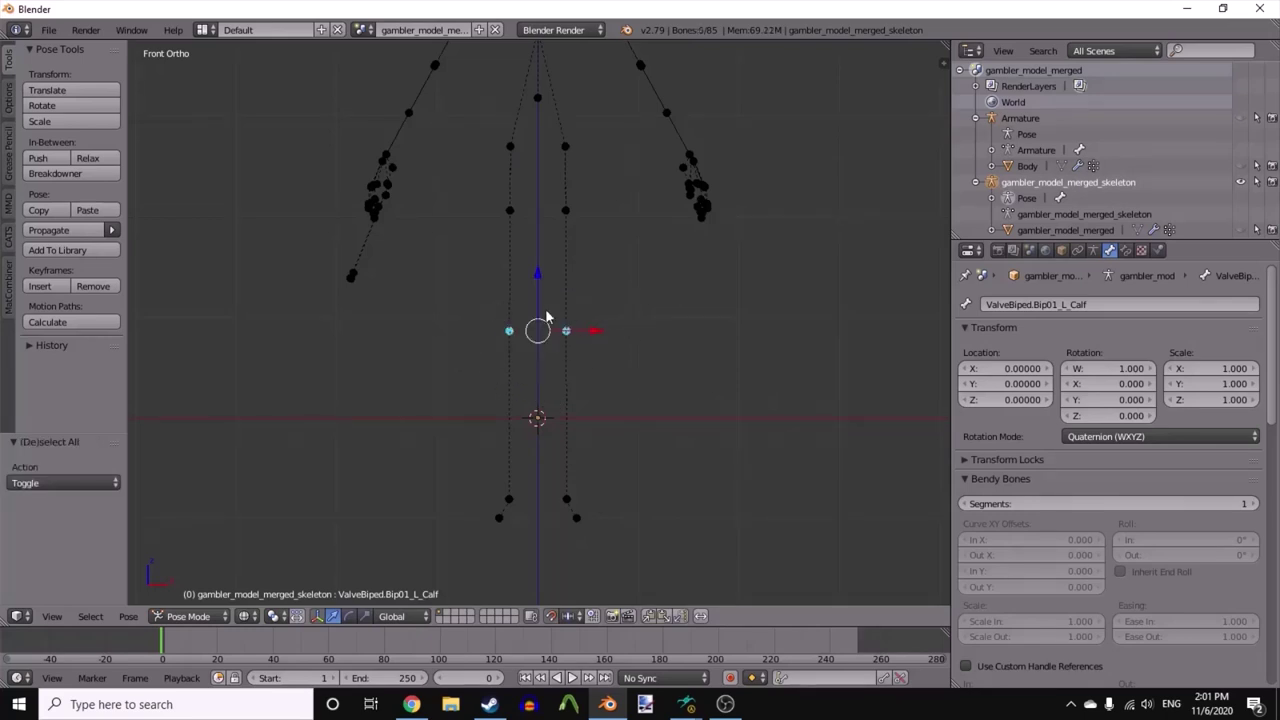
{"action": "left_click", "coordinate": [1240, 118]}
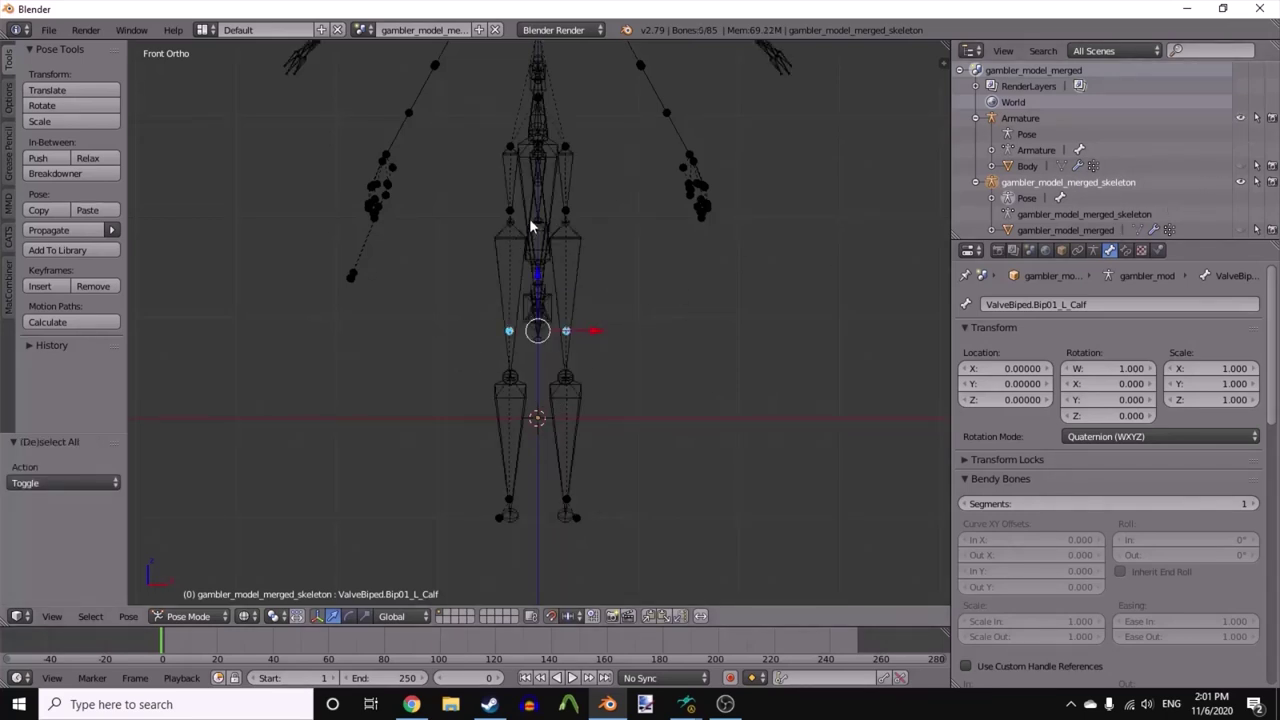
{"action": "key", "text": "g"}
{"action": "key", "text": "z"}
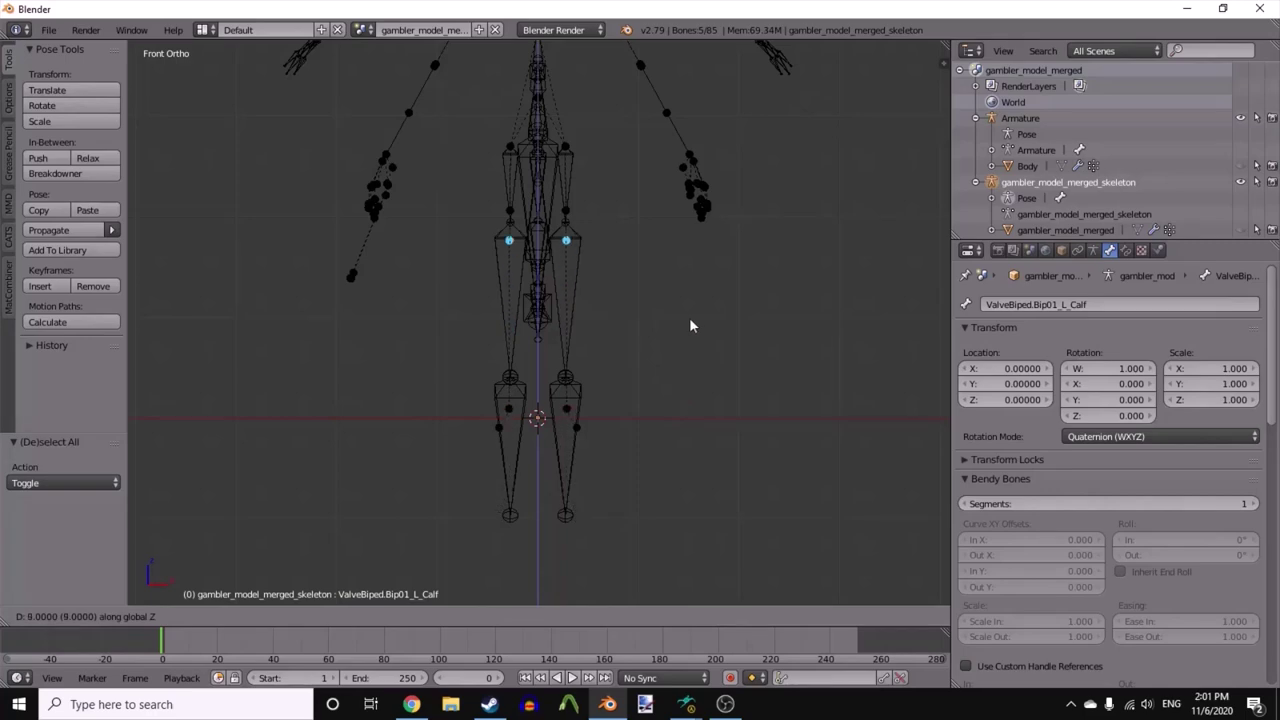
{"action": "left_click", "coordinate": [694, 309]}
- Lower both calf bones 0.2 units along Z to fine-tune them on the knee joints, and clear the selection
{"action": "scroll", "coordinate": [611, 211], "scroll_direction": "up", "scroll_amount": 5}
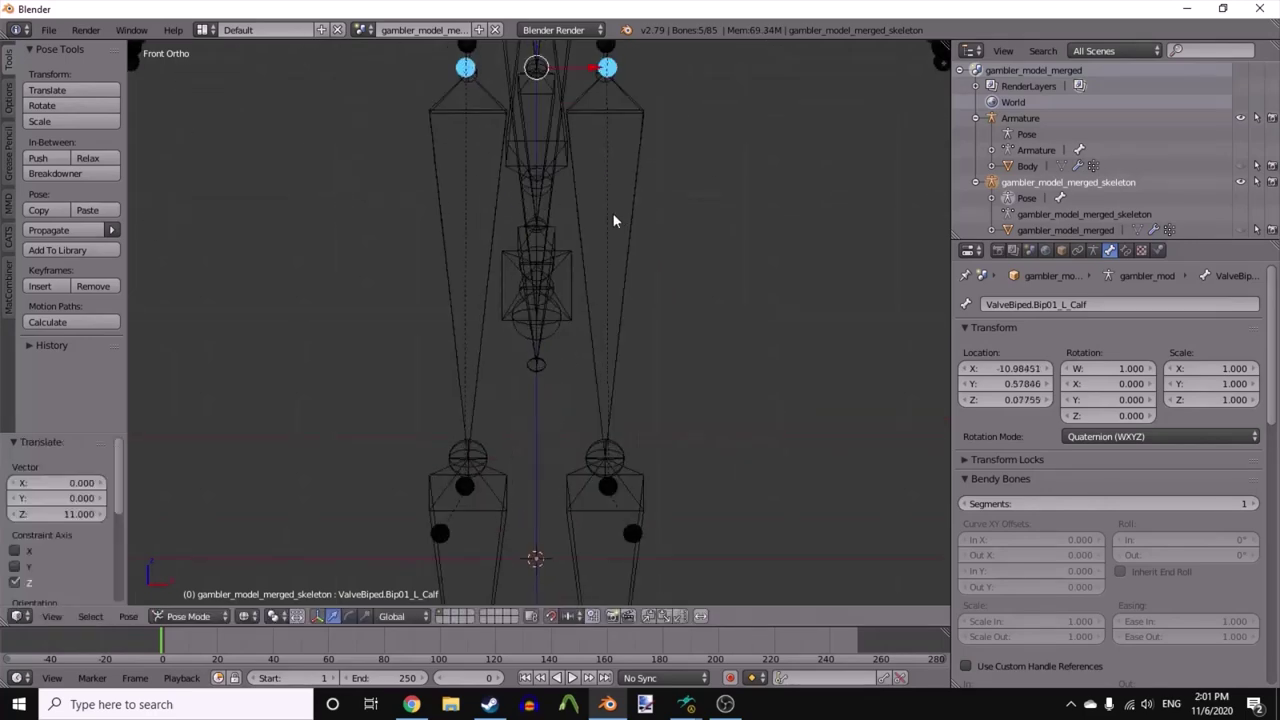
{"action": "middle_click_drag", "start_coordinate": [599, 120], "coordinate": [597, 338], "text": "shift"}
{"action": "scroll", "coordinate": [603, 216], "scroll_direction": "up", "scroll_amount": 9}
{"action": "middle_click_drag", "start_coordinate": [604, 219], "coordinate": [548, 405], "text": "shift"}
{"action": "key", "text": "g"}
{"action": "key", "text": "z"}
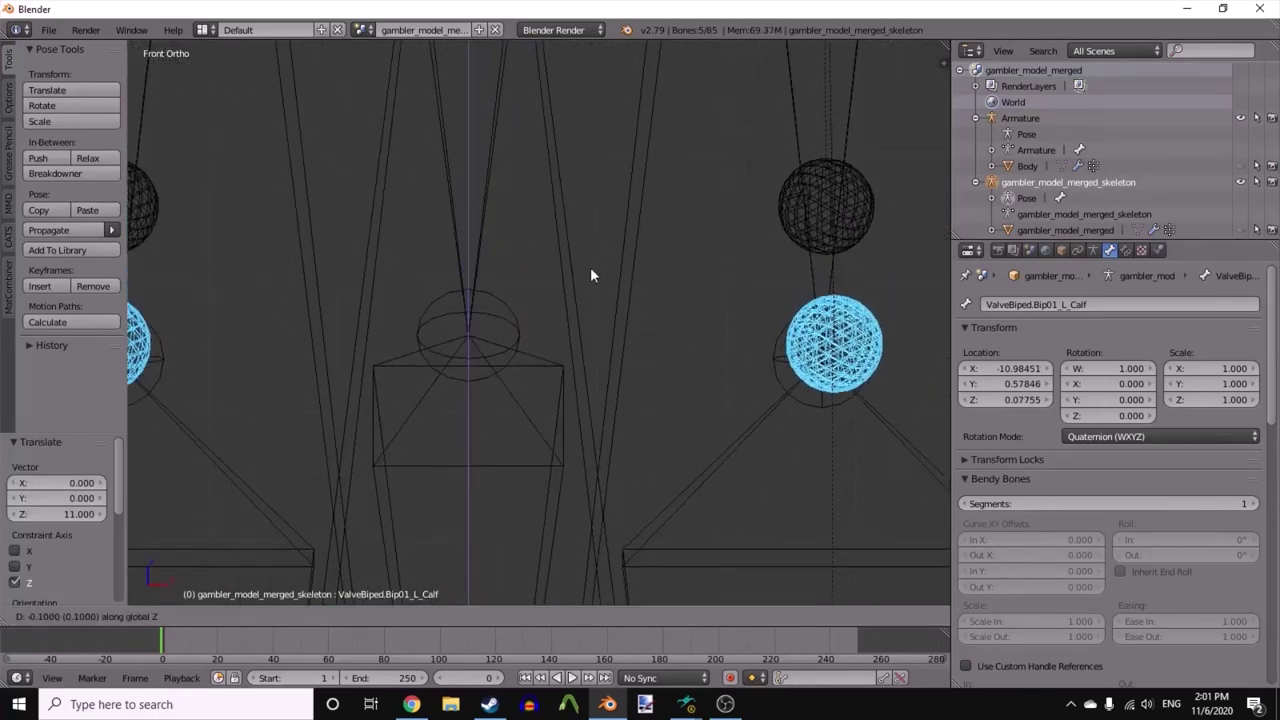
{"action": "left_click", "coordinate": [590, 283]}
{"action": "scroll", "coordinate": [590, 284], "scroll_direction": "down", "scroll_amount": 12}
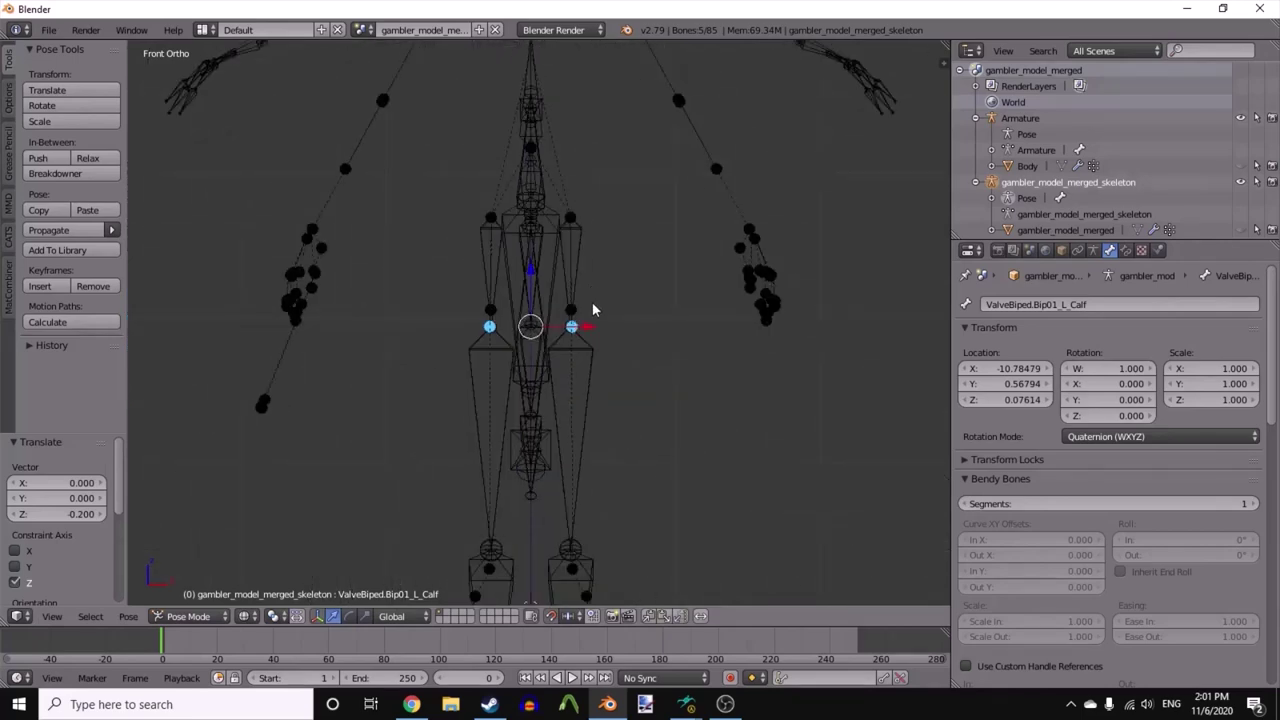
{"action": "scroll", "coordinate": [600, 325], "scroll_direction": "down", "scroll_amount": 2}
{"action": "key", "text": "a"}
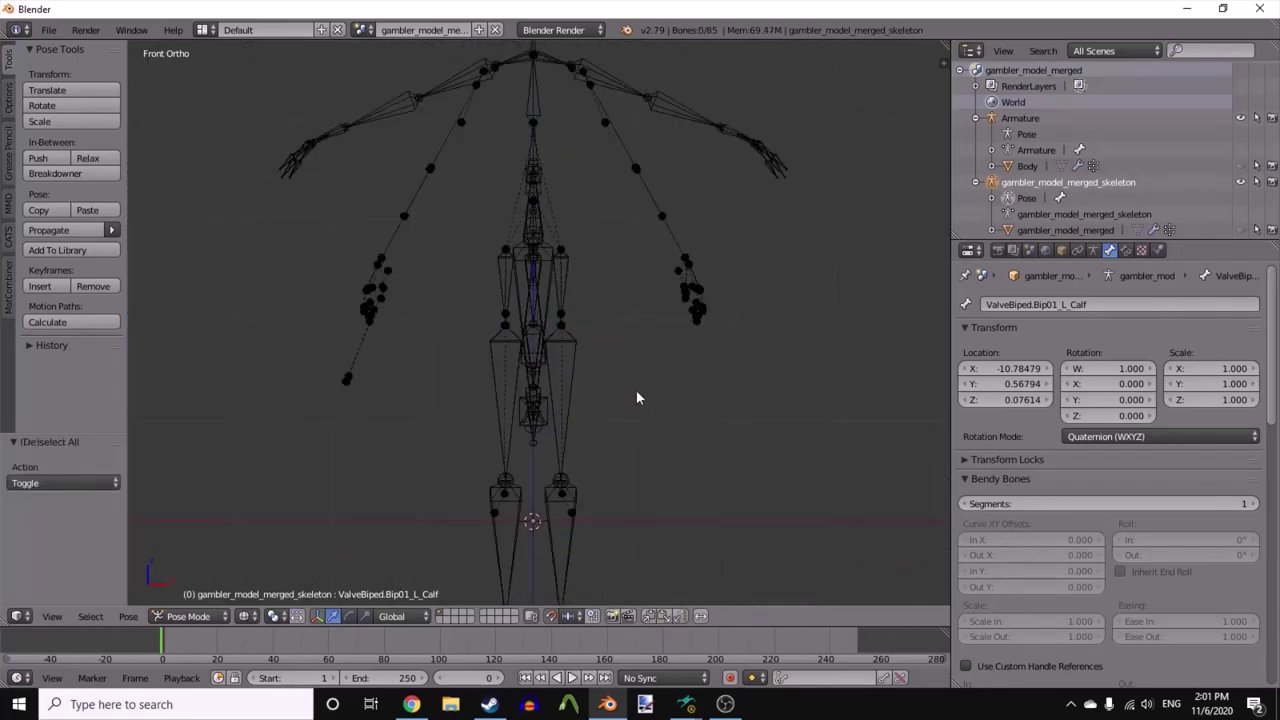
- Show the gambler_model_merged mesh and inspect its shoes against the ground line from the side and front
{"action": "key", "text": "KP_3"}
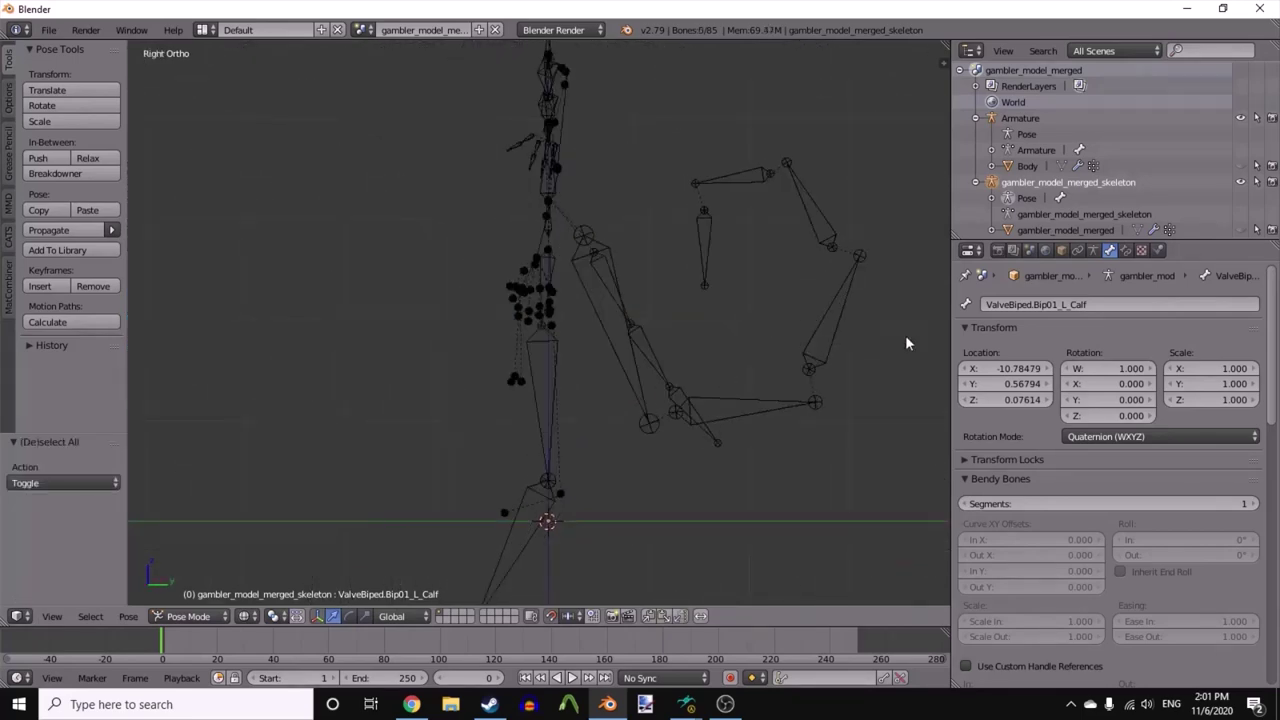
{"action": "left_click", "coordinate": [1241, 230]}
{"action": "middle_click_drag", "start_coordinate": [591, 518], "coordinate": [580, 398], "text": "shift"}
{"action": "scroll", "coordinate": [598, 258], "scroll_direction": "up", "scroll_amount": 6}
{"action": "scroll", "coordinate": [580, 398], "scroll_direction": "up", "scroll_amount": 3}
{"action": "scroll", "coordinate": [572, 285], "scroll_direction": "down", "scroll_amount": 3}
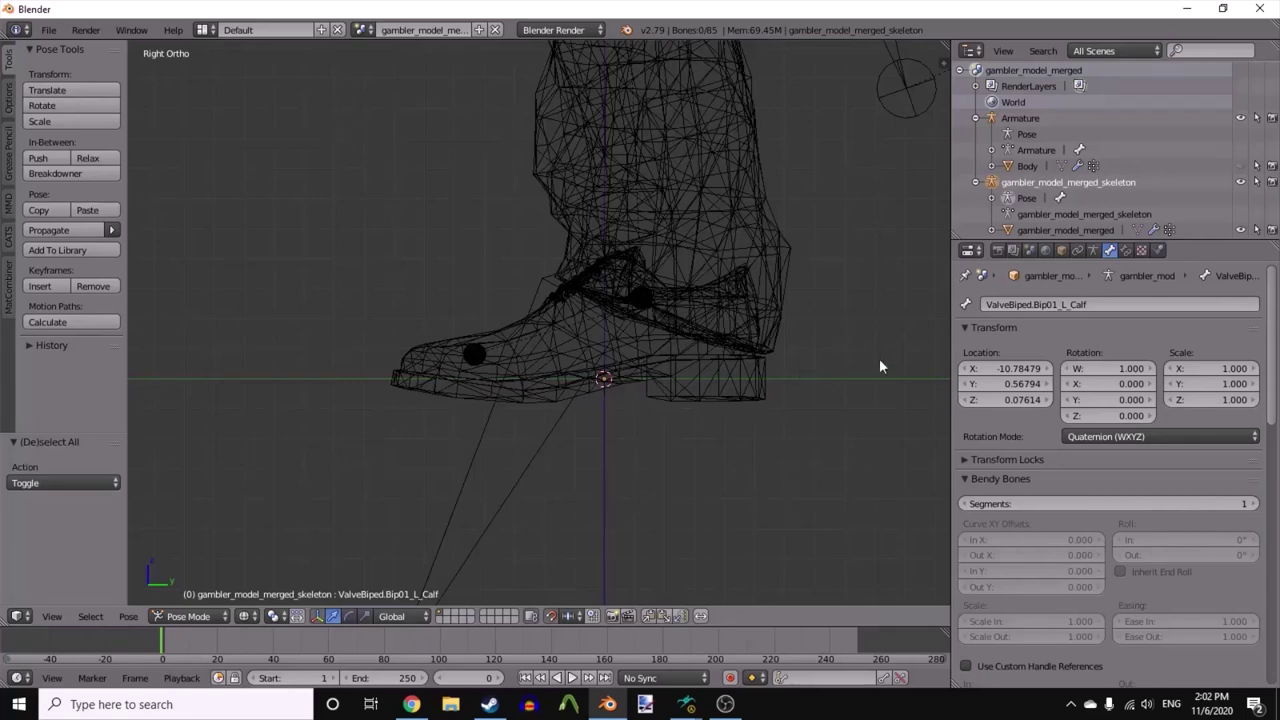
{"action": "key", "text": "KP_1"}
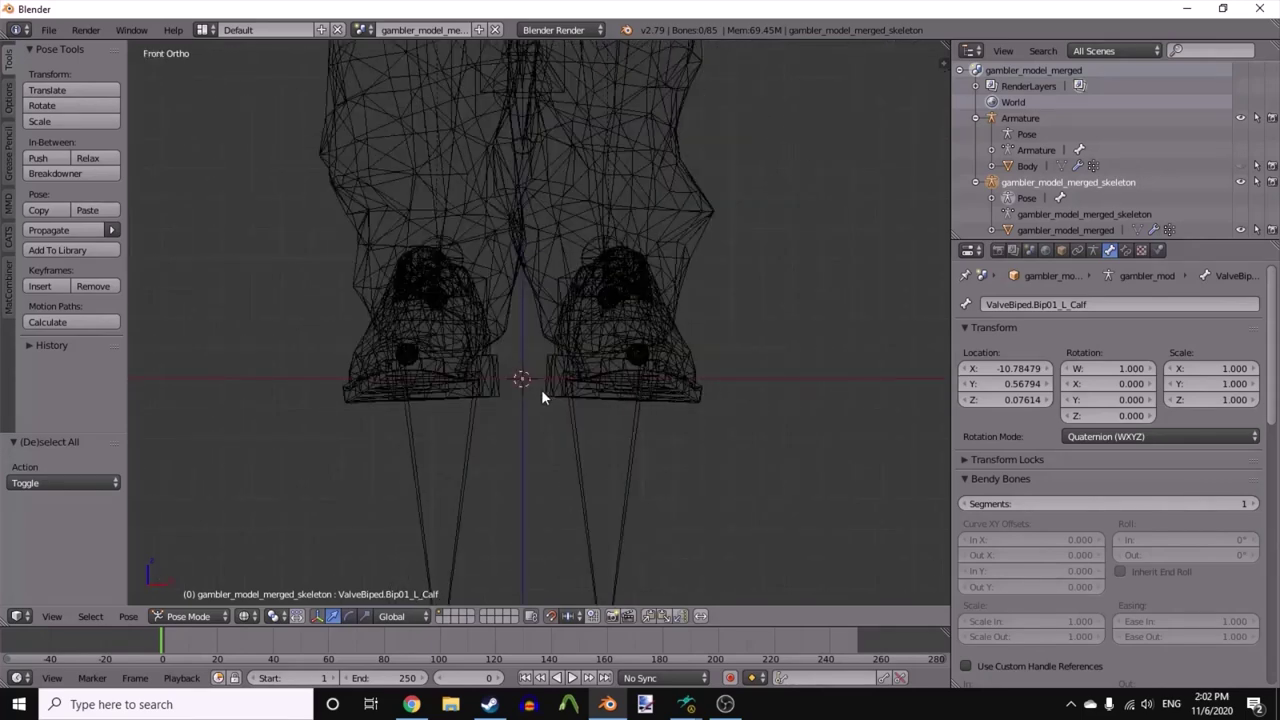
- Raise the left and right foot bones together 0.7 units along Z so the soles meet the ground line
{"action": "right_click", "coordinate": [603, 302]}
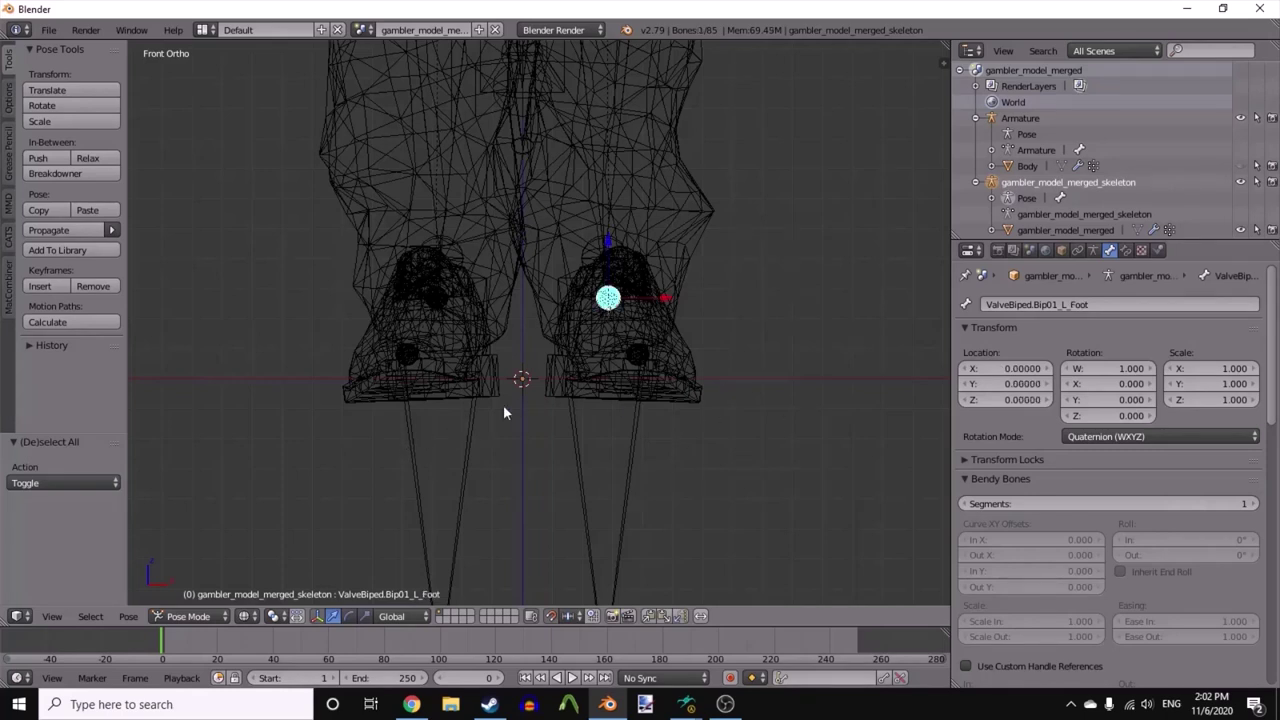
{"action": "right_click", "coordinate": [440, 300], "text": "shift"}
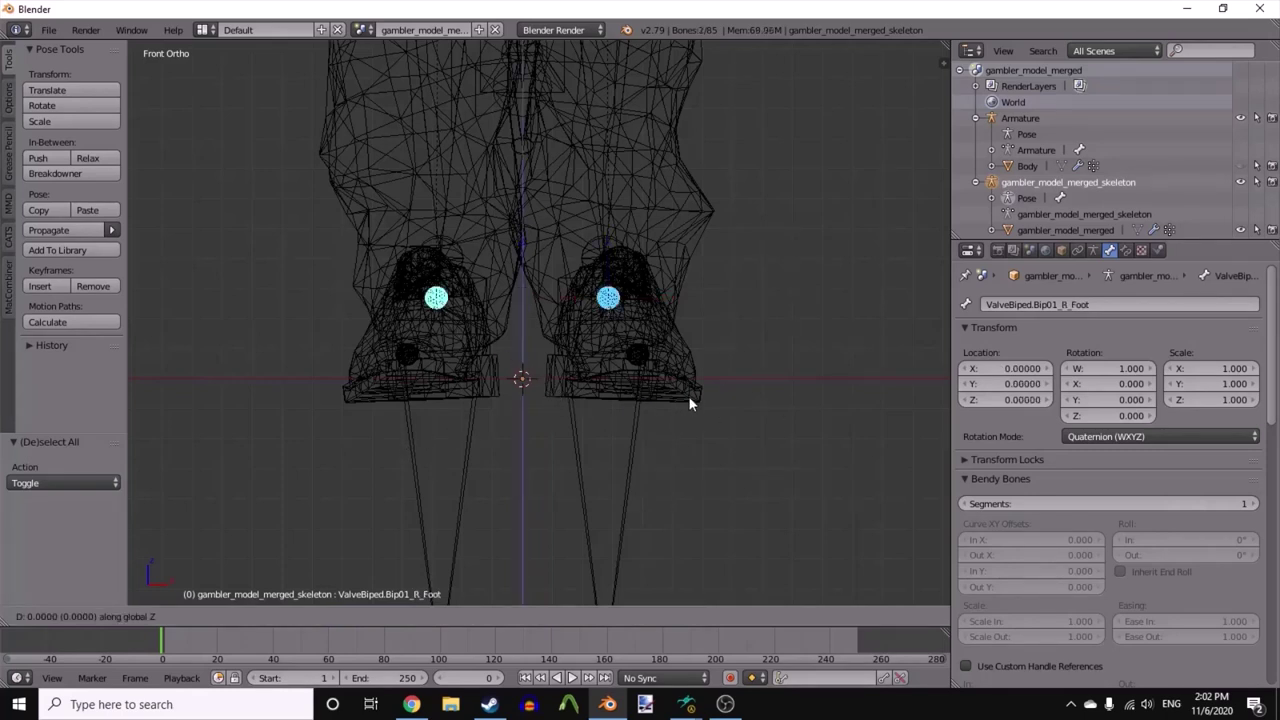
{"action": "scroll", "coordinate": [689, 395], "scroll_direction": "up", "scroll_amount": 4}
{"action": "key", "text": "g"}
{"action": "key", "text": "z"}
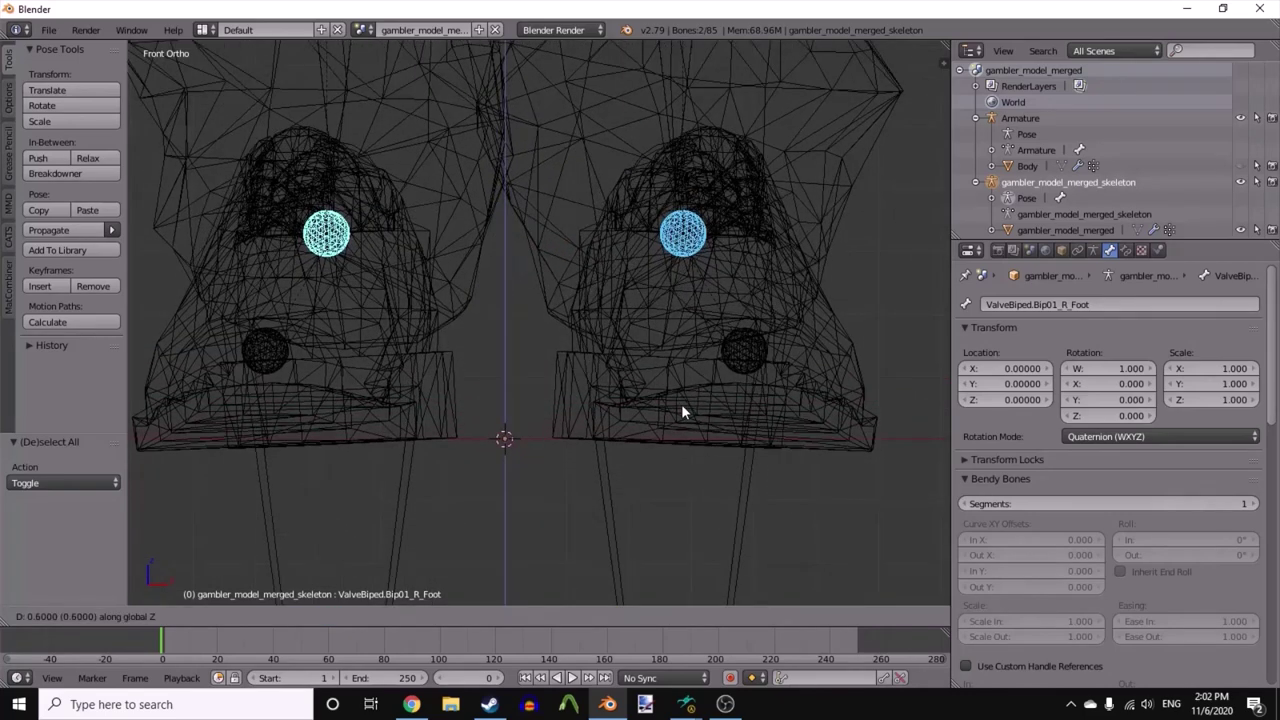
{"action": "left_click", "coordinate": [682, 400]}
{"action": "scroll", "coordinate": [681, 398], "scroll_direction": "down", "scroll_amount": 3}
- Set the X rotation of ValveBiped.Bip01_L_Foot to 0.025 and of ValveBiped.Bip01_R_Foot to -0.025
{"action": "right_click", "coordinate": [637, 292]}
{"action": "left_click", "coordinate": [1108, 384]}
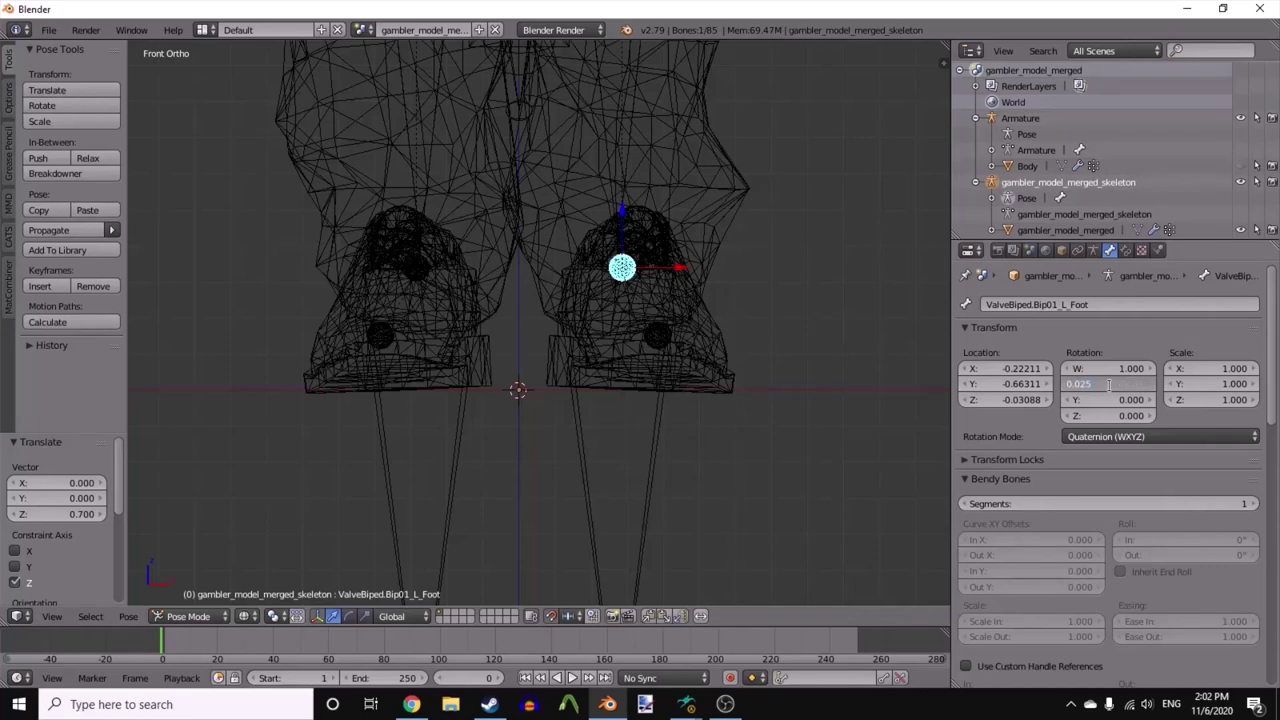
{"action": "type", "text": "0.025"}
{"action": "key", "text": "Return"}
{"action": "right_click", "coordinate": [433, 278]}
{"action": "left_click", "coordinate": [1093, 383]}
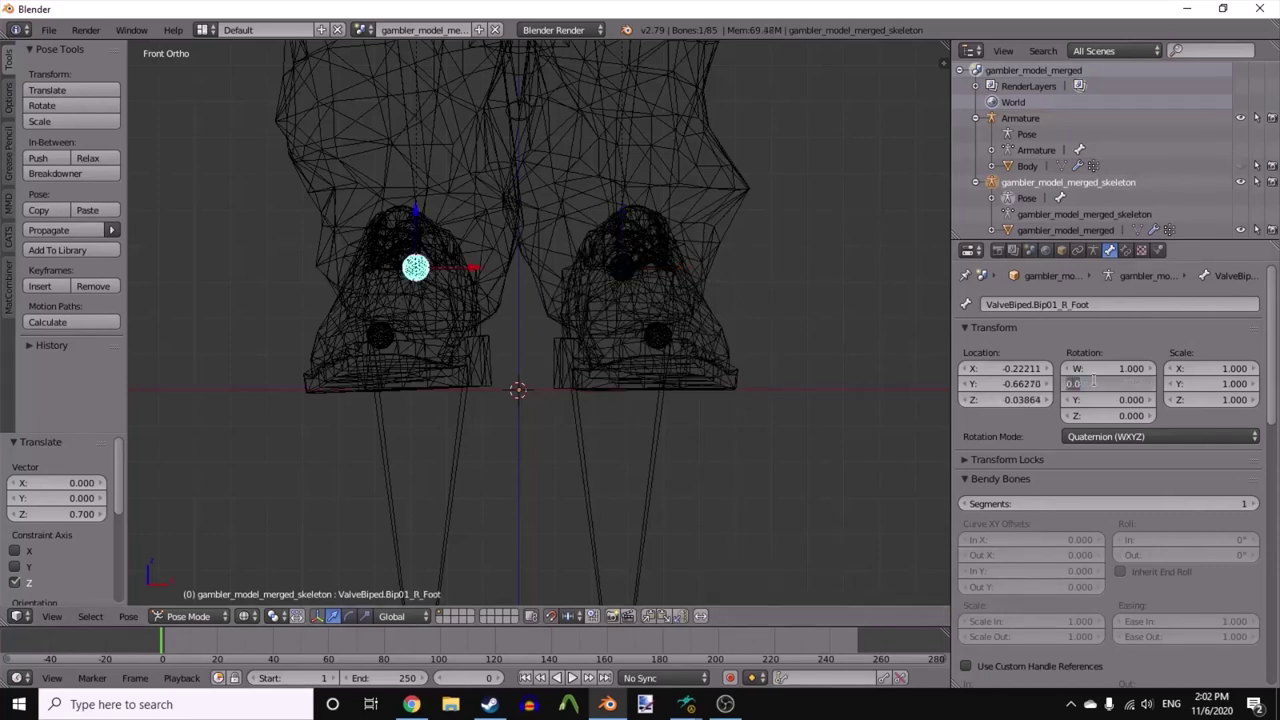
{"action": "type", "text": "0.025"}
{"action": "key", "text": "Return"}
- Check the feet from the front and side in solid shading, and hide the gambler_model_merged mesh
{"action": "key", "text": "KP_3"}
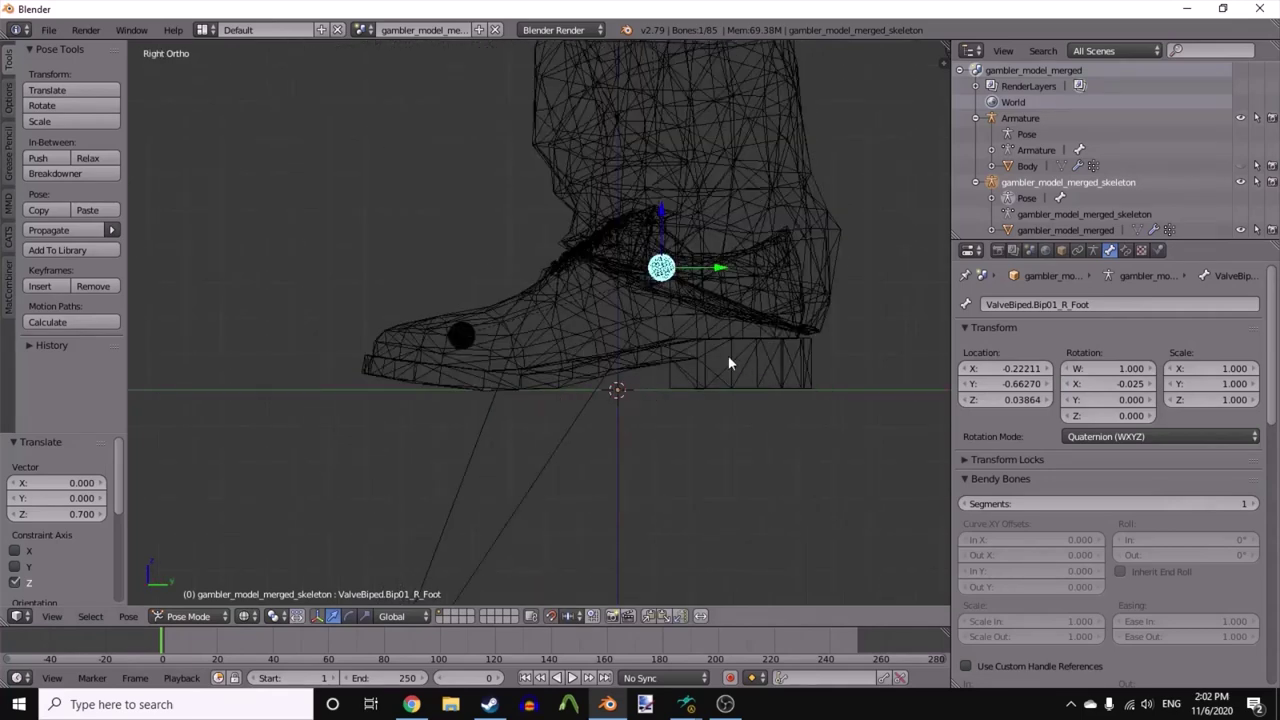
{"action": "key", "text": "KP_1"}
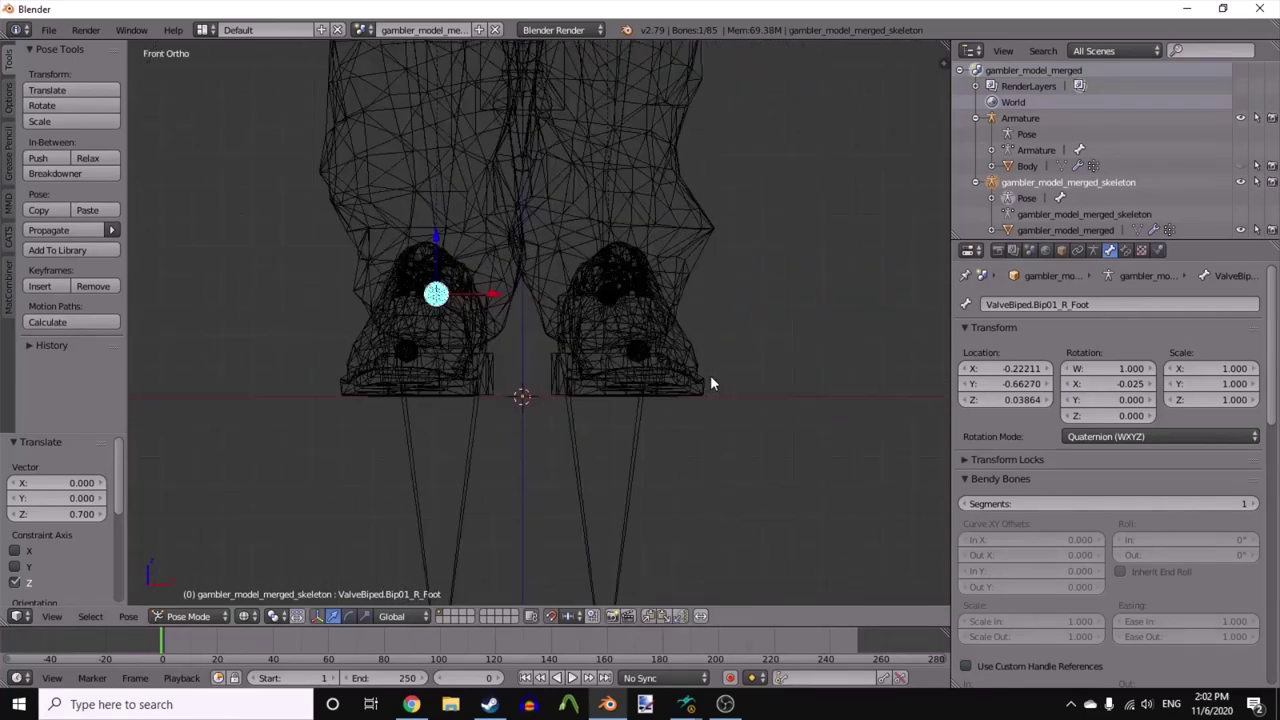
{"action": "key", "text": "z"}
{"action": "key", "text": "KP_3"}
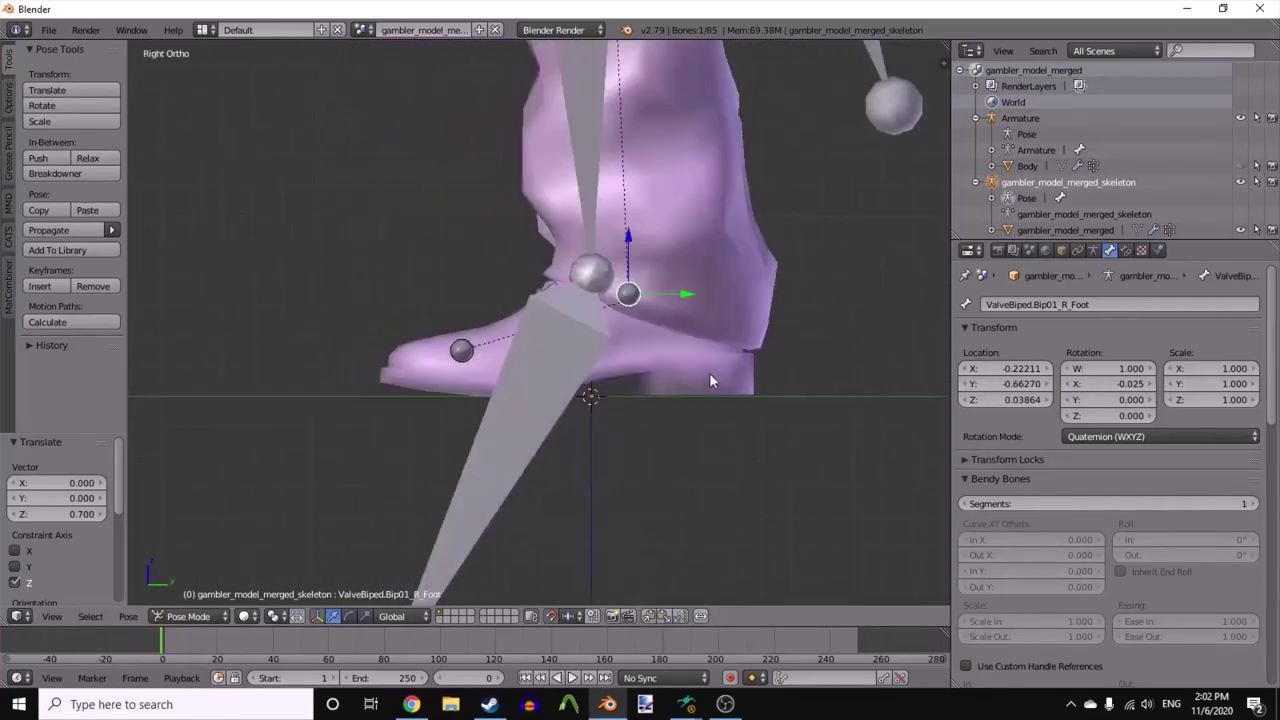
{"action": "left_click", "coordinate": [1240, 229]}
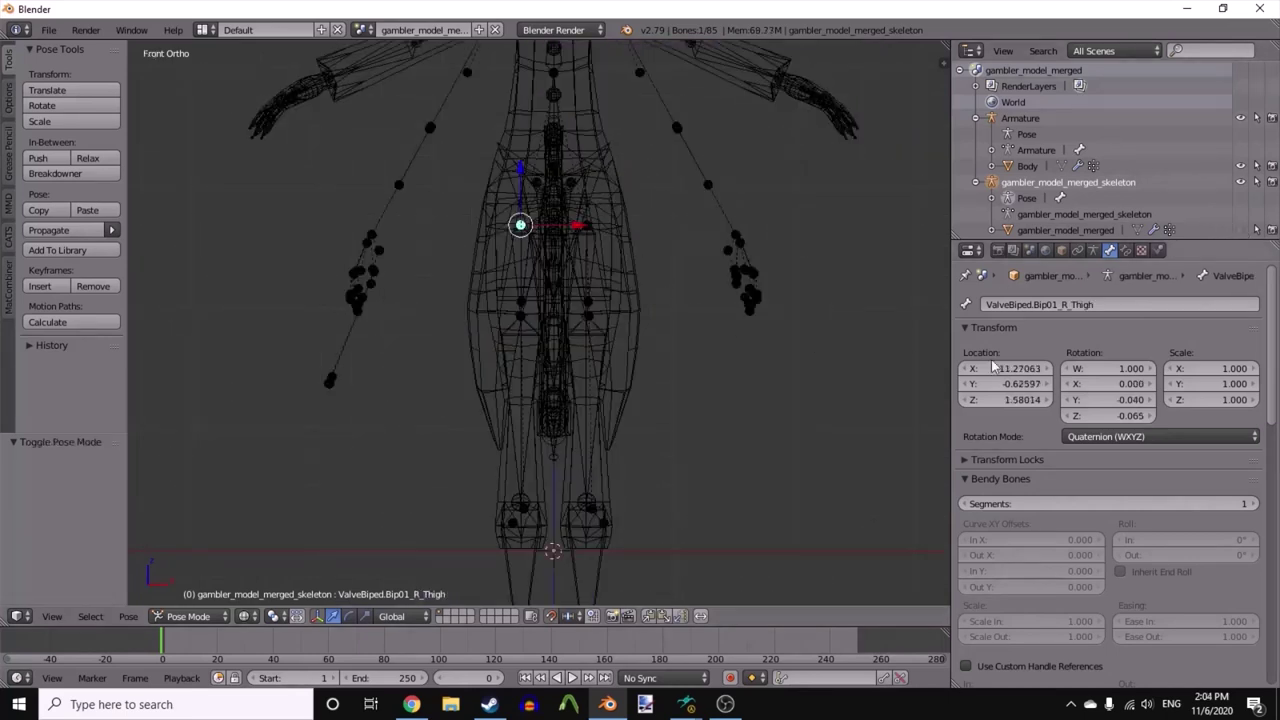
- Set the Y rotation of ValveBiped.Bip01_R_Thigh to -0.035
{"action": "left_click", "coordinate": [1125, 400]}
{"action": "type", "text": "-0.04"}
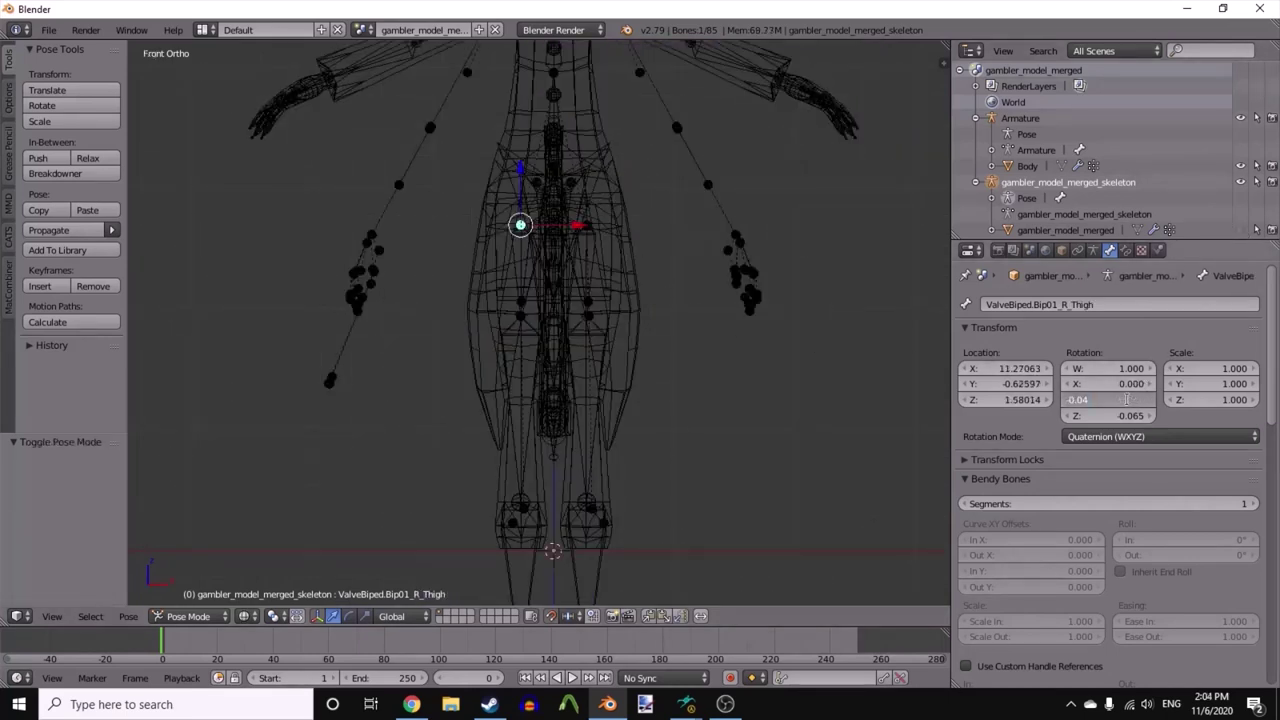
{"action": "key", "text": "Return"}
{"action": "scroll", "coordinate": [649, 257], "scroll_direction": "up", "scroll_amount": 3}
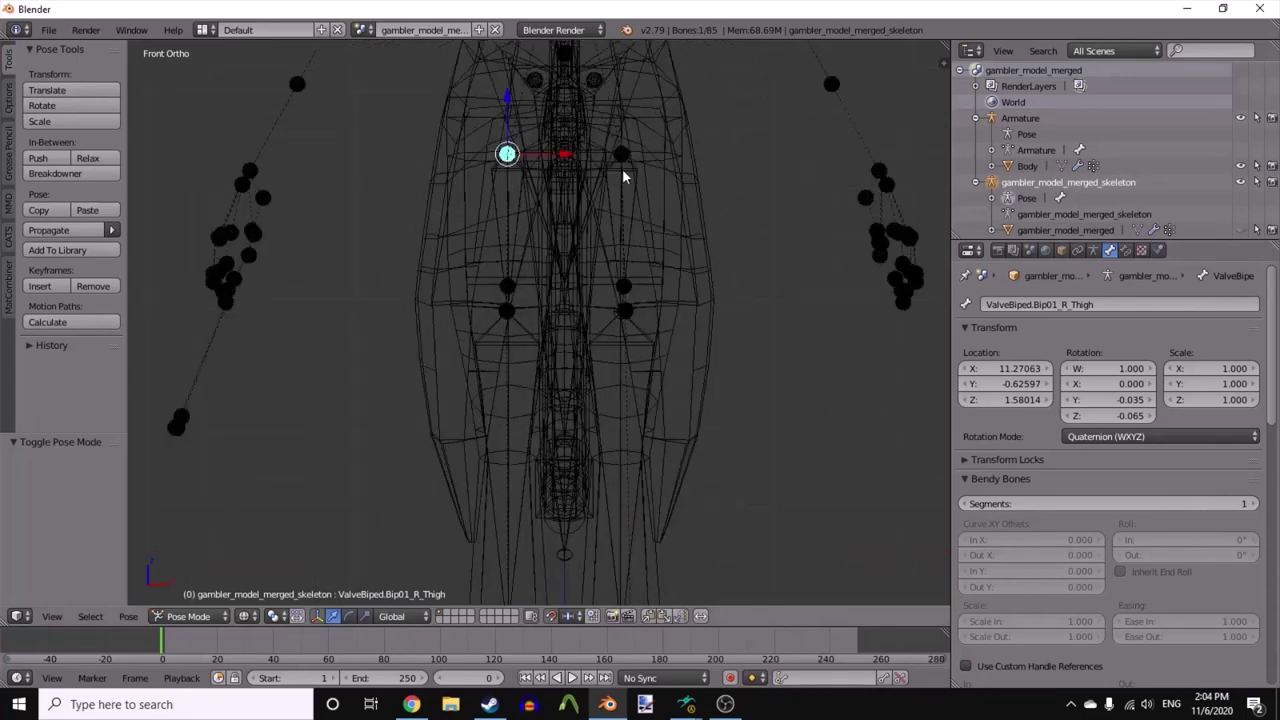
- Set the Y rotation of ValveBiped.Bip01_L_Thigh to 0.035 and check the leg from the side in solid shading
{"action": "right_click", "coordinate": [621, 155]}
{"action": "left_click", "coordinate": [1117, 400]}
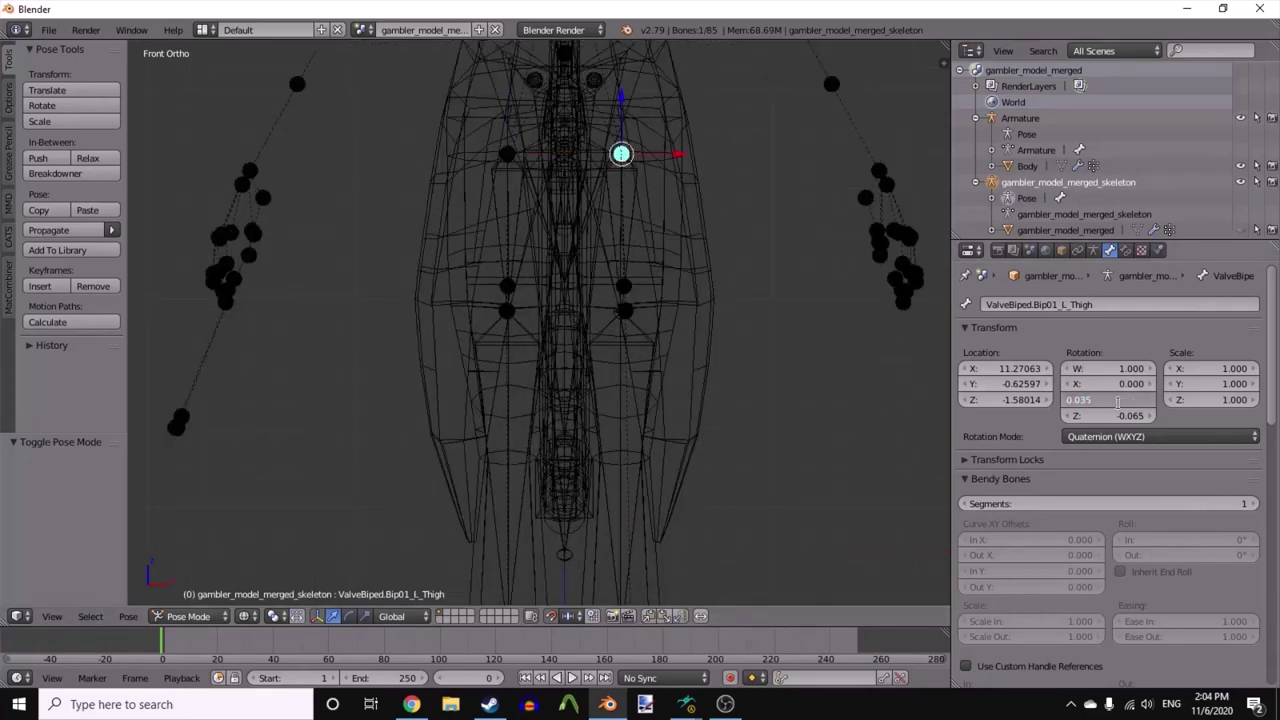
{"action": "key", "text": "Return"}
{"action": "key", "text": "z"}
{"action": "key", "text": "KP_3"}
{"action": "scroll", "coordinate": [632, 311], "scroll_direction": "down", "scroll_amount": 5}
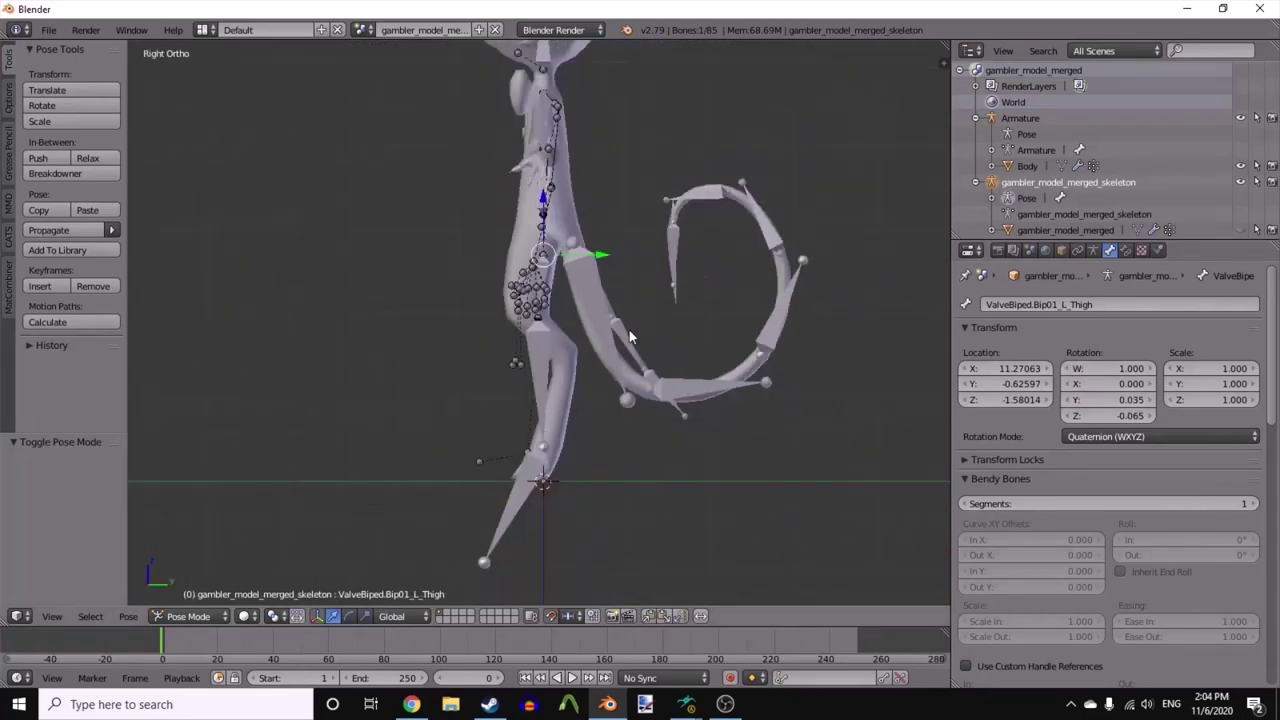
{"action": "scroll", "coordinate": [617, 377], "scroll_direction": "up", "scroll_amount": 2}
- Give ValveBiped.Bip01_L_Calf a small Z rotation, and set the Z rotation of ValveBiped.Bip01_R_Calf to 0.065
{"action": "key", "text": "KP_1"}
{"action": "scroll", "coordinate": [595, 336], "scroll_direction": "up", "scroll_amount": 3}
{"action": "key", "text": "z"}
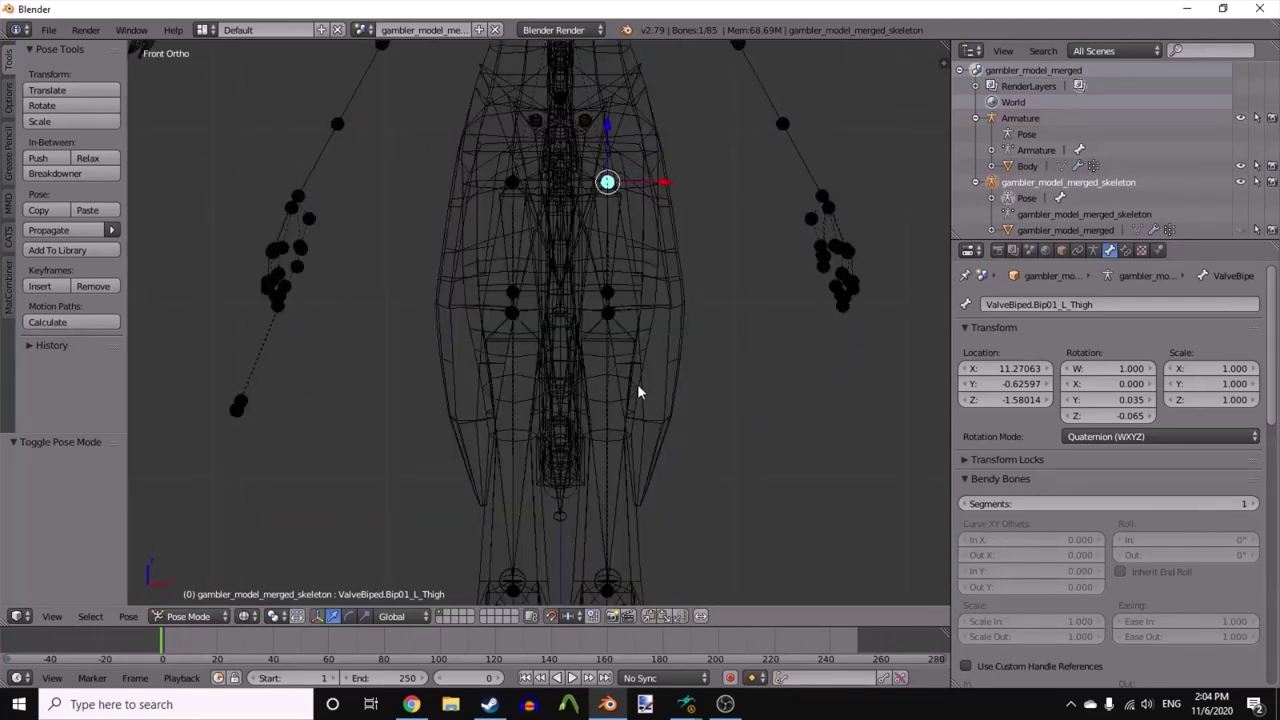
{"action": "right_click", "coordinate": [608, 316]}
{"action": "key", "text": "KP_3"}
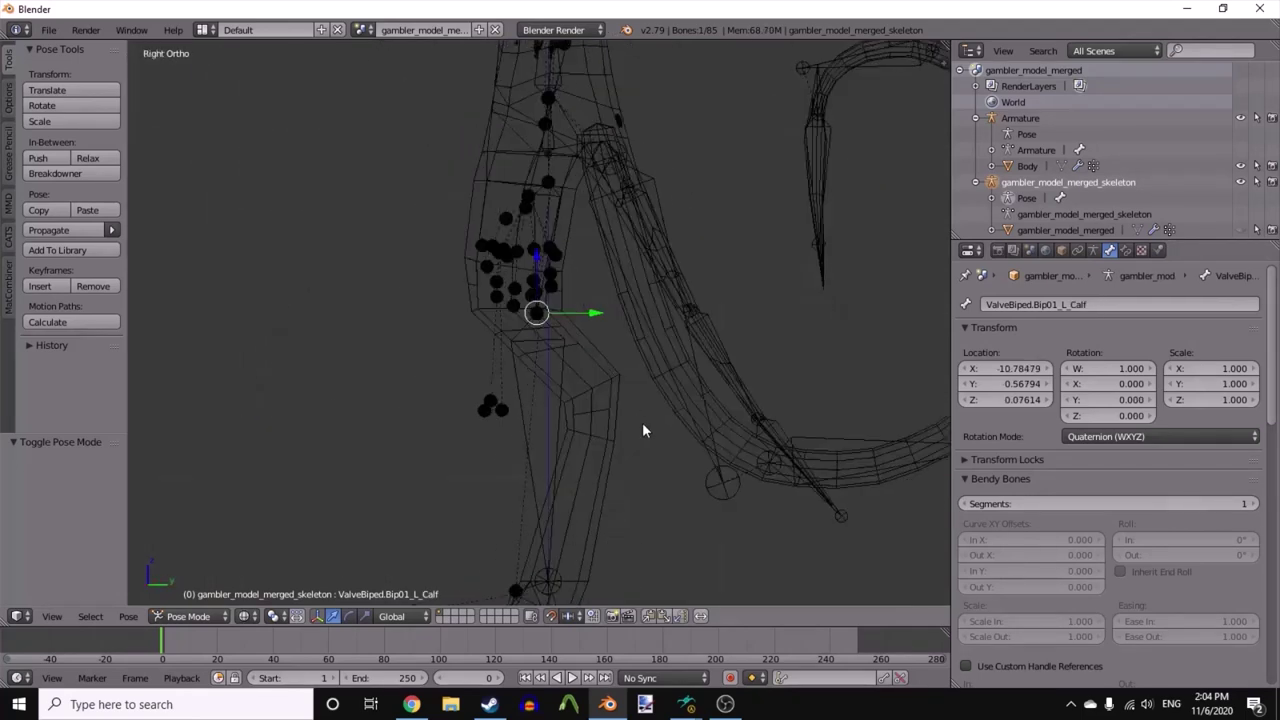
{"action": "left_click", "coordinate": [1111, 415]}
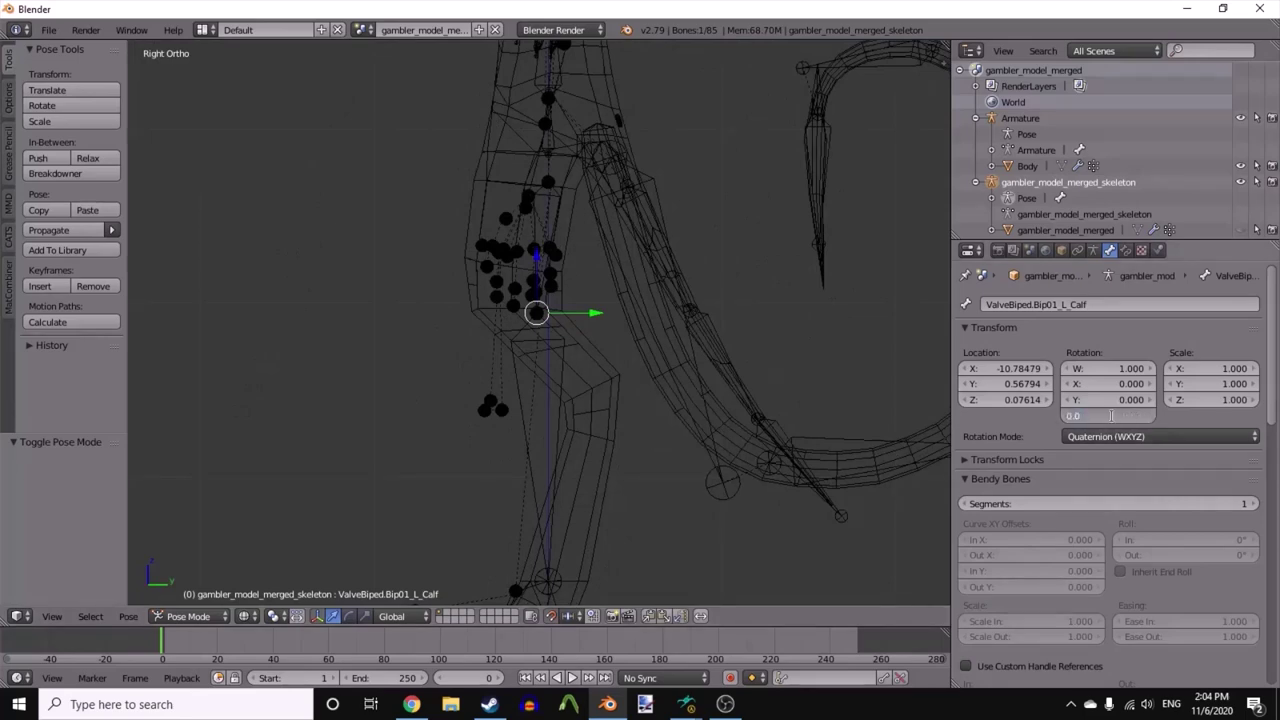
{"action": "key", "text": "Return"}
{"action": "key", "text": "KP_1"}
{"action": "right_click", "coordinate": [510, 316]}
{"action": "left_click", "coordinate": [1109, 415]}
{"action": "type", "text": "0.064"}
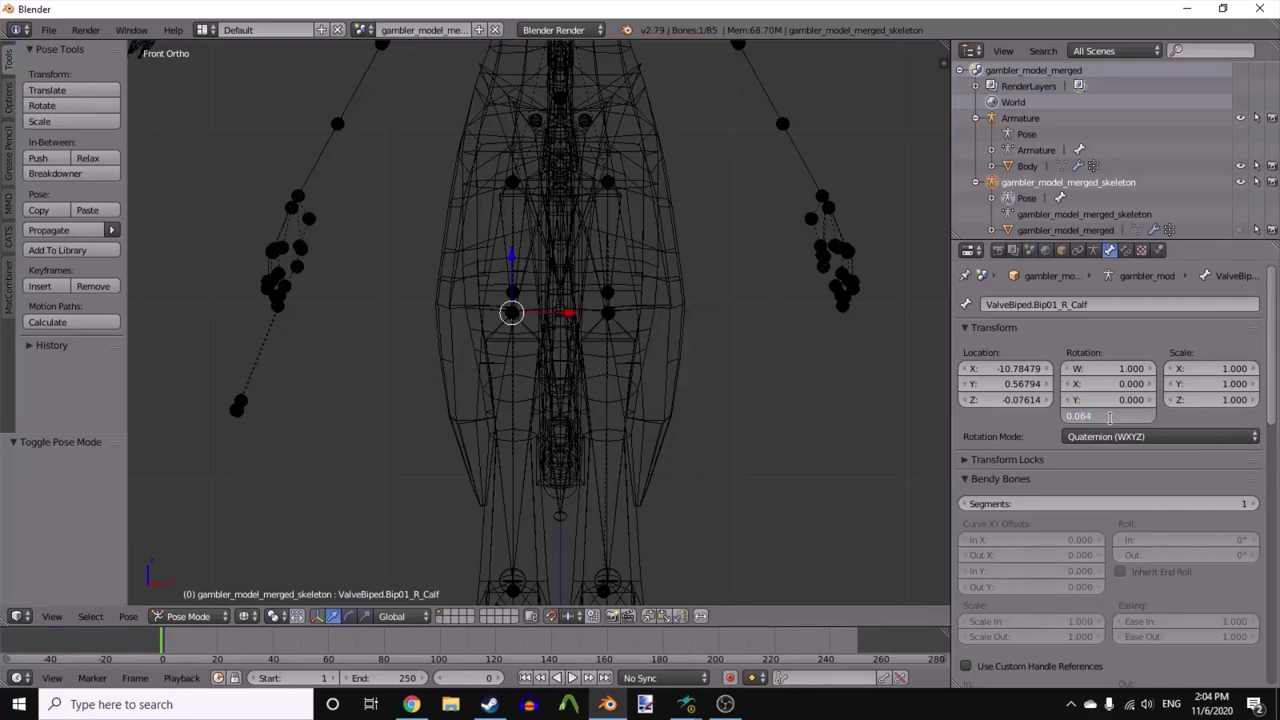
{"action": "key", "text": "Return"}
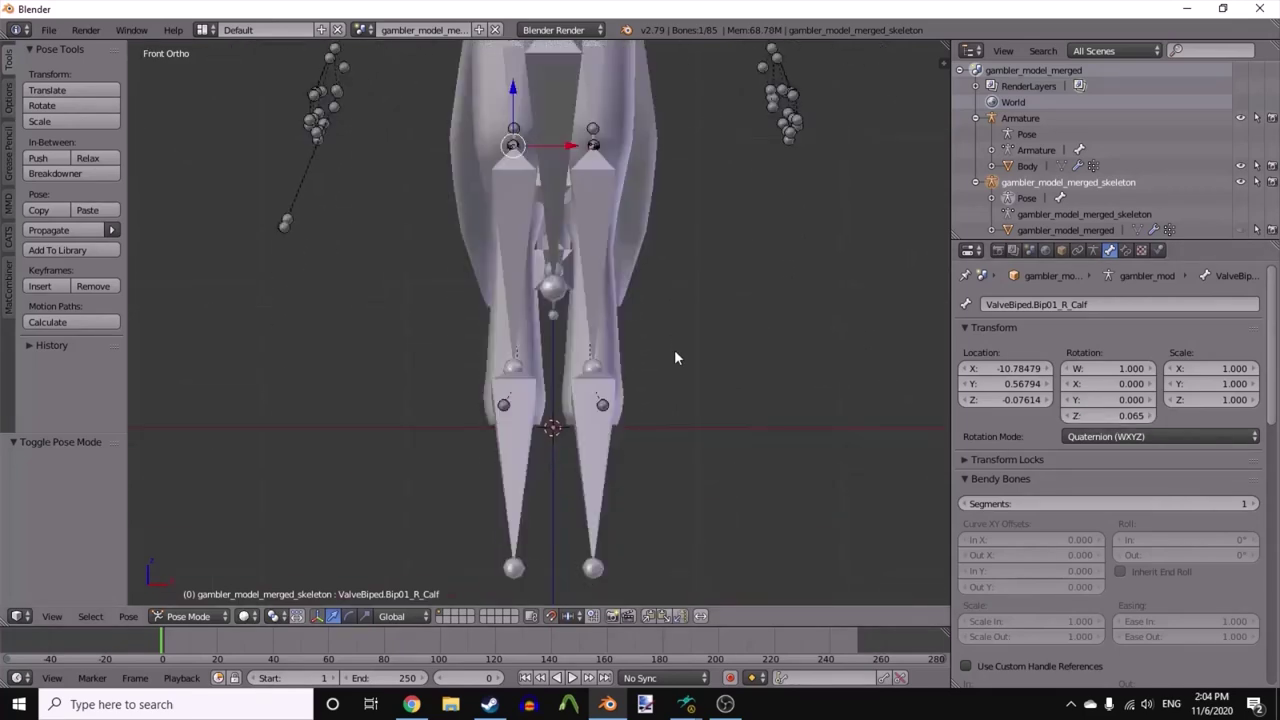
- Show the gambler_model_merged mesh and hide the Body mesh
{"action": "scroll", "coordinate": [674, 363], "scroll_direction": "up", "scroll_amount": 3}
{"action": "left_click", "coordinate": [1240, 230]}
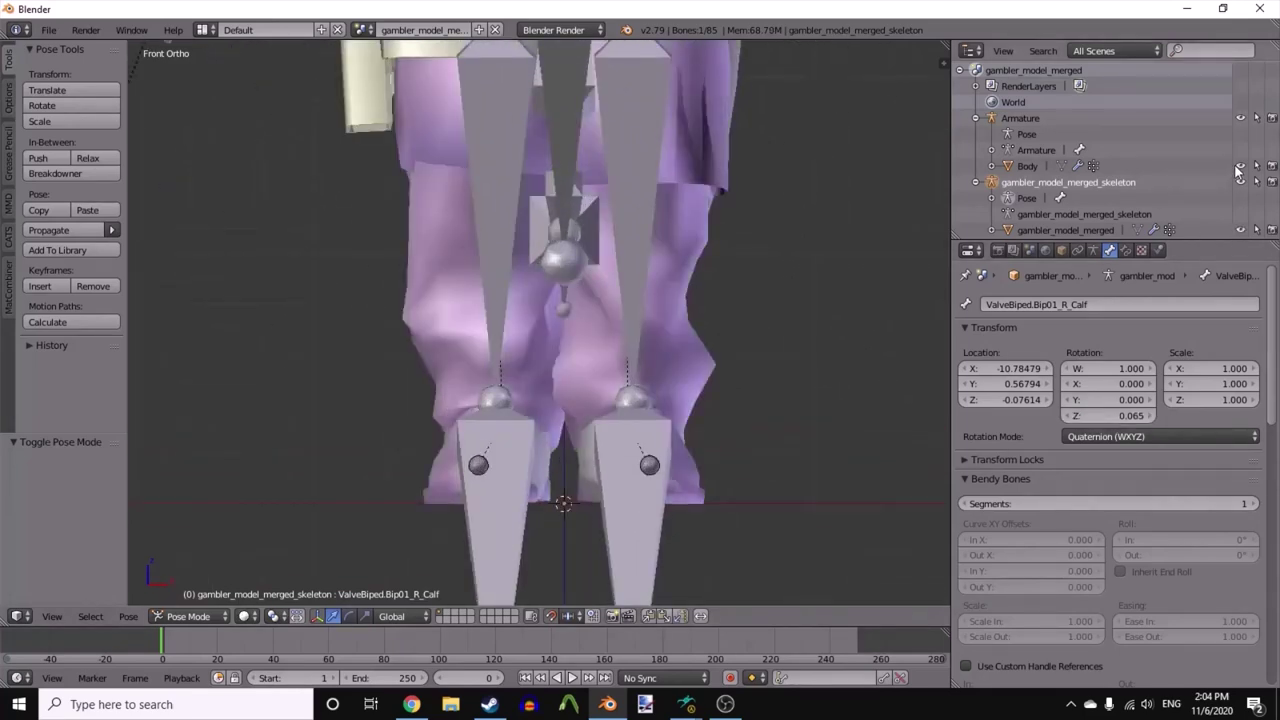
{"action": "left_click", "coordinate": [1240, 166]}
- Set the X rotation of ValveBiped.Bip01_L_Foot to 0.035
{"action": "key", "text": "z"}
{"action": "scroll", "coordinate": [686, 383], "scroll_direction": "up", "scroll_amount": 3}
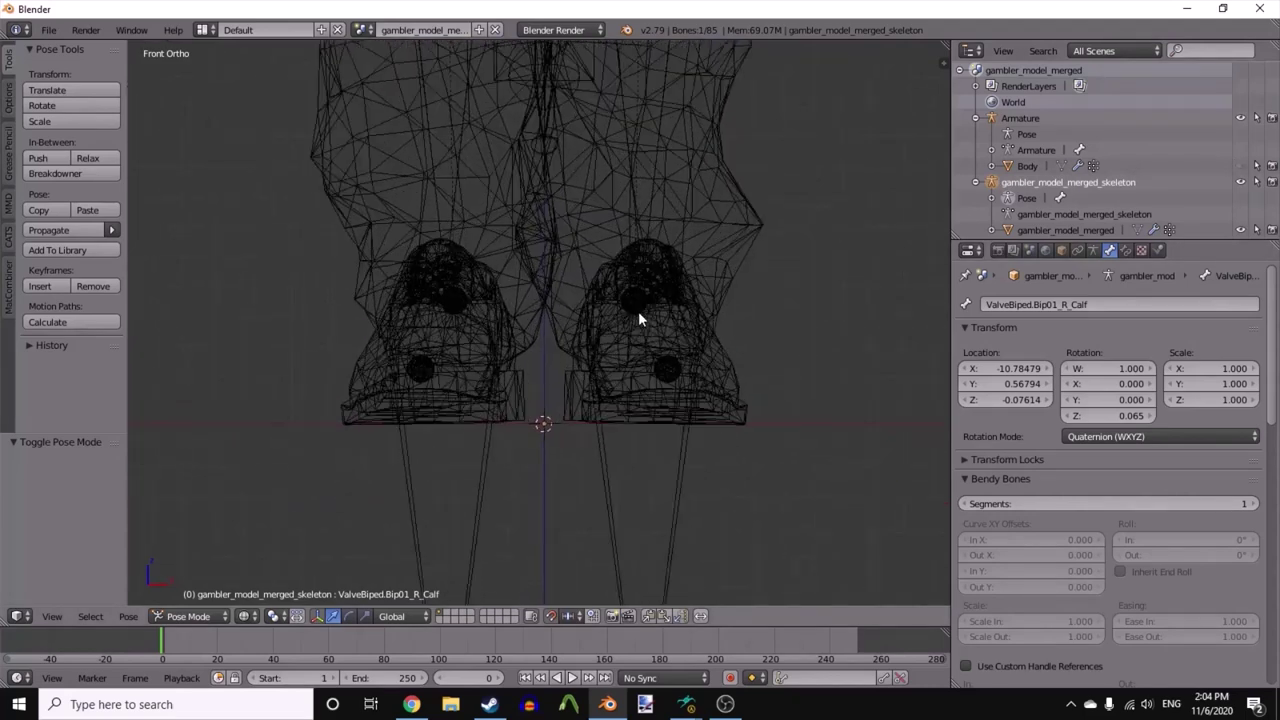
{"action": "right_click", "coordinate": [636, 314]}
{"action": "key", "text": "KP_3"}
{"action": "key", "text": "KP_1"}
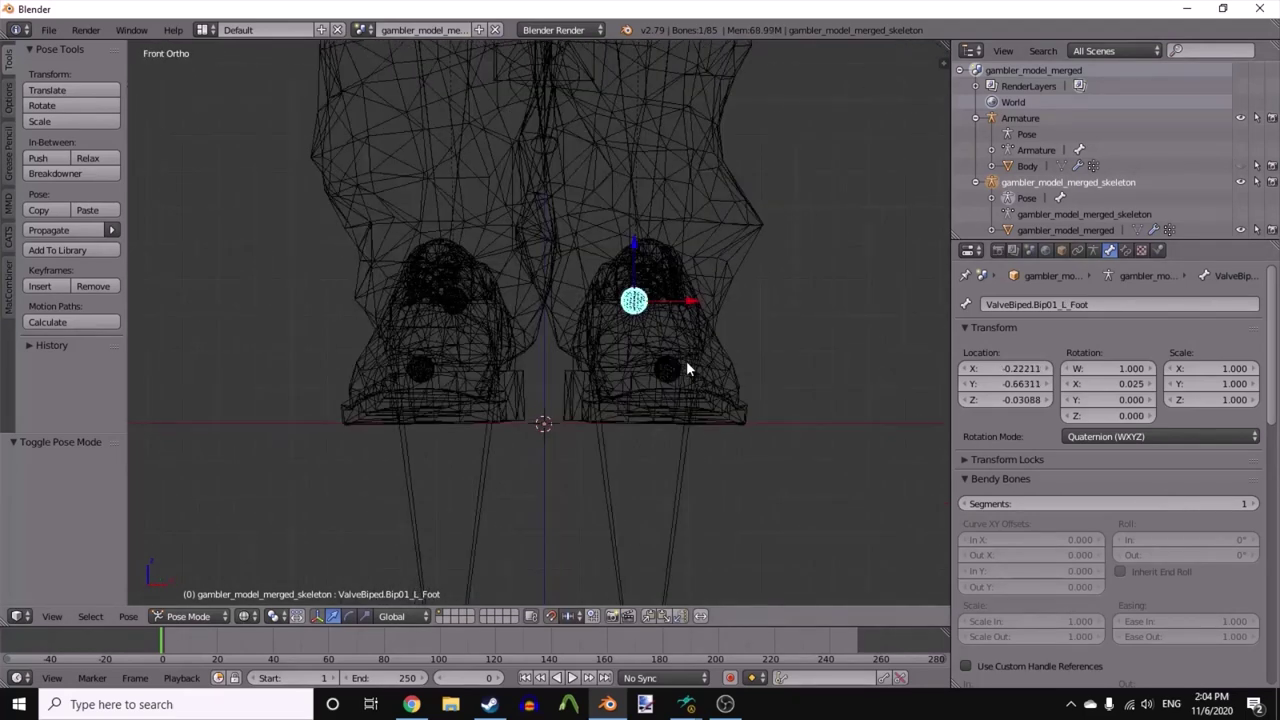
{"action": "middle_click_drag", "start_coordinate": [713, 375], "coordinate": [711, 395], "text": "shift"}
{"action": "left_click", "coordinate": [1093, 385]}
{"action": "type", "text": "3"}
{"action": "key", "text": "Return"}
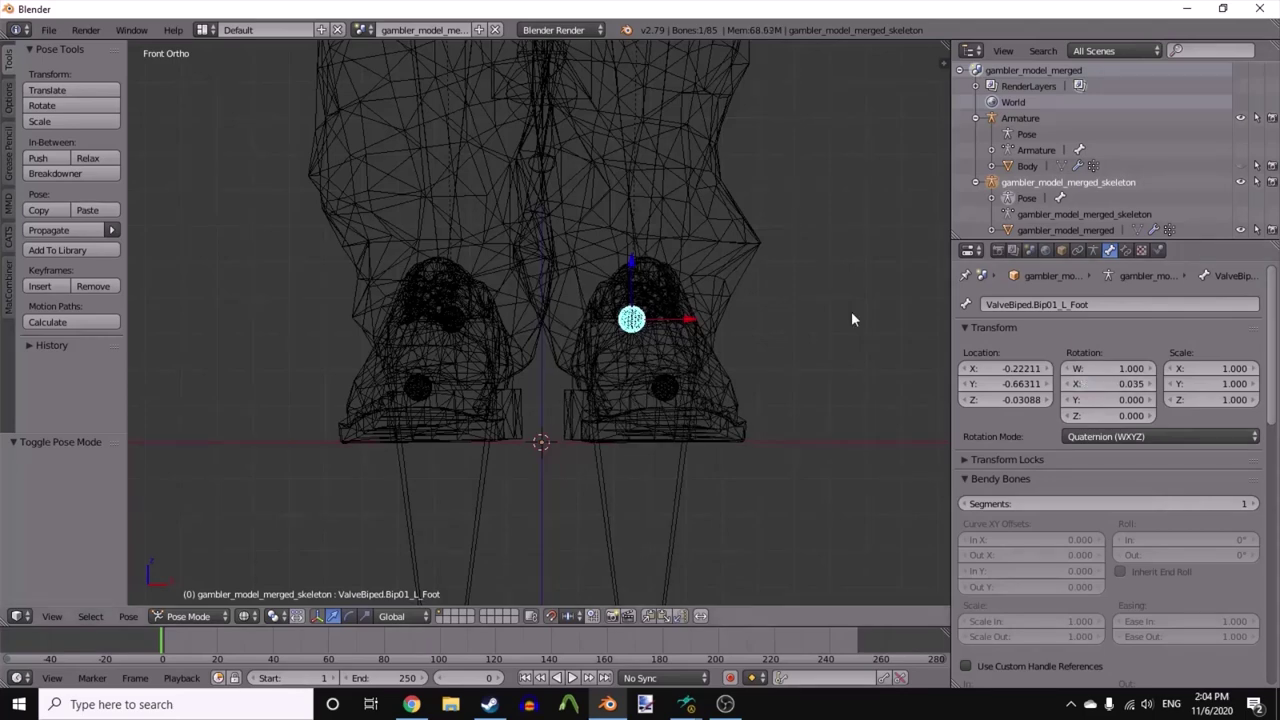
- Set the X rotation of ValveBiped.Bip01_R_Foot to -0.035 to mirror the other foot
{"action": "right_click", "coordinate": [450, 318]}
{"action": "left_click", "coordinate": [1097, 384]}
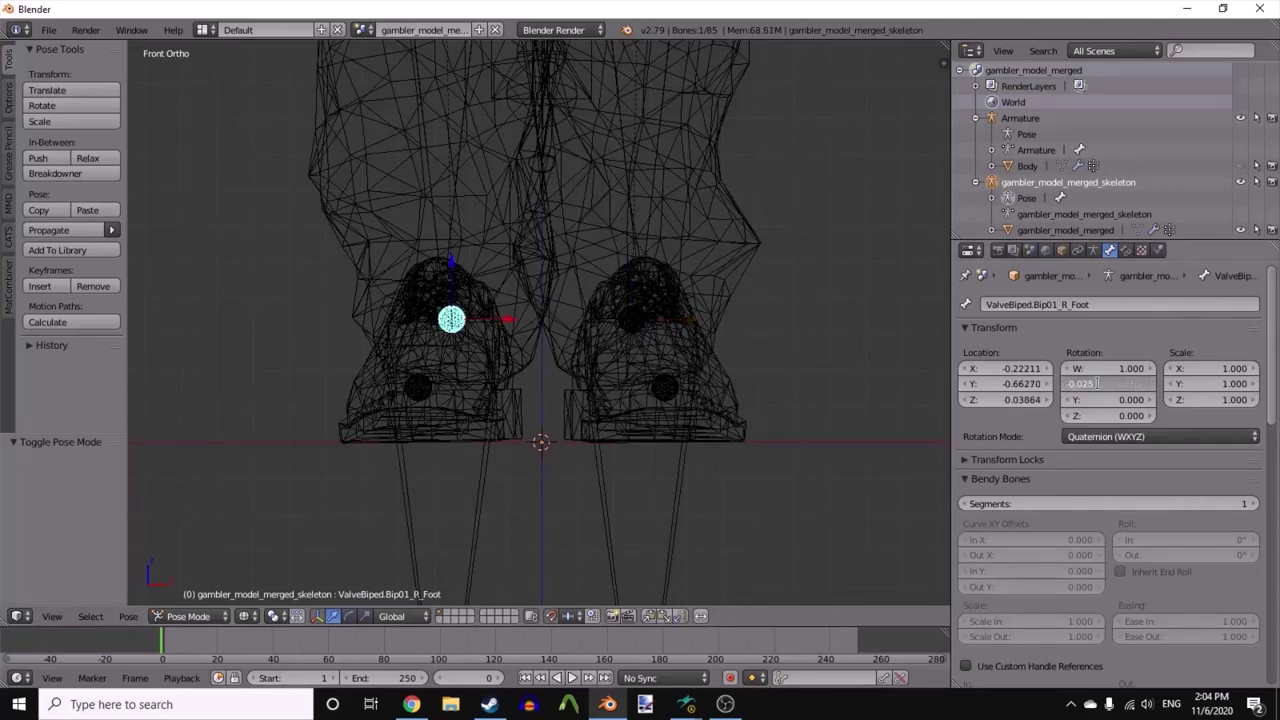
{"action": "type", "text": "-0.035"}
{"action": "key", "text": "Return"}
- Examine the posed legs and feet from the front and the side in solid shading
{"action": "scroll", "coordinate": [556, 223], "scroll_direction": "down", "scroll_amount": 4}
{"action": "key", "text": "z"}
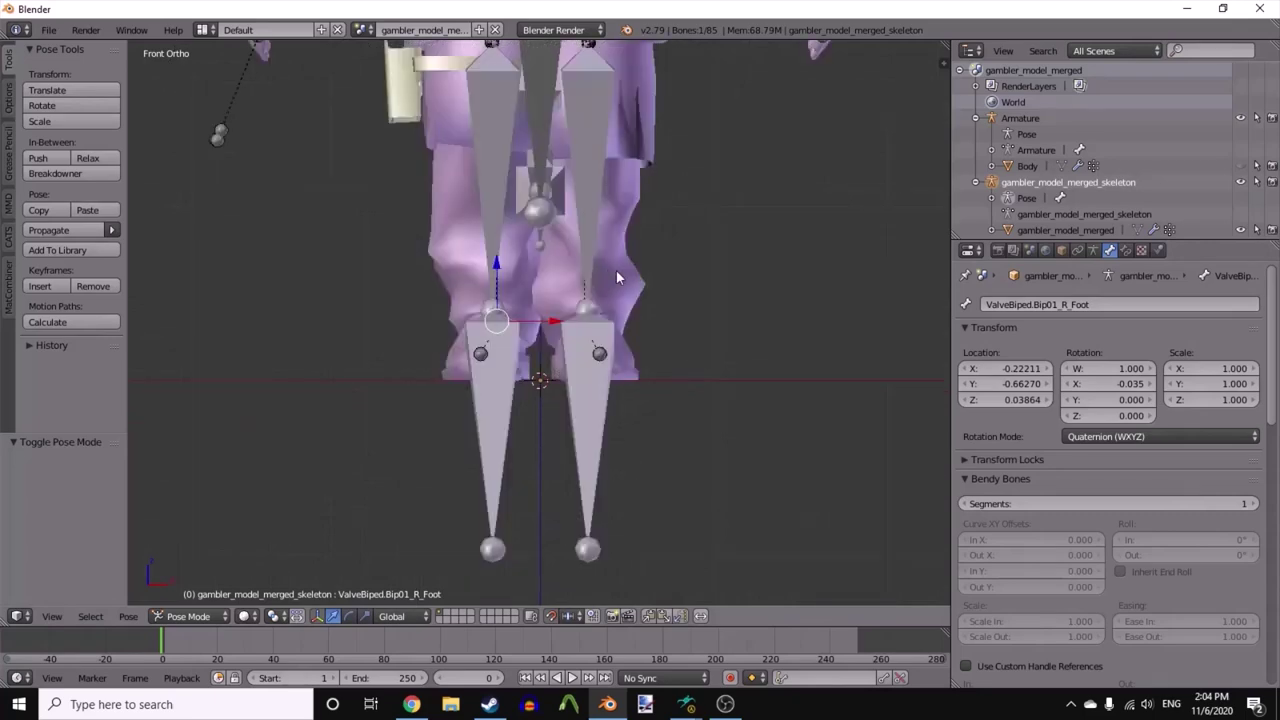
{"action": "key", "text": "KP_3"}
{"action": "key", "text": "KP_1"}
{"action": "scroll", "coordinate": [609, 220], "scroll_direction": "down", "scroll_amount": 5}
{"action": "scroll", "coordinate": [626, 270], "scroll_direction": "up", "scroll_amount": 4}
{"action": "key", "text": "KP_3"}
{"action": "key", "text": "z"}
- Try a Z rotation of 0.05 on ValveBiped.Bip01_R_Hand
{"action": "left_click", "coordinate": [1100, 416]}
{"action": "type", "text": "0.0"}
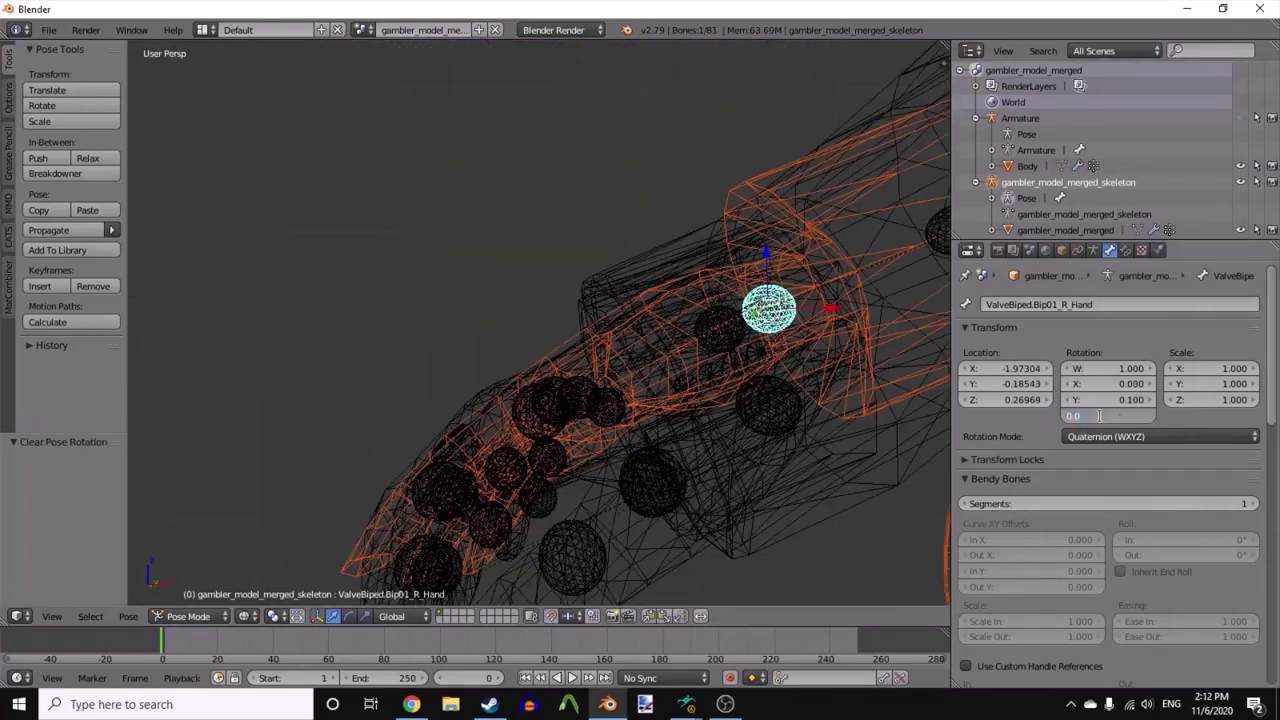
{"action": "type", "text": "5"}
{"action": "key", "text": "Return"}
- Set the Z rotation of ValveBiped.Bip01_R_Hand to 0.025
{"action": "mouse_move", "coordinate": [420, 300]}
{"action": "middle_mouse_down"}
{"action": "mouse_move", "coordinate": [445, 342]}
{"action": "mouse_move", "coordinate": [470, 300]}
{"action": "mouse_move", "coordinate": [615, 291]}
{"action": "mouse_move", "coordinate": [714, 251]}
{"action": "mouse_move", "coordinate": [660, 372]}
{"action": "mouse_move", "coordinate": [667, 276]}
{"action": "mouse_move", "coordinate": [630, 300]}
{"action": "middle_mouse_up"}
{"action": "left_click", "coordinate": [1088, 414]}
{"action": "type", "text": "0.025"}
{"action": "key", "text": "Return"}
- Try an X rotation of 0.05 on ValveBiped.Bip01_R_Hand, and reset it to 0
{"action": "key", "text": "z"}
{"action": "key", "text": "z"}
{"action": "left_click", "coordinate": [1107, 383]}
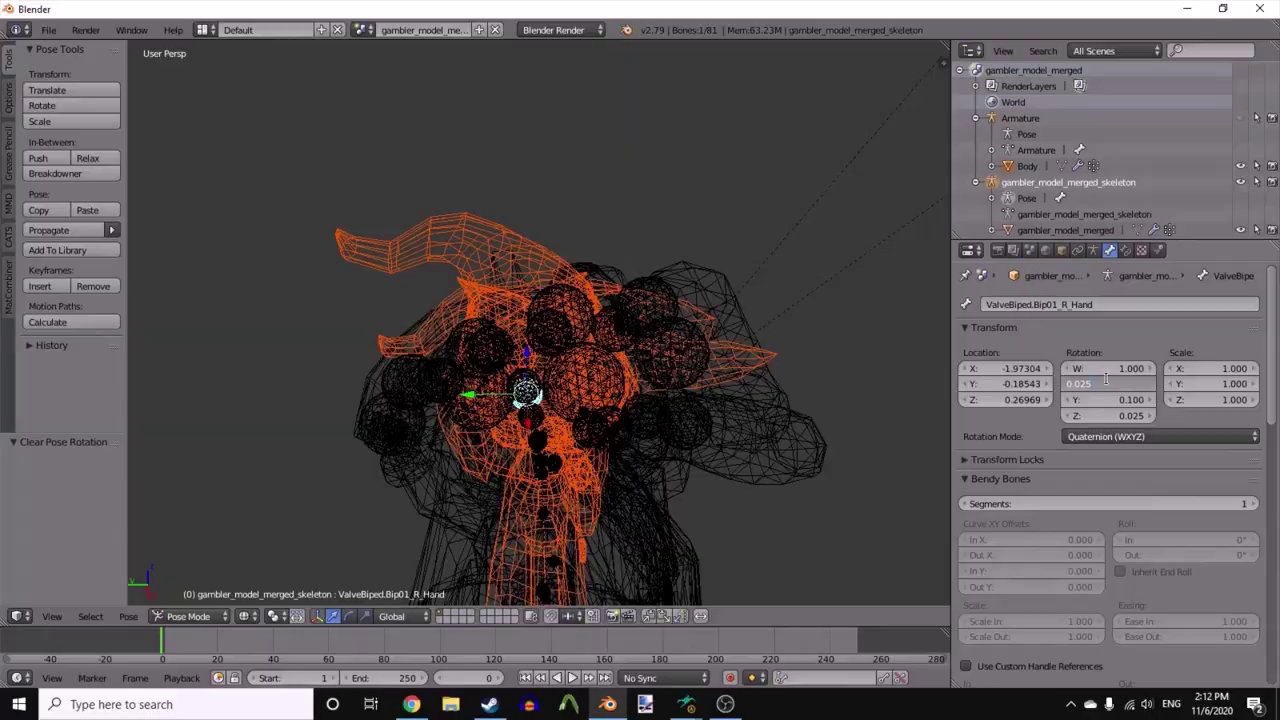
{"action": "type", "text": "0.05"}
{"action": "key", "text": "Return"}
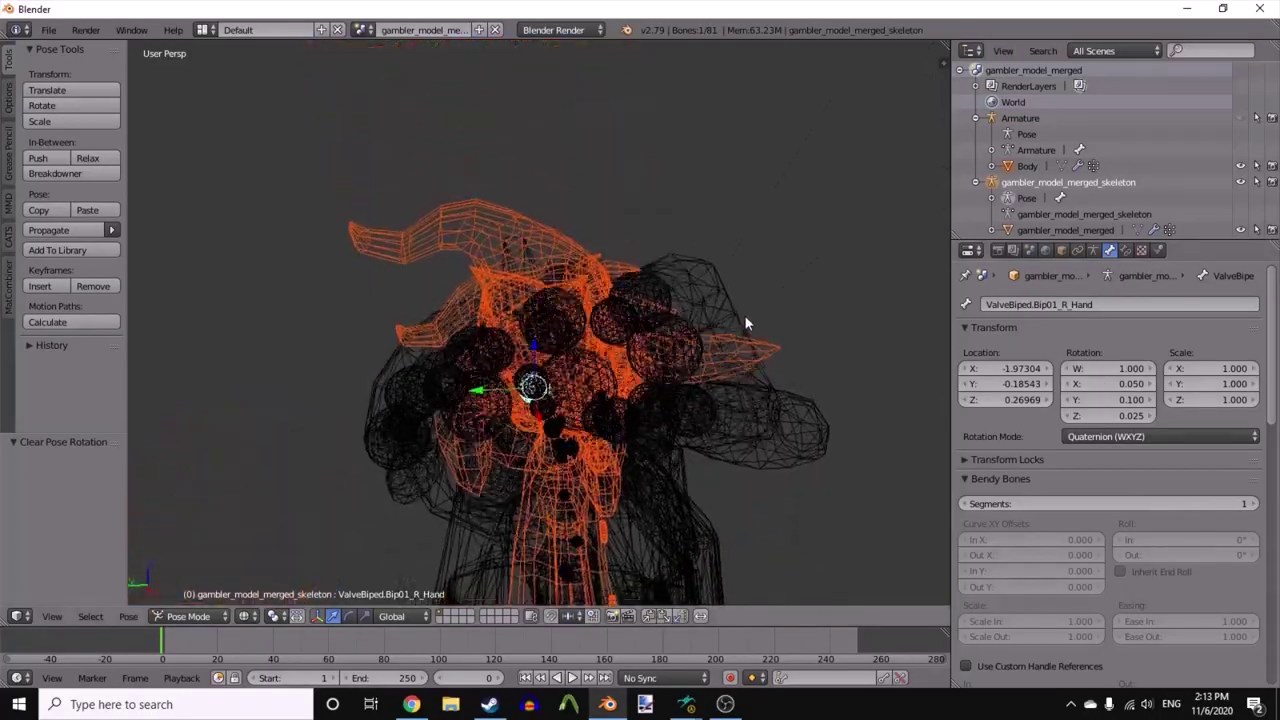
{"action": "scroll", "coordinate": [800, 463], "scroll_direction": "up", "scroll_amount": 6}
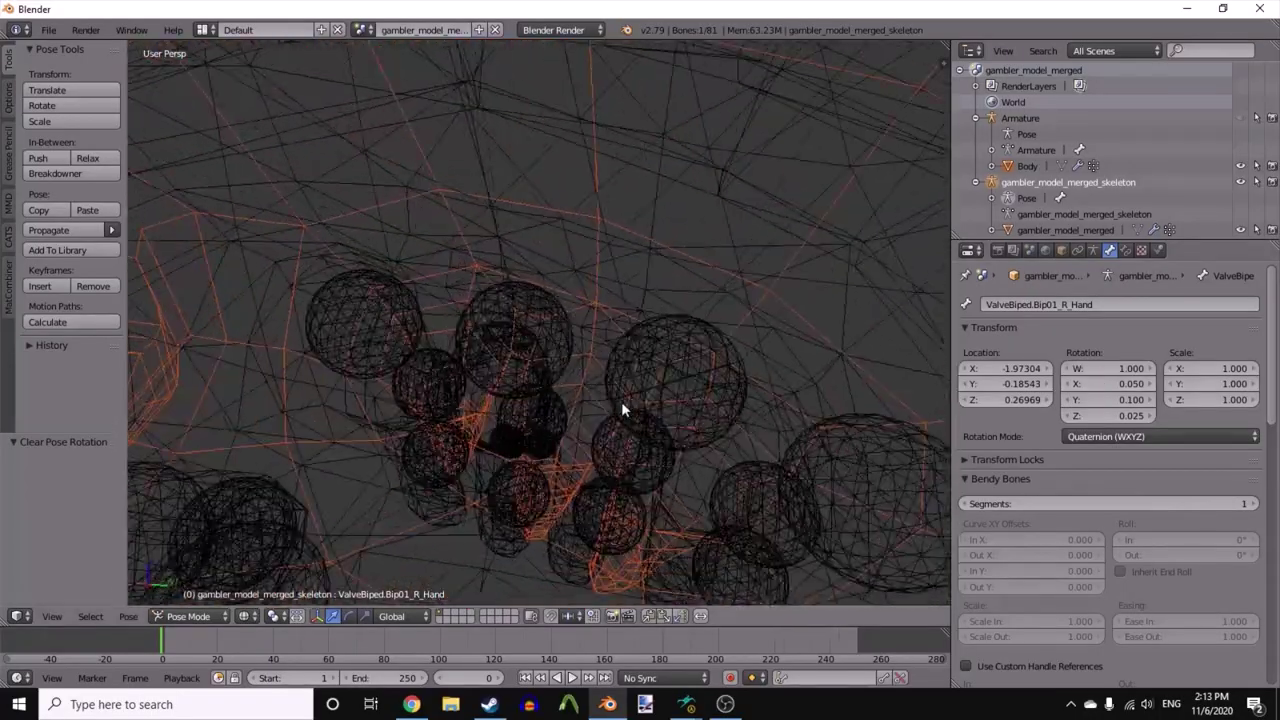
{"action": "middle_click_drag", "start_coordinate": [631, 406], "coordinate": [566, 358]}
{"action": "left_click", "coordinate": [1100, 383]}
{"action": "type", "text": "0"}
{"action": "key", "text": "Return"}
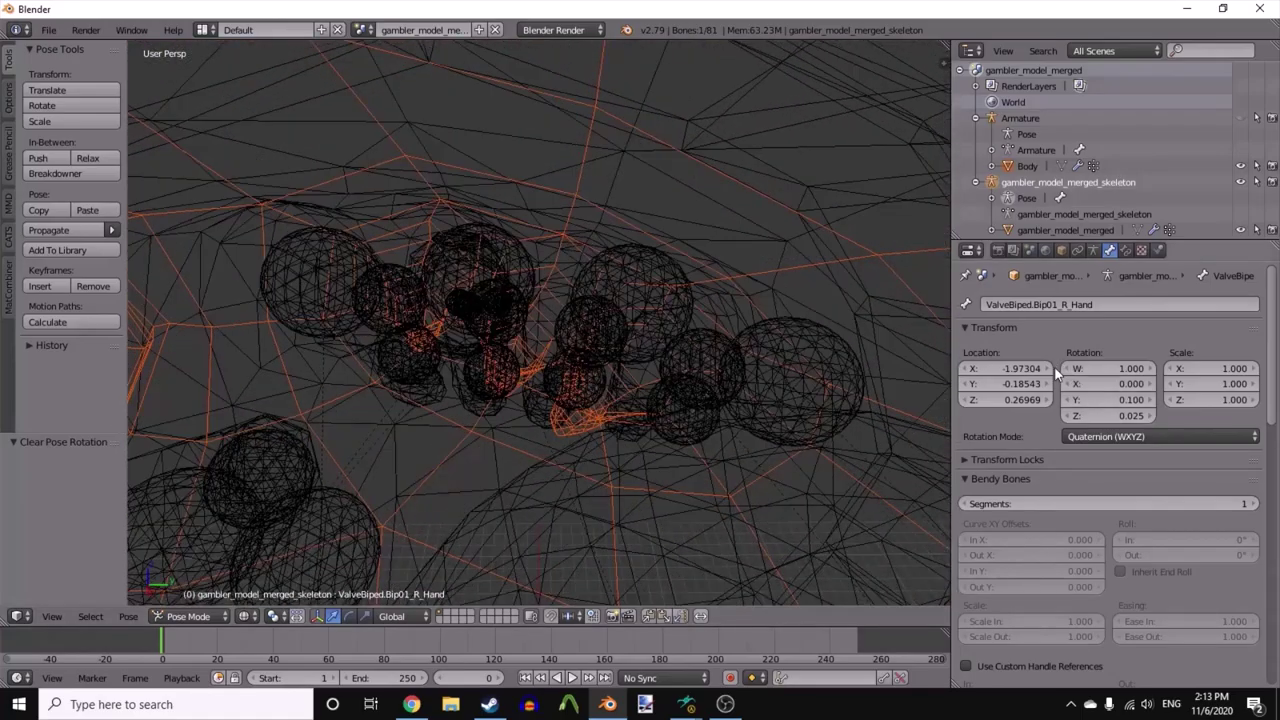
- Set the X rotation of ValveBiped.Bip01_R_Hand to 0.1 and check the finger joints' alignment
{"action": "middle_click_drag", "start_coordinate": [628, 330], "coordinate": [598, 312]}
{"action": "left_click", "coordinate": [1111, 383]}
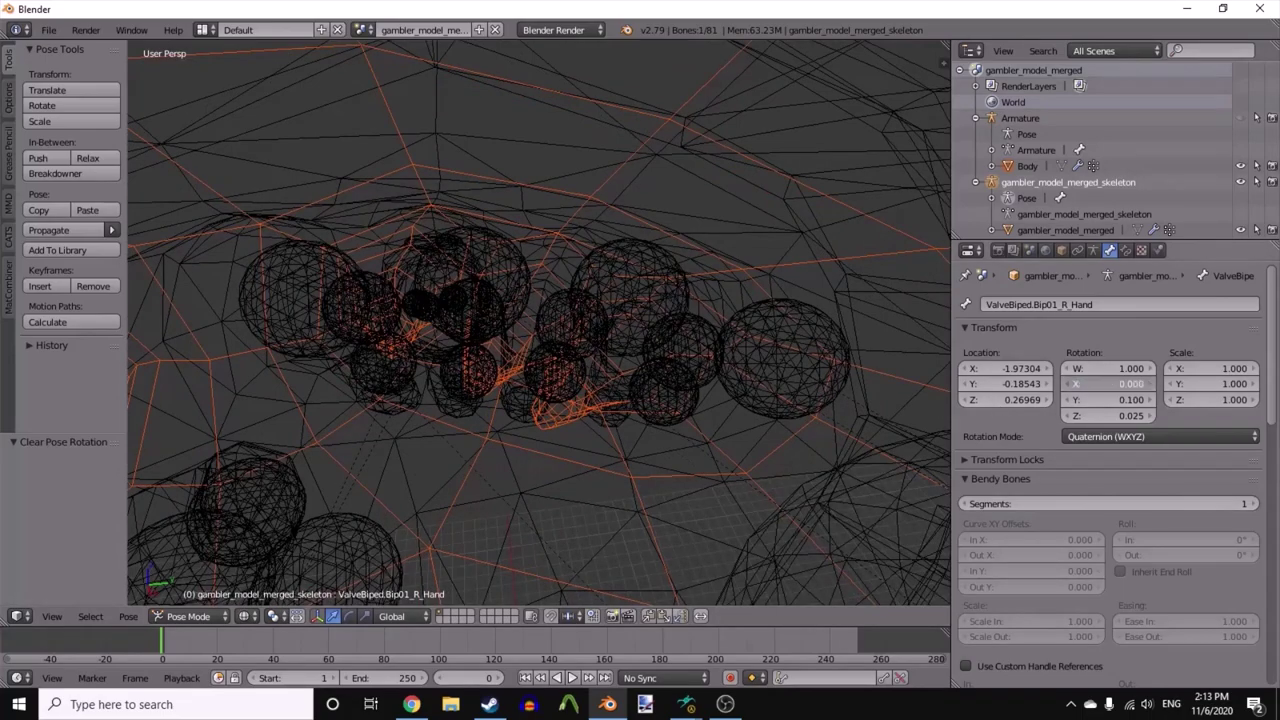
{"action": "type", "text": "0.1"}
{"action": "key", "text": "Return"}
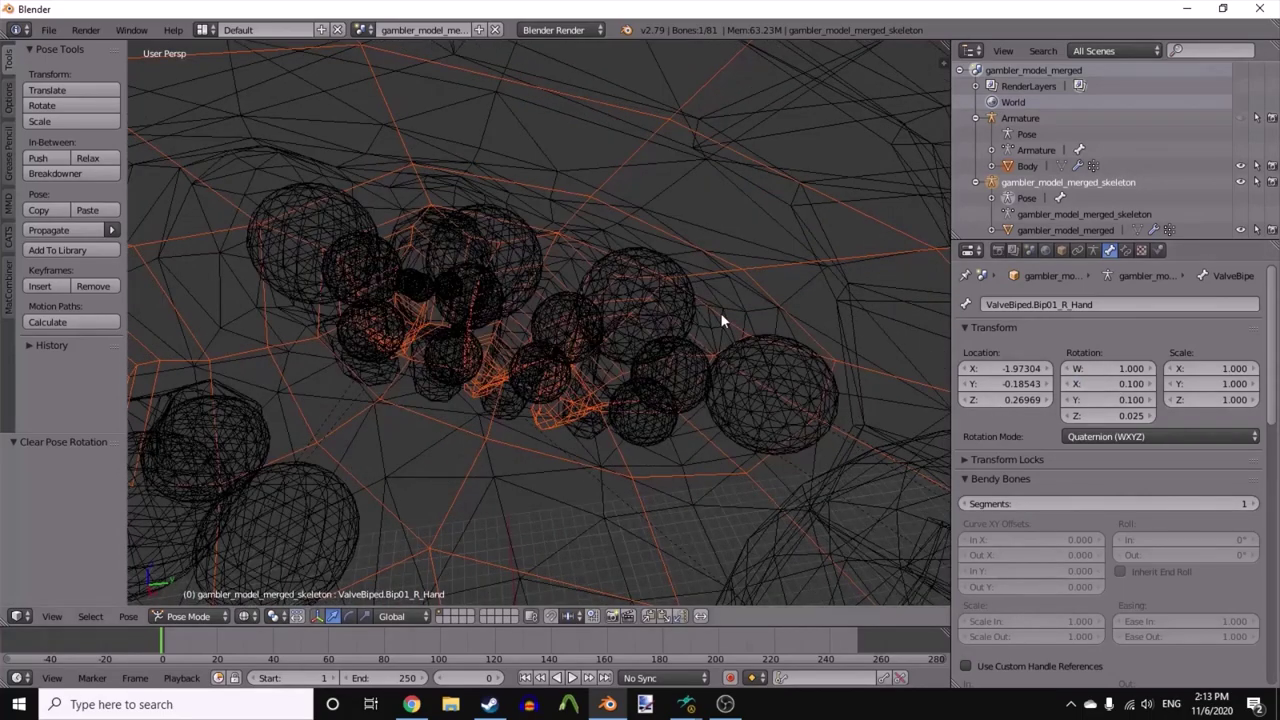
{"action": "mouse_move", "coordinate": [717, 318]}
{"action": "middle_mouse_down"}
{"action": "mouse_move", "coordinate": [669, 332]}
{"action": "mouse_move", "coordinate": [620, 309]}
{"action": "mouse_move", "coordinate": [849, 289]}
{"action": "mouse_move", "coordinate": [640, 238]}
{"action": "mouse_move", "coordinate": [773, 249]}
{"action": "mouse_move", "coordinate": [783, 210]}
{"action": "mouse_move", "coordinate": [633, 253]}
{"action": "middle_mouse_up"}
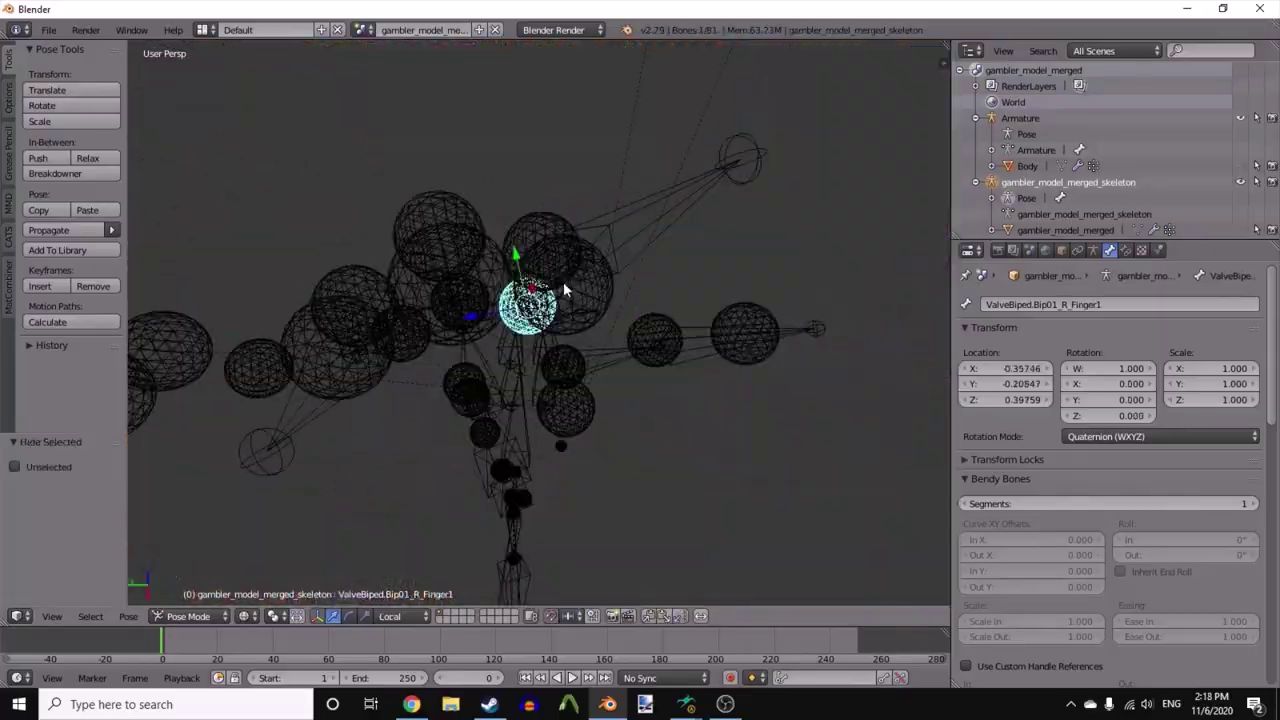
- Set the Y rotation of ValveBiped.Bip01_R_Finger1 to 0.075
{"action": "mouse_move", "coordinate": [563, 282]}
{"action": "middle_mouse_down"}
{"action": "mouse_move", "coordinate": [563, 463]}
{"action": "mouse_move", "coordinate": [534, 349]}
{"action": "mouse_move", "coordinate": [514, 343]}
{"action": "mouse_move", "coordinate": [596, 372]}
{"action": "mouse_move", "coordinate": [608, 357]}
{"action": "mouse_move", "coordinate": [571, 277]}
{"action": "middle_mouse_up"}
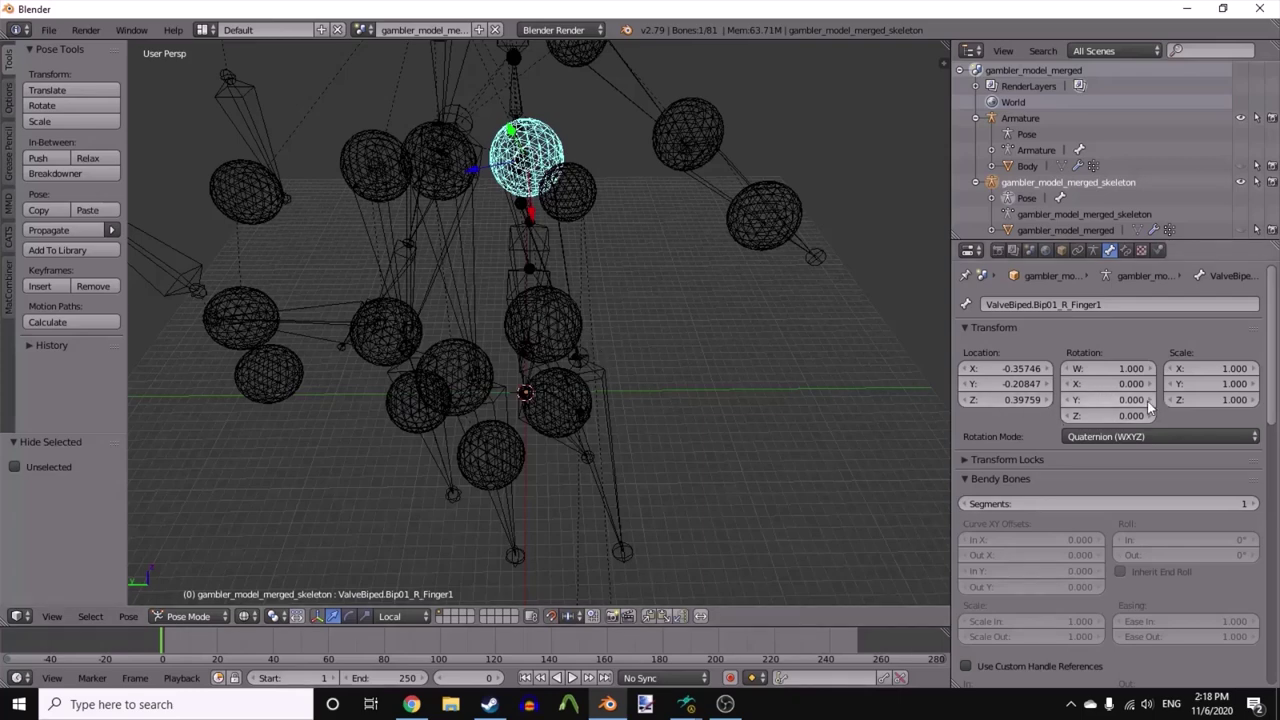
{"action": "left_click_drag", "start_coordinate": [1120, 399], "coordinate": [1130, 399]}
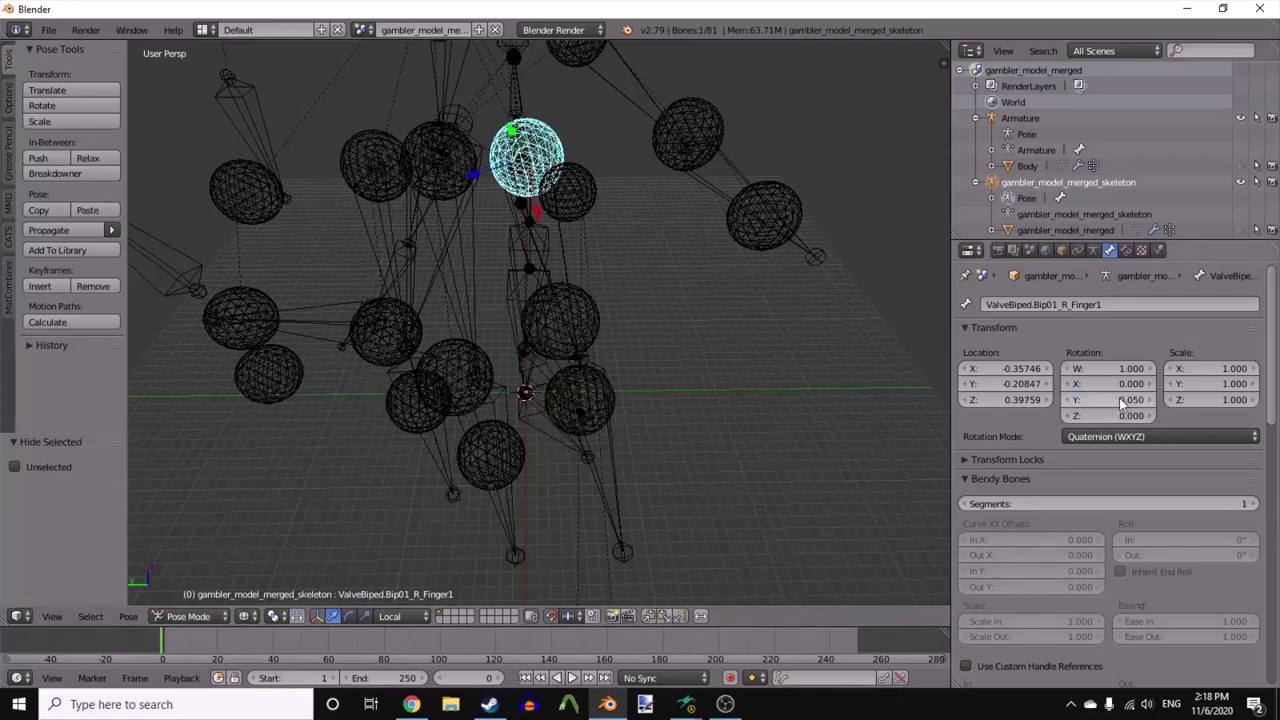
{"action": "left_click", "coordinate": [1120, 400]}
{"action": "type", "text": "0.075"}
{"action": "key", "text": "Return"}
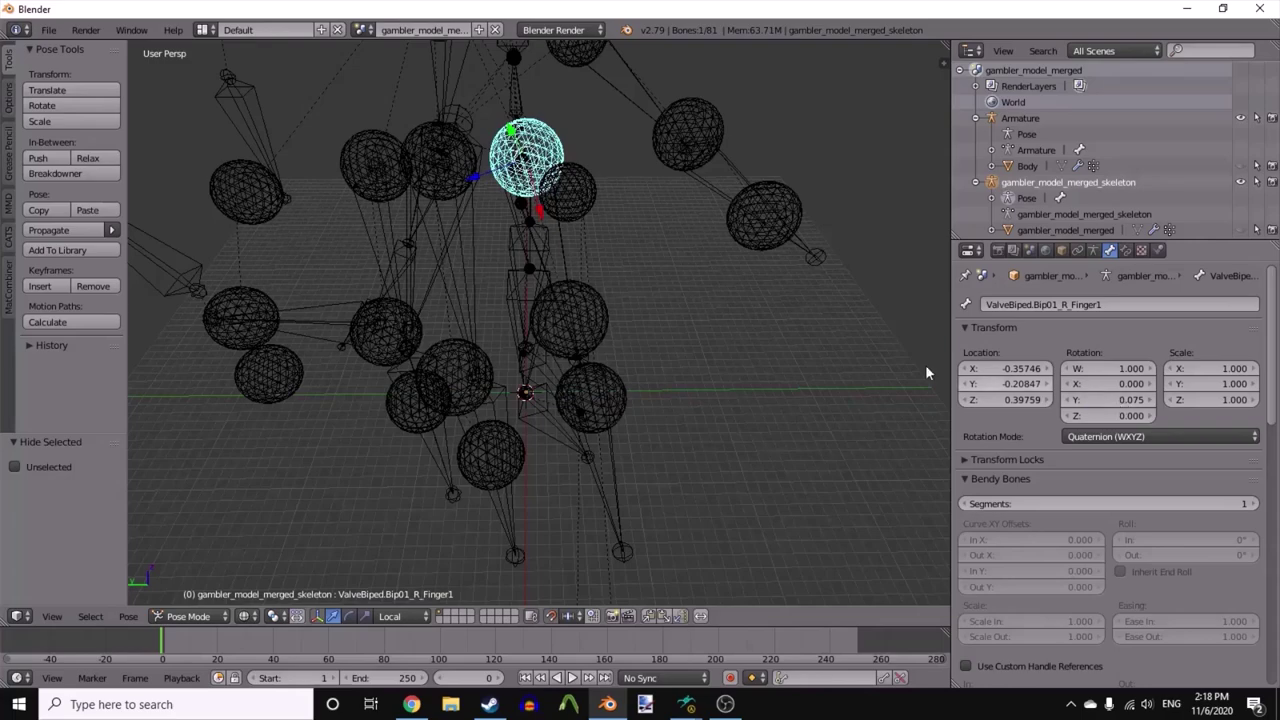
- Try Z rotations of -0.025 and -0.05 on ValveBiped.Bip01_R_Finger1
{"action": "middle_click_drag", "start_coordinate": [868, 344], "coordinate": [545, 266]}
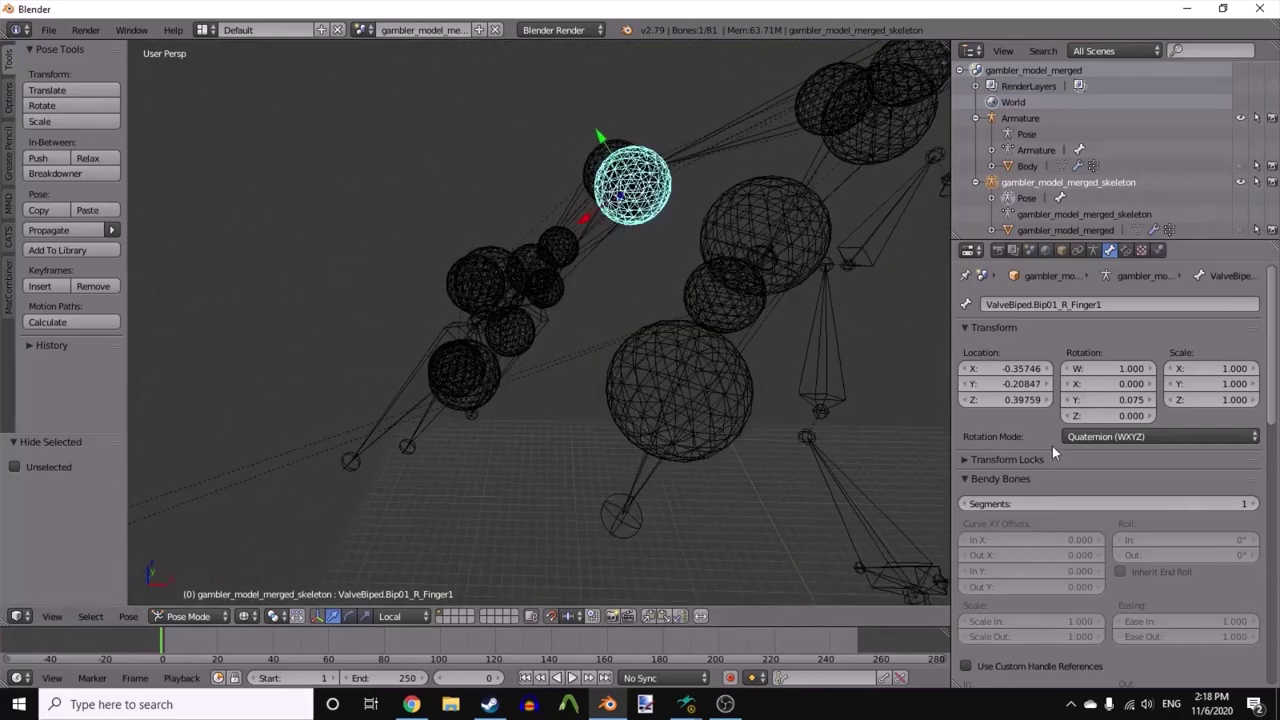
{"action": "left_click", "coordinate": [1092, 414]}
{"action": "type", "text": "-0.025"}
{"action": "key", "text": "Return"}
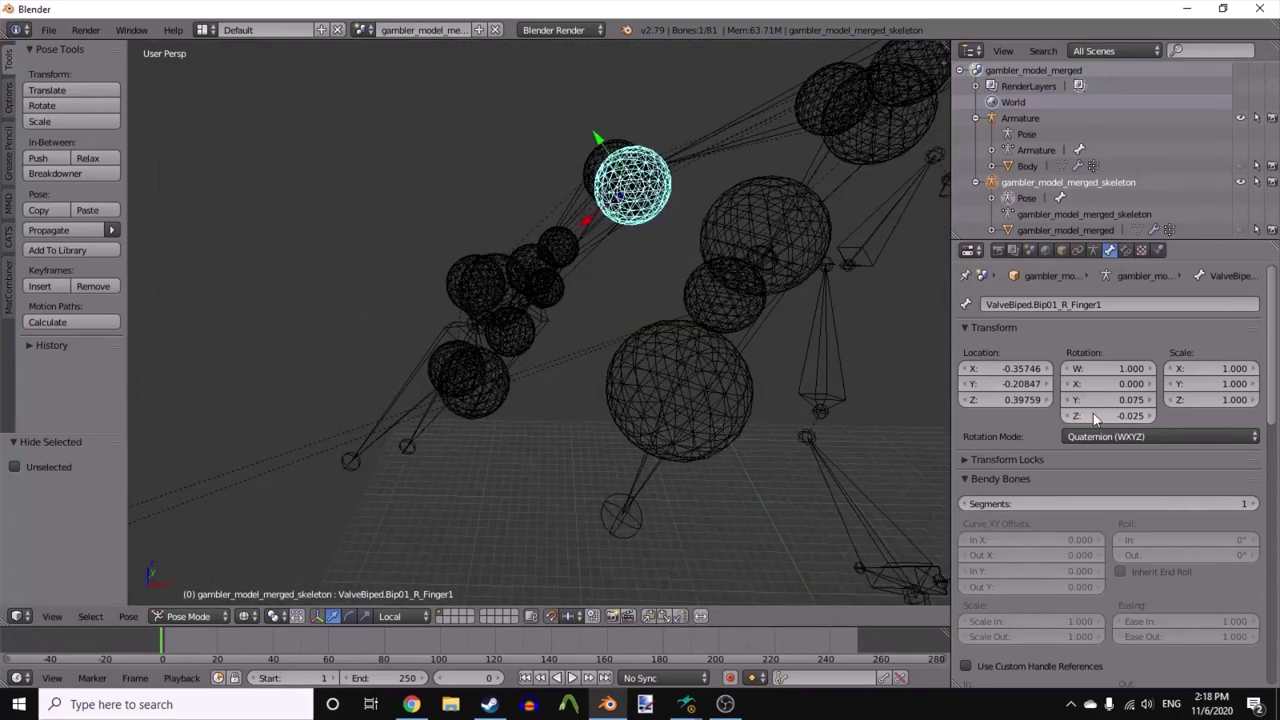
{"action": "left_click", "coordinate": [1091, 413]}
{"action": "type", "text": "-0.05"}
{"action": "key", "text": "Return"}
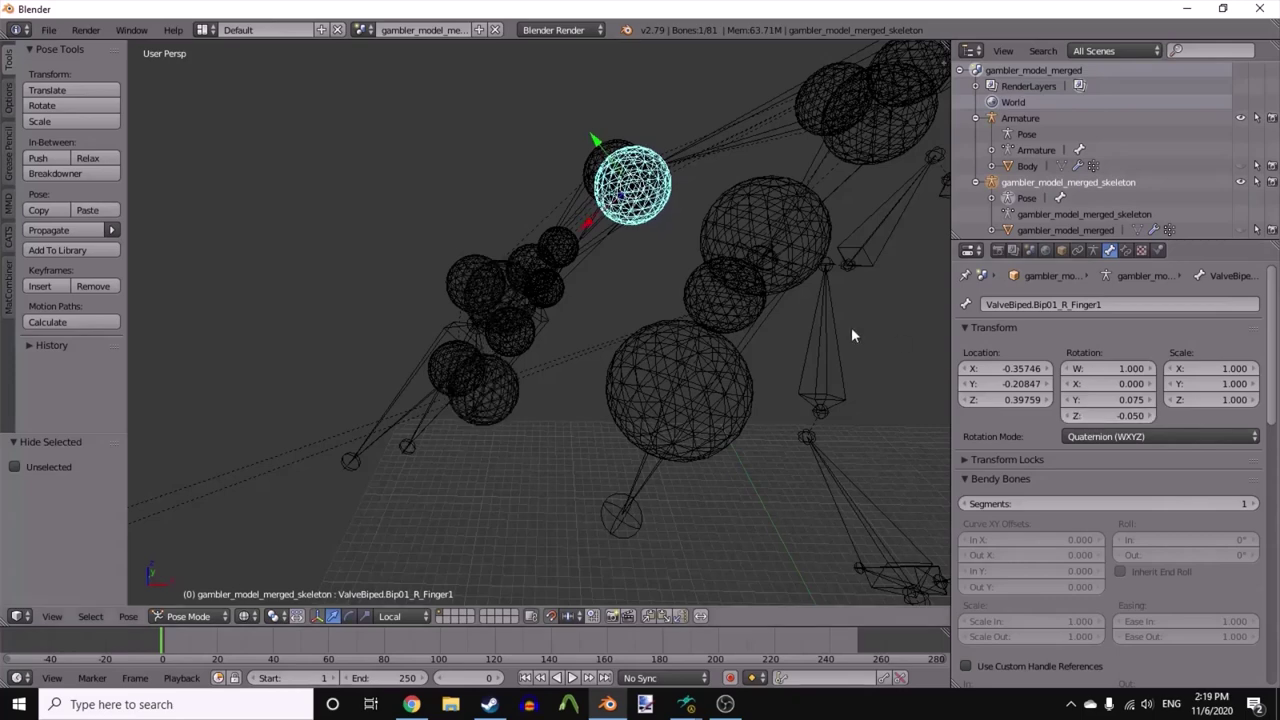
- Set the Z rotation of ValveBiped.Bip01_R_Finger1 to -0.075
{"action": "middle_click_drag", "start_coordinate": [846, 326], "coordinate": [845, 304]}
{"action": "left_click", "coordinate": [1097, 416]}
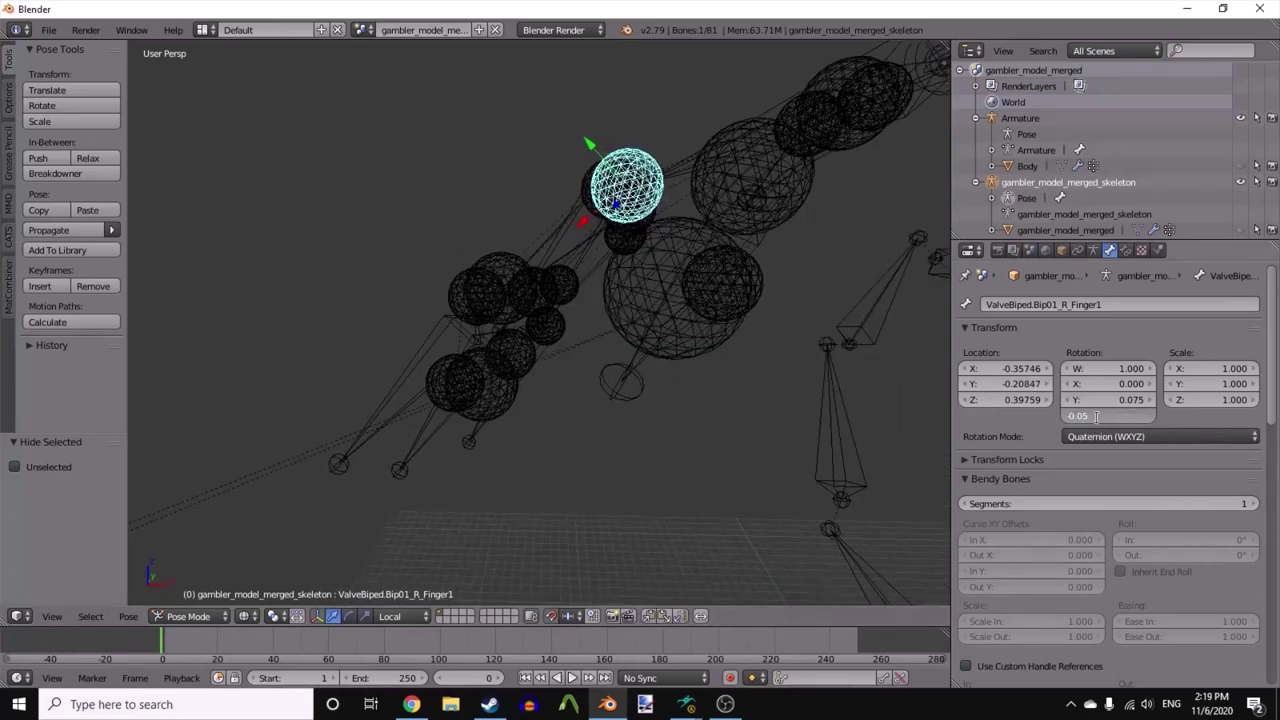
{"action": "type", "text": "-0.075"}
{"action": "key", "text": "Return"}
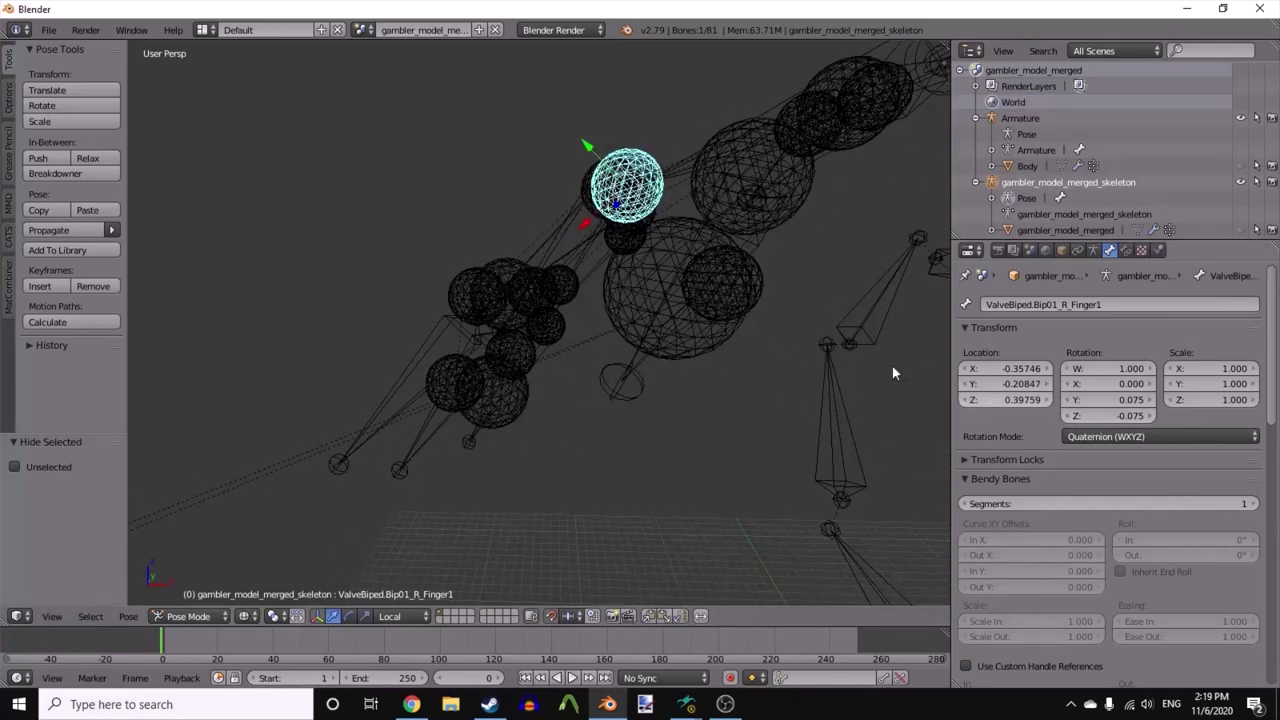
- Select another right-hand finger bone and raise its Z rotation by three increments
{"action": "middle_click_drag", "start_coordinate": [699, 329], "coordinate": [650, 290]}
{"action": "right_click", "coordinate": [527, 291]}
{"action": "right_click", "coordinate": [622, 280]}
{"action": "middle_click_drag", "start_coordinate": [663, 348], "coordinate": [616, 337]}
{"action": "left_click", "coordinate": [1152, 414]}
{"action": "left_click", "coordinate": [1153, 411]}
{"action": "left_click", "coordinate": [1153, 411]}
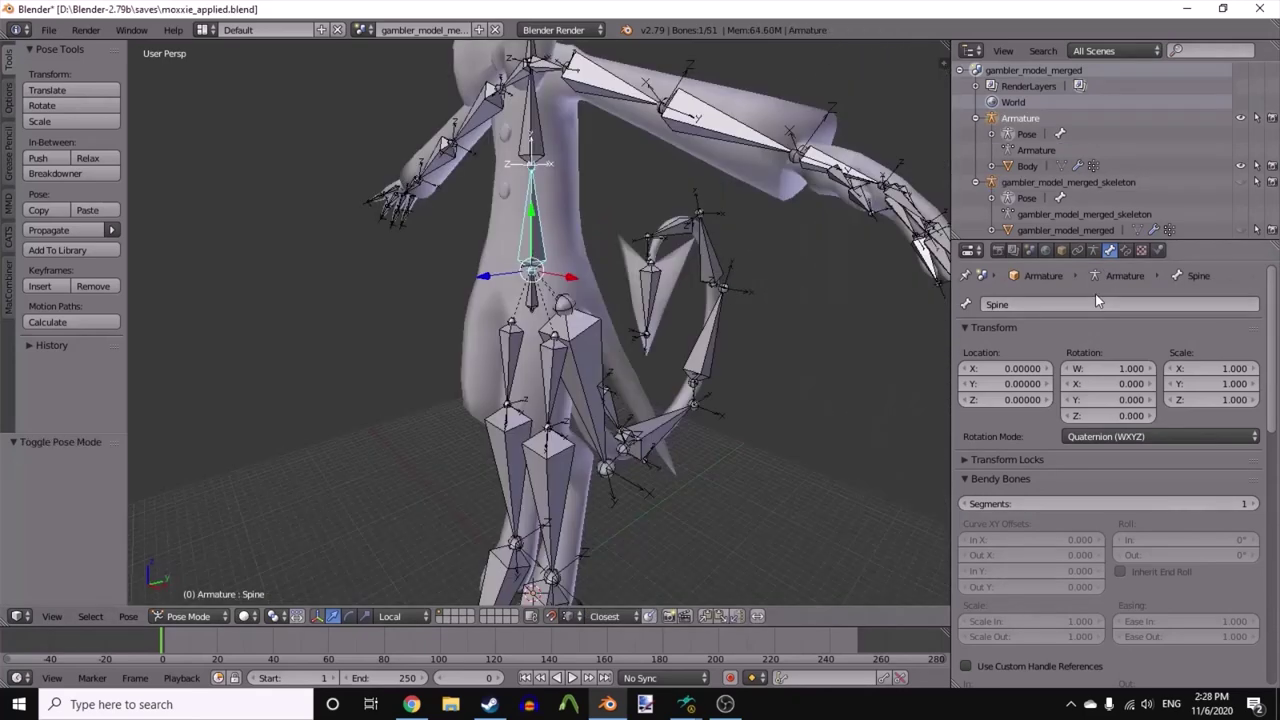
- Rename the Armature's Spine bone to ValveBiped.Bip01_Spine1
{"action": "left_click", "coordinate": [1095, 304]}
{"action": "type", "text": "ValveBiped.Bip01_L_Foot"}
{"action": "key", "text": "Return"}
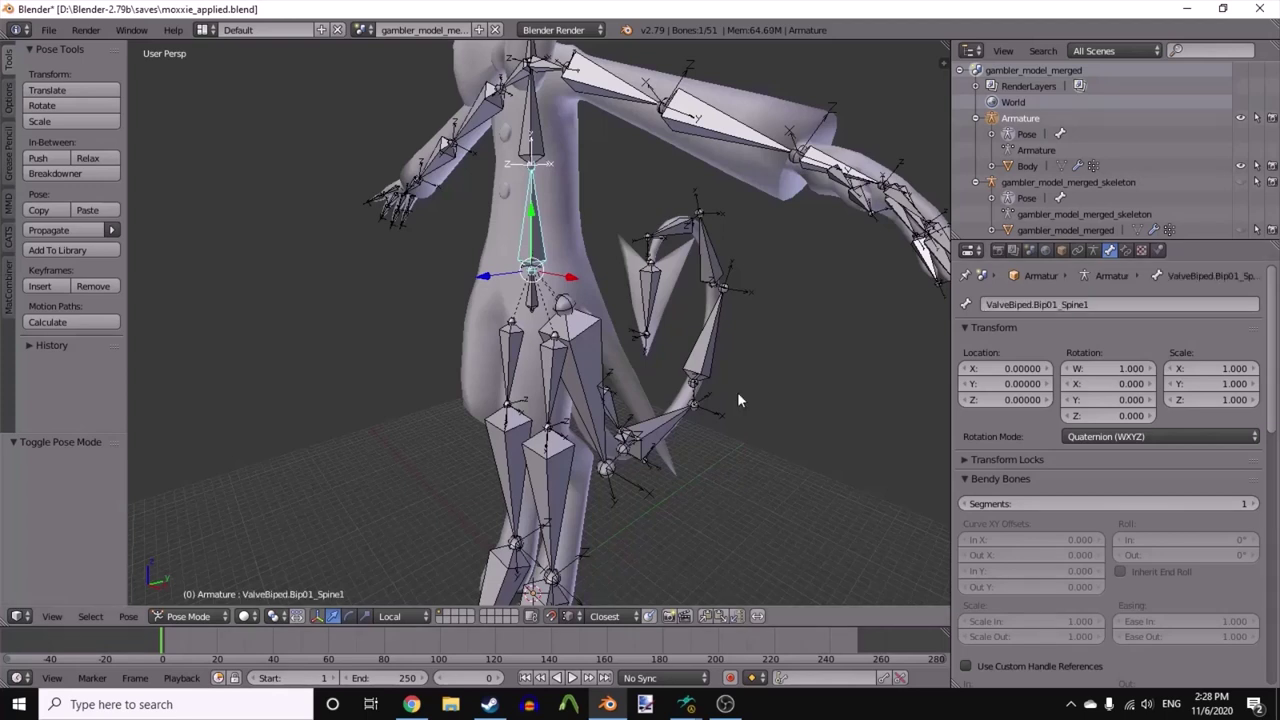
- Rename the Armature's Chest bone to ValveBiped.Bip01_Spine4
{"action": "right_click", "coordinate": [535, 146]}
{"action": "middle_click_drag", "start_coordinate": [539, 167], "coordinate": [543, 203], "text": "shift"}
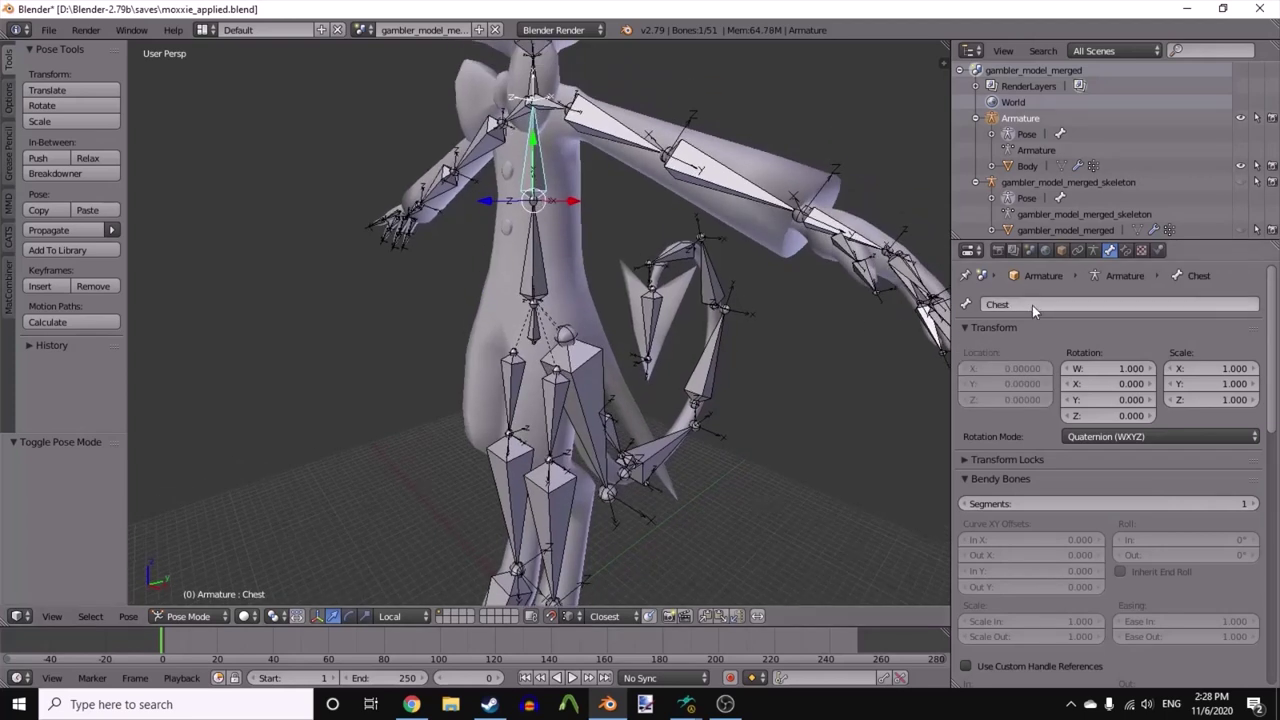
{"action": "left_click", "coordinate": [1033, 303]}
{"action": "type", "text": "ValveBiped.Bip01_Spine"}
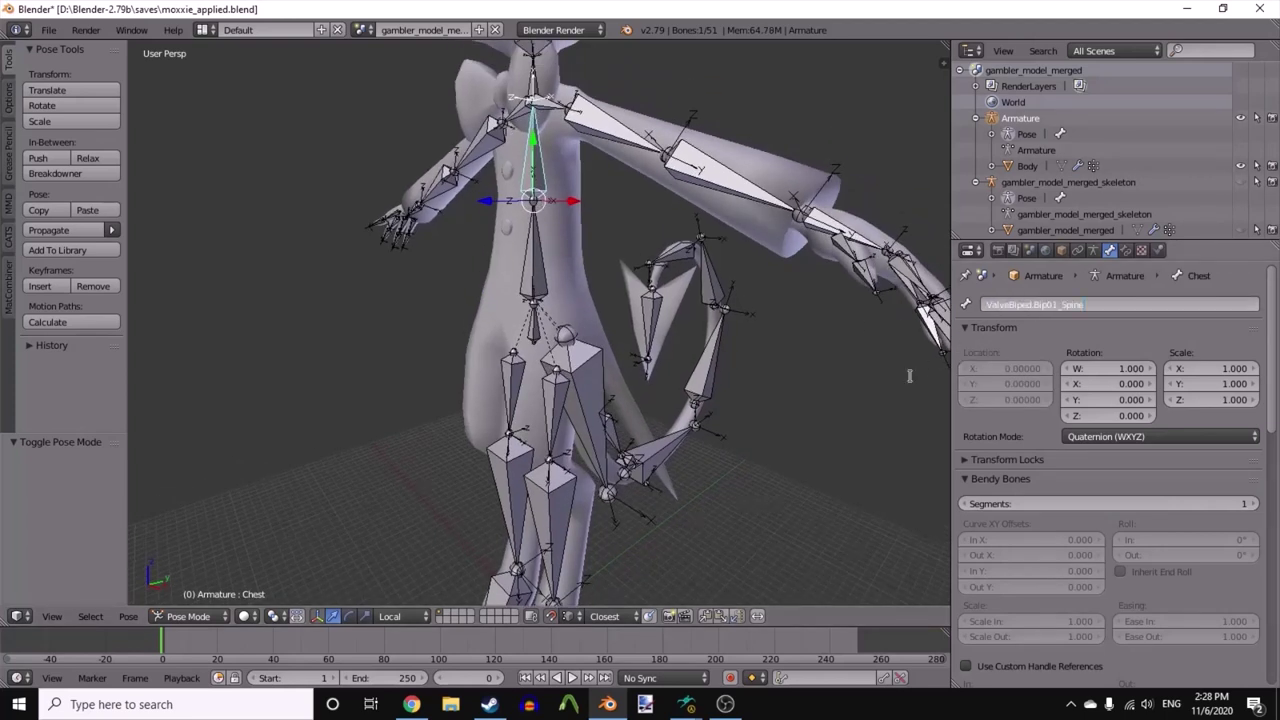
{"action": "type", "text": "4"}
{"action": "key", "text": "Return"}
- Rename the Armature's Neck bone to ValveBiped.Bip01_Neck1
{"action": "middle_click_drag", "start_coordinate": [904, 370], "coordinate": [569, 268]}
{"action": "right_click", "coordinate": [571, 268]}
{"action": "left_click", "coordinate": [1016, 305]}
{"action": "type", "text": "ValveBiped.Bip01_Spine"}
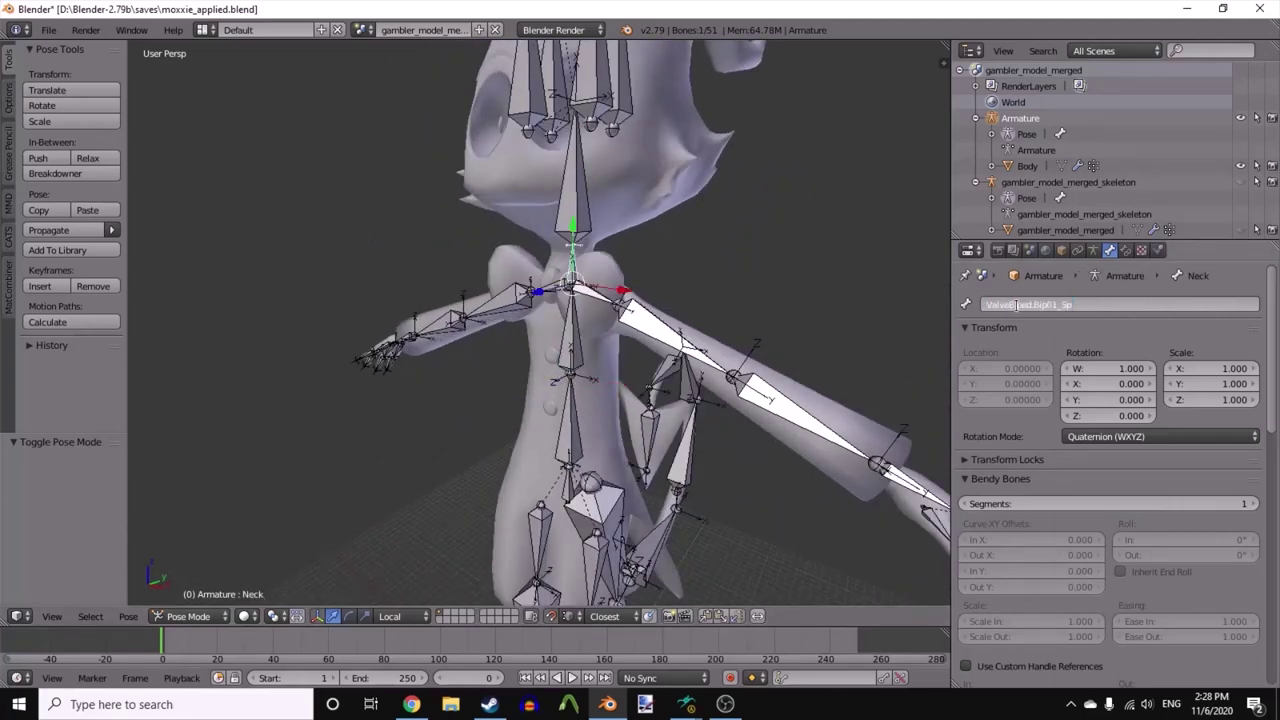
{"action": "key", "text": "Return"}
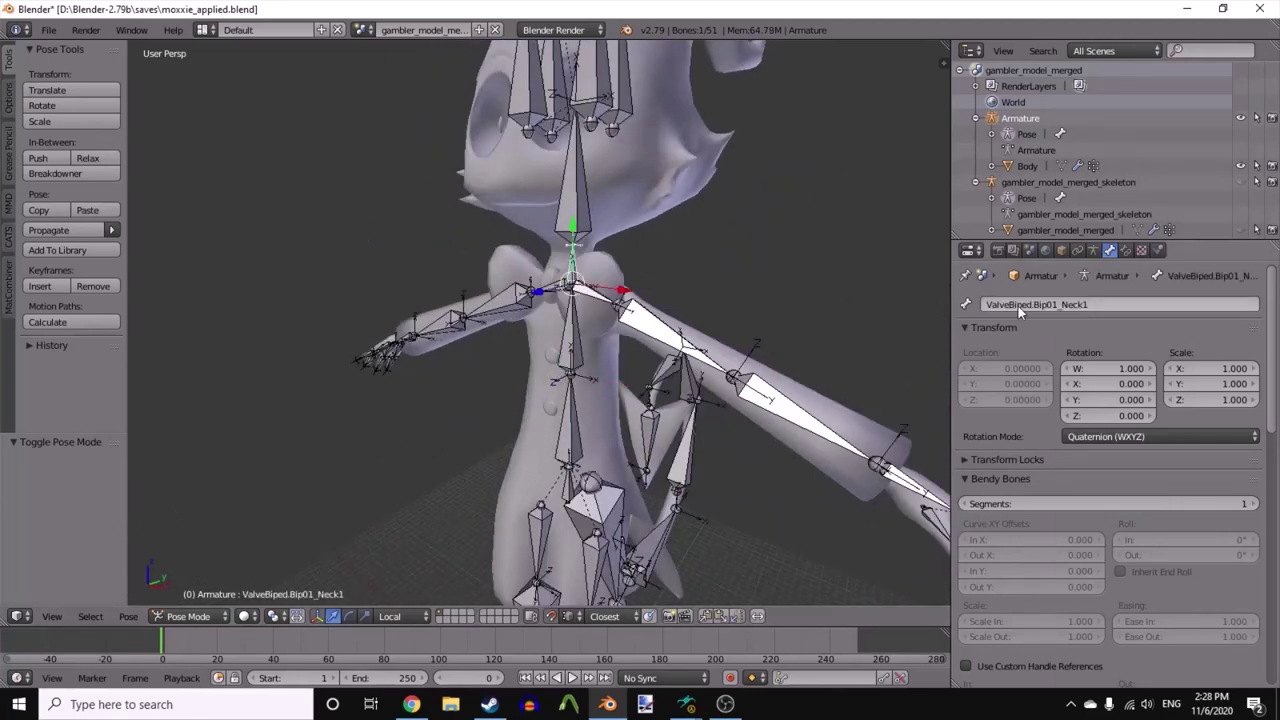
- Rename the Armature's head bone using the ValveBiped.Bip01_ naming scheme
{"action": "right_click", "coordinate": [590, 190]}
{"action": "left_click", "coordinate": [1010, 304]}
{"action": "type", "text": "ValveBiped.Bip01_Spine"}
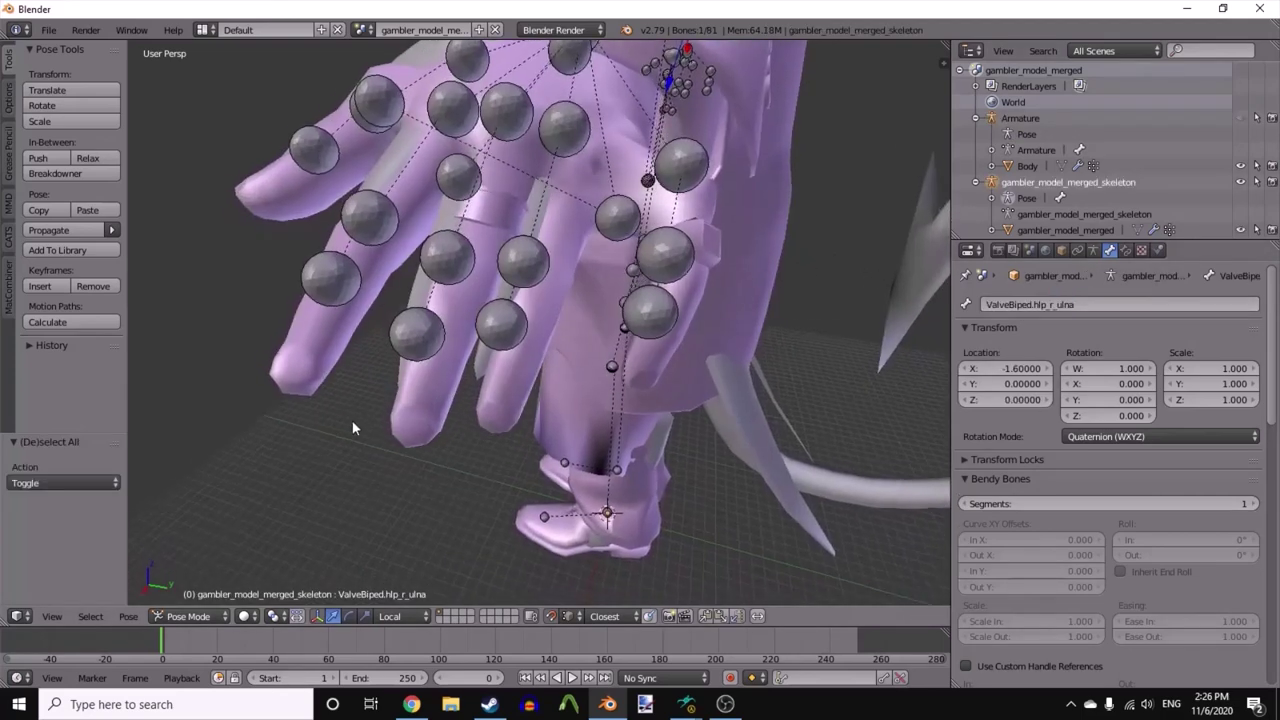
- Save the project as moxxie_base in the saves folder
{"action": "mouse_move", "coordinate": [352, 420]}
{"action": "middle_mouse_down"}
{"action": "mouse_move", "coordinate": [423, 432]}
{"action": "mouse_move", "coordinate": [562, 393]}
{"action": "mouse_move", "coordinate": [612, 313]}
{"action": "mouse_move", "coordinate": [622, 268]}
{"action": "mouse_move", "coordinate": [614, 357]}
{"action": "mouse_move", "coordinate": [877, 257]}
{"action": "mouse_move", "coordinate": [617, 284]}
{"action": "middle_mouse_up"}
{"action": "scroll", "coordinate": [617, 284], "scroll_direction": "up", "scroll_amount": 3}
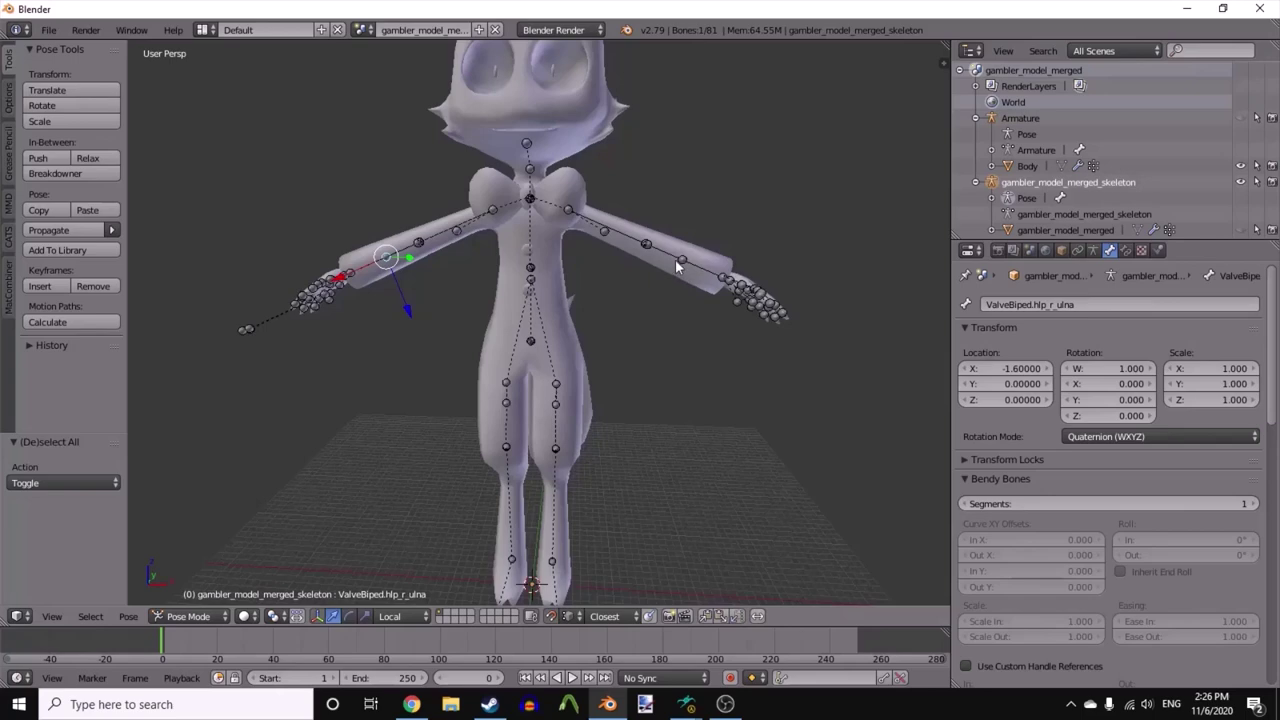
{"action": "key", "text": "ctrl+s"}
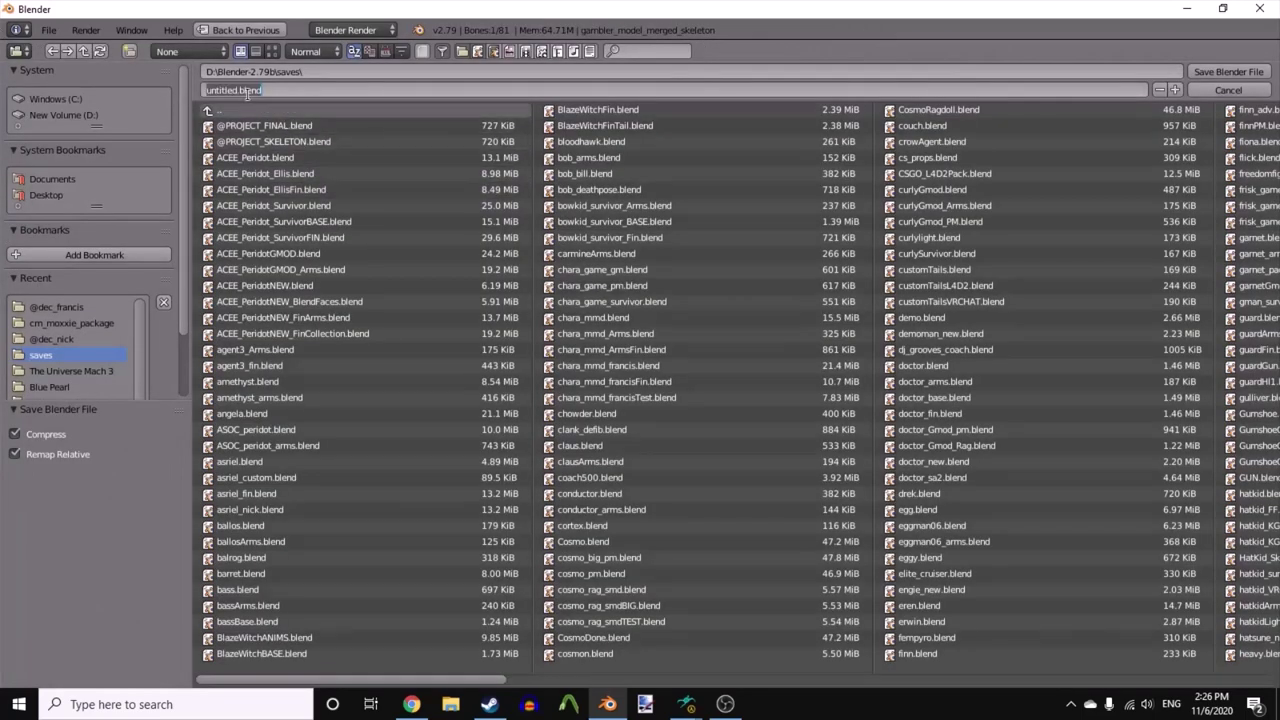
{"action": "type", "text": "moxxie_base"}
{"action": "key", "text": "Return"}
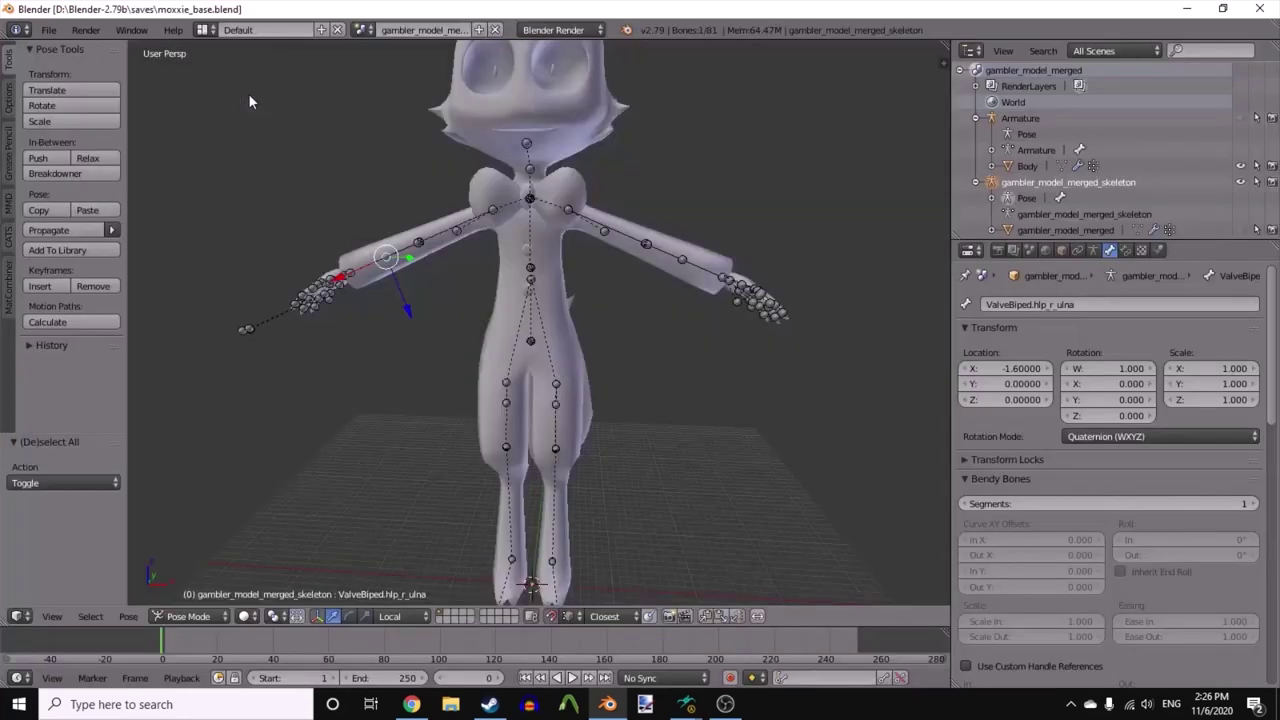
- Save a separate copy of the project as moxxie_applied.blend
{"action": "key", "text": "ctrl+s"}
{"action": "left_click", "coordinate": [250, 97]}
{"action": "key", "text": "ctrl+shift+s"}
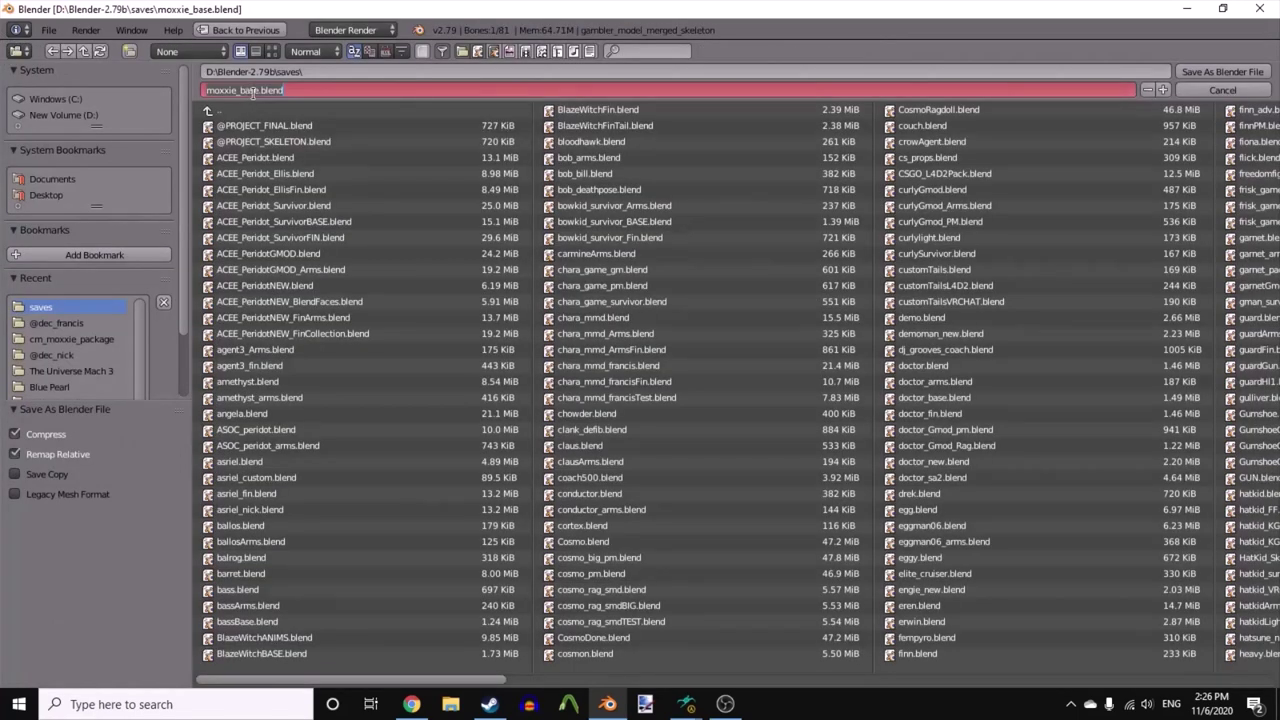
{"action": "left_click", "coordinate": [303, 91]}
{"action": "key", "text": "Left"}
{"action": "key", "text": "Left"}
{"action": "key", "text": "Left"}
{"action": "key", "text": "Left"}
{"action": "key", "text": "Left"}
{"action": "key", "text": "Left"}
{"action": "key", "text": "BackSpace"}
{"action": "key", "text": "BackSpace"}
{"action": "key", "text": "BackSpace"}
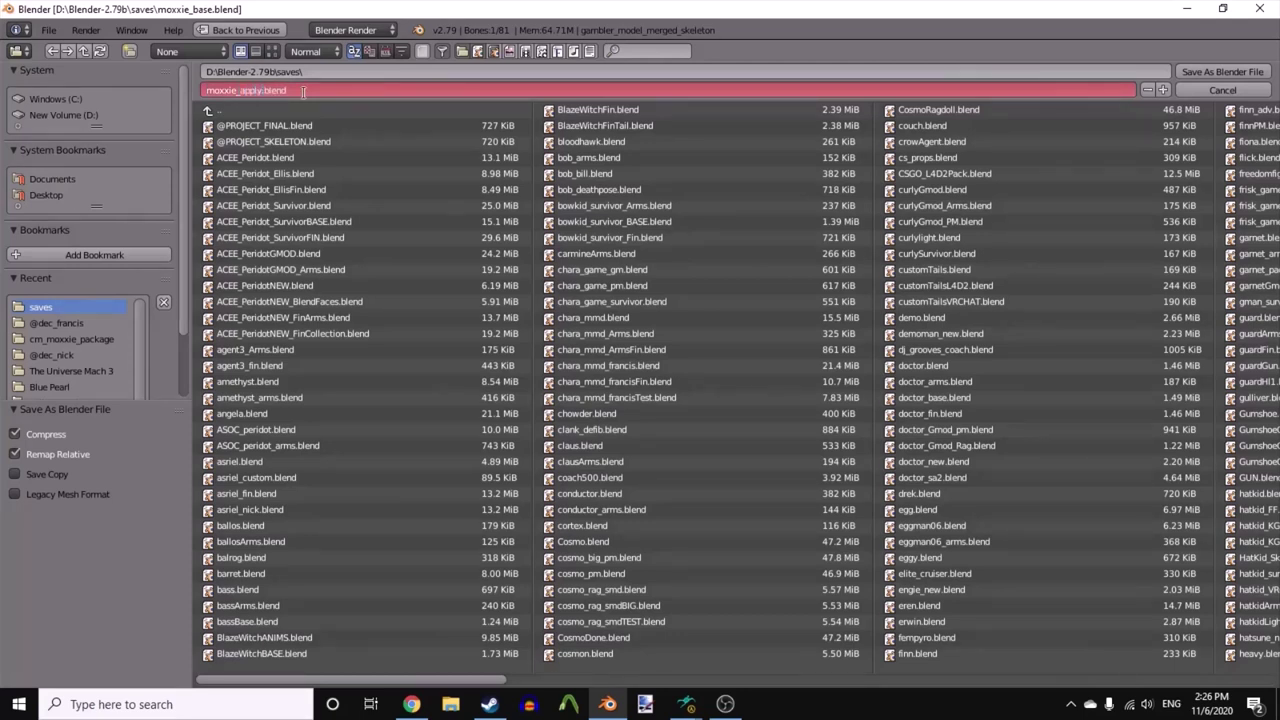
{"action": "key", "text": "Return"}
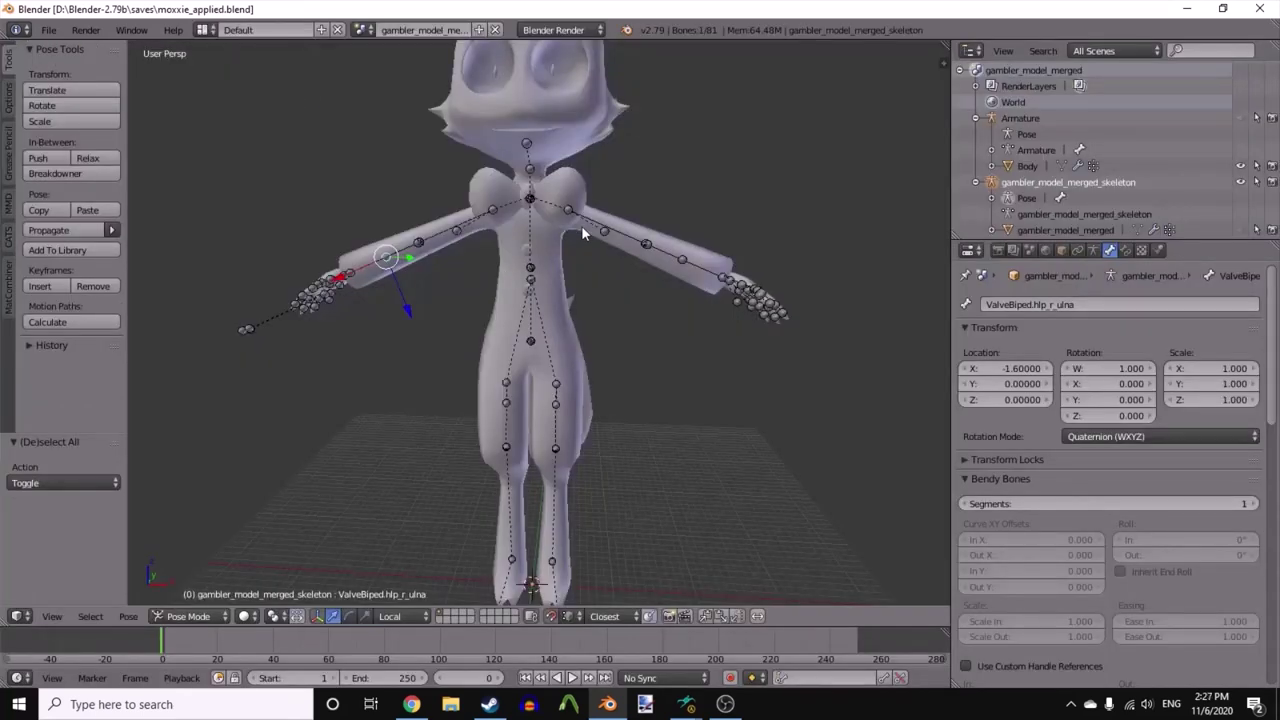
- Apply the current pose of gambler_model_merged_skeleton as its rest pose
{"action": "right_click", "coordinate": [602, 228]}
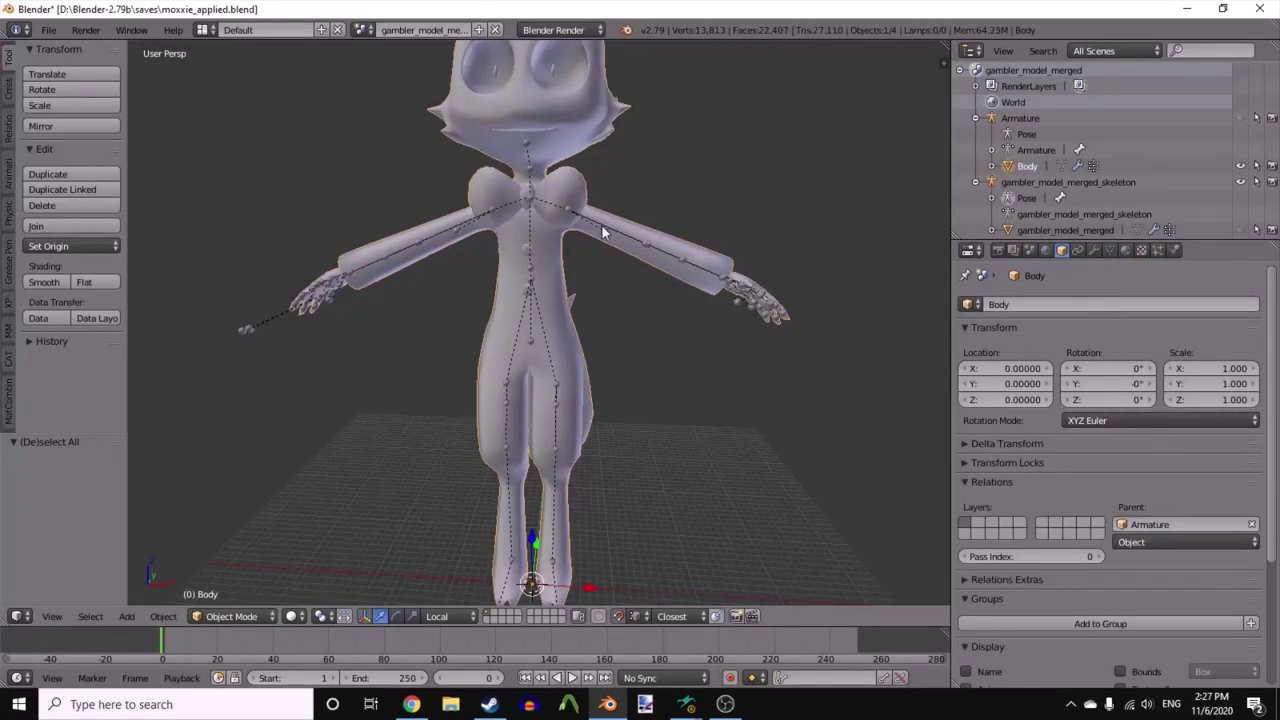
{"action": "key", "text": "ctrl+z"}
{"action": "key", "text": "space"}
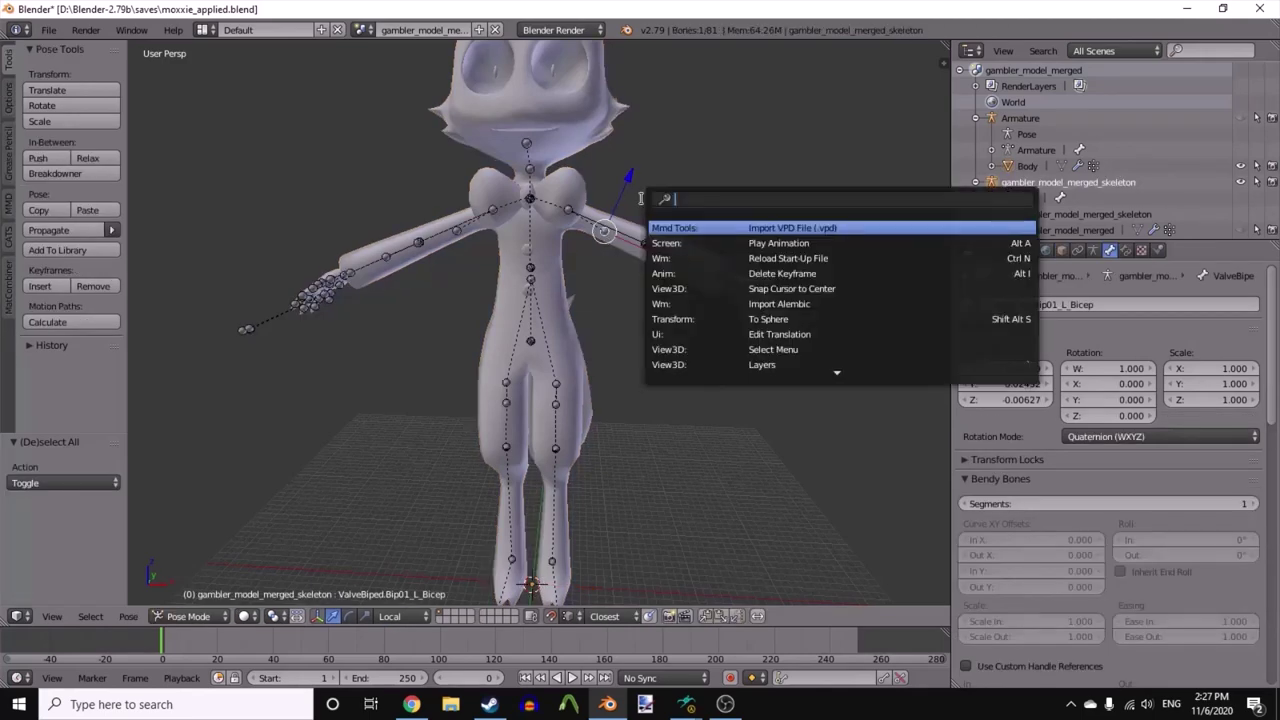
{"action": "type", "text": "appl"}
{"action": "key", "text": "Return"}
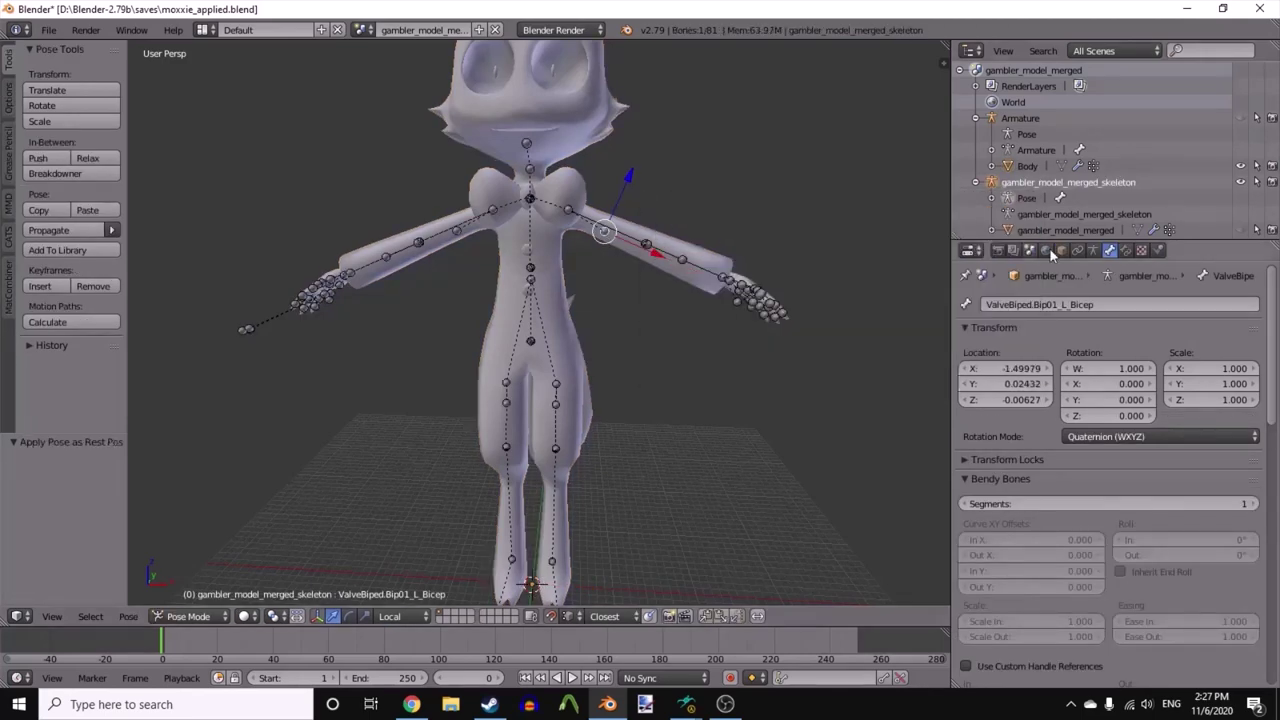
- Show the gambler_model_merged mesh and select it to view it against the character
{"action": "left_click", "coordinate": [1240, 230]}
{"action": "scroll", "coordinate": [665, 170], "scroll_direction": "down", "scroll_amount": 4}
{"action": "right_click", "coordinate": [601, 243]}
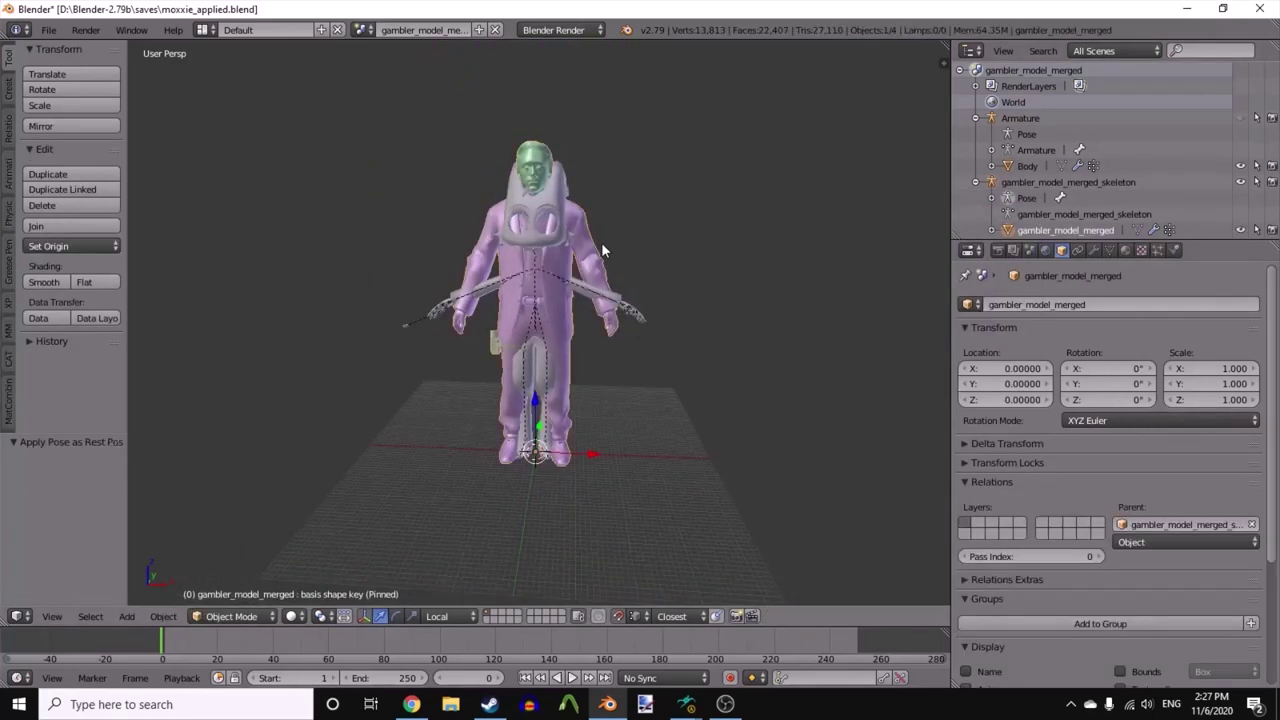
{"action": "scroll", "coordinate": [1069, 526], "scroll_direction": "down", "scroll_amount": 4}
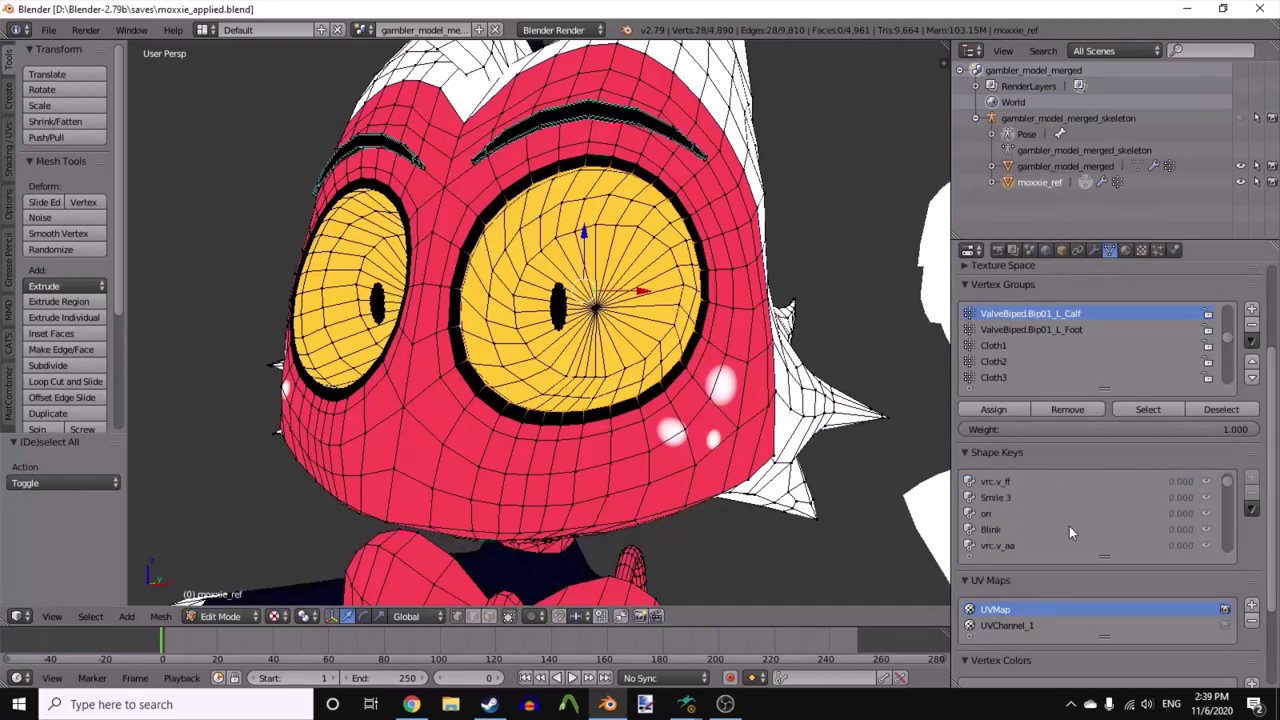
- Make the Basis shape key active and fill the selected outline loop of moxxie_ref's left eye with a single face
{"action": "left_click", "coordinate": [1025, 523]}
{"action": "scroll", "coordinate": [1025, 523], "scroll_direction": "up", "scroll_amount": 4}
{"action": "scroll", "coordinate": [1025, 523], "scroll_direction": "up", "scroll_amount": 2}
{"action": "left_click", "coordinate": [1020, 482]}
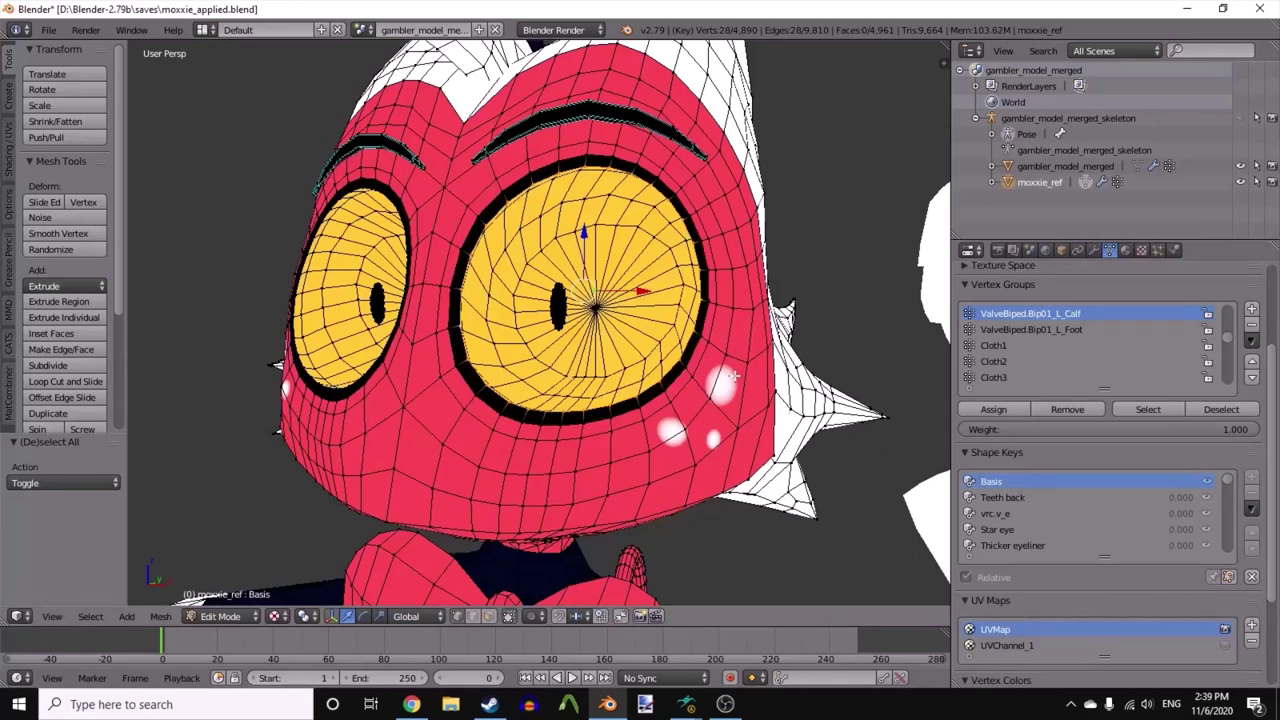
{"action": "key", "text": "f"}
{"action": "right_click", "coordinate": [672, 316]}
{"action": "mouse_move", "coordinate": [640, 398]}
{"action": "middle_mouse_down"}
{"action": "mouse_move", "coordinate": [630, 395]}
{"action": "mouse_move", "coordinate": [645, 392]}
{"action": "middle_mouse_up"}
{"action": "left_click", "coordinate": [489, 616]}
{"action": "right_click", "coordinate": [569, 337]}
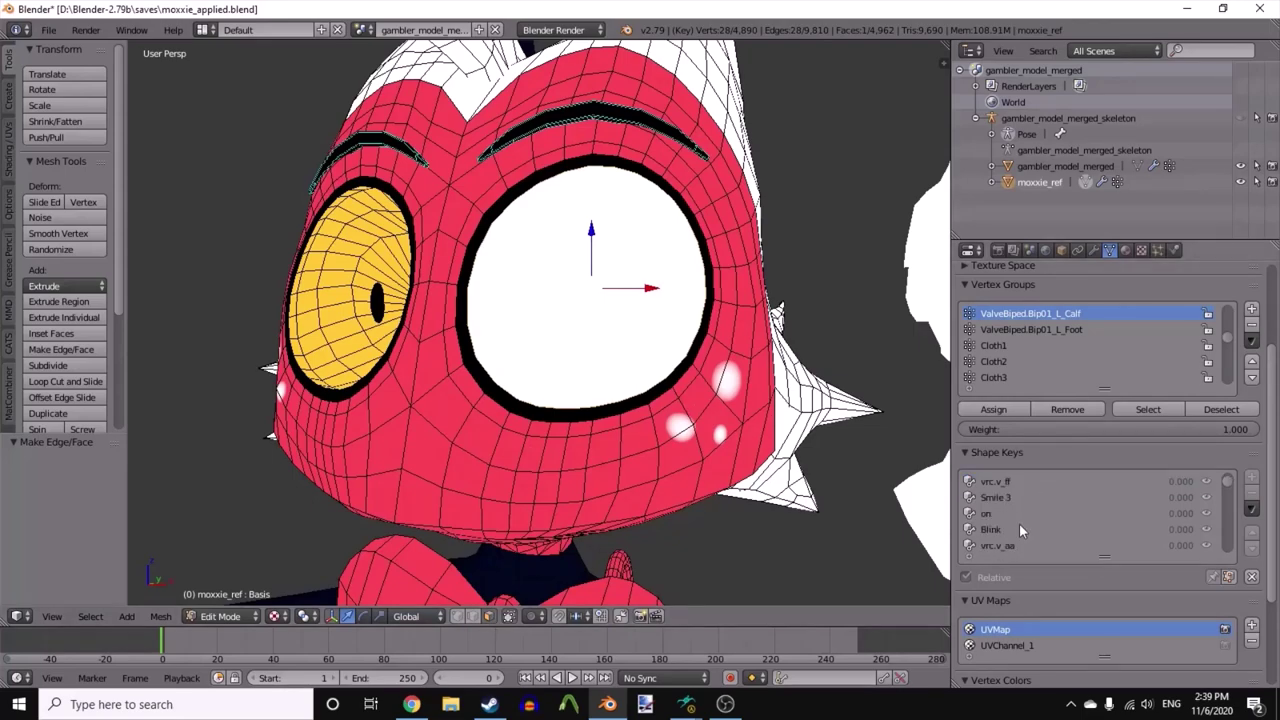
- With the Basis shape key active, select the outline loop of moxxie_ref's other eye and fill it with a face
{"action": "left_click", "coordinate": [1016, 526]}
{"action": "mouse_move", "coordinate": [760, 410]}
{"action": "middle_mouse_down"}
{"action": "mouse_move", "coordinate": [760, 329]}
{"action": "mouse_move", "coordinate": [759, 402]}
{"action": "middle_mouse_up"}
{"action": "scroll", "coordinate": [1088, 528], "scroll_direction": "up", "scroll_amount": 6}
{"action": "left_click", "coordinate": [1021, 481]}
{"action": "middle_click_drag", "start_coordinate": [626, 357], "coordinate": [687, 380]}
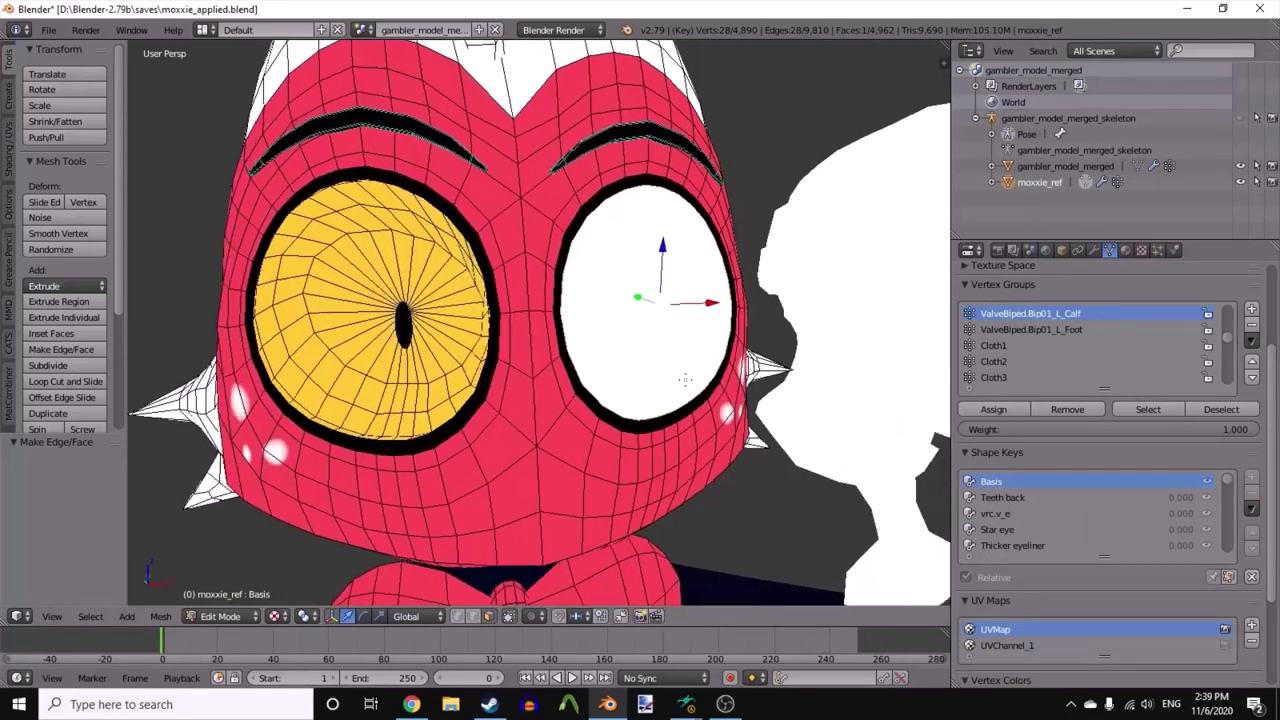
{"action": "key", "text": "a"}
{"action": "middle_click_drag", "start_coordinate": [524, 383], "coordinate": [550, 455]}
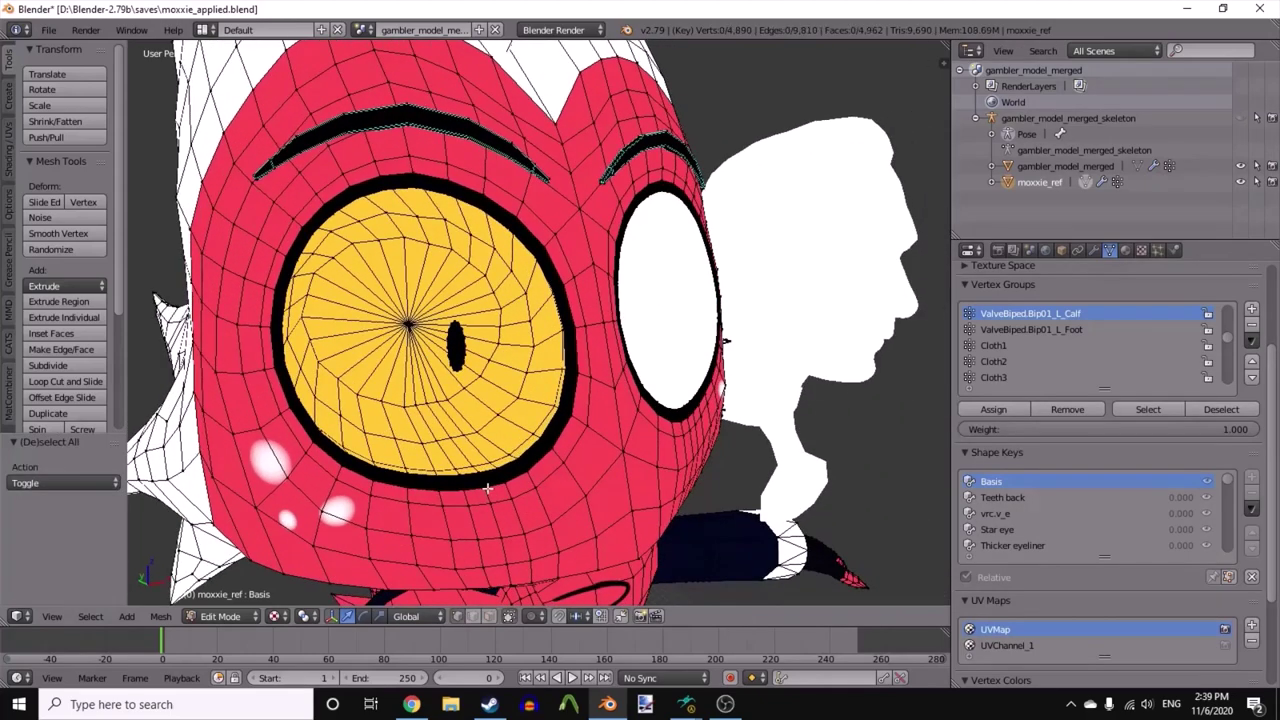
{"action": "middle_click_drag", "start_coordinate": [488, 483], "coordinate": [538, 473]}
{"action": "right_click", "coordinate": [597, 447], "text": "alt"}
{"action": "key", "text": "f"}
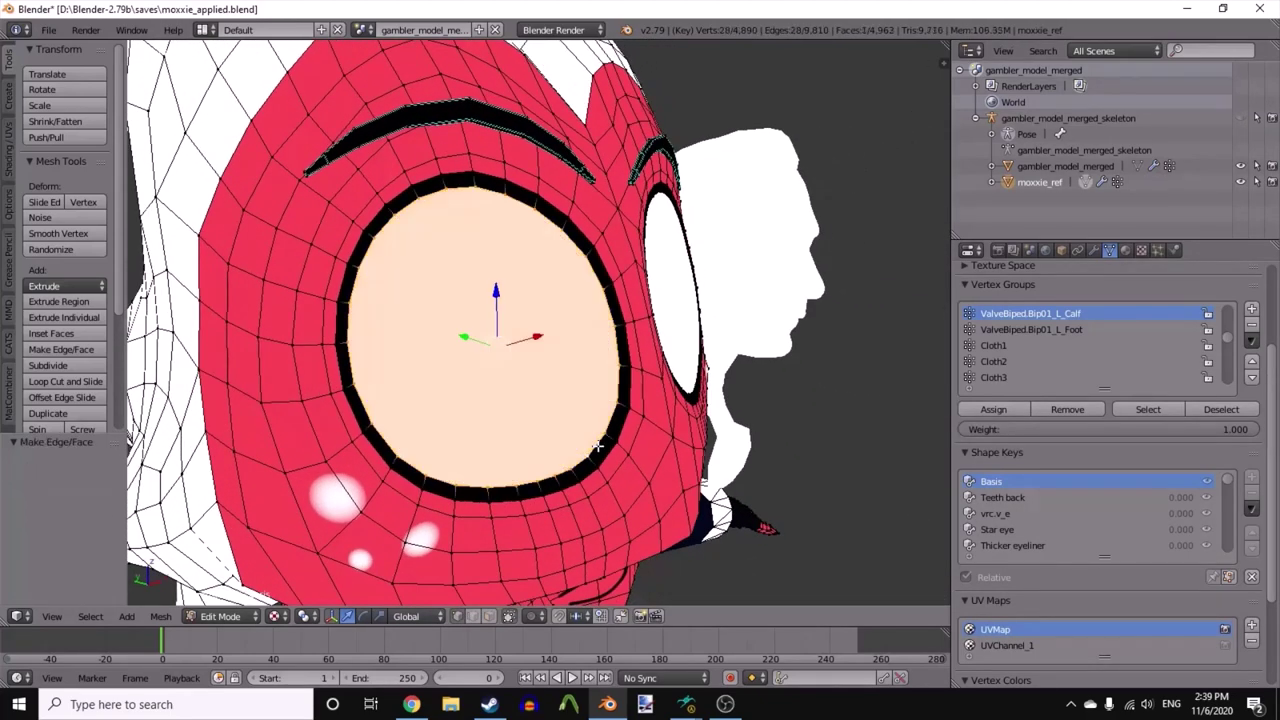
{"action": "right_click", "coordinate": [597, 447]}
{"action": "scroll", "coordinate": [607, 430], "scroll_direction": "down", "scroll_amount": 2}
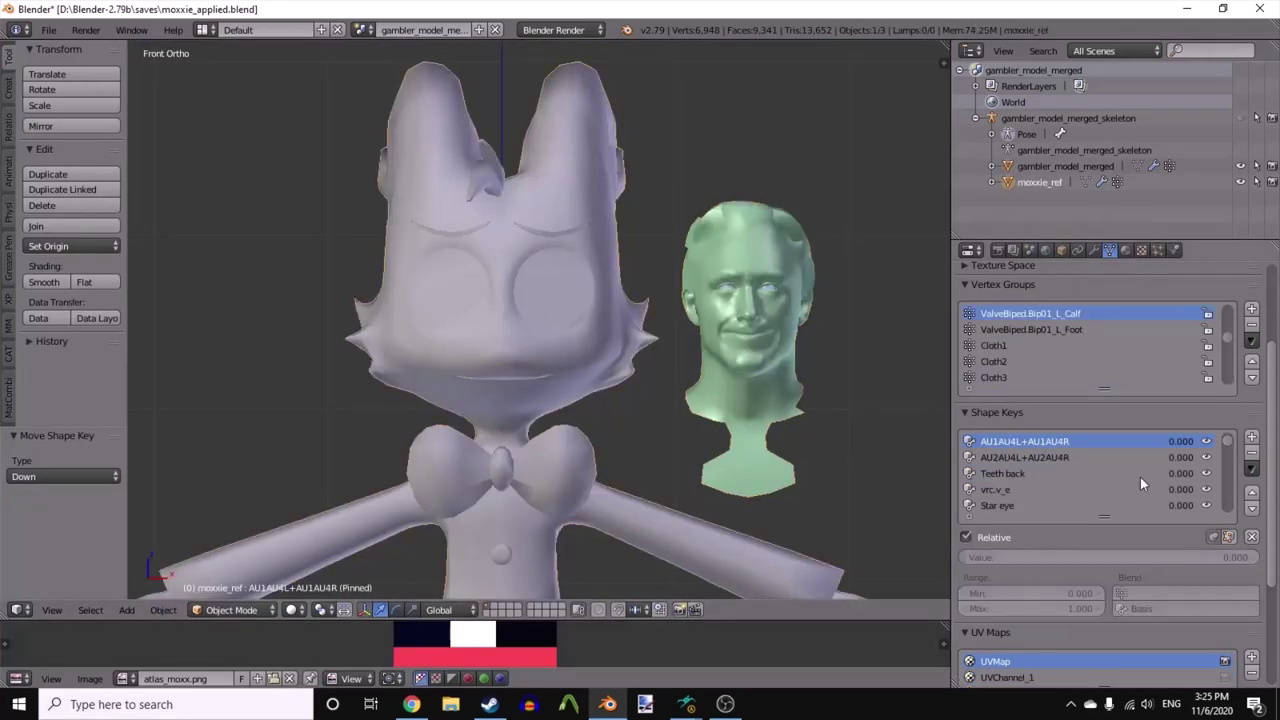
- Delete the Star eye shape key from moxxie_ref
{"action": "scroll", "coordinate": [1140, 477], "scroll_direction": "down", "scroll_amount": 1}
{"action": "left_click", "coordinate": [1053, 458]}
{"action": "key", "text": "Down"}
{"action": "key", "text": "Down"}
{"action": "scroll", "coordinate": [789, 432], "scroll_direction": "up", "scroll_amount": 2}
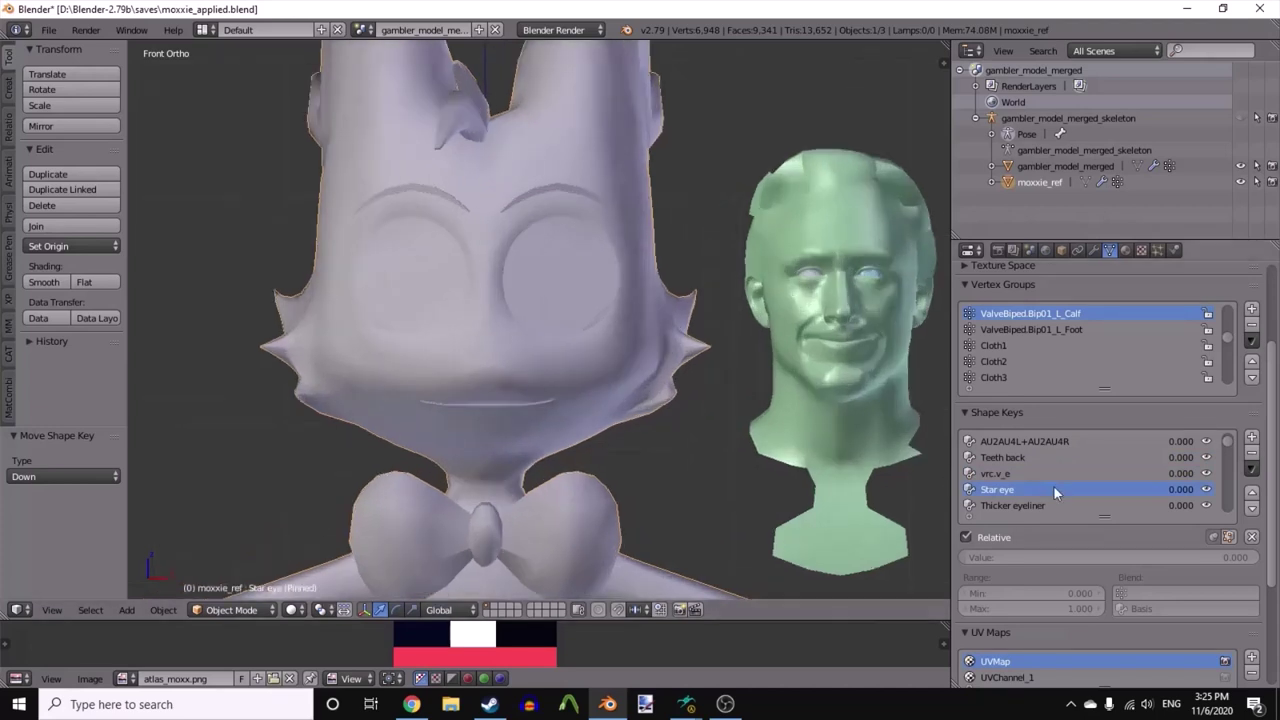
{"action": "left_click", "coordinate": [1251, 456]}
- Examine what the vrc.v_sil shape key deforms around the mouth by toggling its pinned preview in wireframe
{"action": "left_click", "coordinate": [1092, 487]}
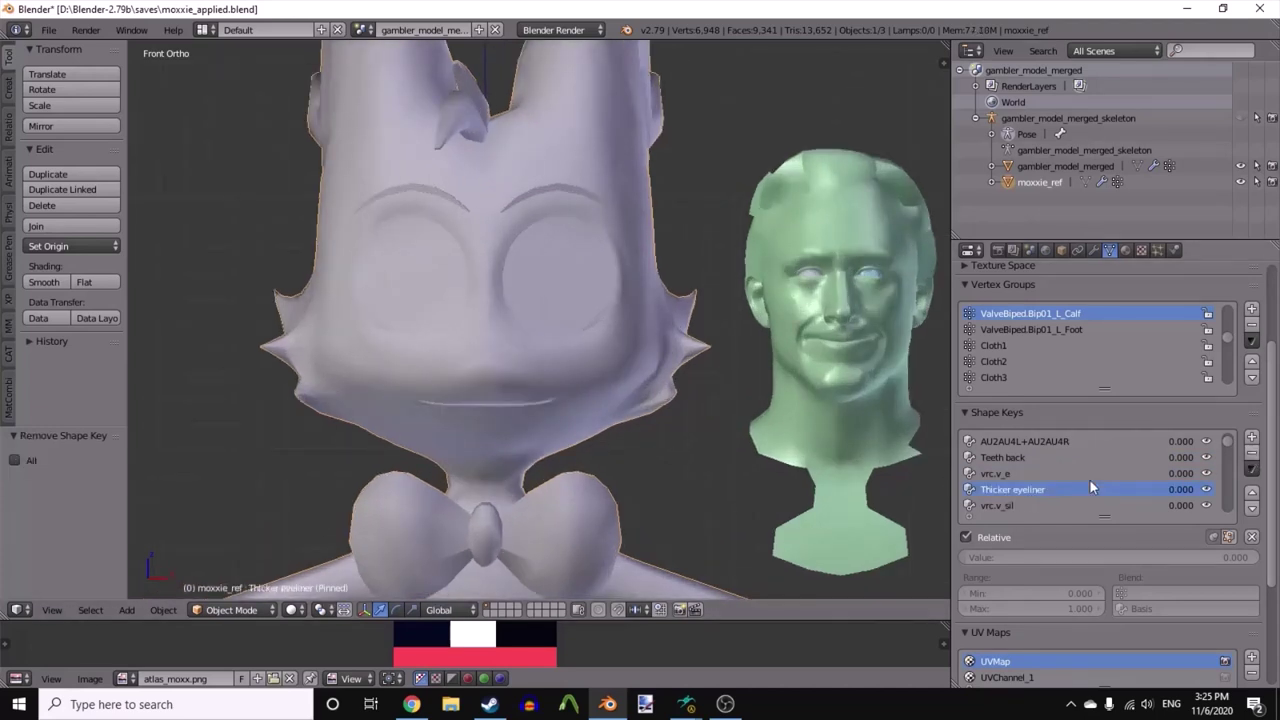
{"action": "left_click", "coordinate": [1093, 508]}
{"action": "left_click", "coordinate": [1213, 536]}
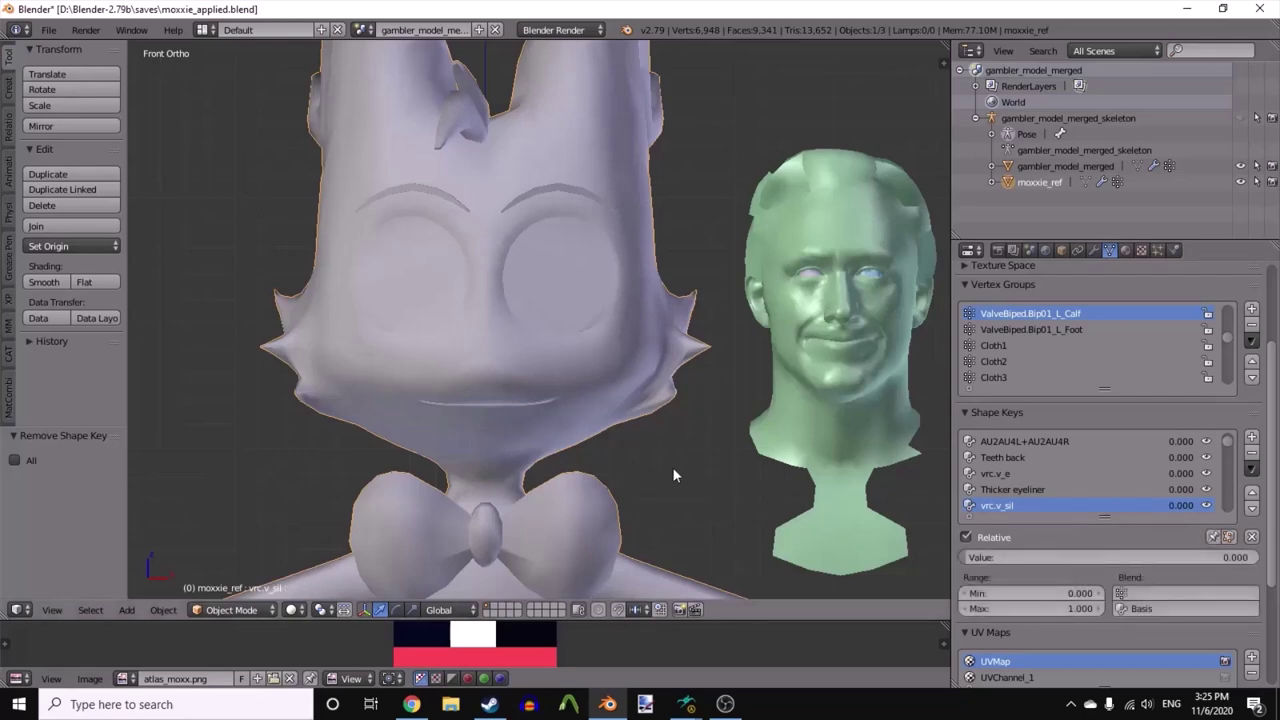
{"action": "key", "text": "z"}
{"action": "left_click", "coordinate": [1213, 537]}
{"action": "left_click", "coordinate": [1213, 537]}
{"action": "left_click", "coordinate": [1213, 537]}
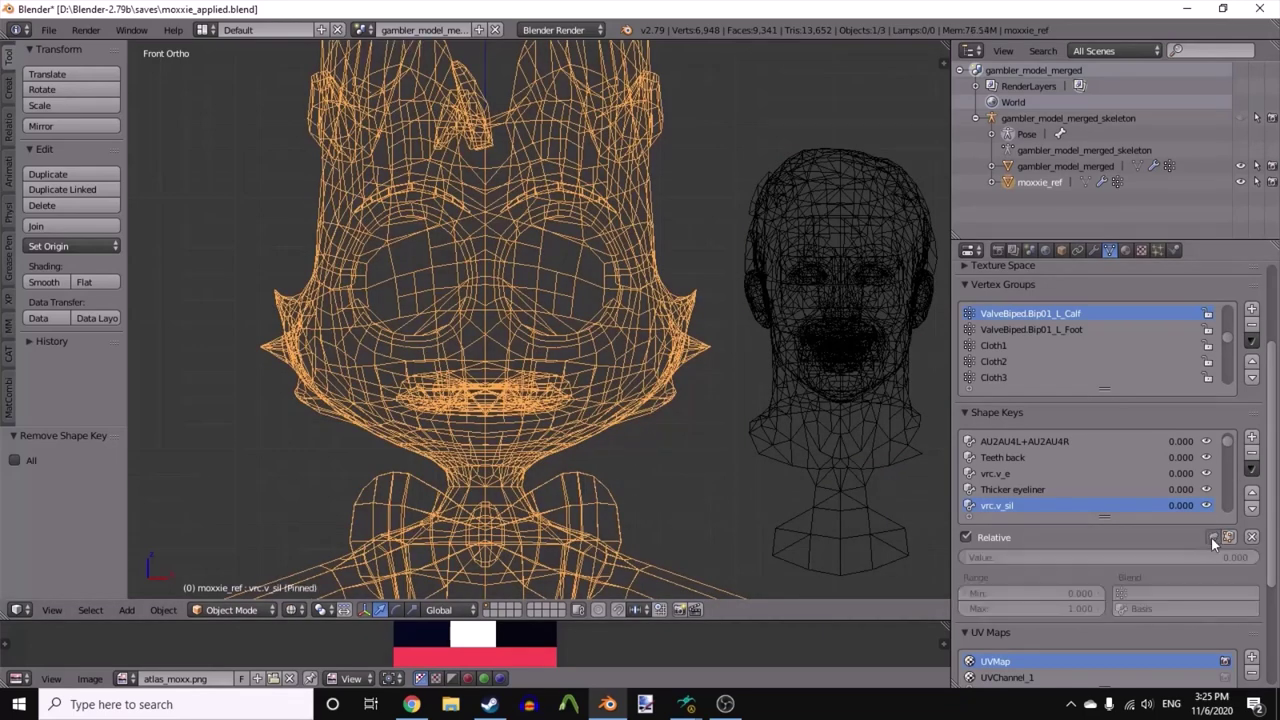
{"action": "middle_click_drag", "start_coordinate": [643, 320], "coordinate": [634, 429]}
{"action": "scroll", "coordinate": [669, 356], "scroll_direction": "up", "scroll_amount": 6}
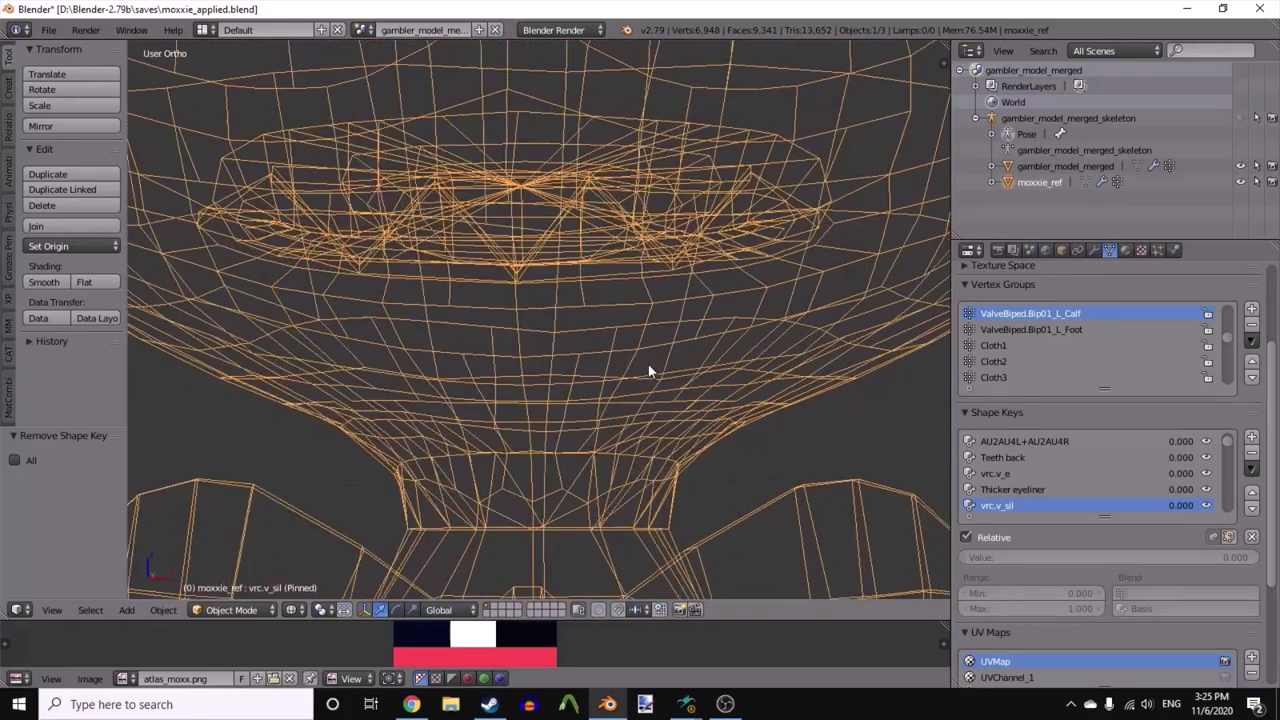
{"action": "left_click", "coordinate": [1213, 536]}
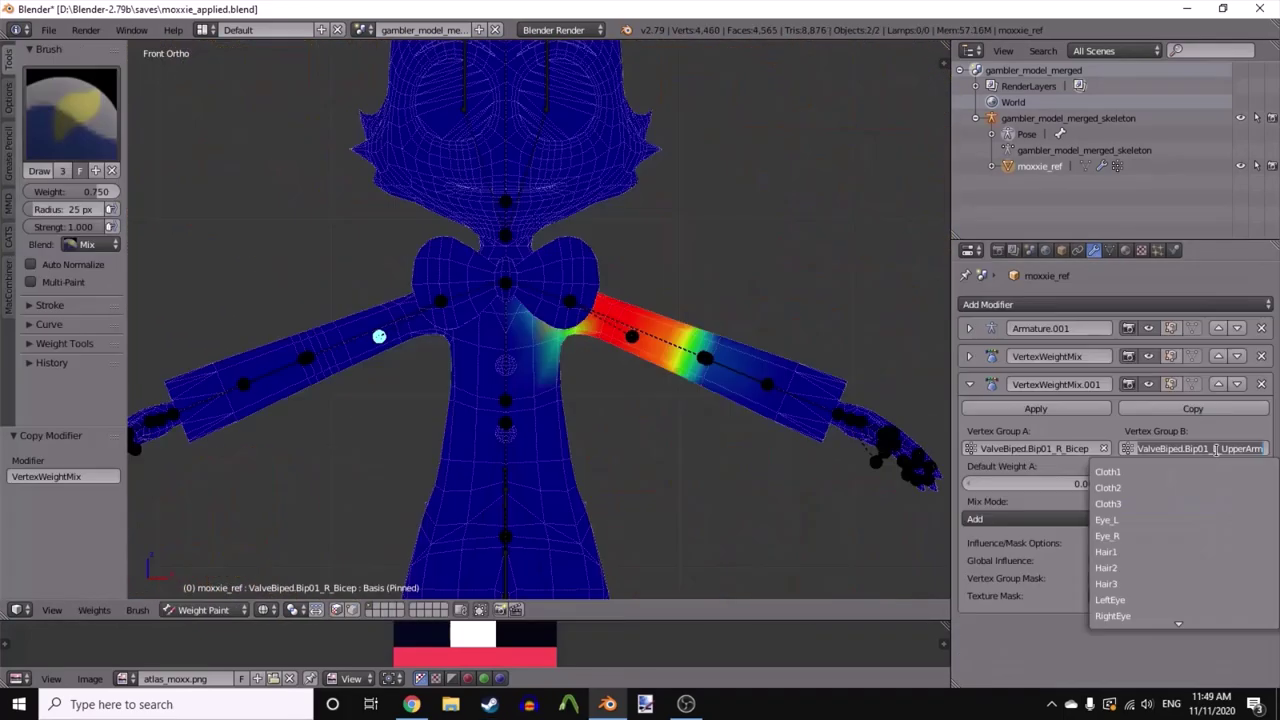
- Set Vertex Group B of VertexWeightMix.001 to the right UpperArm group and apply both VertexWeightMix modifiers
{"action": "scroll", "coordinate": [1180, 540], "scroll_direction": "down", "scroll_amount": 2}
{"action": "left_click", "coordinate": [1130, 549]}
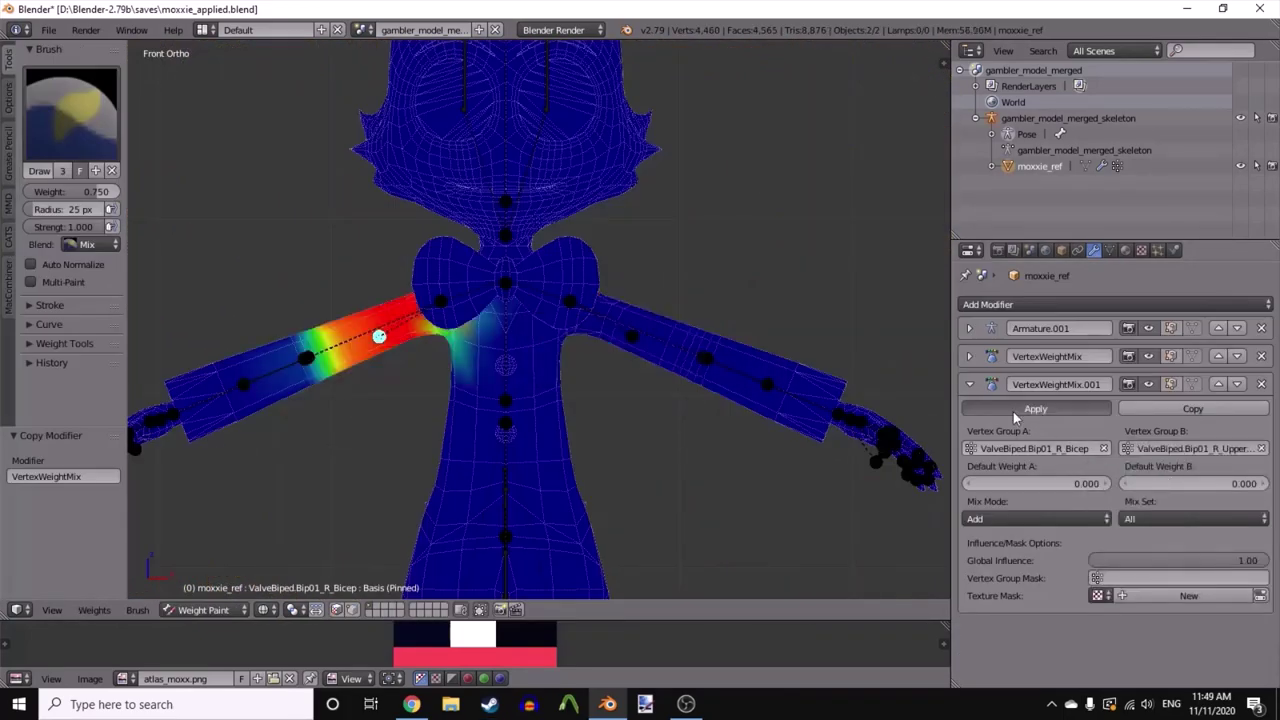
{"action": "left_click", "coordinate": [1030, 408]}
{"action": "left_click", "coordinate": [968, 356]}
{"action": "left_click", "coordinate": [976, 380]}
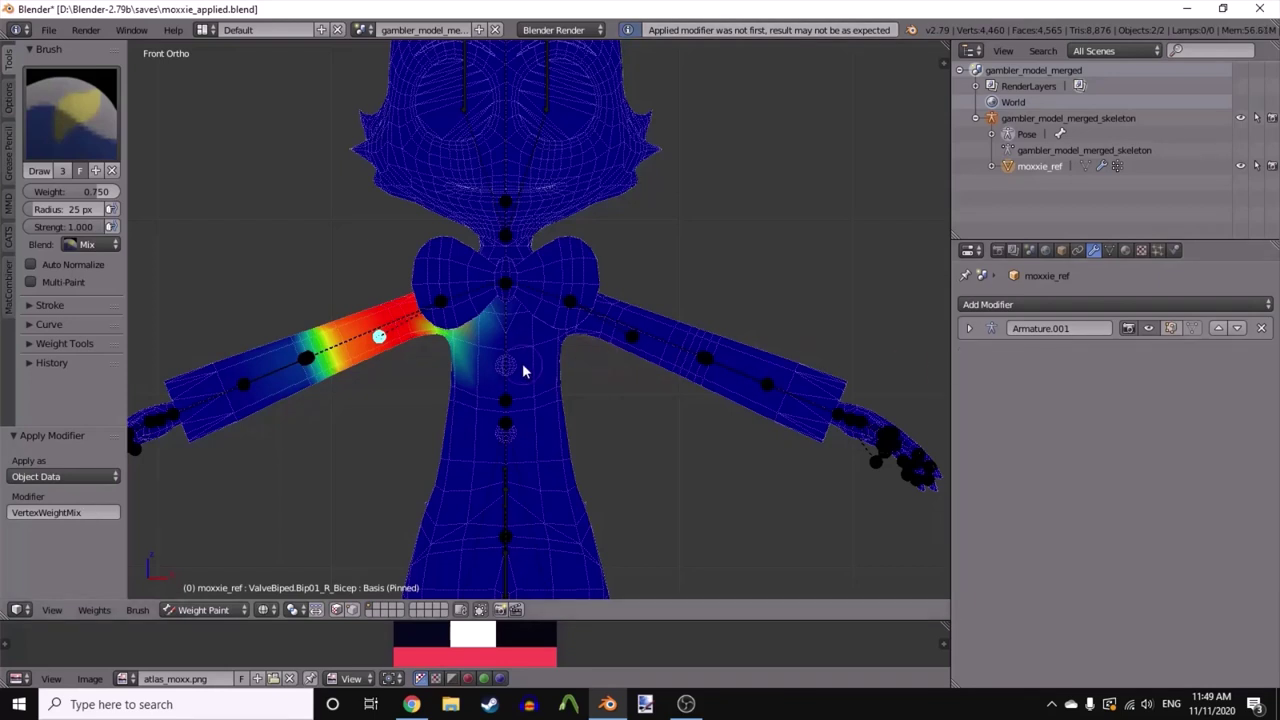
- Set the brush weight to 0.000 and paint out the ValveBiped.Bip01_R_Bicep weight near the elbow
{"action": "left_click_drag", "start_coordinate": [90, 193], "coordinate": [28, 191]}
{"action": "middle_click_drag", "start_coordinate": [244, 369], "coordinate": [363, 328], "text": "shift"}
{"action": "scroll", "coordinate": [363, 328], "scroll_direction": "up", "scroll_amount": 1}
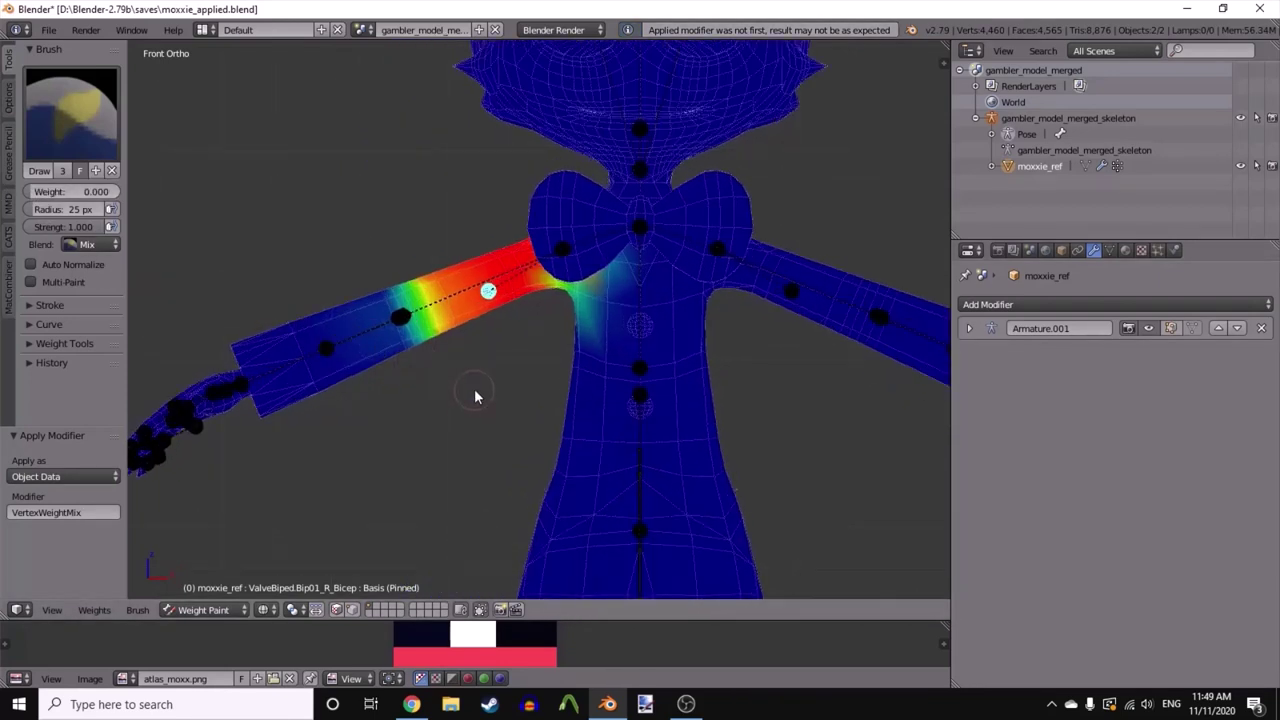
{"action": "mouse_move", "coordinate": [466, 365]}
{"action": "left_mouse_down"}
{"action": "mouse_move", "coordinate": [425, 264]}
{"action": "mouse_move", "coordinate": [437, 374]}
{"action": "left_mouse_up"}
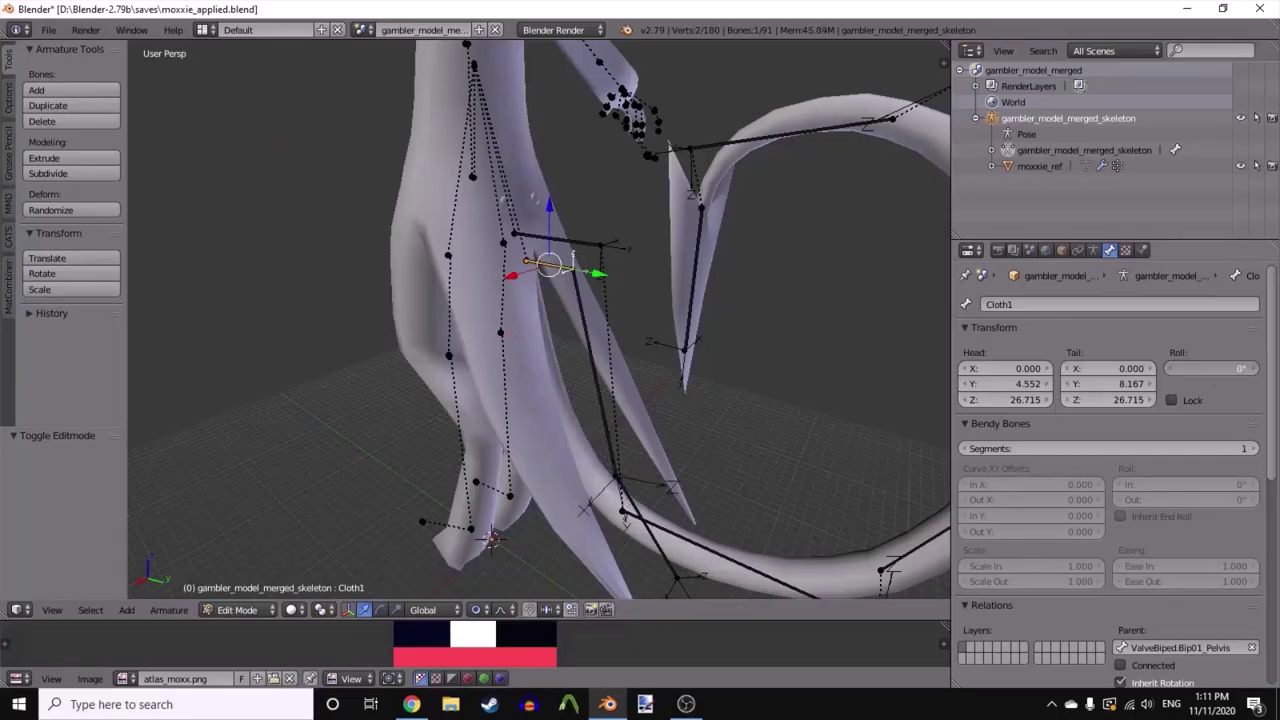
- Try a 180° roll on the Cloth1 bone and a move of Cloth2, and undo these bone edits
{"action": "key", "text": "Return"}
{"action": "middle_click_drag", "start_coordinate": [760, 330], "coordinate": [699, 344]}
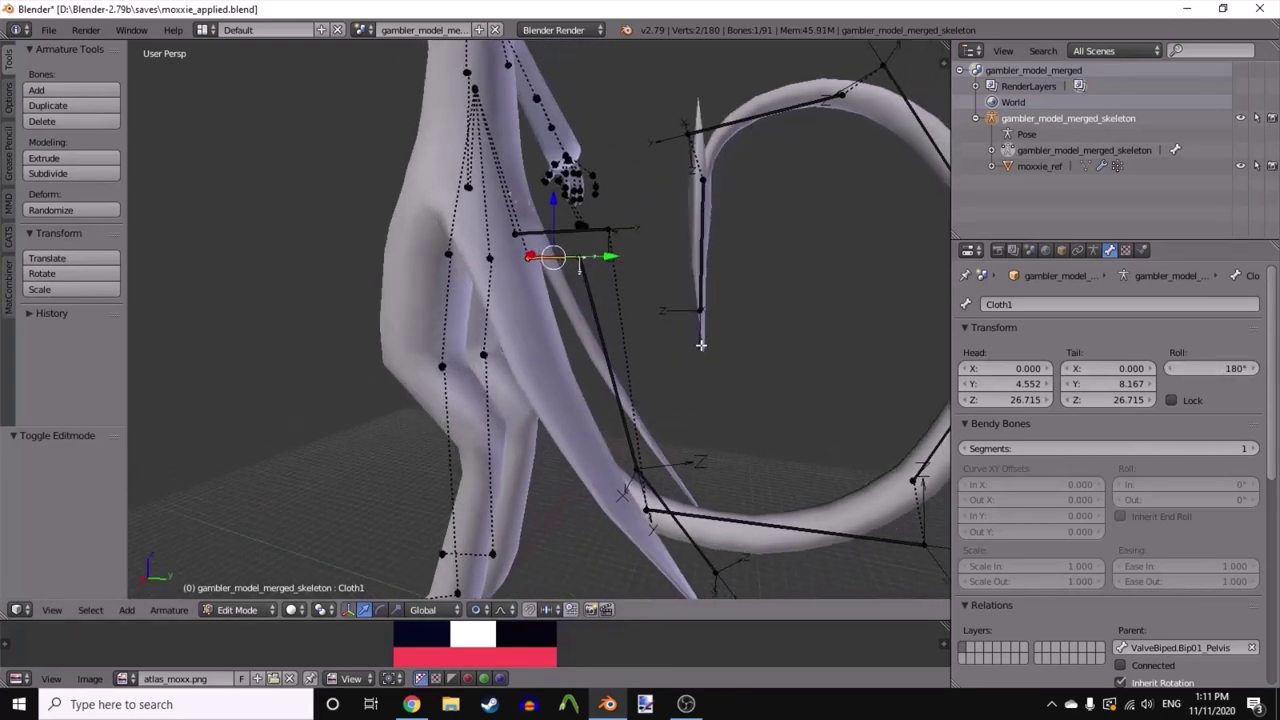
{"action": "key", "text": "e"}
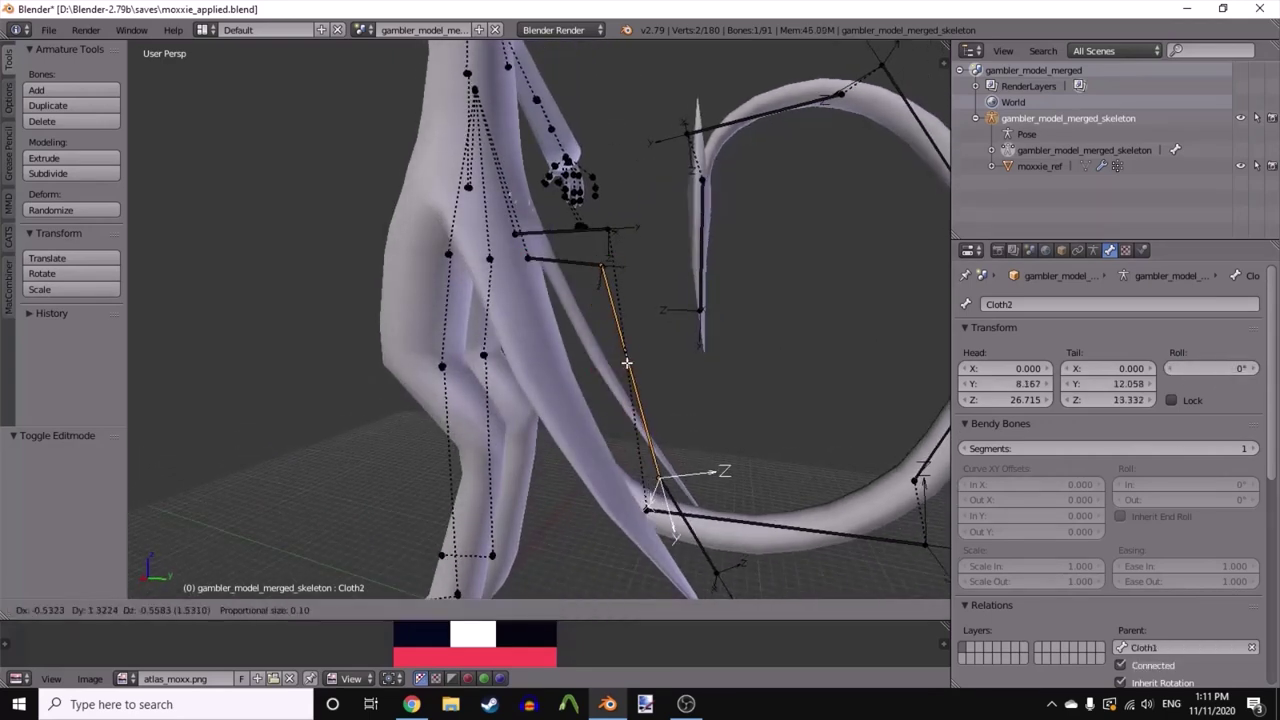
{"action": "left_click", "coordinate": [626, 364]}
{"action": "key", "text": "ctrl+z"}
{"action": "key", "text": "ctrl+z"}
{"action": "key", "text": "ctrl+z"}
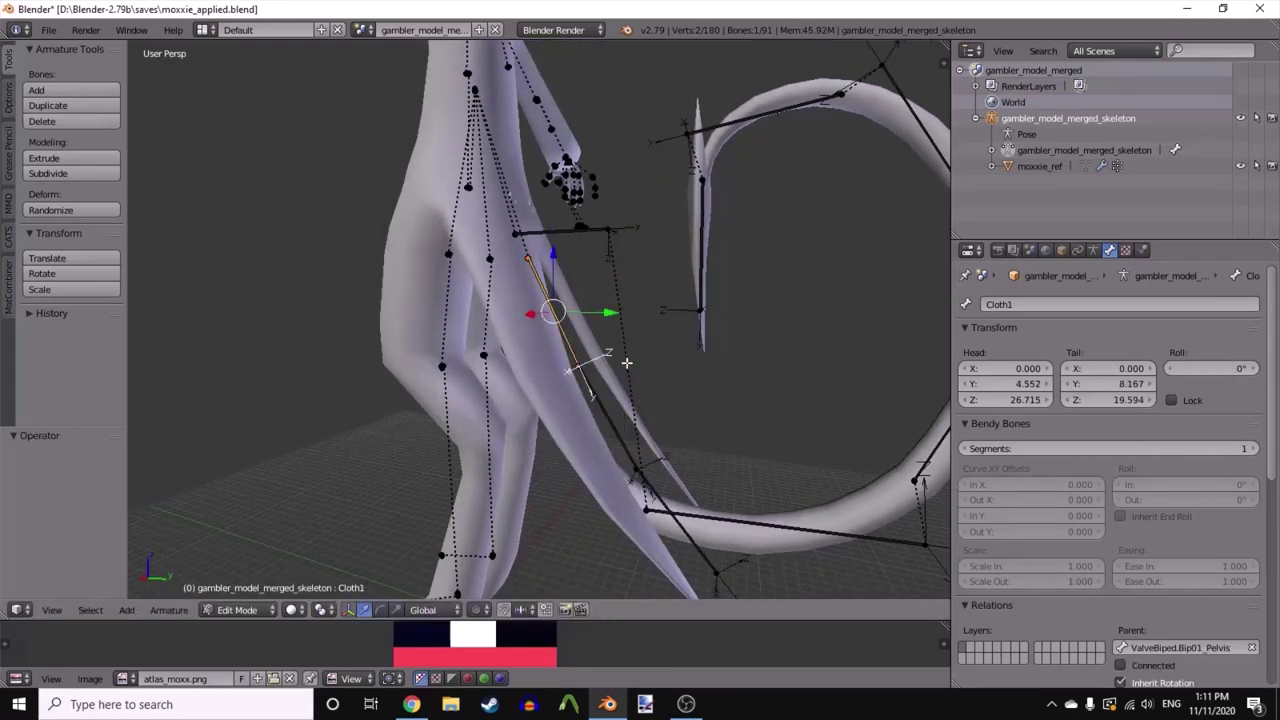
- Select the Cloth1, Cloth2 and Cloth3 bones in Pose Mode and parent them as Connected in Edit Mode
{"action": "scroll", "coordinate": [627, 363], "scroll_direction": "down", "scroll_amount": 3}
{"action": "scroll", "coordinate": [655, 401], "scroll_direction": "up", "scroll_amount": 1}
{"action": "key", "text": "ctrl+Tab"}
{"action": "scroll", "coordinate": [625, 402], "scroll_direction": "up", "scroll_amount": 1}
{"action": "right_click", "coordinate": [596, 403], "text": "shift"}
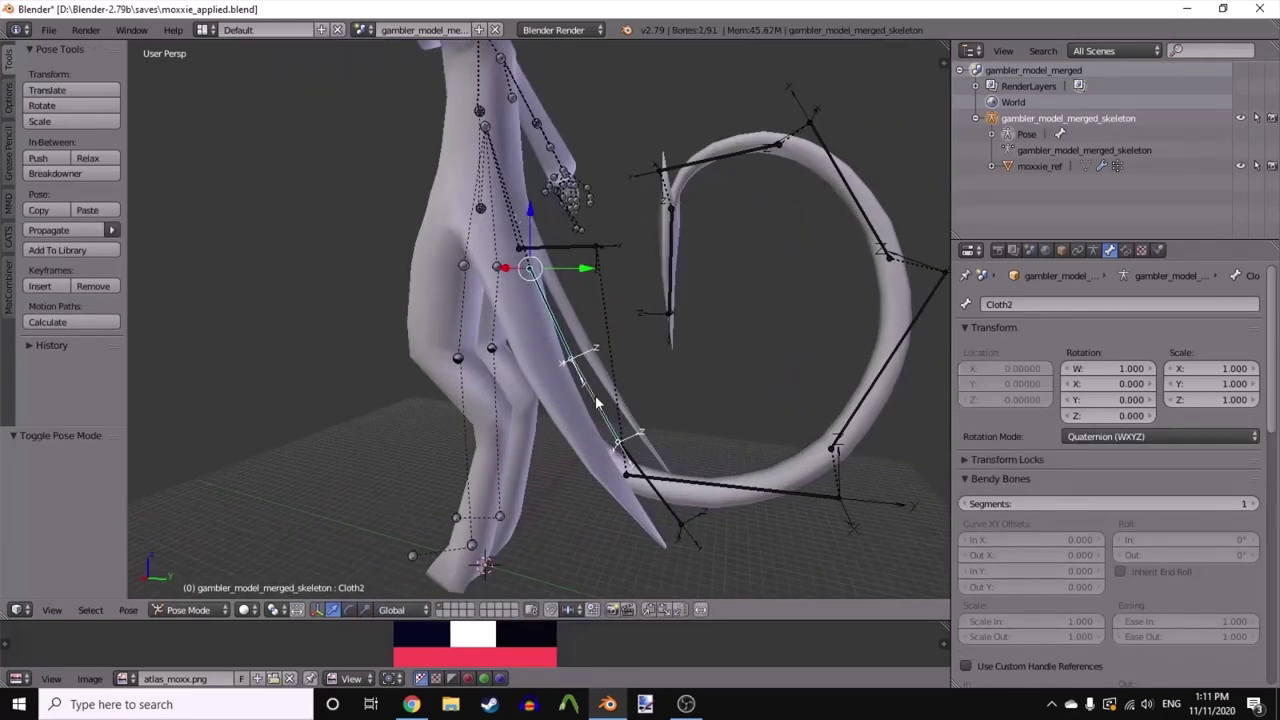
{"action": "right_click", "coordinate": [641, 456], "text": "shift"}
{"action": "key", "text": "Tab"}
{"action": "key", "text": "ctrl+p"}
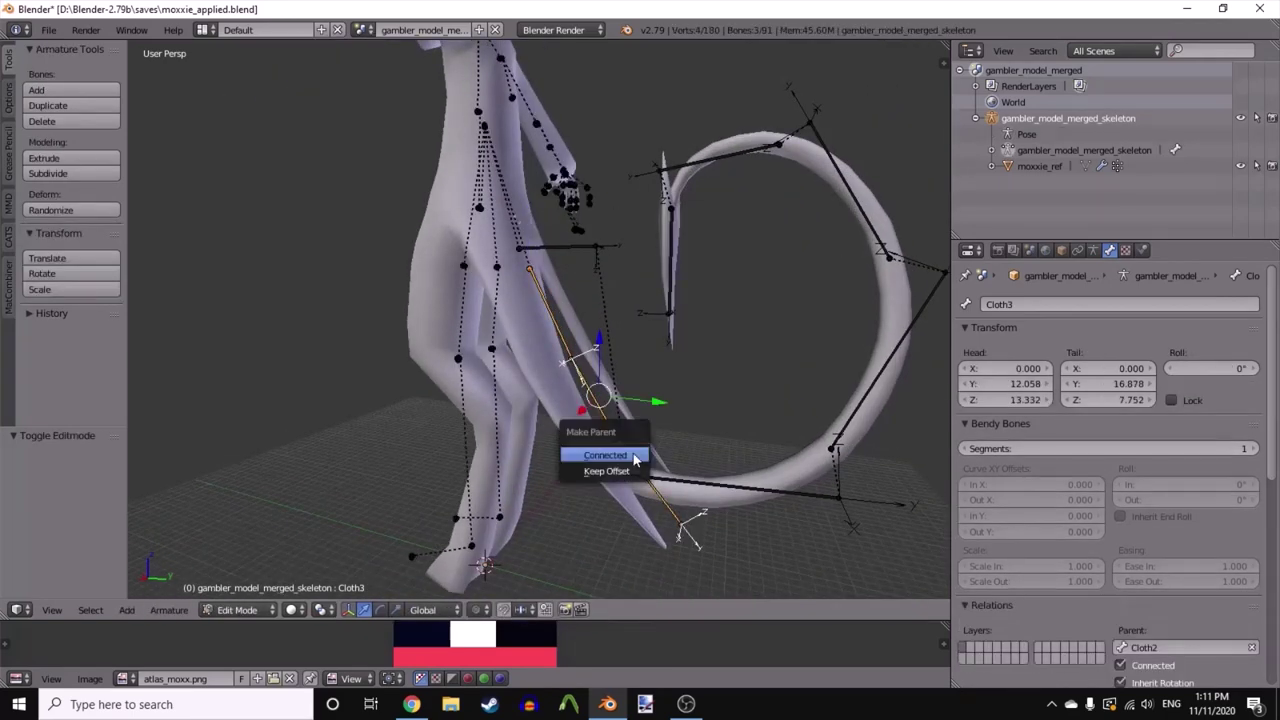
{"action": "left_click", "coordinate": [634, 456]}
- Disconnect the selected Cloth bones while keeping their parents, and return to Pose Mode
{"action": "key", "text": "alt+p"}
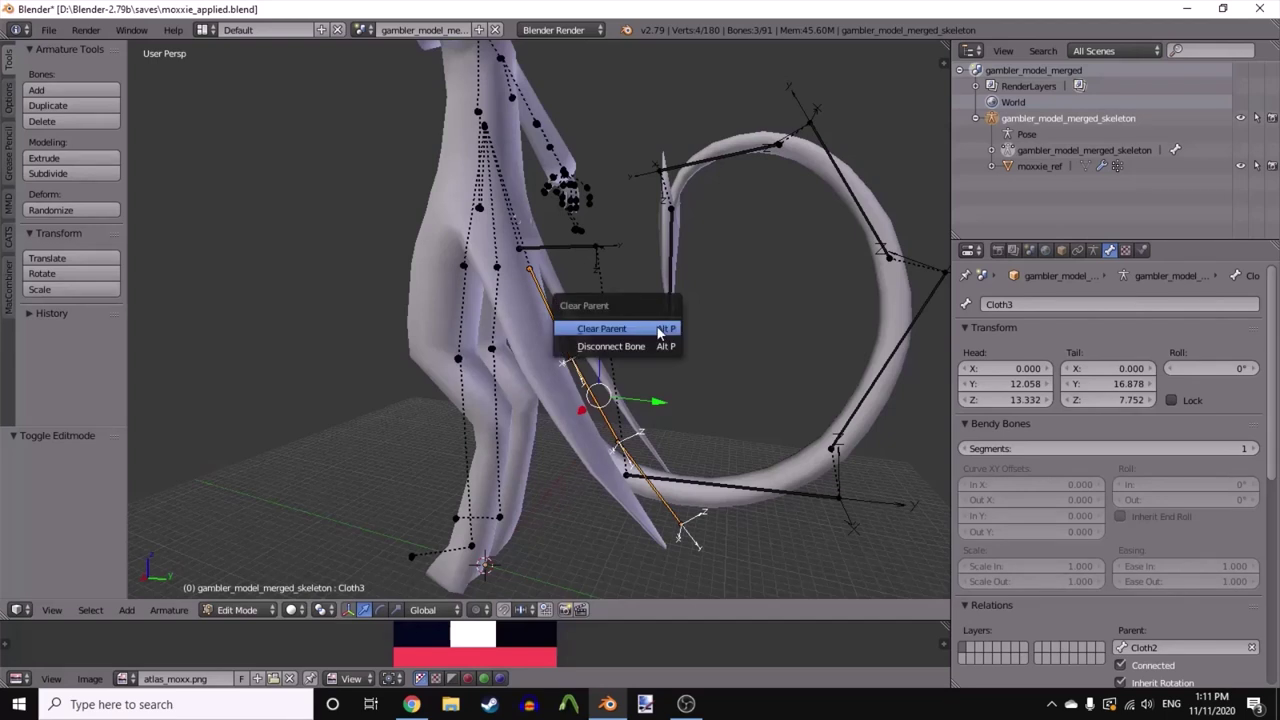
{"action": "left_click", "coordinate": [655, 348]}
{"action": "key", "text": "Tab"}
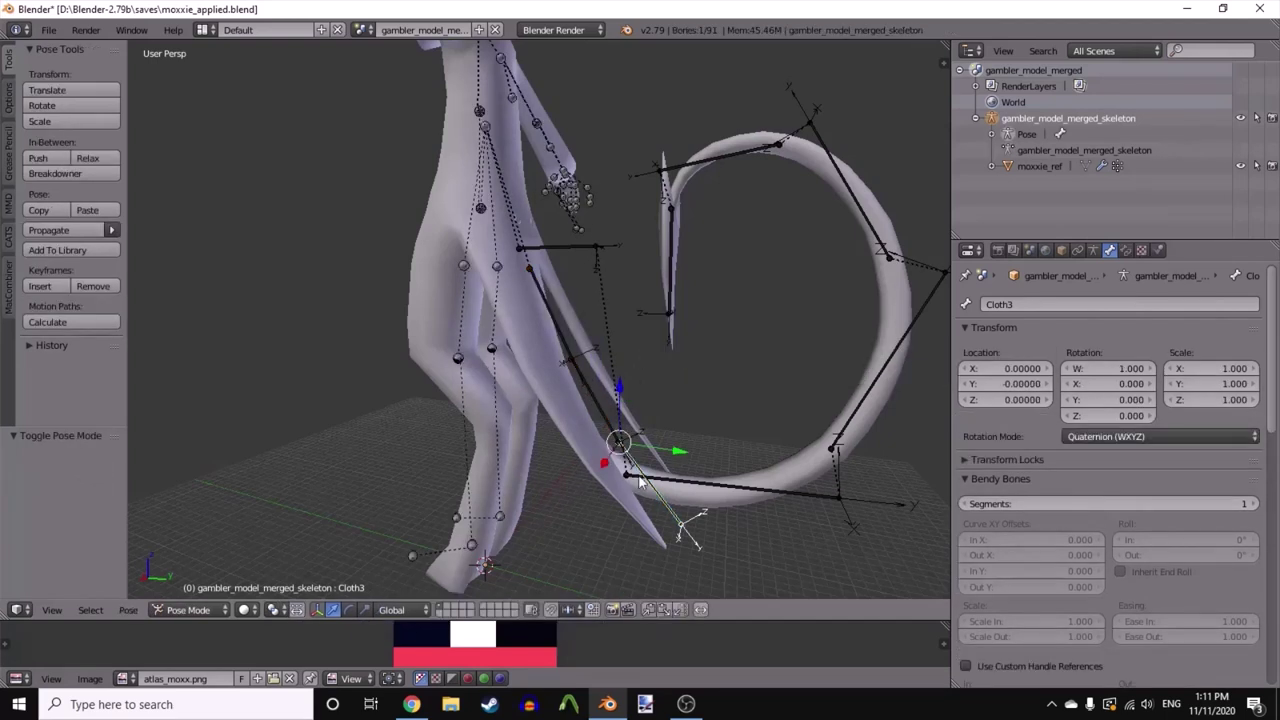
- In Edit Mode, set the Cloth1 bone's tail Z to 26.715 to match the height of its head
{"action": "key", "text": "g"}
{"action": "right_click", "coordinate": [689, 491]}
{"action": "key", "text": "Tab"}
{"action": "right_click", "coordinate": [568, 338]}
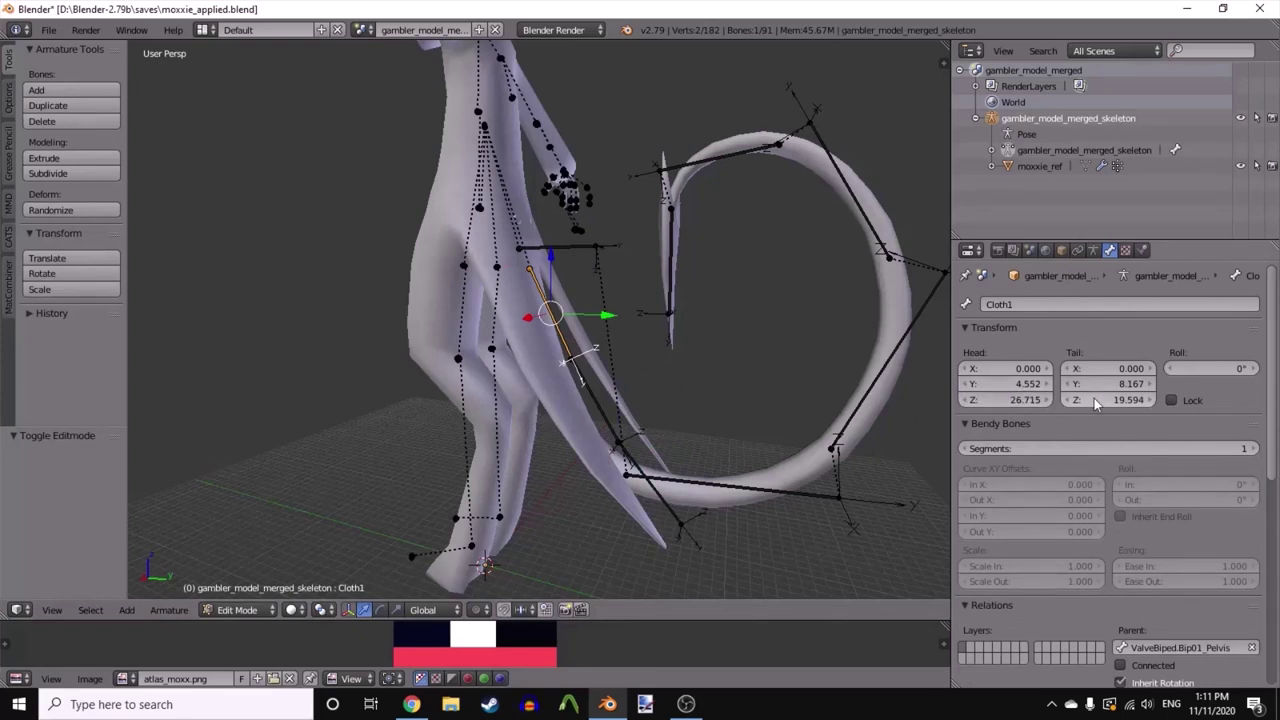
{"action": "type", "text": "26.715"}
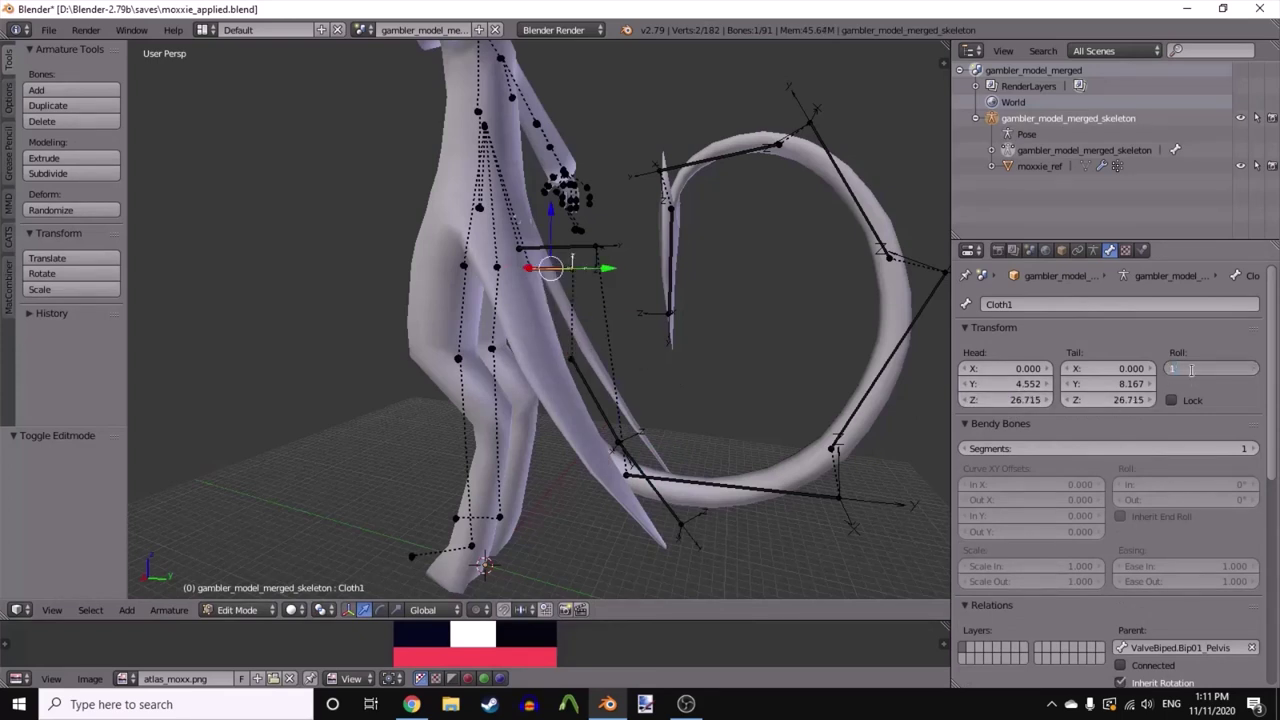
{"action": "key", "text": "Return"}
- Set the Cloth2 bone's tail Z to 19.594, matching its head, and open its roll for editing
{"action": "right_click", "coordinate": [591, 393]}
{"action": "key", "text": "ctrl+v"}
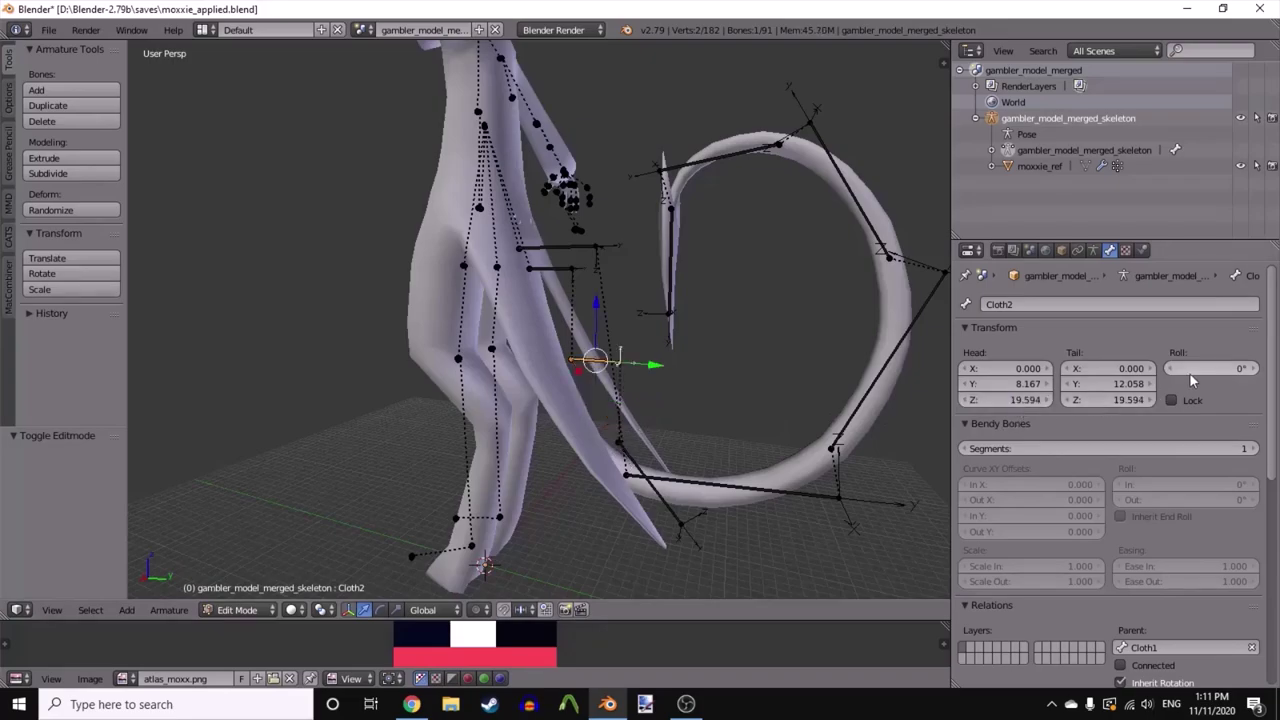
{"action": "left_click", "coordinate": [1190, 372]}
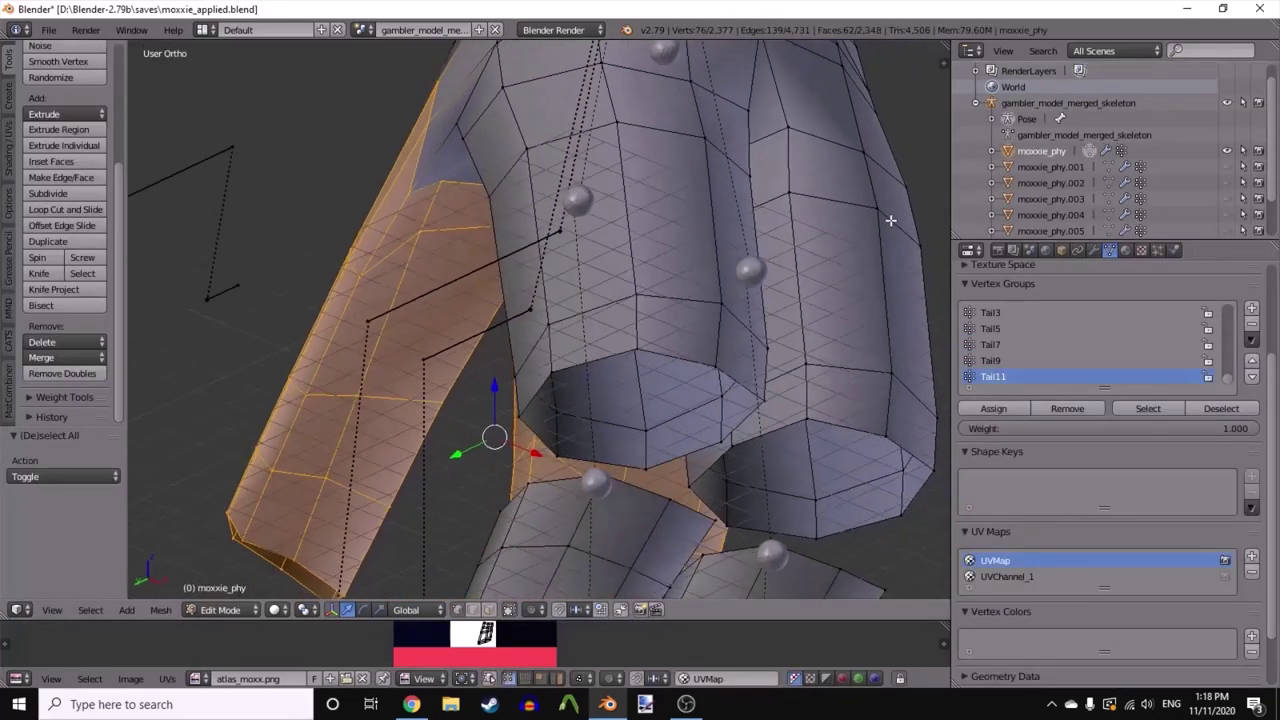
- Separate the selected coat-tail geometry of moxxie_phy into its own object and hide it in Object Mode
{"action": "middle_click_drag", "start_coordinate": [921, 148], "coordinate": [535, 259]}
{"action": "key", "text": "p"}
{"action": "left_click", "coordinate": [666, 271]}
{"action": "scroll", "coordinate": [666, 271], "scroll_direction": "down", "scroll_amount": 2}
{"action": "key", "text": "Tab"}
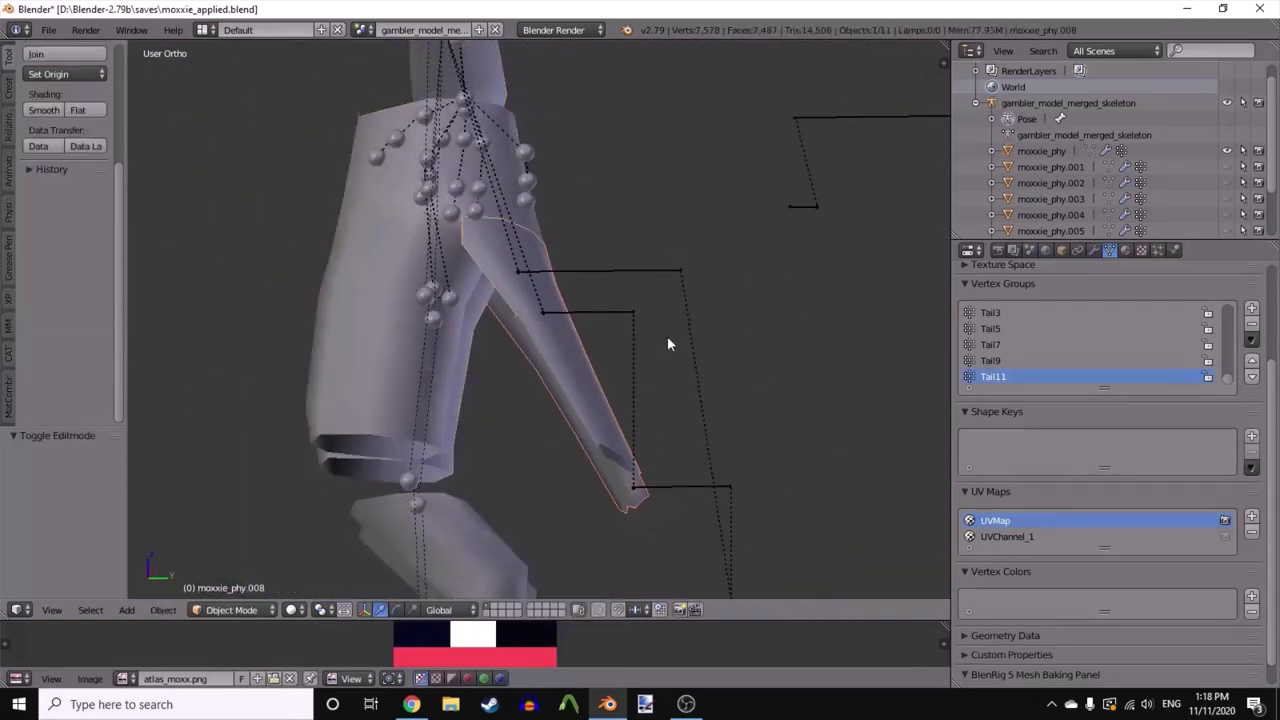
{"action": "key", "text": "h"}
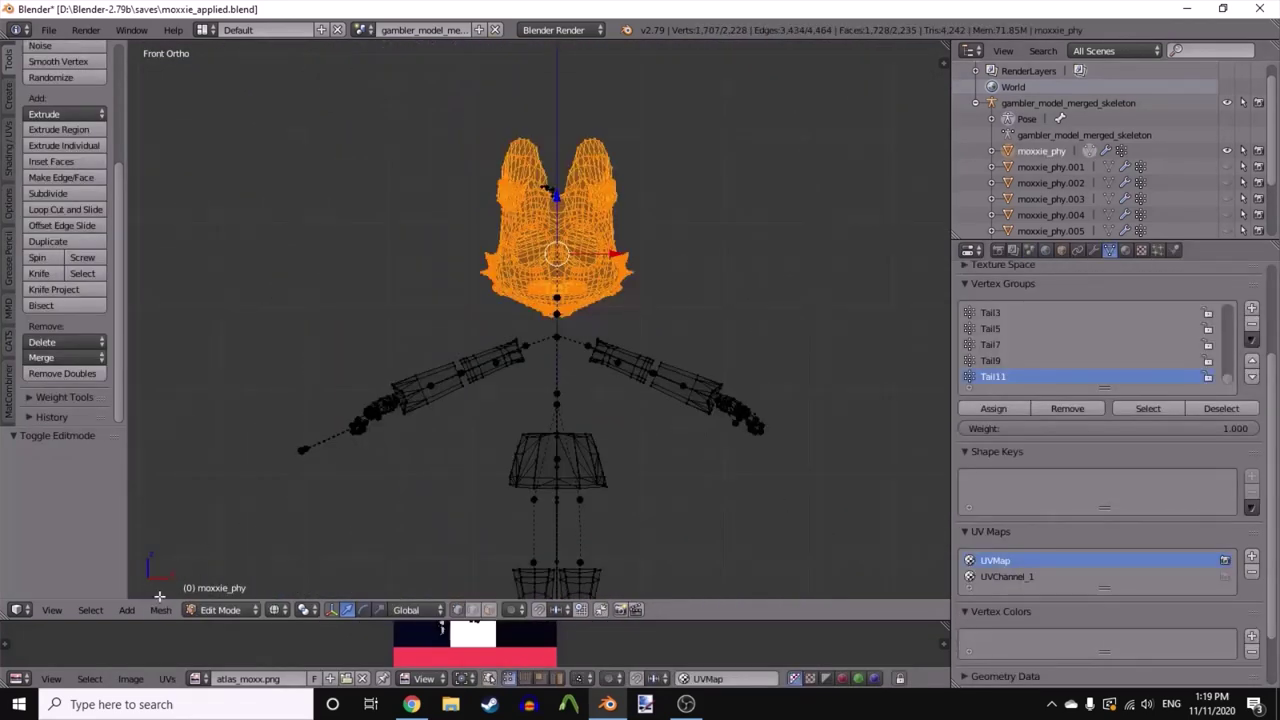
- Create a convex hull from the selected head and ear geometry of moxxie_phy
{"action": "left_click", "coordinate": [158, 611]}
{"action": "mouse_move", "coordinate": [212, 404]}
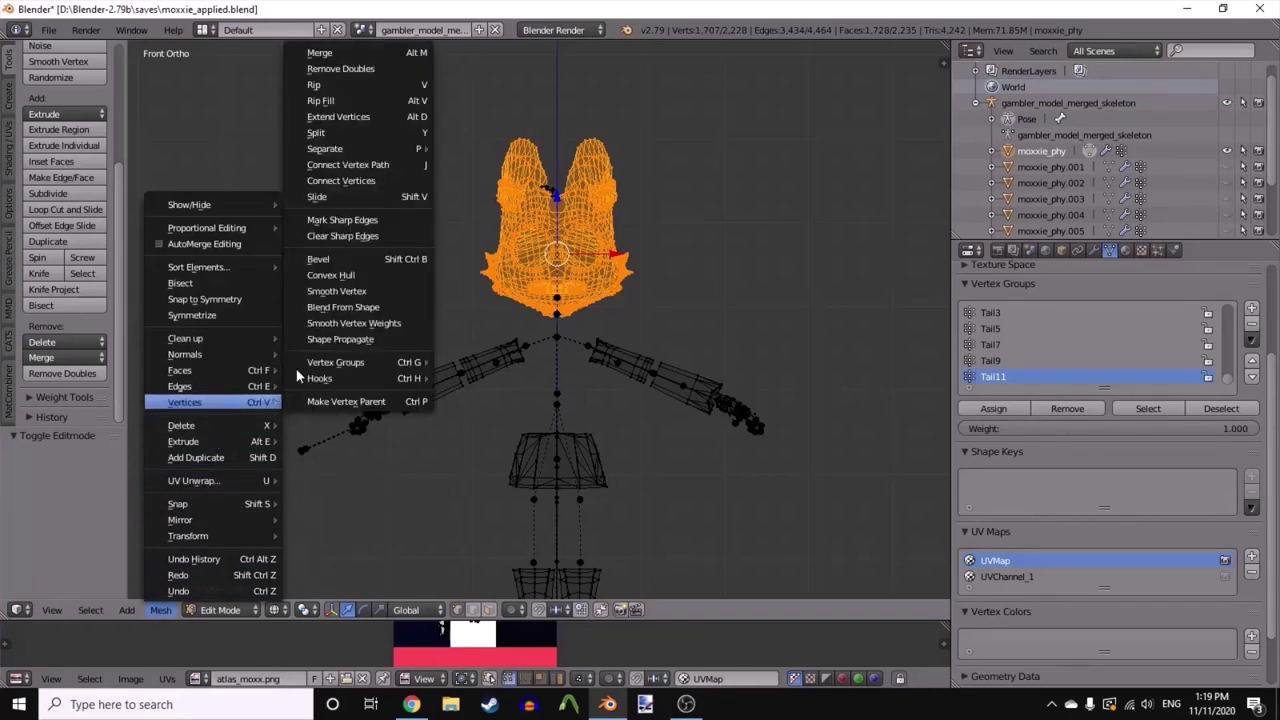
{"action": "left_click", "coordinate": [340, 275]}
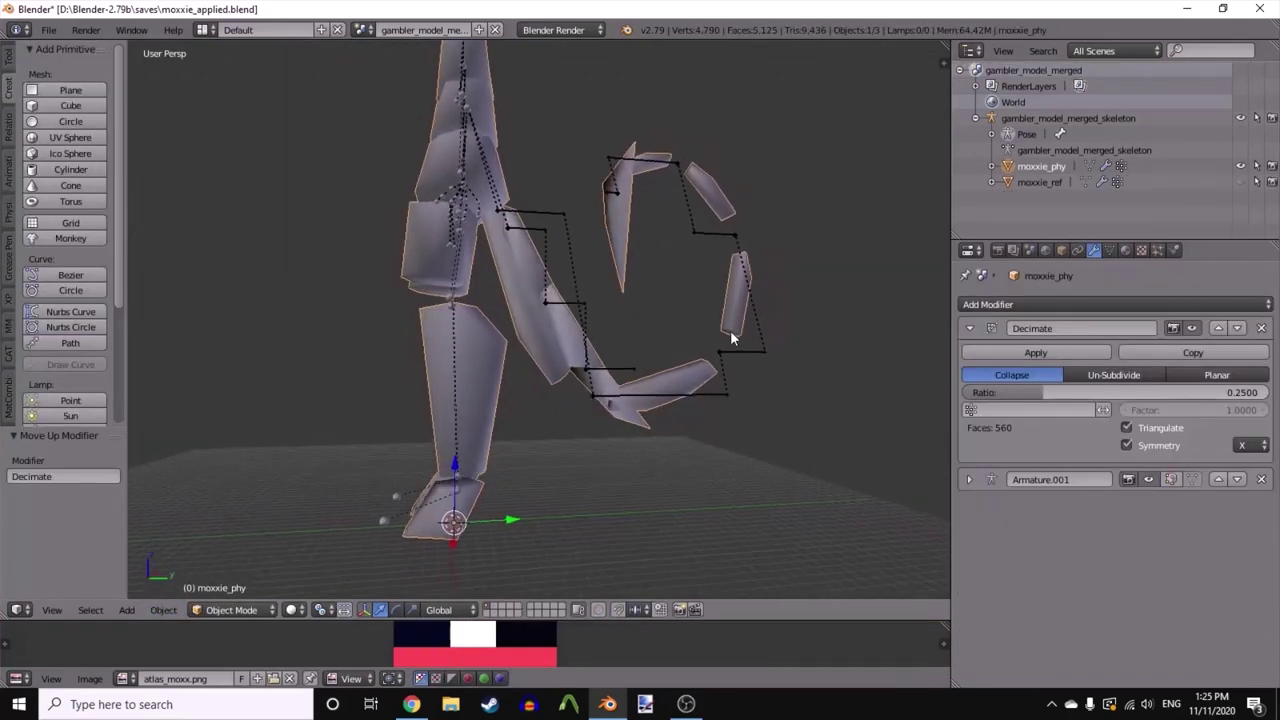
{"action": "mouse_move", "coordinate": [733, 336]}
{"action": "middle_mouse_down"}
{"action": "mouse_move", "coordinate": [701, 345]}
{"action": "mouse_move", "coordinate": [735, 290]}
{"action": "mouse_move", "coordinate": [703, 288]}
{"action": "mouse_move", "coordinate": [682, 331]}
{"action": "mouse_move", "coordinate": [545, 355]}
{"action": "mouse_move", "coordinate": [404, 350]}
{"action": "middle_mouse_up"}
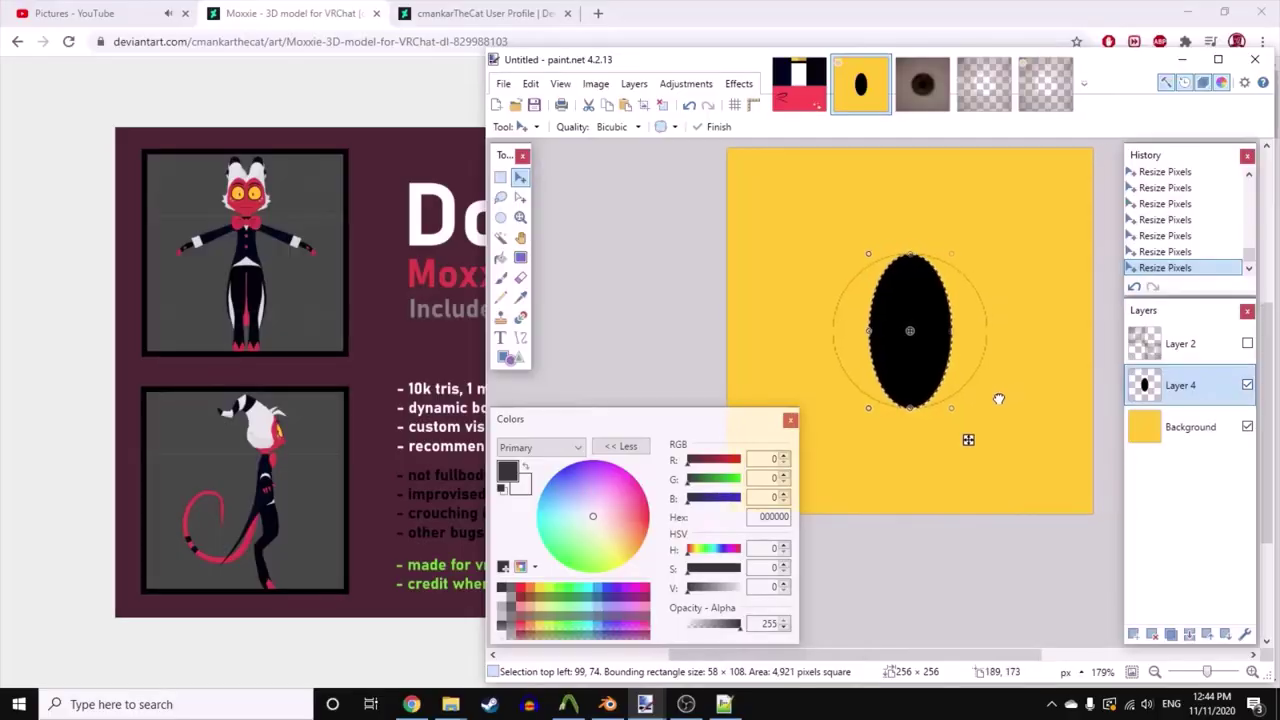
- In paint.net, invert the selection around the black pupil on Layer 4 and cut away everything outside the ellipse
{"action": "scroll", "coordinate": [975, 412], "scroll_direction": "down", "scroll_amount": 3, "text": "ctrl"}
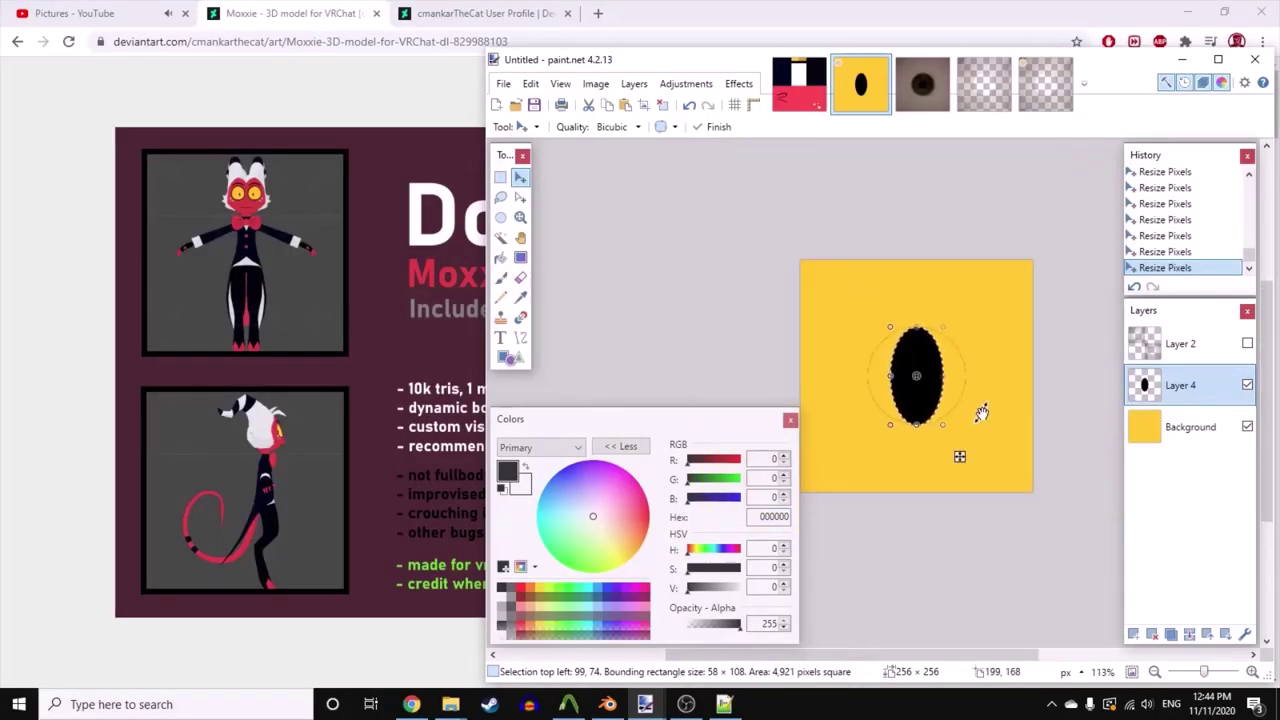
{"action": "key", "text": "ctrl+i"}
{"action": "key", "text": "ctrl+x"}
{"action": "scroll", "coordinate": [981, 413], "scroll_direction": "up", "scroll_amount": 1, "text": "ctrl"}
{"action": "scroll", "coordinate": [978, 414], "scroll_direction": "down", "scroll_amount": 2, "text": "ctrl"}
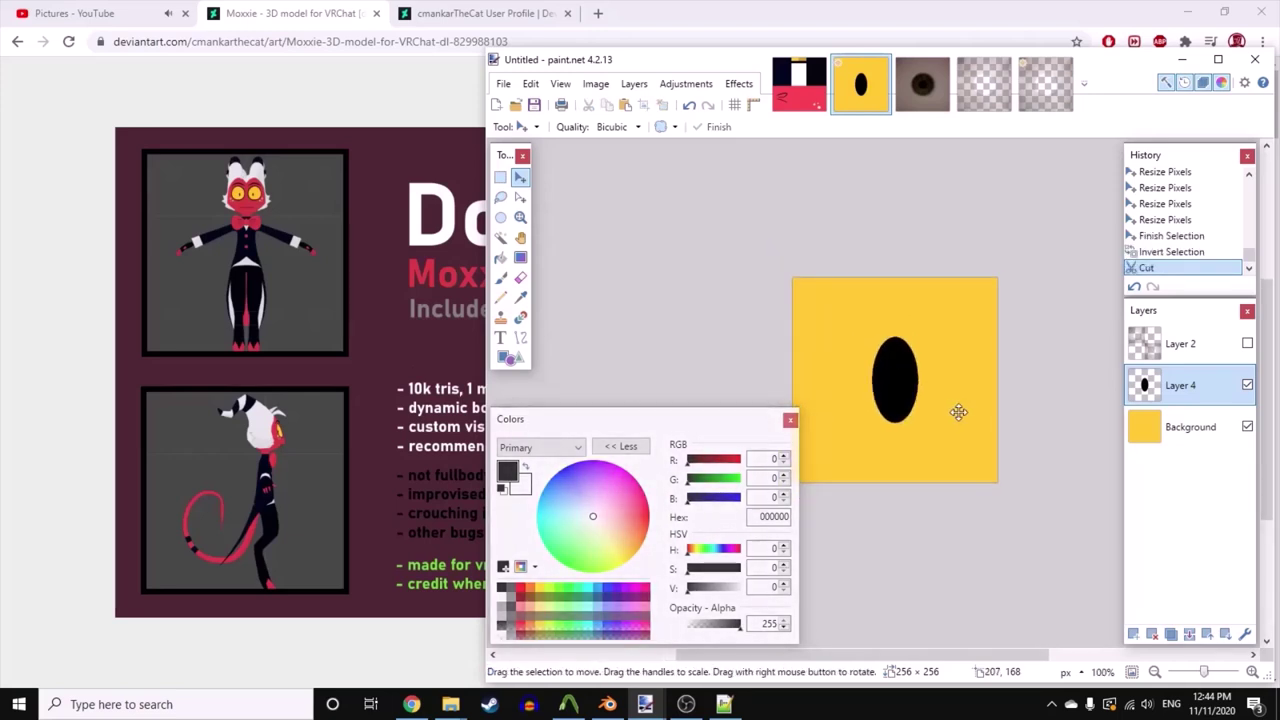
{"action": "scroll", "coordinate": [958, 412], "scroll_direction": "up", "scroll_amount": 5, "text": "ctrl"}
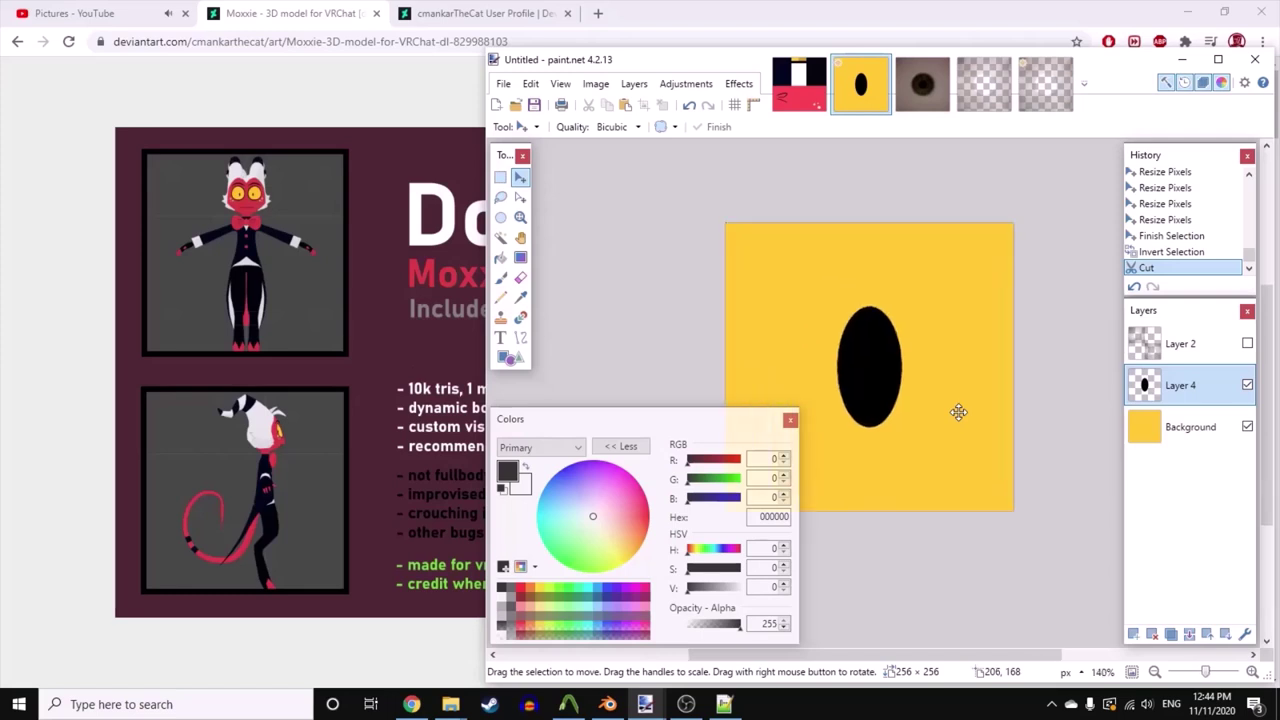
{"action": "scroll", "coordinate": [873, 378], "scroll_direction": "down", "scroll_amount": 5, "text": "ctrl"}
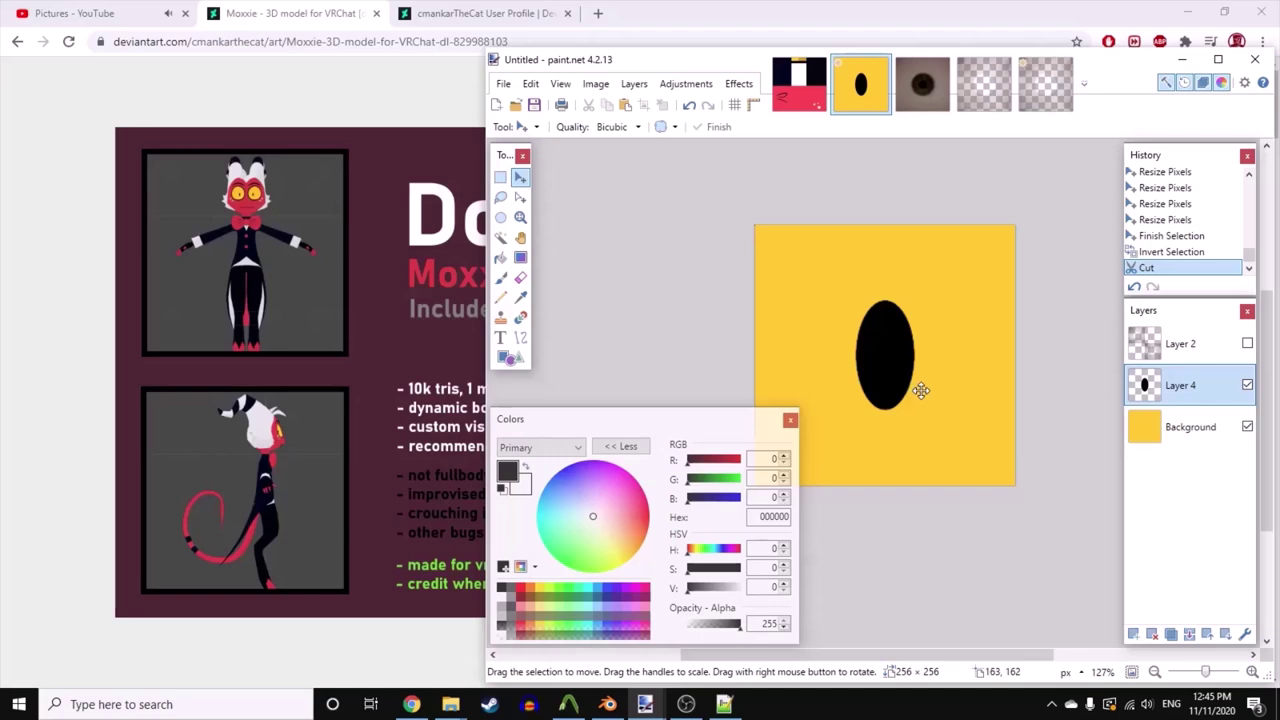
- Select the black pupil with the Magic Wand at 99% tolerance and merge Layer 4 down into the Background
{"action": "key", "text": "s"}
{"action": "key", "text": "s"}
{"action": "key", "text": "s"}
{"action": "key", "text": "s"}
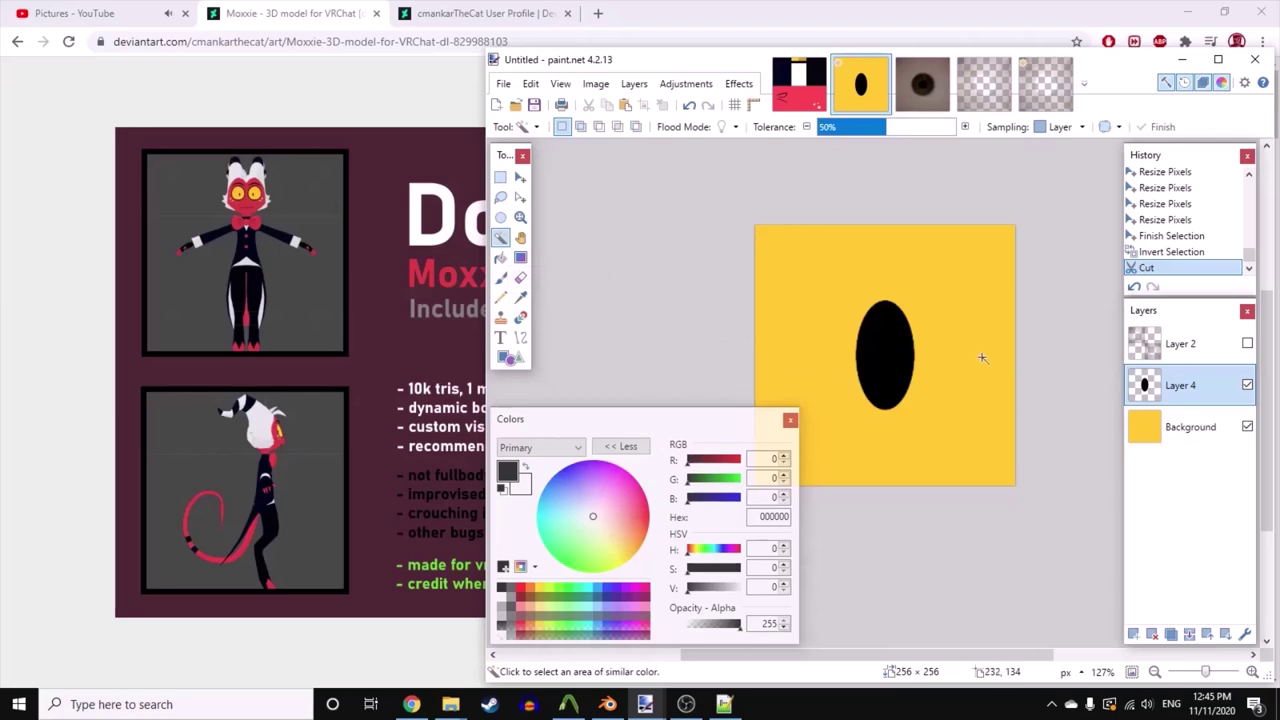
{"action": "left_click", "coordinate": [886, 343]}
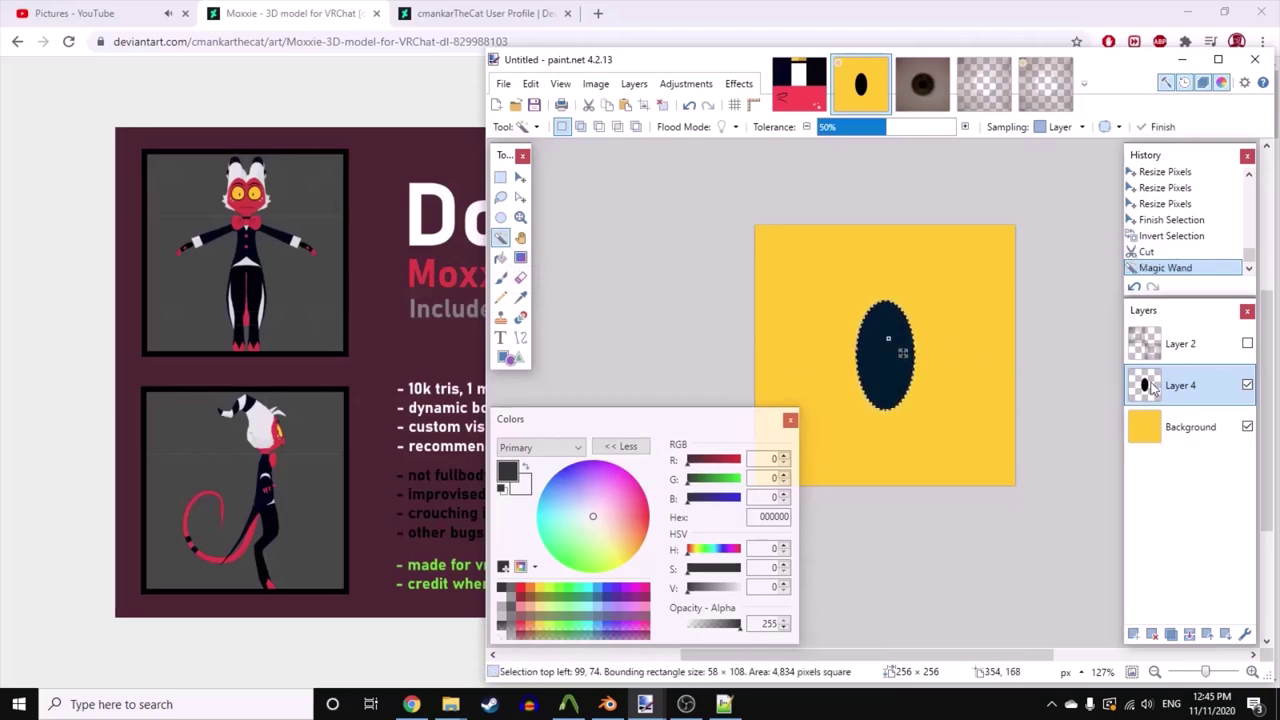
{"action": "left_click_drag", "start_coordinate": [880, 130], "coordinate": [963, 139]}
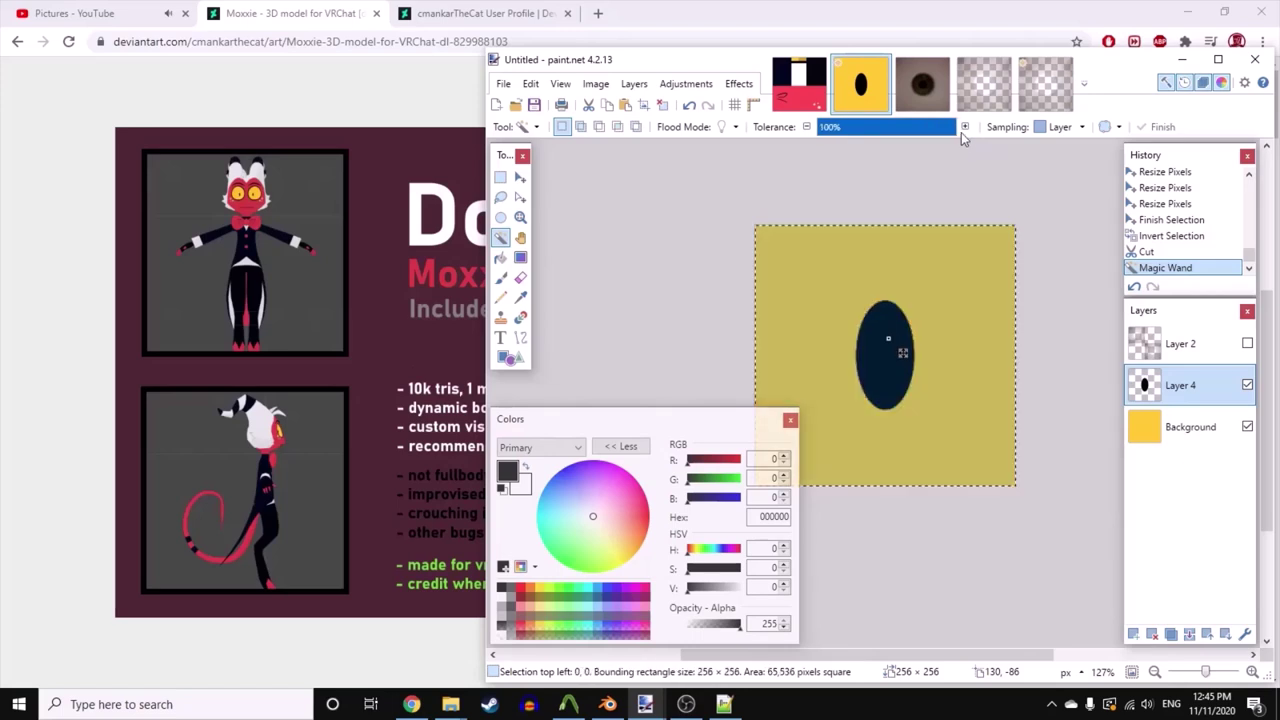
{"action": "left_click", "coordinate": [807, 127]}
{"action": "scroll", "coordinate": [889, 323], "scroll_direction": "up", "scroll_amount": 3, "text": "ctrl"}
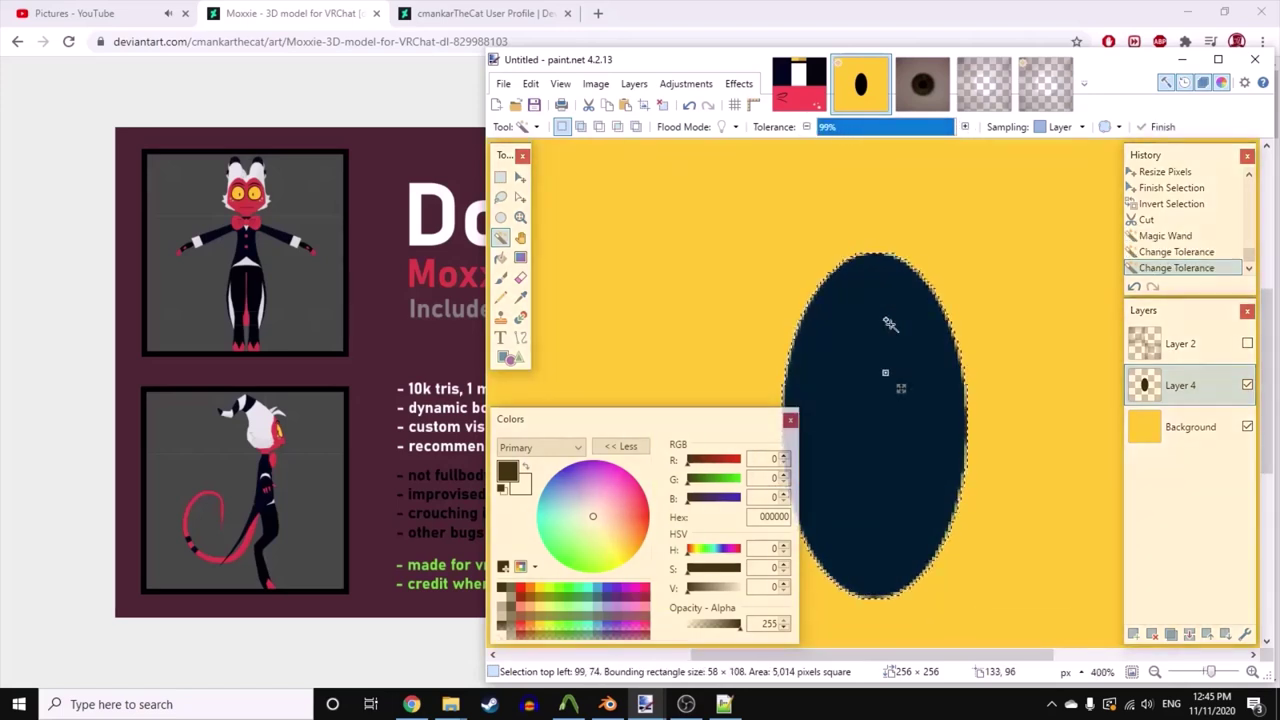
{"action": "scroll", "coordinate": [888, 330], "scroll_direction": "down", "scroll_amount": 4, "text": "ctrl"}
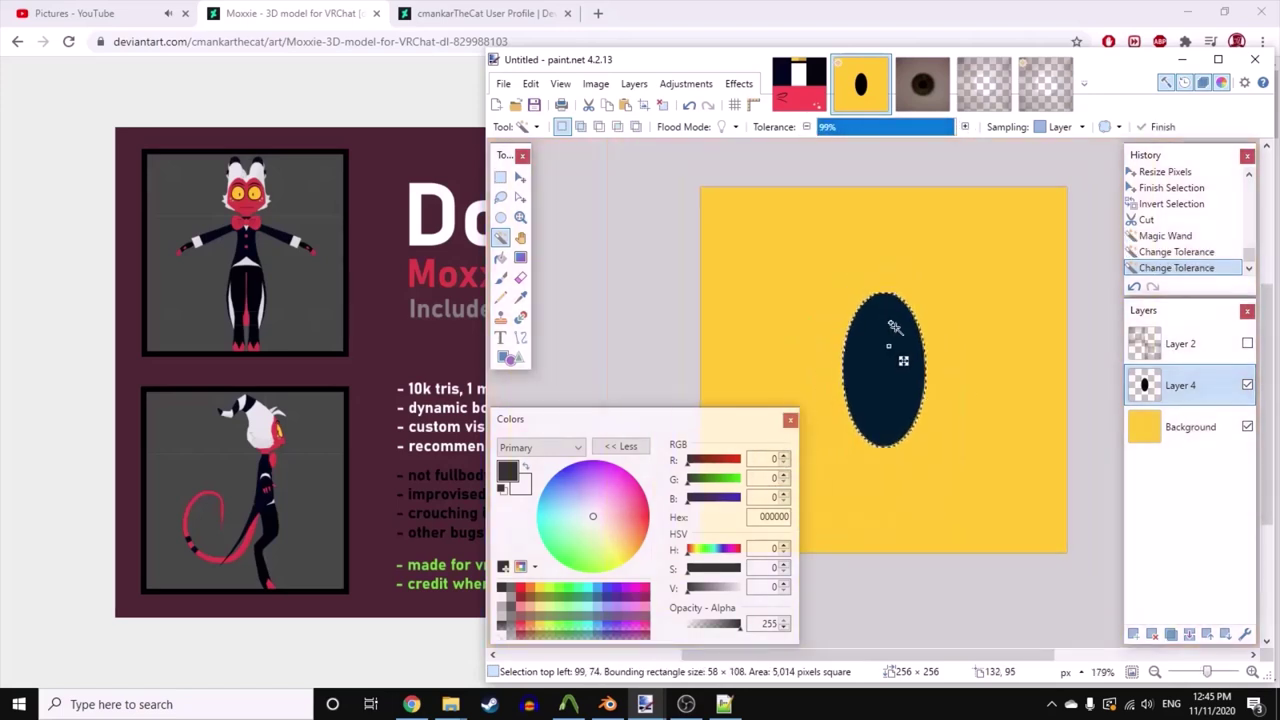
{"action": "left_click", "coordinate": [1190, 633]}
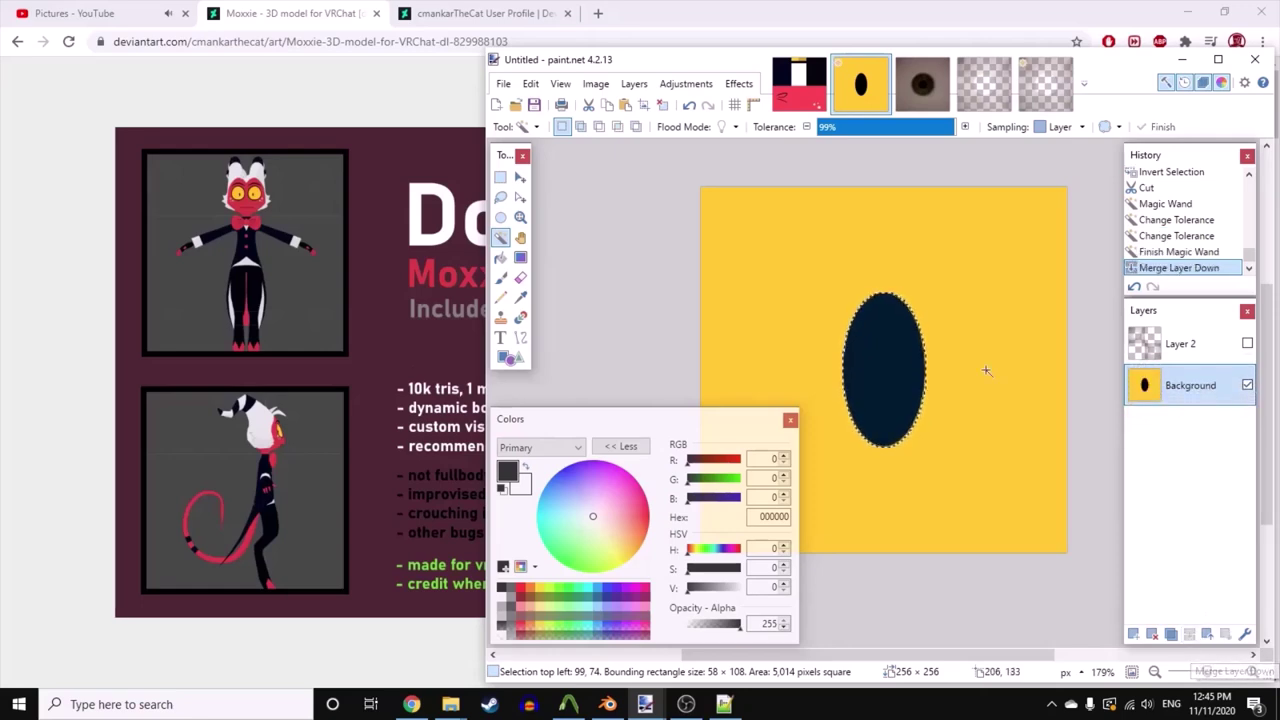
{"action": "left_click", "coordinate": [686, 83]}
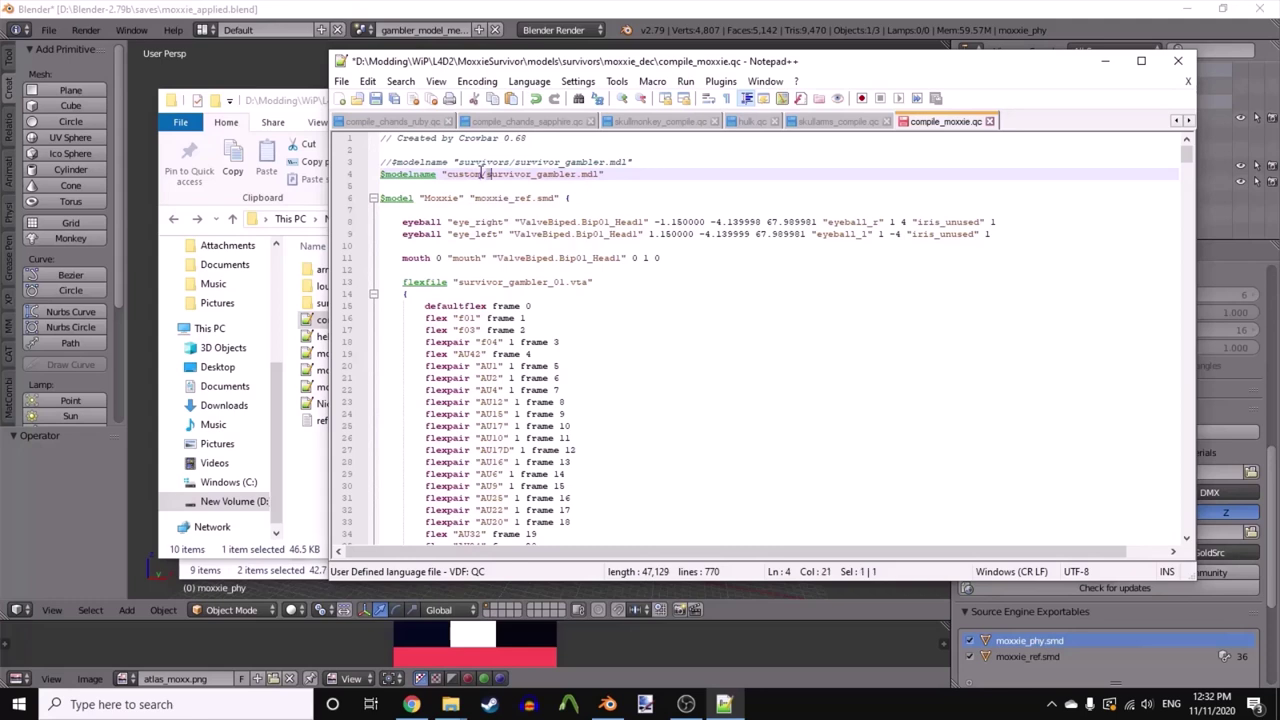
- In compile_moxxie.qc in Notepad++, set $modelname to "custom/moxxie_nick.mdl" and the flexfile to "moxie_01.vta"
{"action": "key", "text": "shift+Right"}
{"action": "key", "text": "shift+Right"}
{"action": "key", "text": "shift+Right"}
{"action": "key", "text": "shift+Right"}
{"action": "key", "text": "shift+Right"}
{"action": "key", "text": "shift+Right"}
{"action": "key", "text": "shift+Right"}
{"action": "key", "text": "shift+Right"}
{"action": "key", "text": "shift+Right"}
{"action": "key", "text": "shift+Right"}
{"action": "type", "text": "mox"}
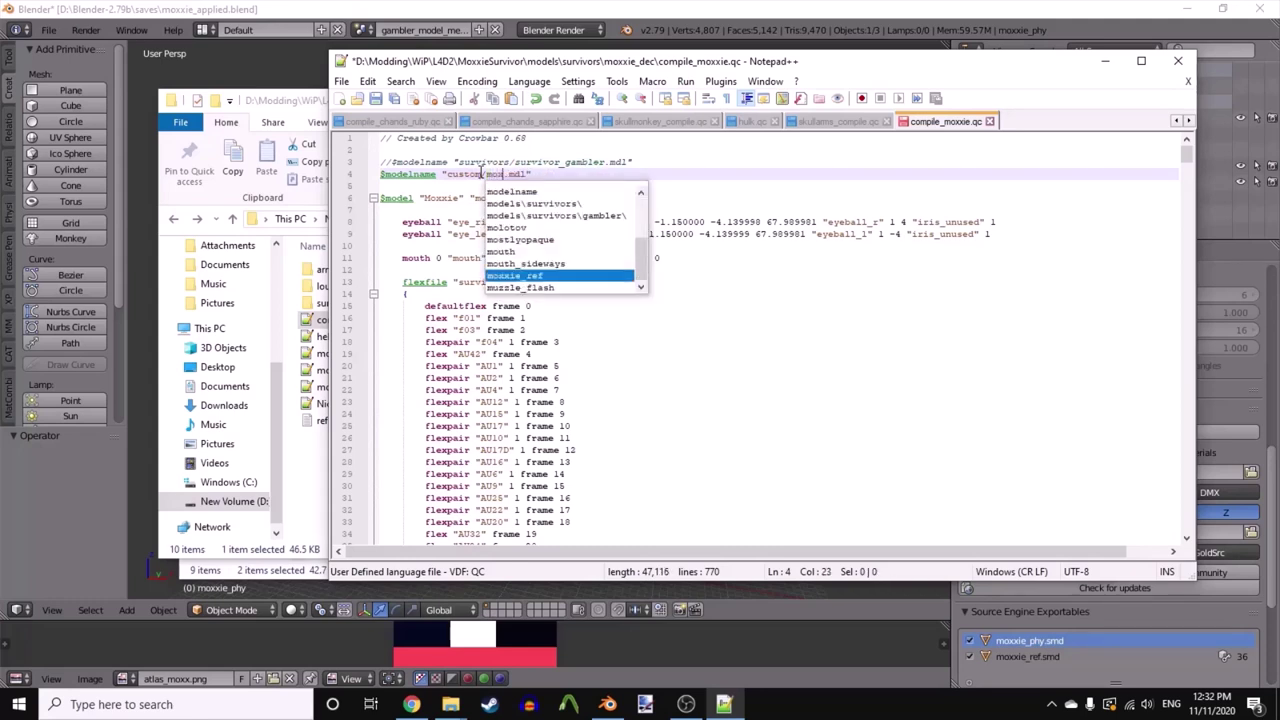
{"action": "type", "text": "xie_nick"}
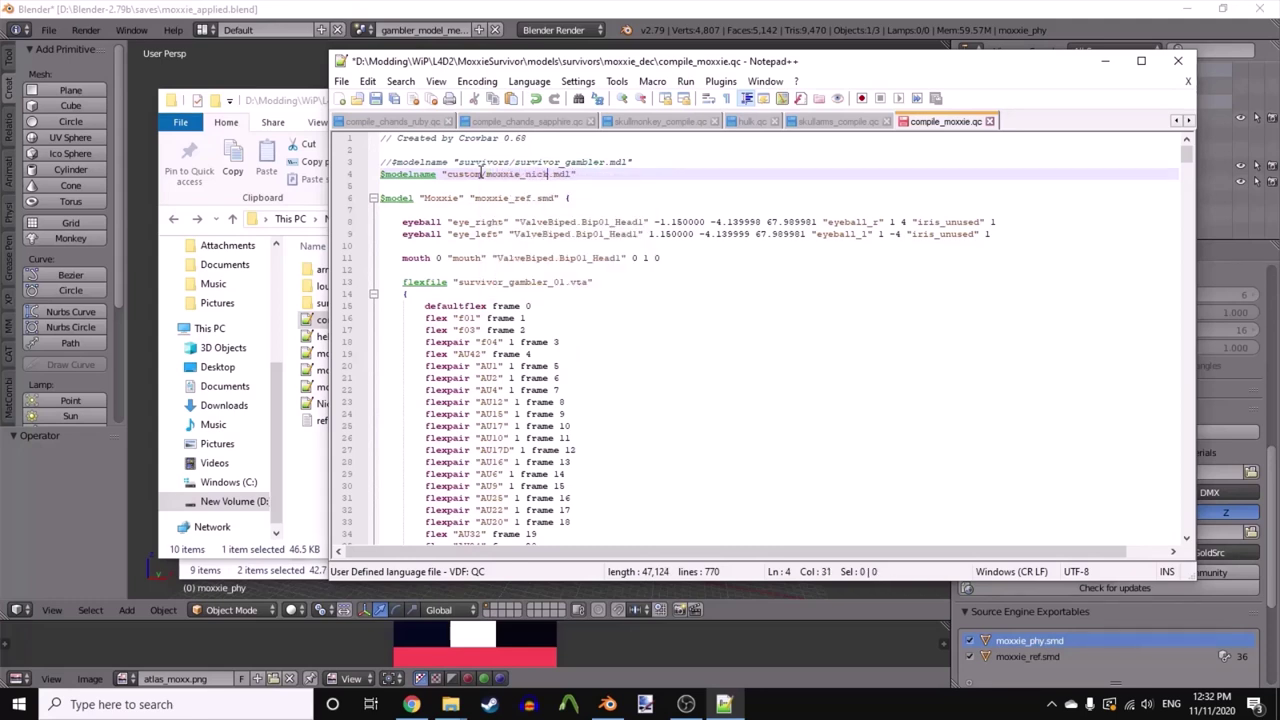
{"action": "left_click_drag", "start_coordinate": [546, 282], "coordinate": [463, 282]}
{"action": "type", "text": "moxie"}
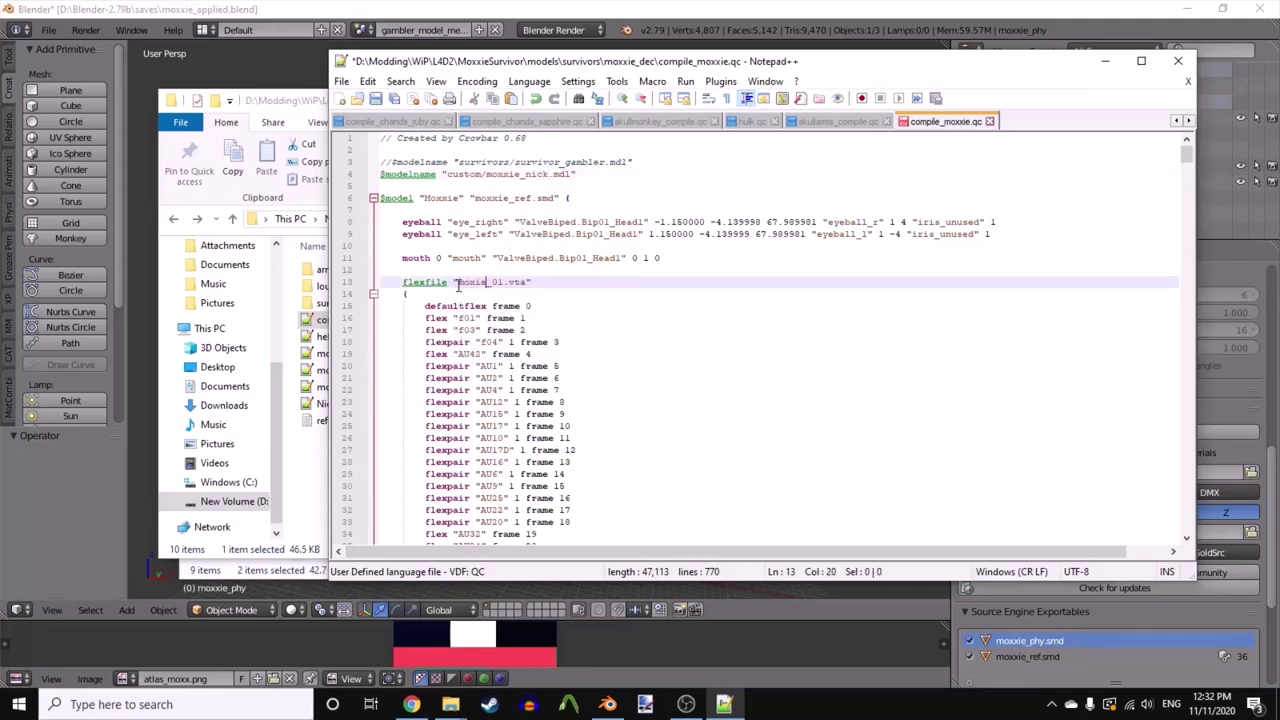
- Delete the f03, f04 and AU42 flex lines and rename the frame 1 flex to "blink"
{"action": "left_click_drag", "start_coordinate": [531, 354], "coordinate": [394, 333]}
{"action": "key", "text": "BackSpace"}
{"action": "key", "text": "BackSpace"}
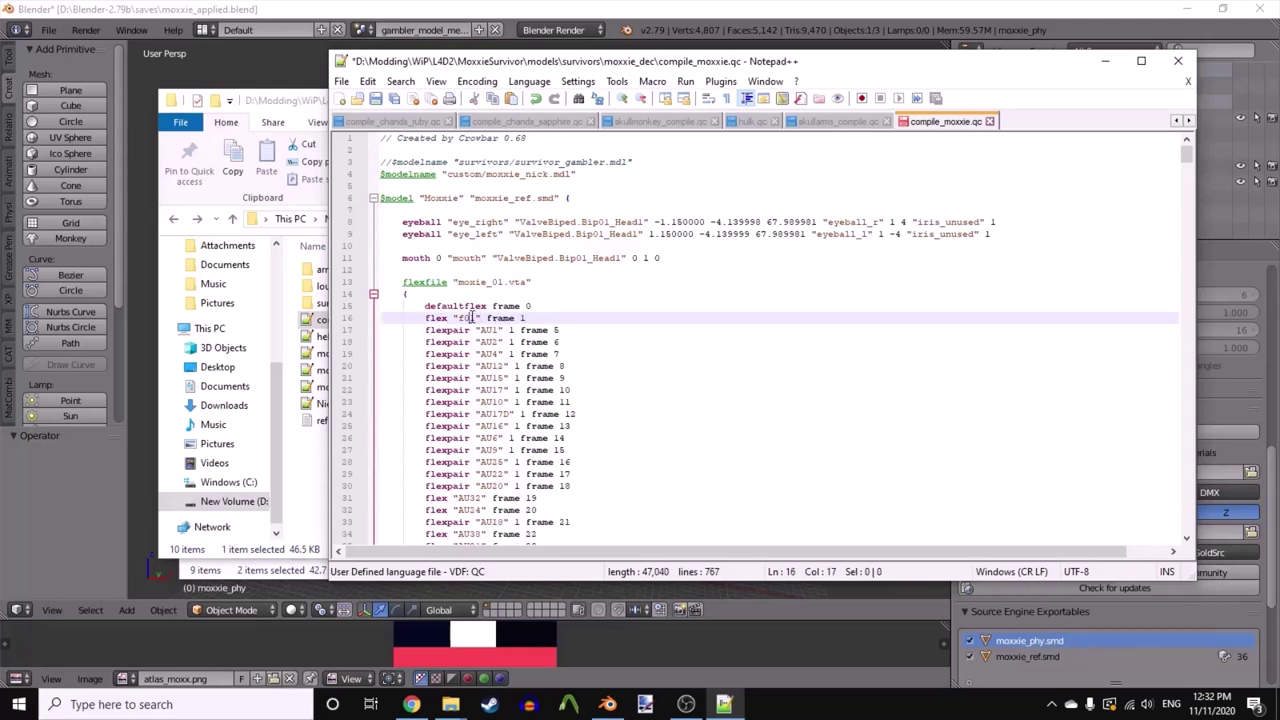
{"action": "type", "text": "blink"}
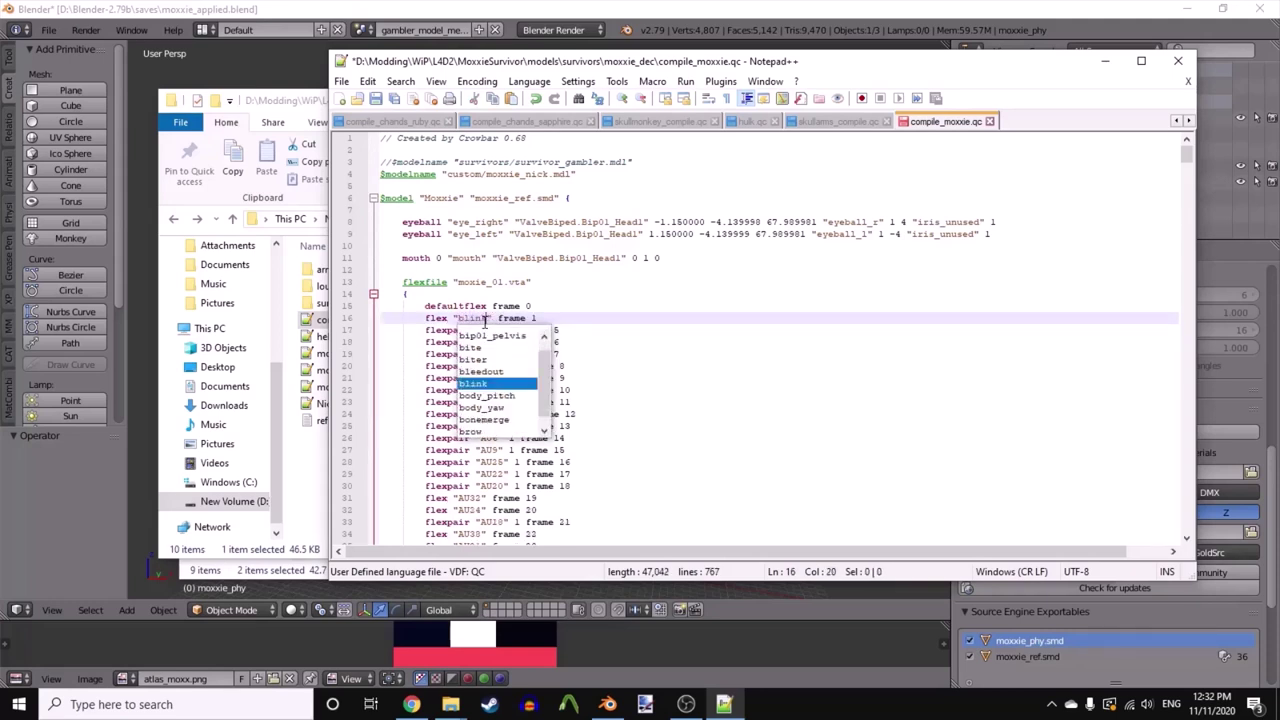
{"action": "key", "text": "Escape"}
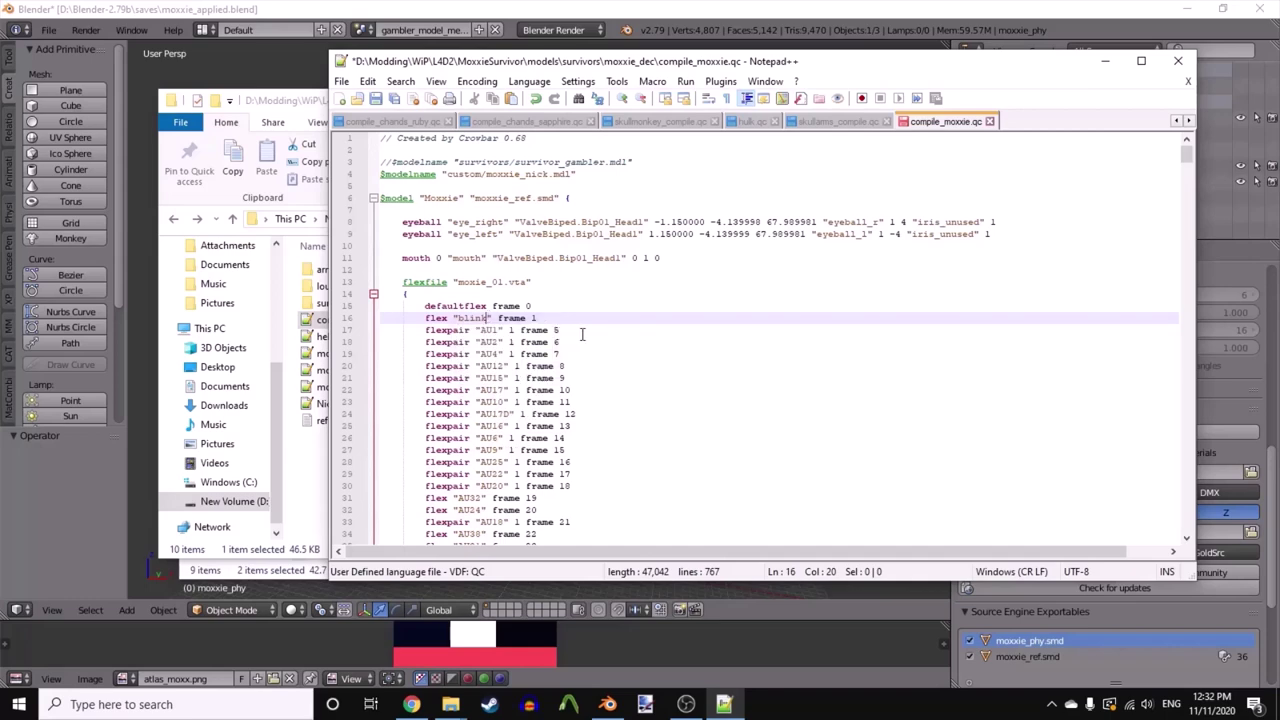
- Set the AU1 flexpair to frame 2 and continue down the following flexpair lines
{"action": "scroll", "coordinate": [578, 332], "scroll_direction": "down", "scroll_amount": 1}
{"action": "left_click", "coordinate": [575, 296]}
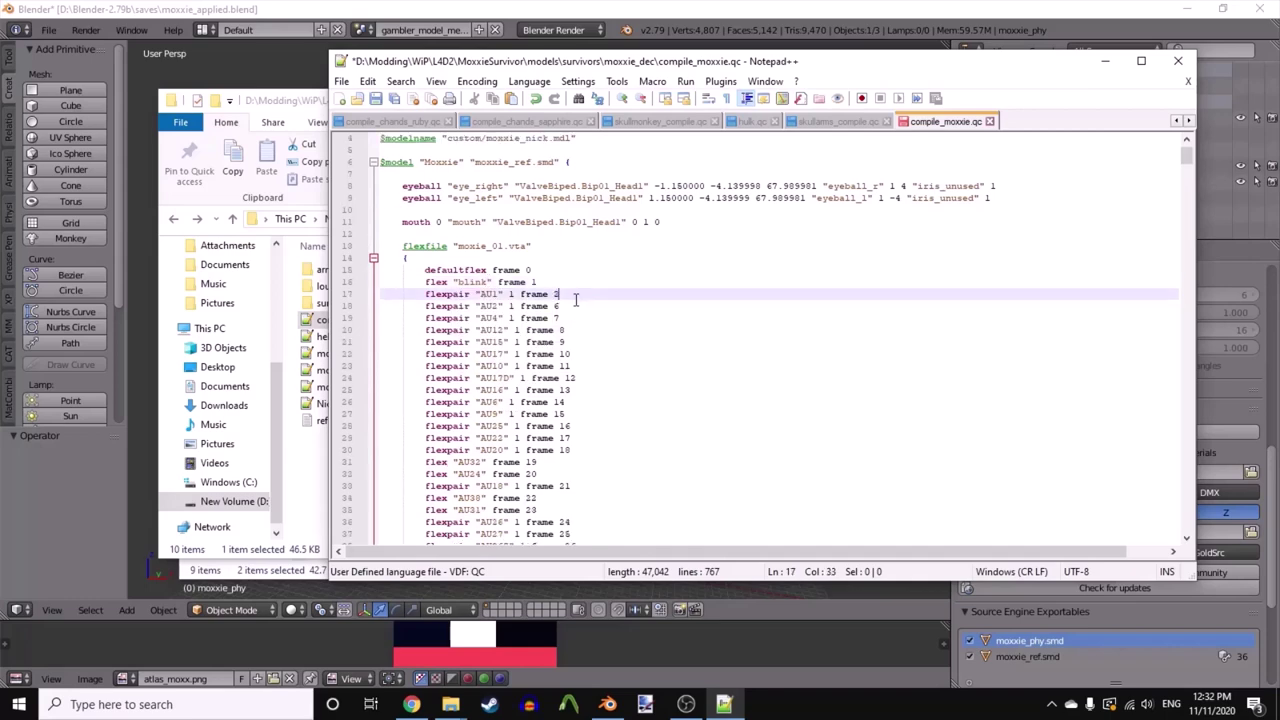
{"action": "key", "text": "Down"}
{"action": "key", "text": "Down"}
{"action": "key", "text": "Down"}
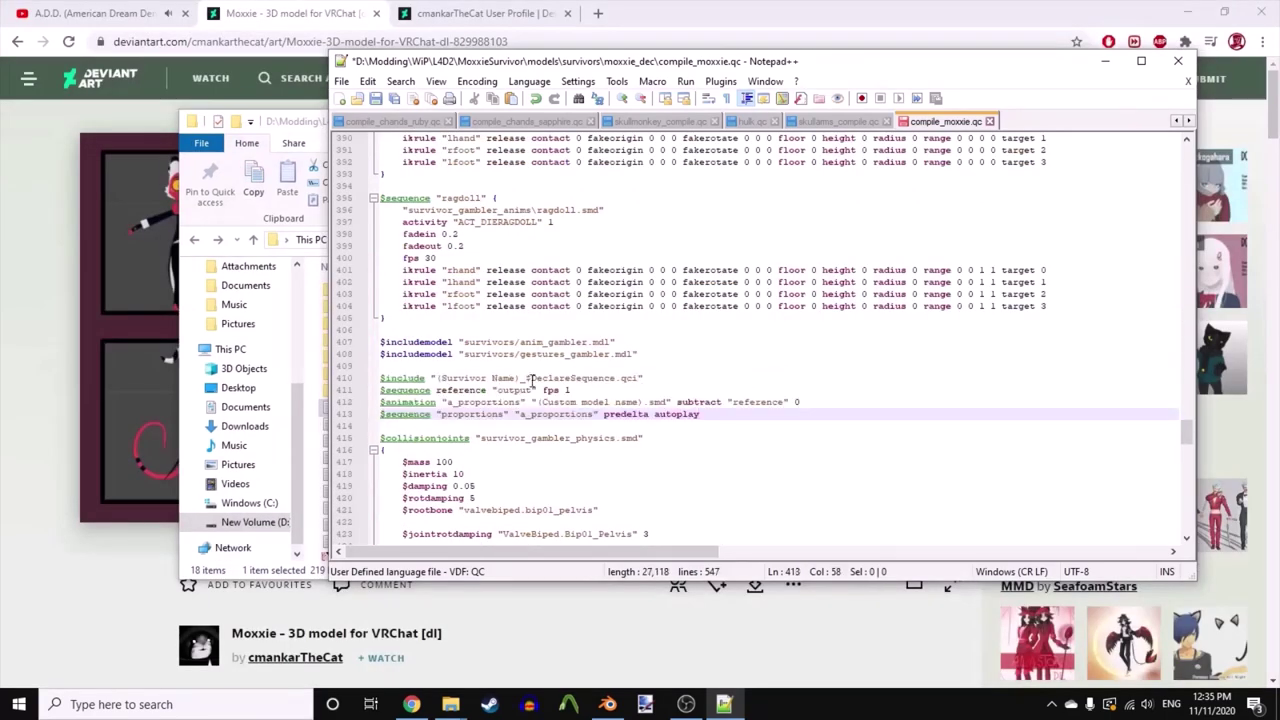
- Set the $include file to "Nick_$DeclareSequence.qci" and the a_proportions animation source to "moxxie_ref.smd"
{"action": "left_click_drag", "start_coordinate": [527, 379], "coordinate": [450, 380]}
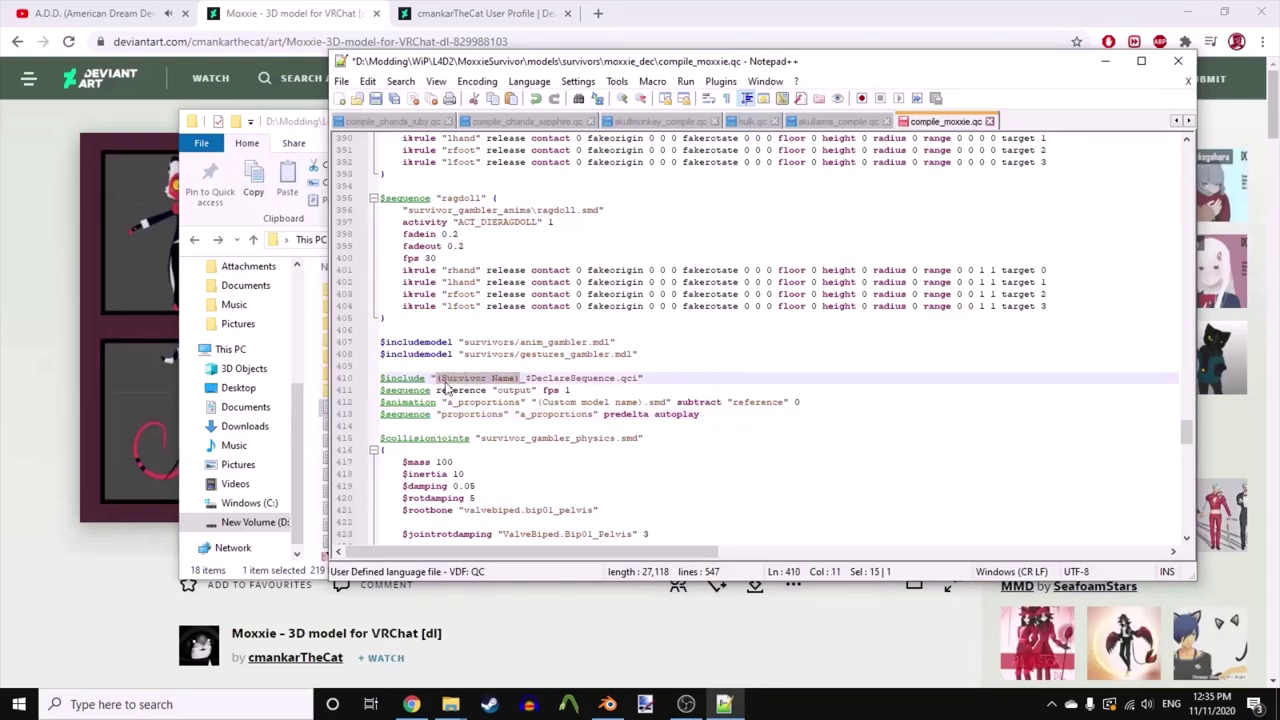
{"action": "type", "text": "Nick"}
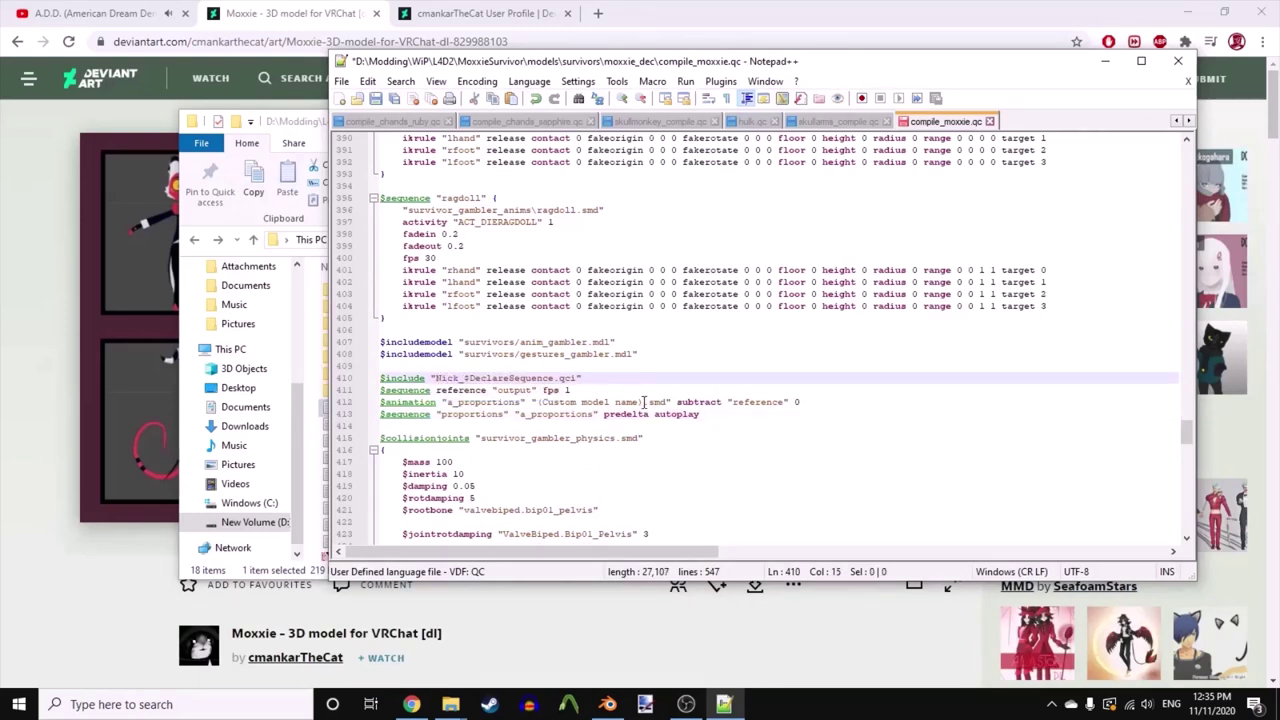
{"action": "left_click", "coordinate": [643, 401]}
{"action": "left_click_drag", "start_coordinate": [627, 401], "coordinate": [557, 401]}
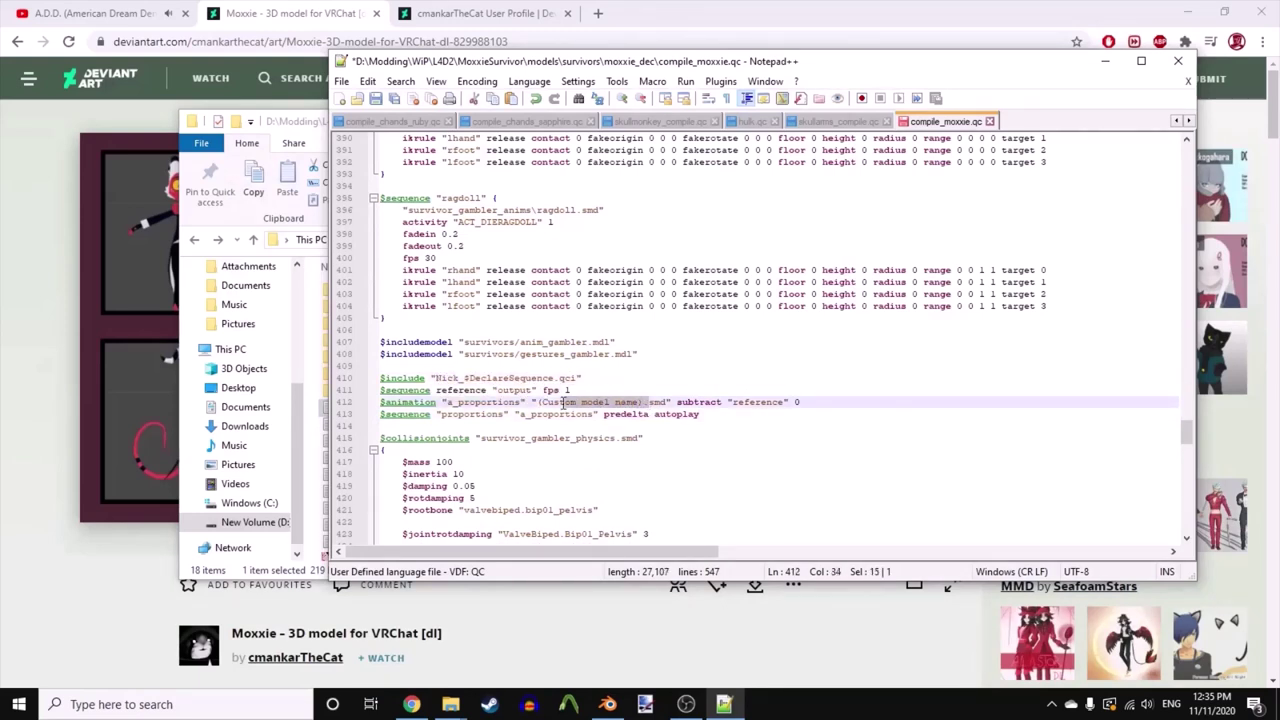
{"action": "type", "text": "moxxie_ref.s"}
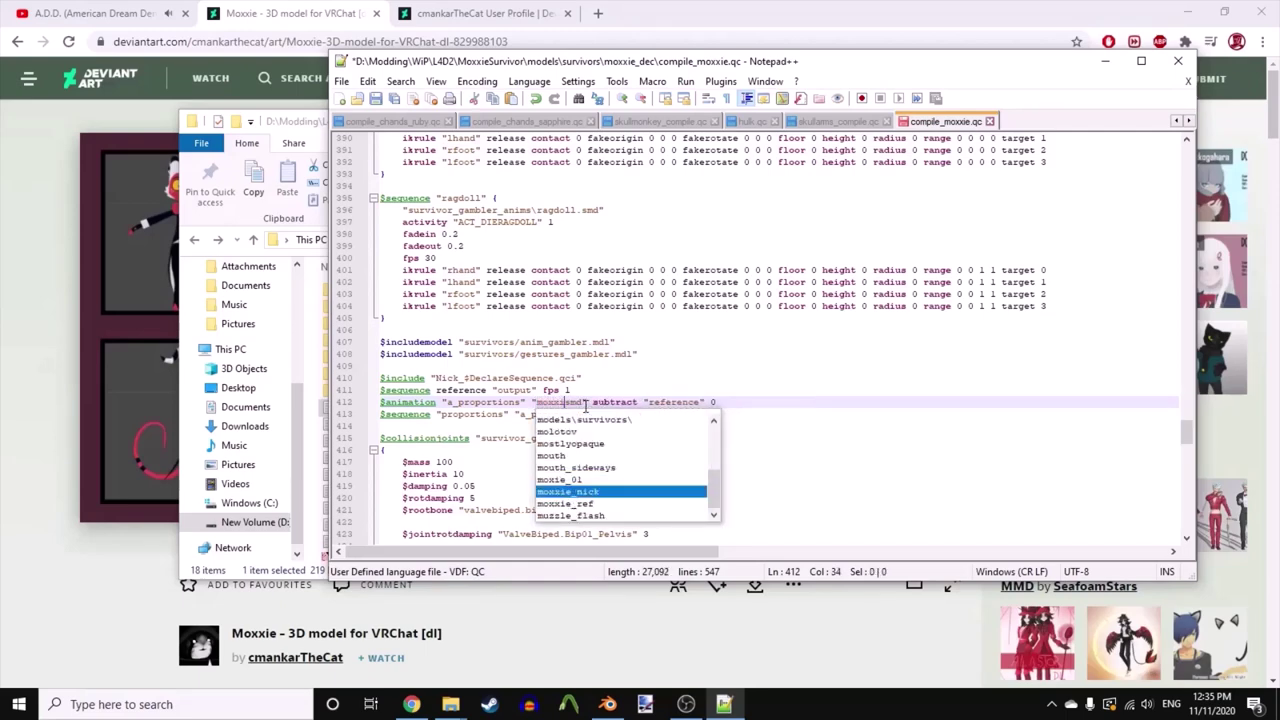
{"action": "type", "text": "md"}
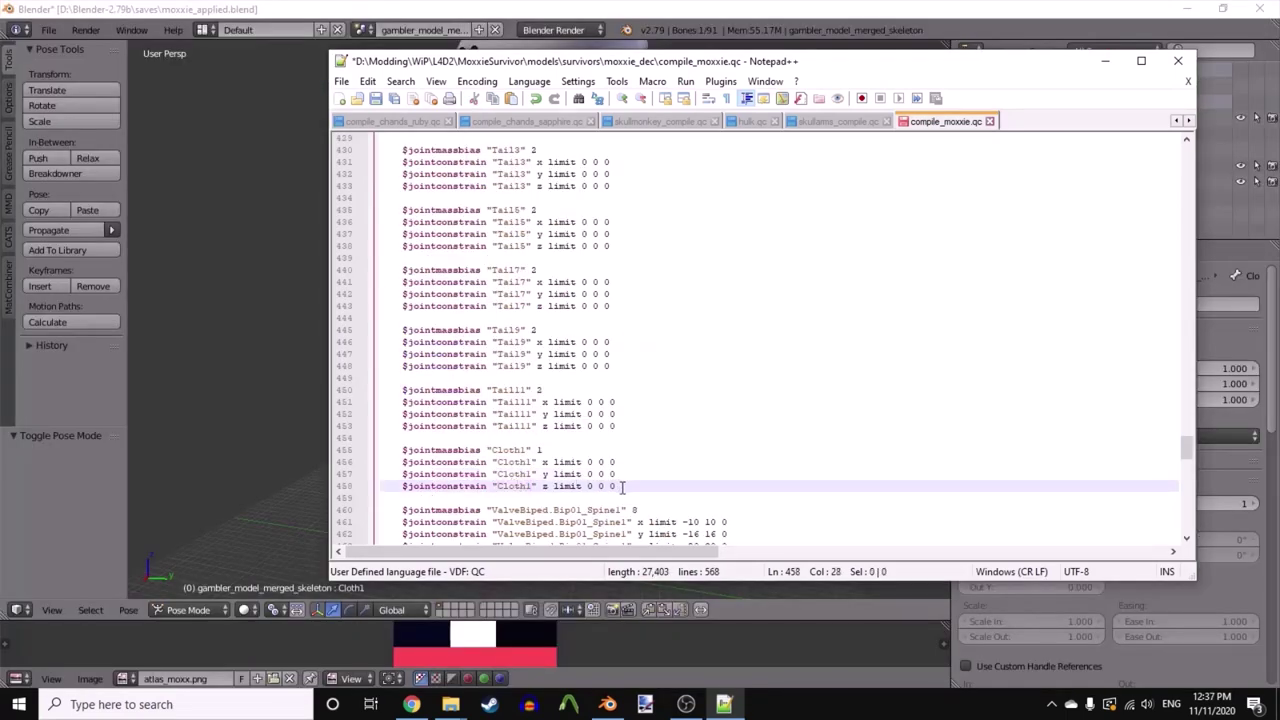
- Copy the four-line Cloth1 joint constraint block and add two copies of it below the original, separated by blank lines
{"action": "left_click_drag", "start_coordinate": [622, 486], "coordinate": [347, 462]}
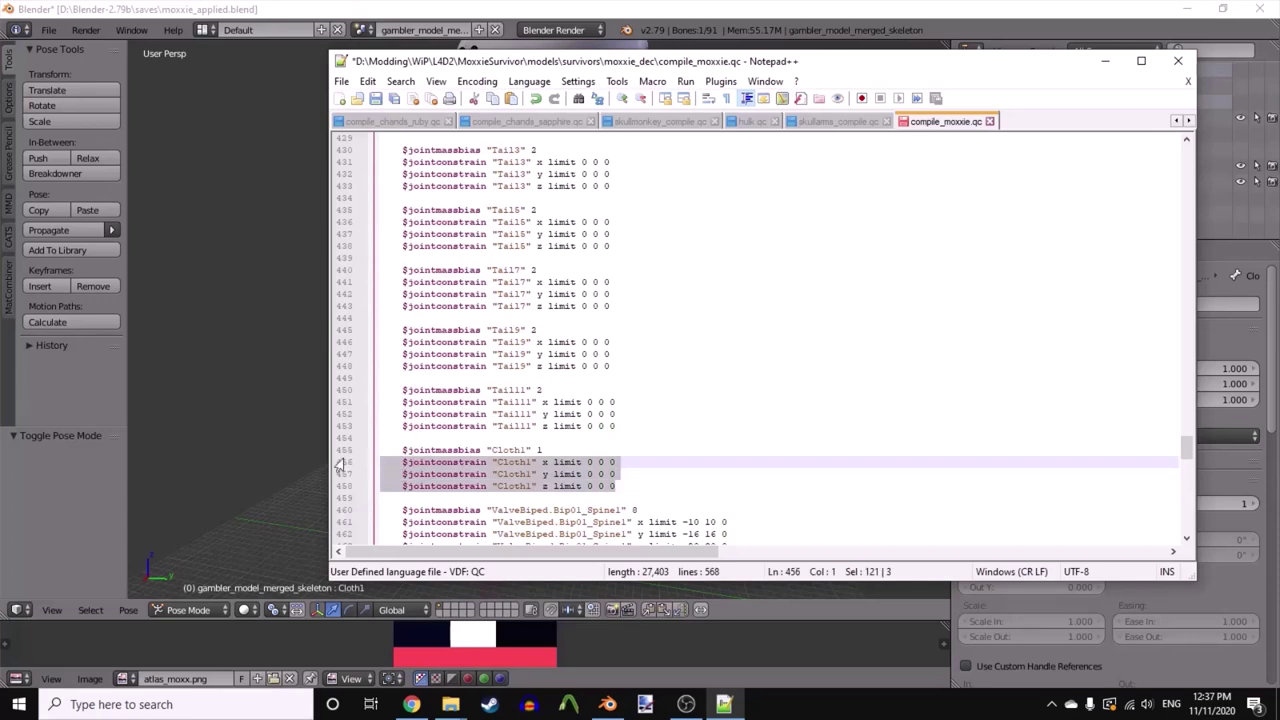
{"action": "left_click_drag", "start_coordinate": [640, 484], "coordinate": [388, 449]}
{"action": "key", "text": "ctrl+c"}
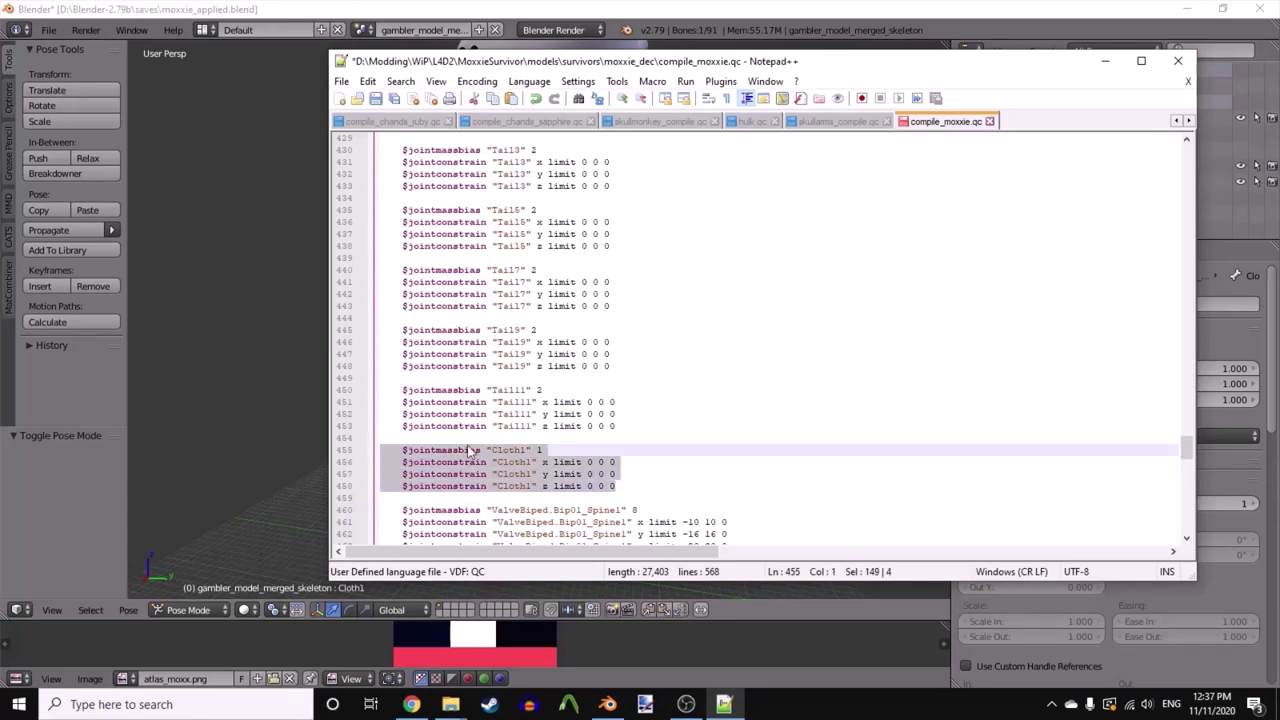
{"action": "left_click", "coordinate": [646, 491]}
{"action": "key", "text": "Return"}
{"action": "key", "text": "Return"}
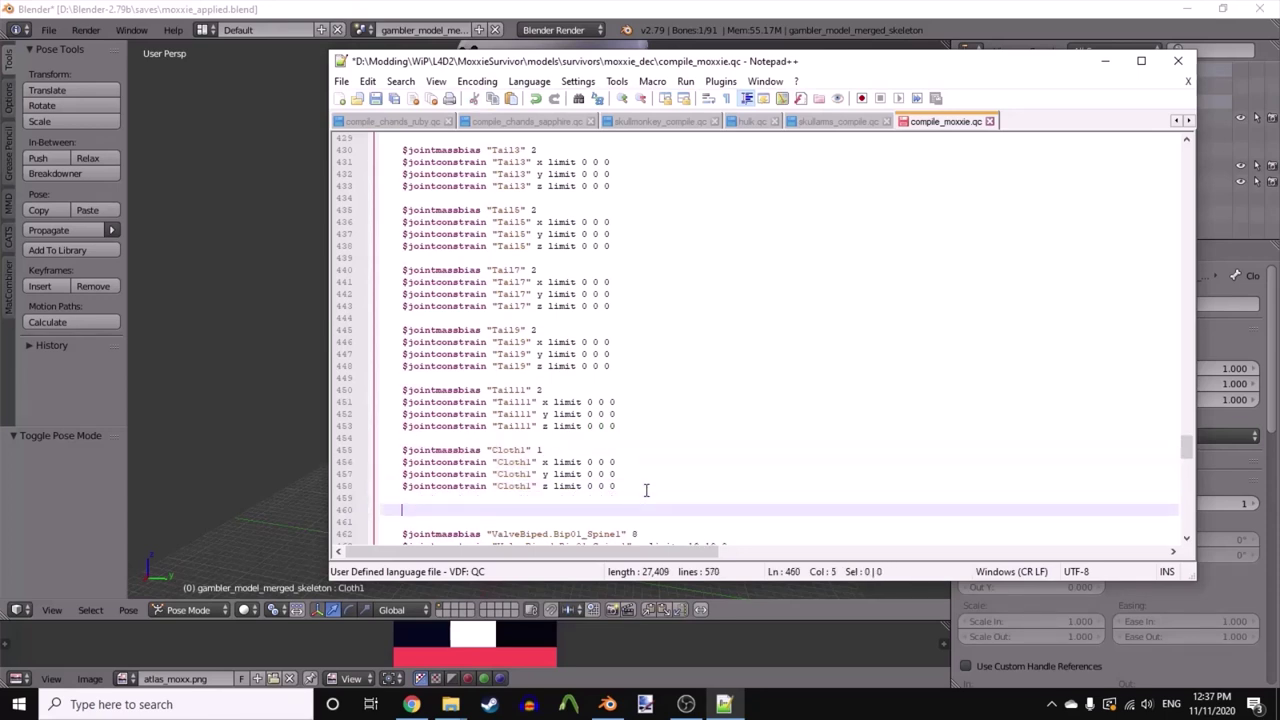
{"action": "key", "text": "ctrl+v"}
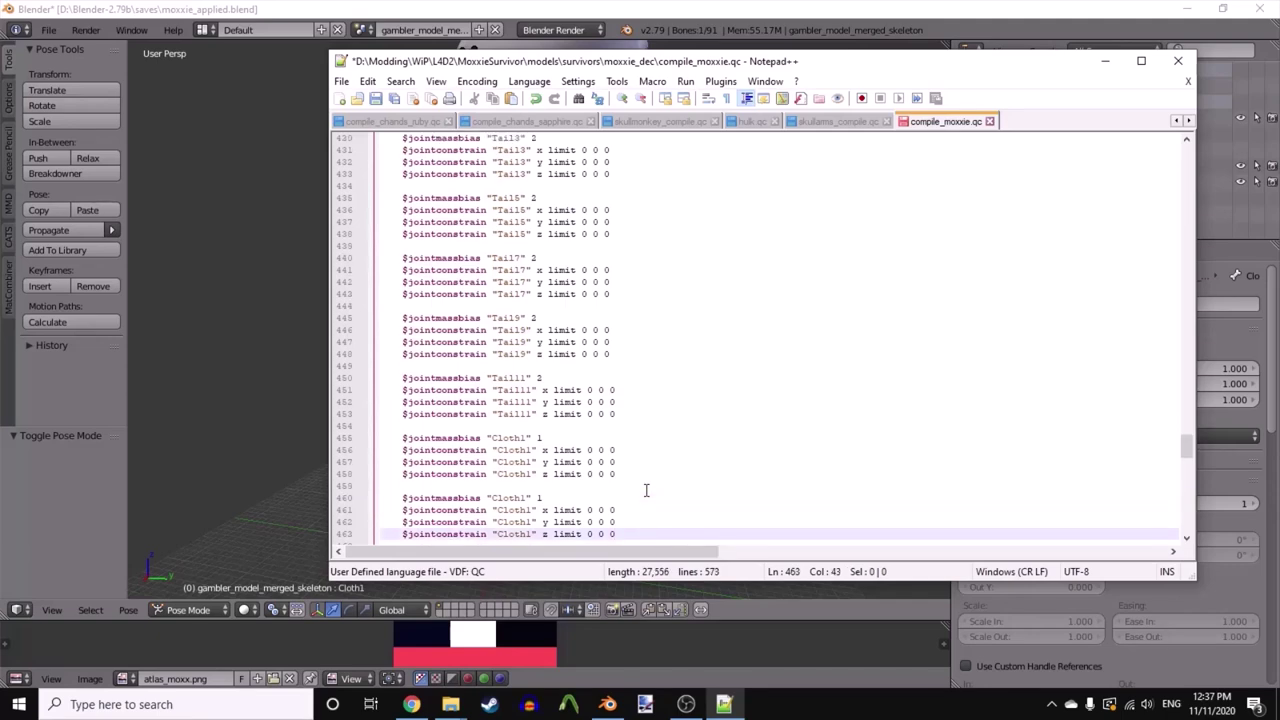
{"action": "key", "text": "Return"}
{"action": "key", "text": "Return"}
{"action": "key", "text": "ctrl+v"}
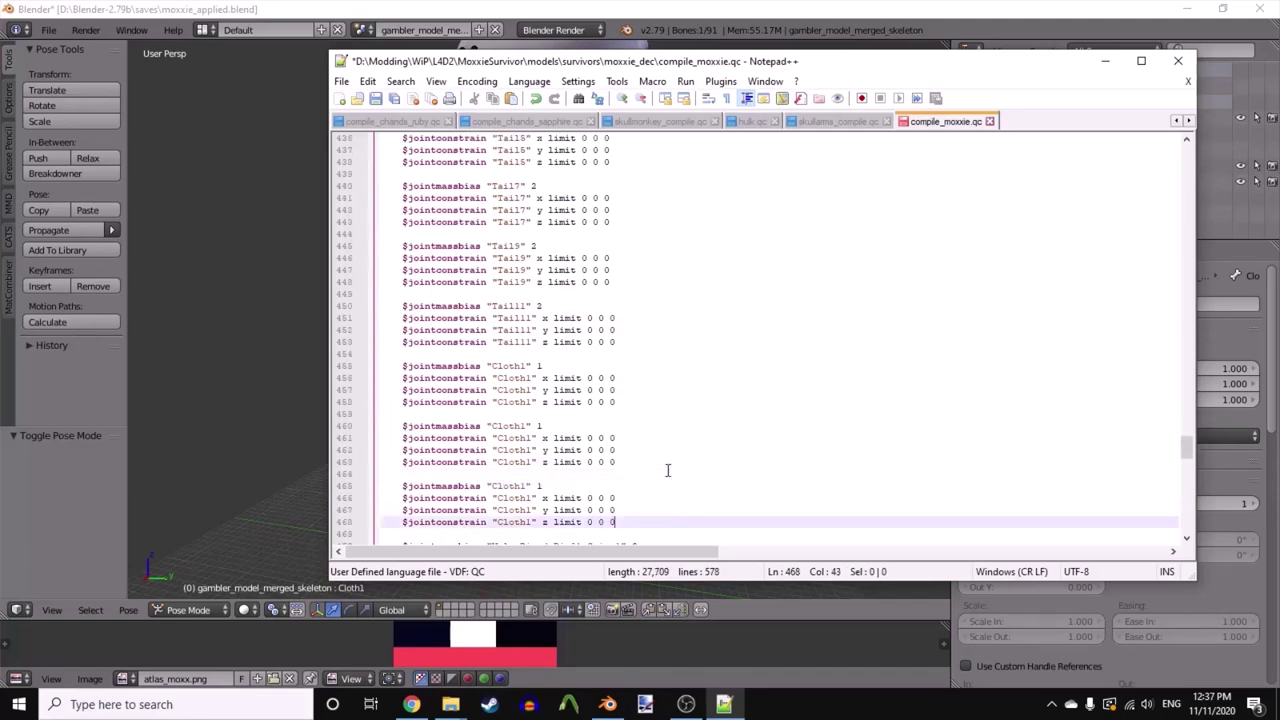
{"action": "left_click", "coordinate": [522, 424]}
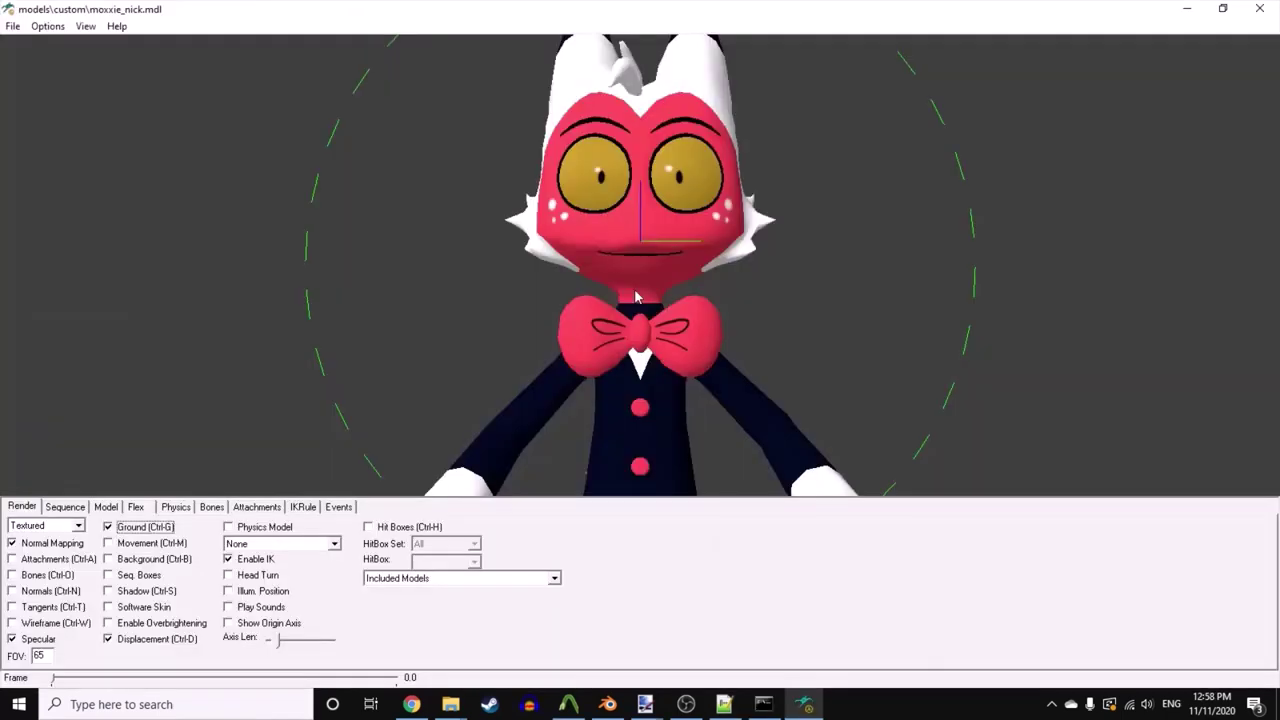
- In the model viewer, examine the placement and translation values of the eyes attachment on moxxie_nick.mdl from several angles
{"action": "left_click", "coordinate": [258, 507]}
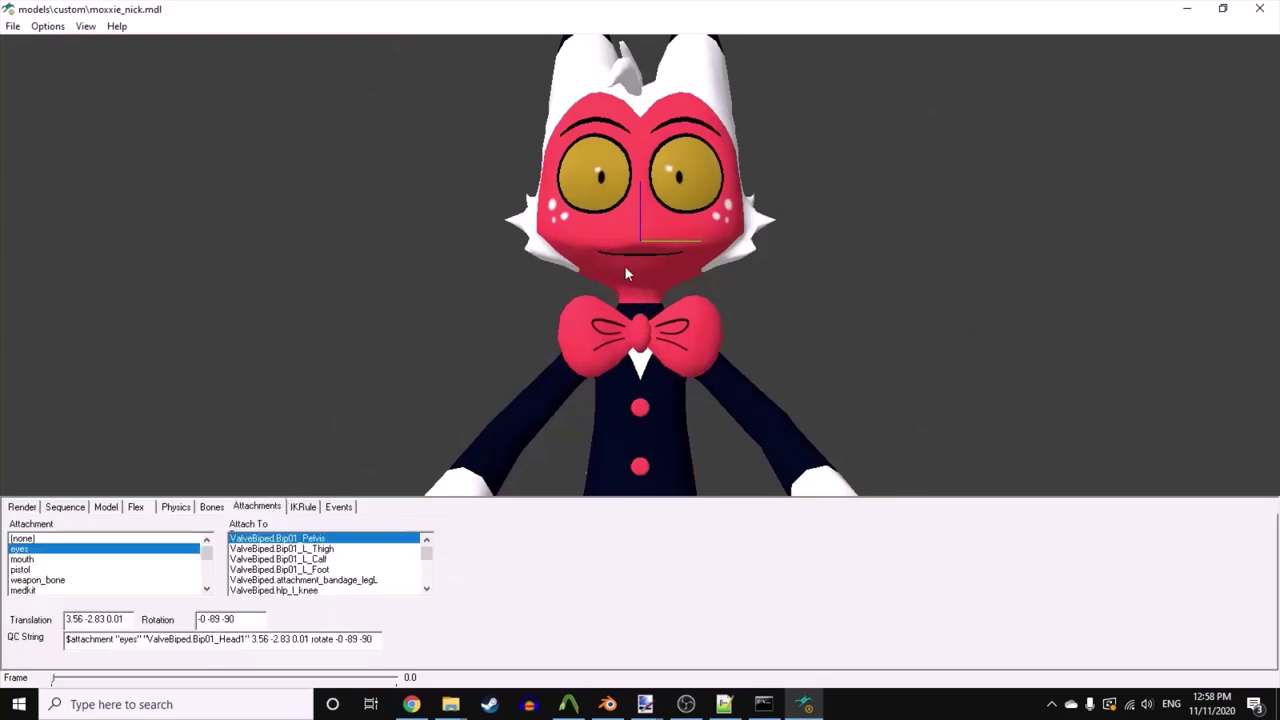
{"action": "left_click_drag", "start_coordinate": [638, 258], "coordinate": [527, 389]}
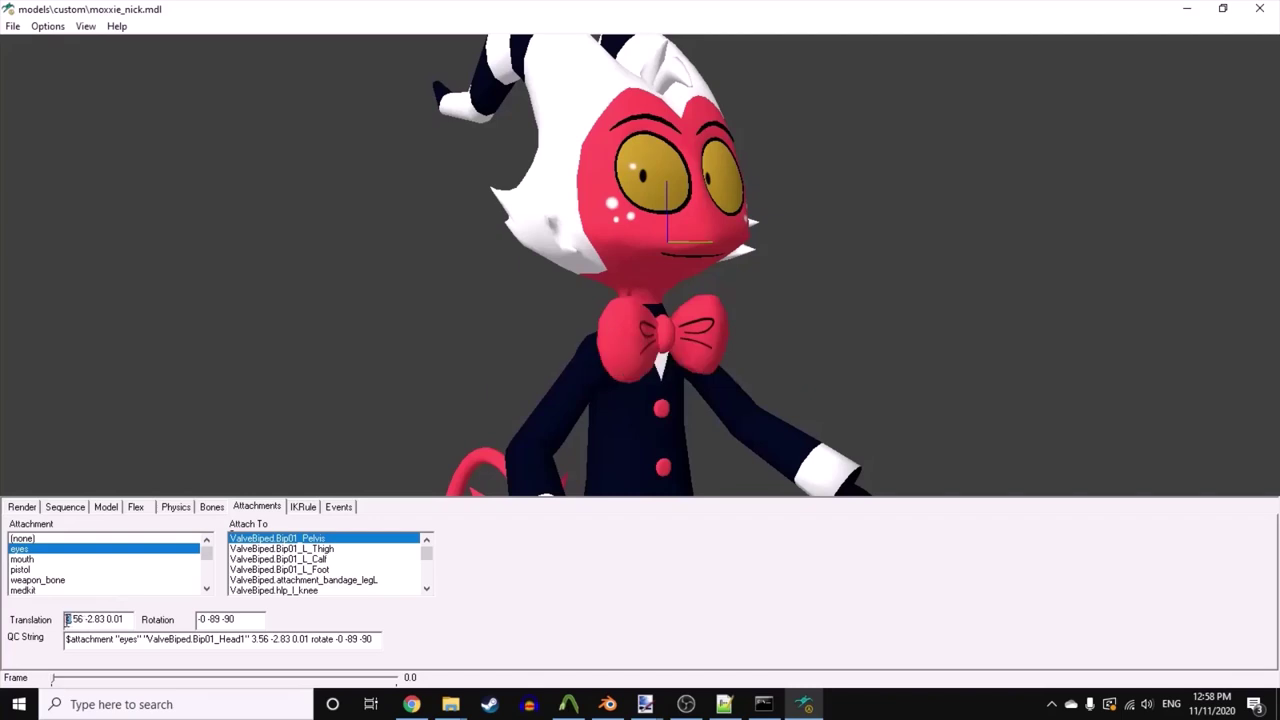
{"action": "left_click_drag", "start_coordinate": [604, 373], "coordinate": [557, 349]}
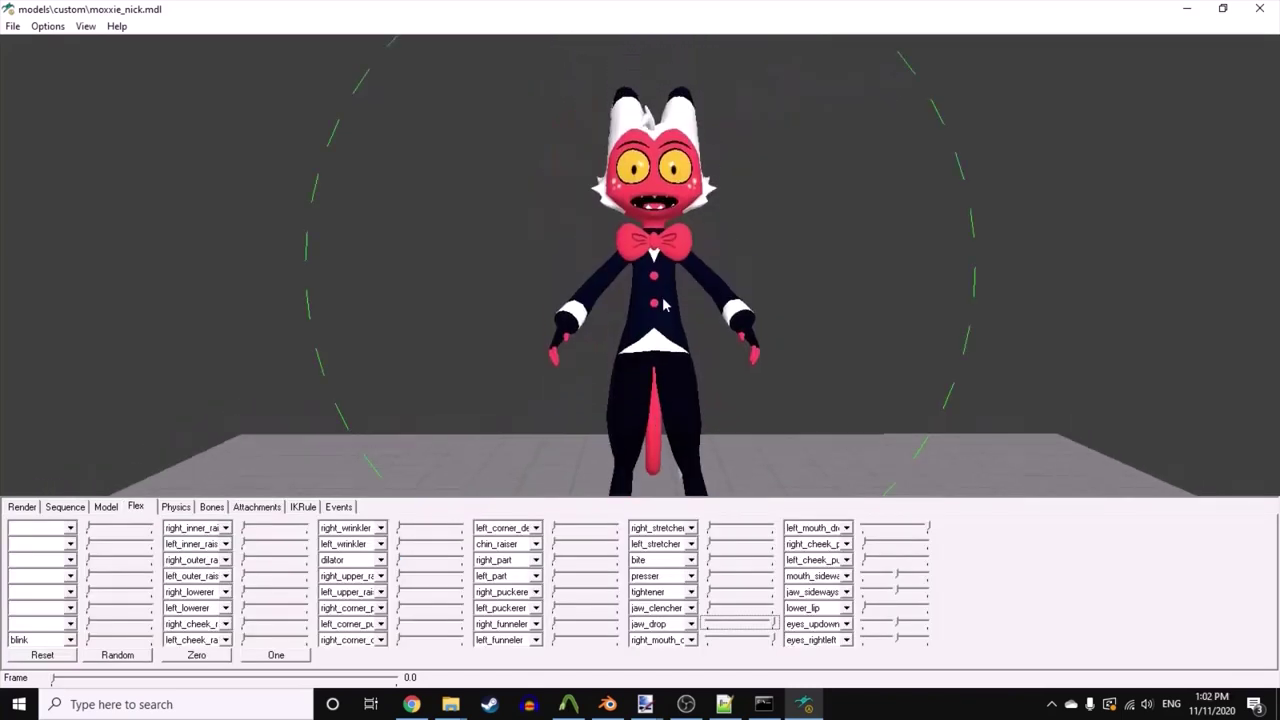
- Test the facial flexes with reset and random values, and inspect the Idle_Standing_rifle pose from another angle
{"action": "middle_click_drag", "start_coordinate": [663, 300], "coordinate": [663, 305]}
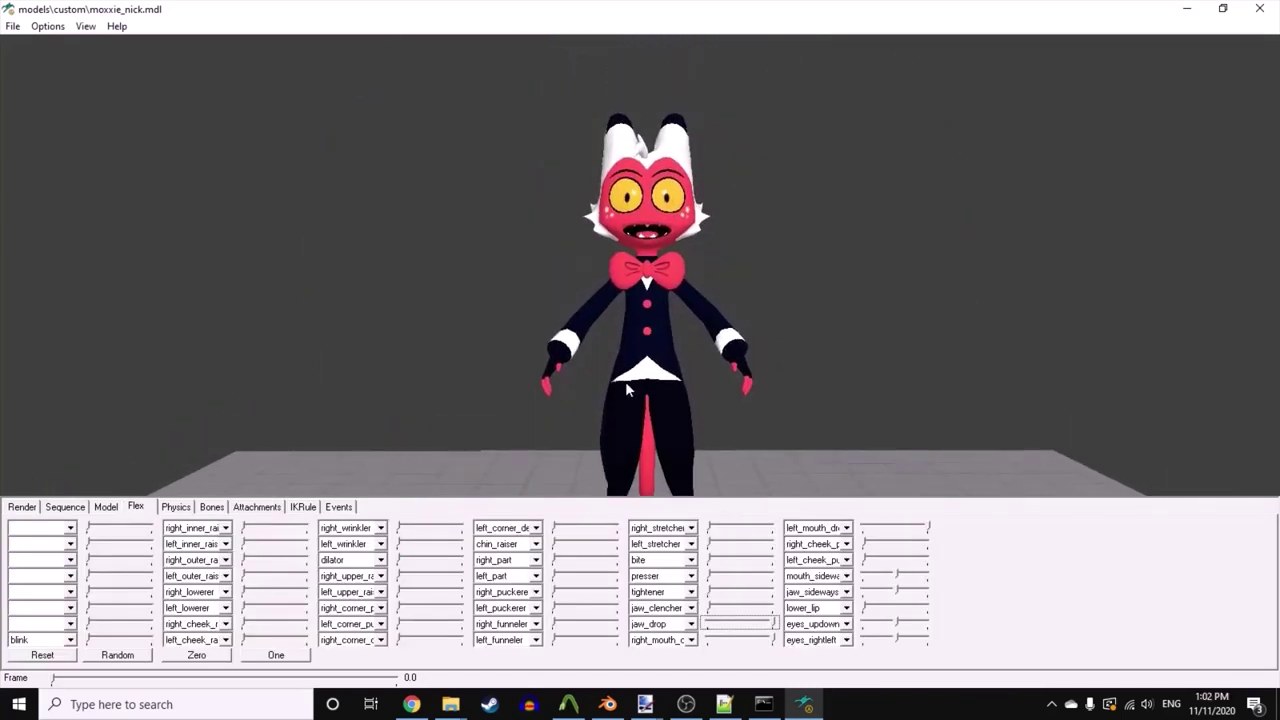
{"action": "right_click_drag", "start_coordinate": [626, 384], "coordinate": [627, 338]}
{"action": "mouse_move", "coordinate": [627, 338]}
{"action": "left_mouse_down"}
{"action": "mouse_move", "coordinate": [668, 338]}
{"action": "mouse_move", "coordinate": [622, 338]}
{"action": "left_mouse_up"}
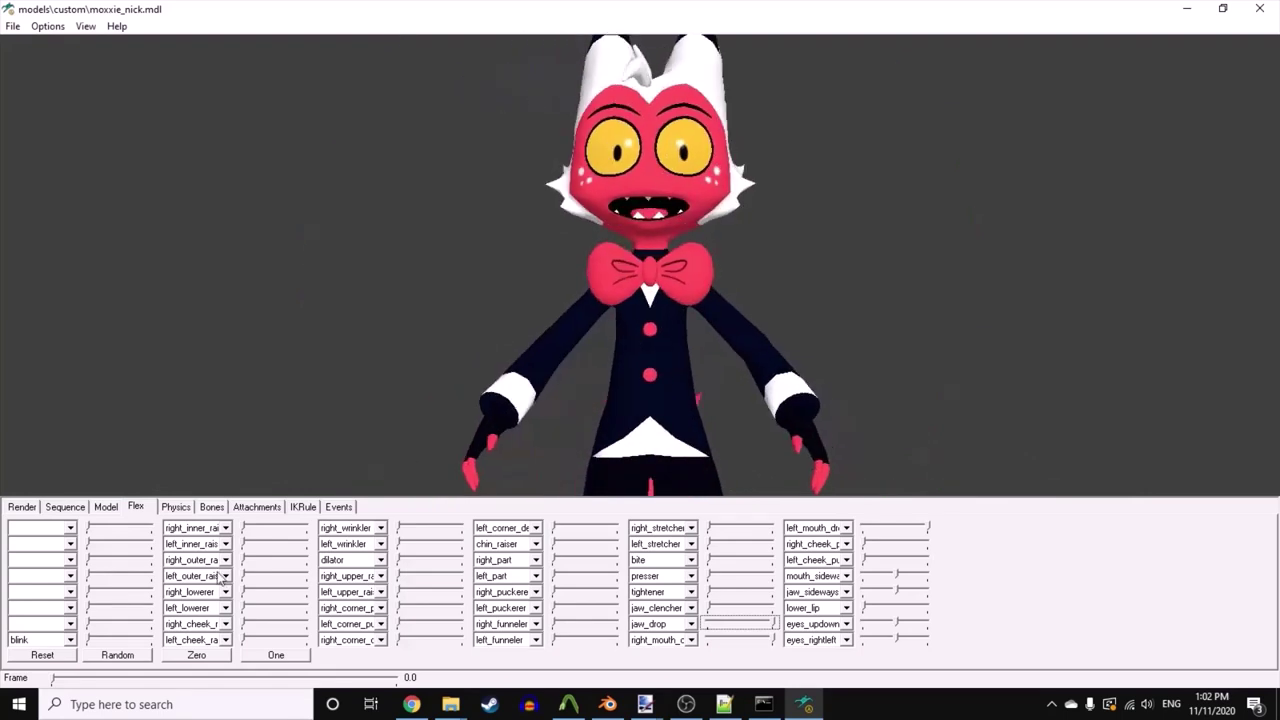
{"action": "left_click", "coordinate": [44, 655]}
{"action": "left_click", "coordinate": [117, 655]}
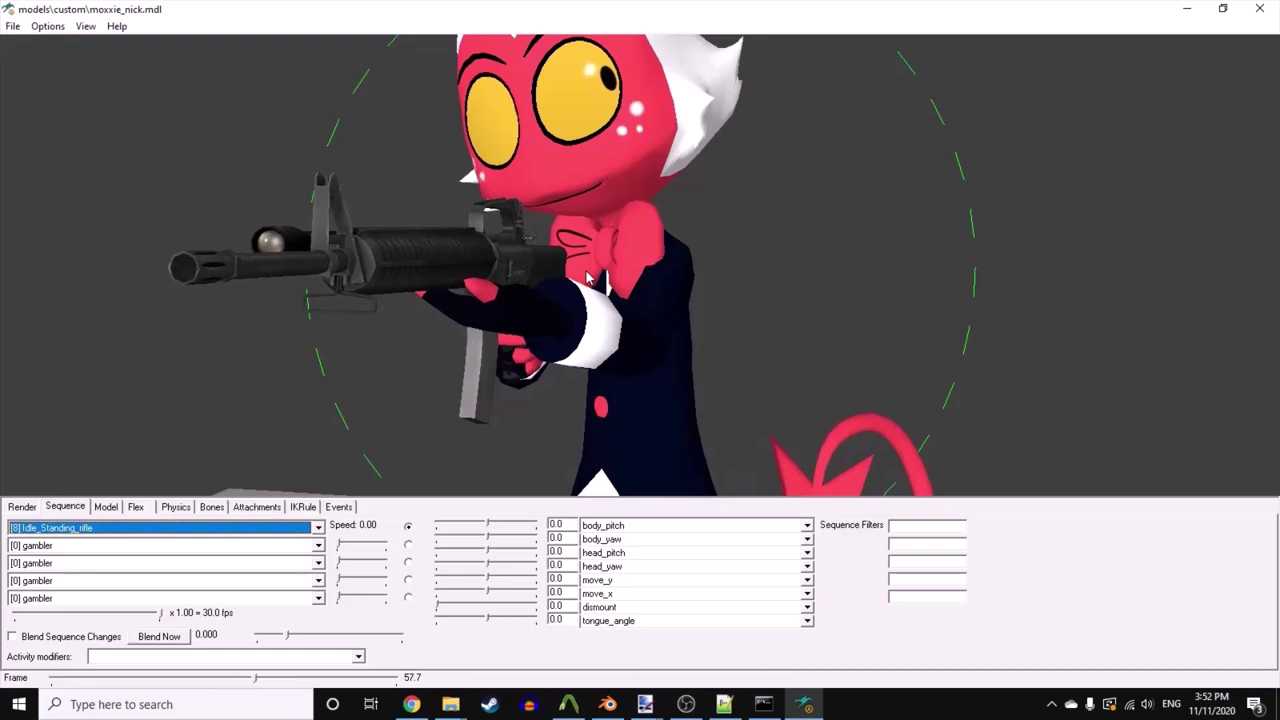
{"action": "left_click_drag", "start_coordinate": [540, 300], "coordinate": [597, 273]}
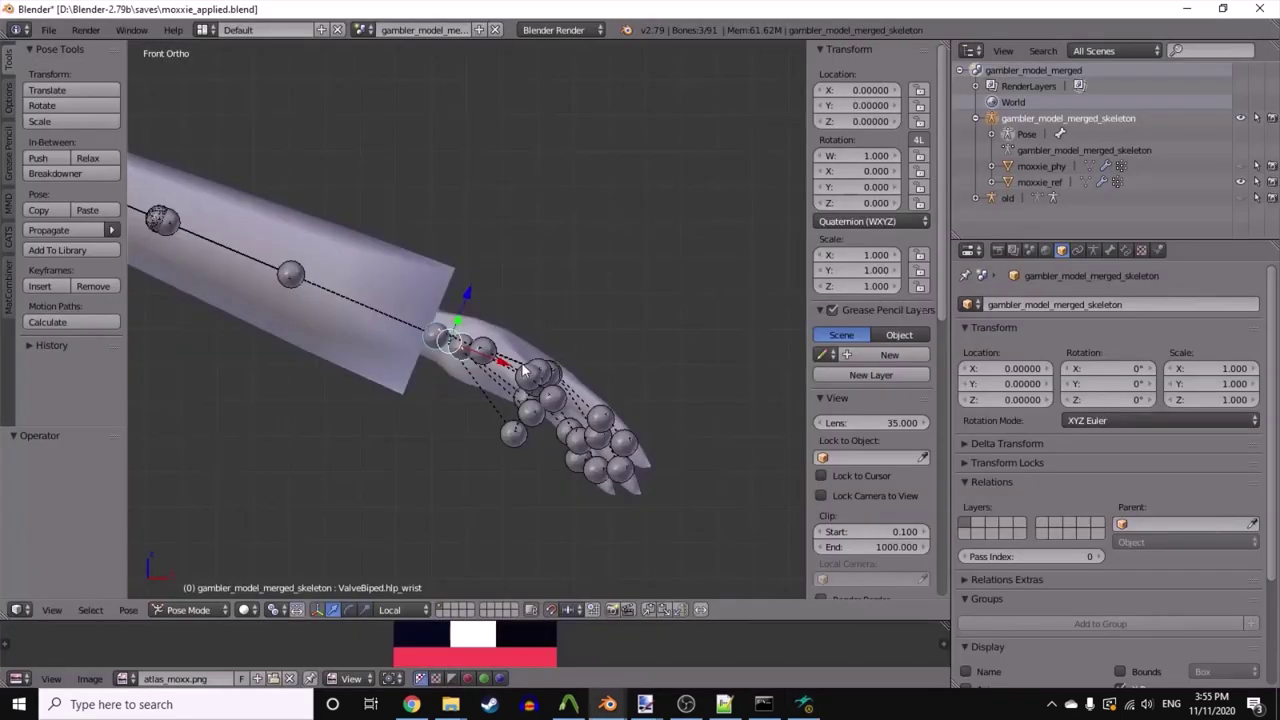
- In Blender, move the left hand's selected wrist bones inward toward the forearm along their local X axis
{"action": "scroll", "coordinate": [522, 365], "scroll_direction": "down", "scroll_amount": 1}
{"action": "left_click_drag", "start_coordinate": [504, 354], "coordinate": [493, 354]}
{"action": "left_click", "coordinate": [500, 359]}
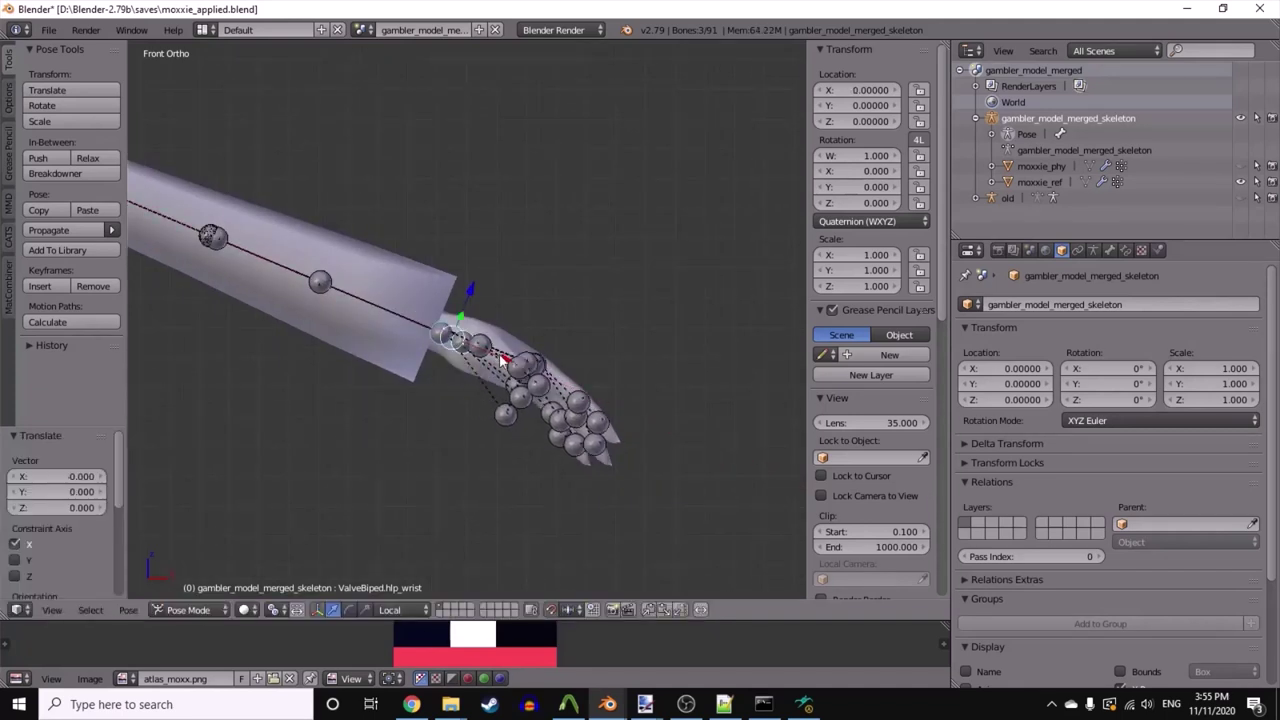
{"action": "scroll", "coordinate": [507, 364], "scroll_direction": "up", "scroll_amount": 4}
{"action": "scroll", "coordinate": [508, 365], "scroll_direction": "down", "scroll_amount": 3}
{"action": "left_click_drag", "start_coordinate": [505, 360], "coordinate": [482, 356]}
- Move the right hand's wrist bones by about -1 along local X and check the rifle grip in the model viewer
{"action": "middle_click_drag", "start_coordinate": [287, 331], "coordinate": [334, 345], "text": "shift"}
{"action": "scroll", "coordinate": [333, 343], "scroll_direction": "up", "scroll_amount": 1}
{"action": "key", "text": "a"}
{"action": "key", "text": "g"}
{"action": "key", "text": "x"}
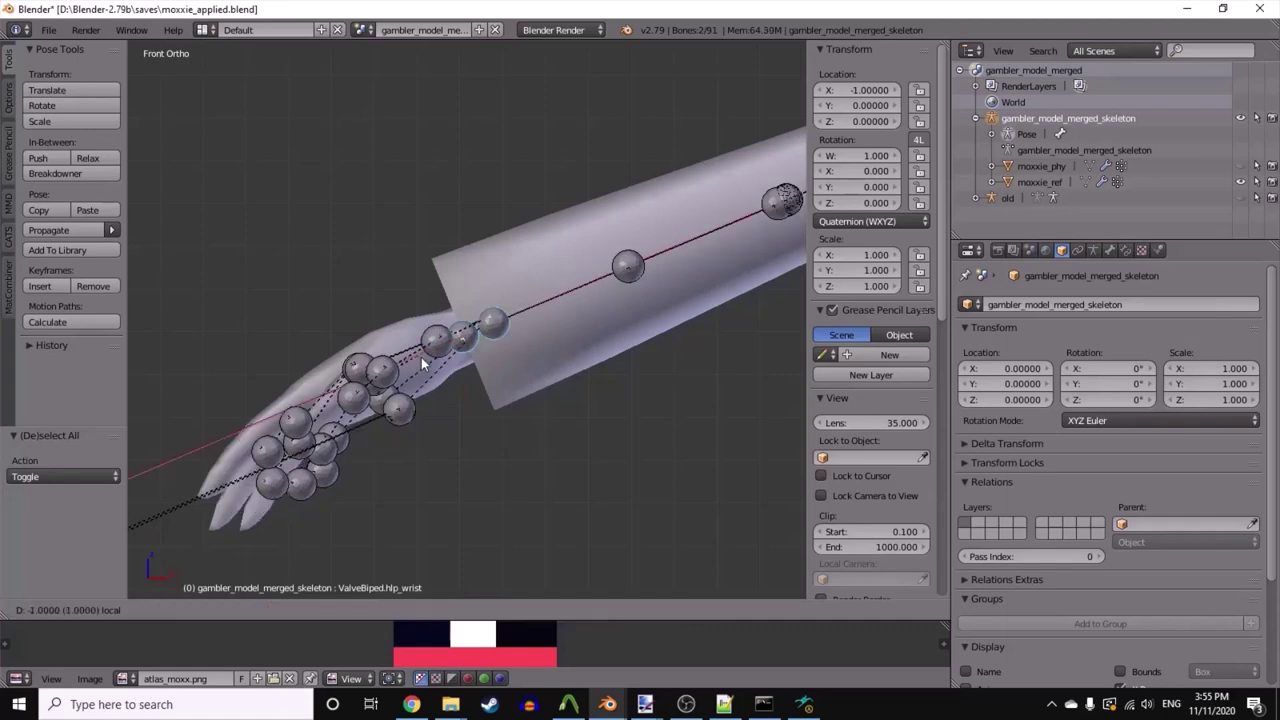
{"action": "left_click", "coordinate": [424, 356]}
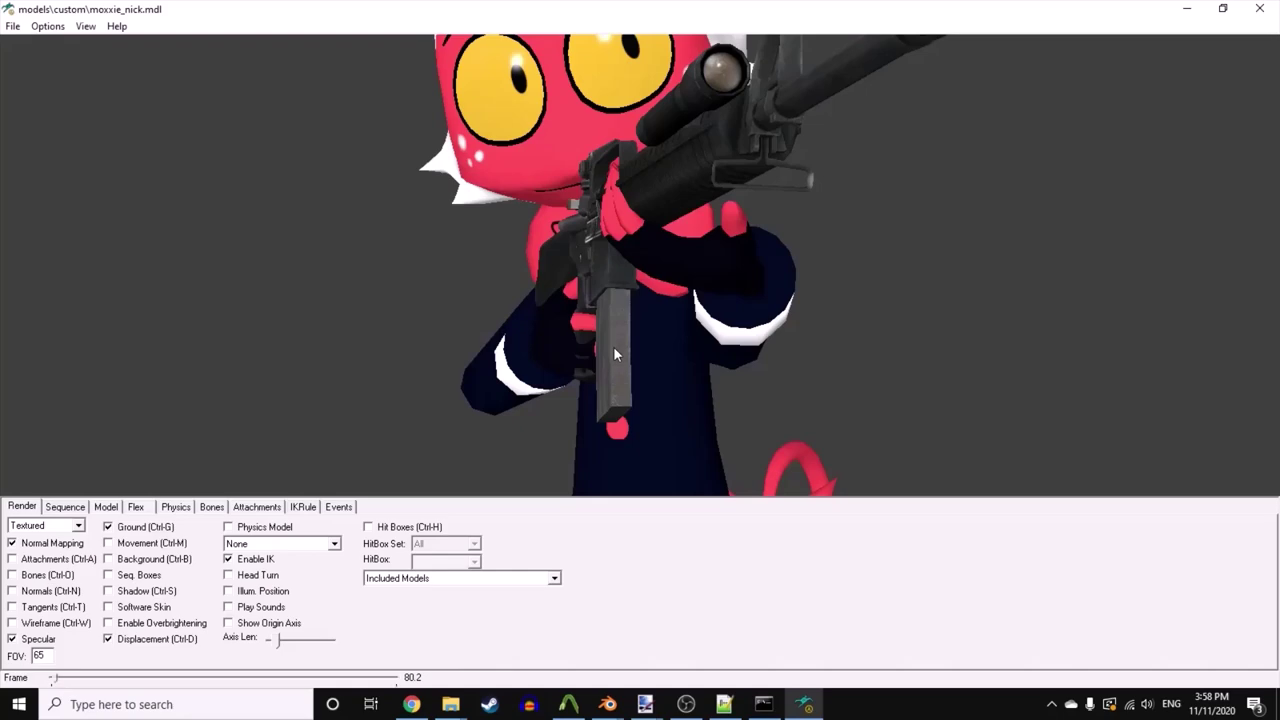
{"action": "left_click_drag", "start_coordinate": [627, 402], "coordinate": [653, 381]}
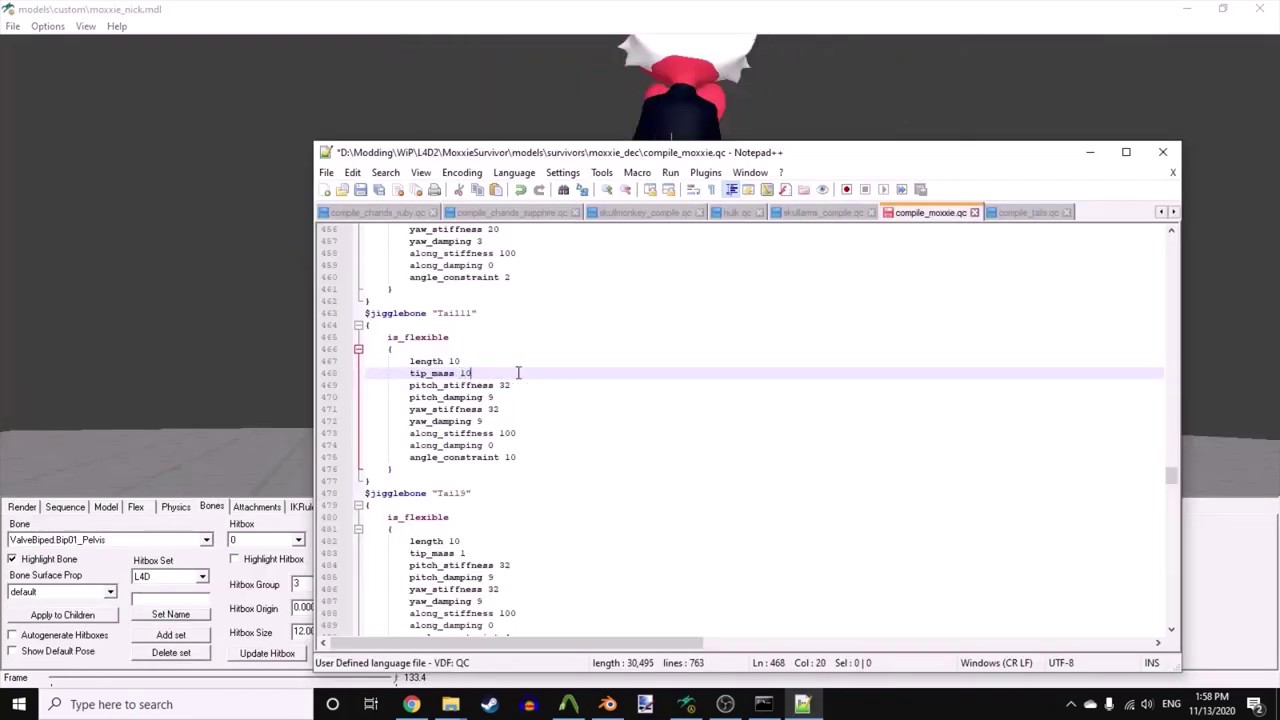
- Compile compile_moxxie.qc in Crowbar and inspect the tail's motion in the model viewer from behind and from the side
{"action": "left_click", "coordinate": [568, 704]}
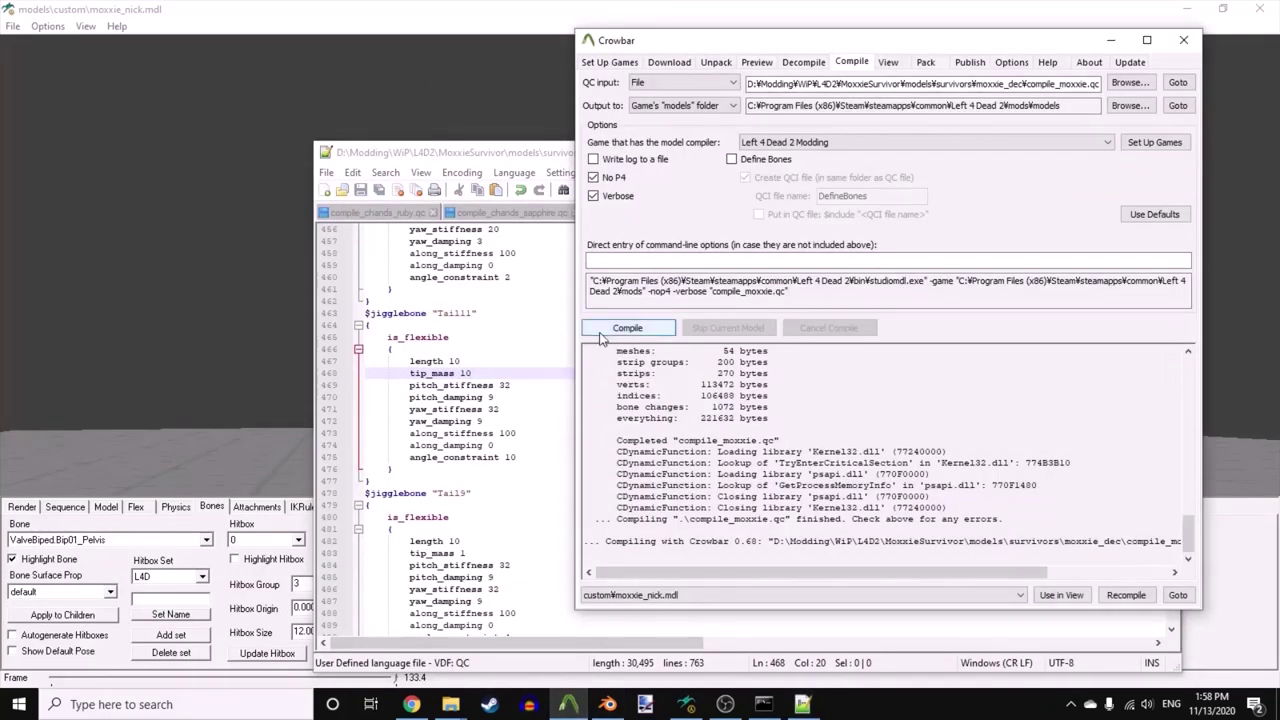
{"action": "left_click", "coordinate": [603, 333]}
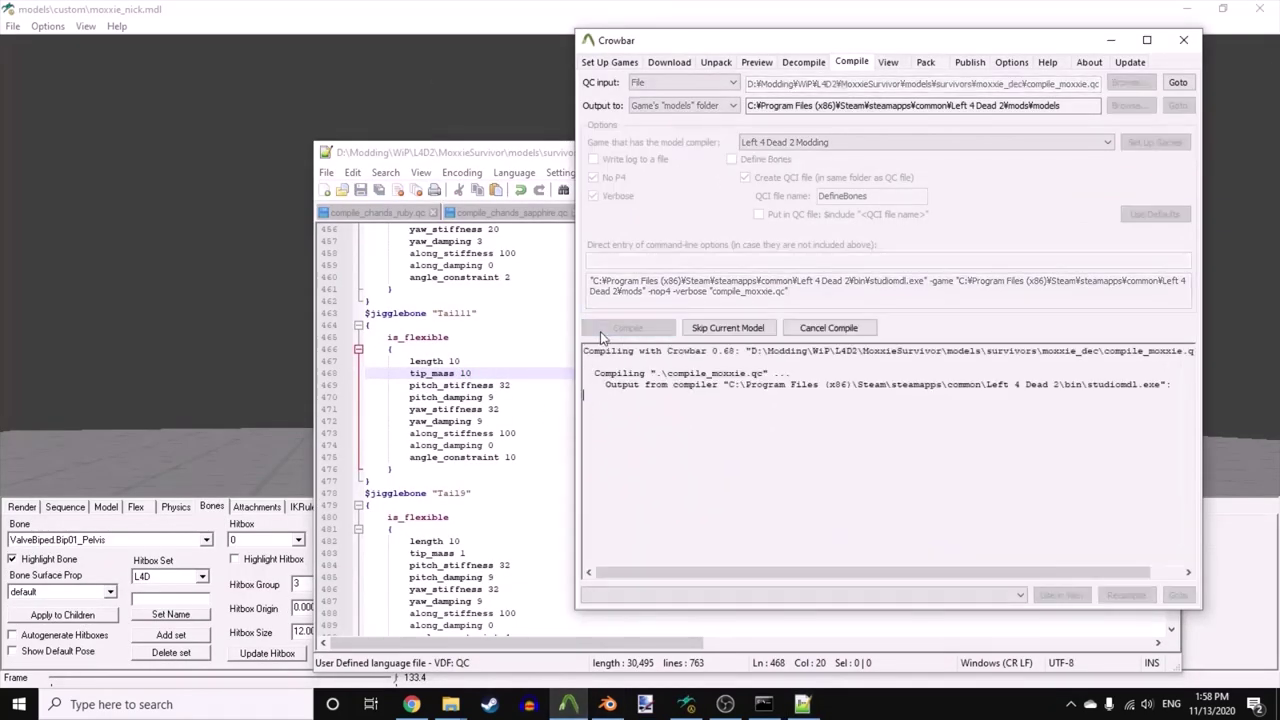
{"action": "left_click", "coordinate": [229, 317]}
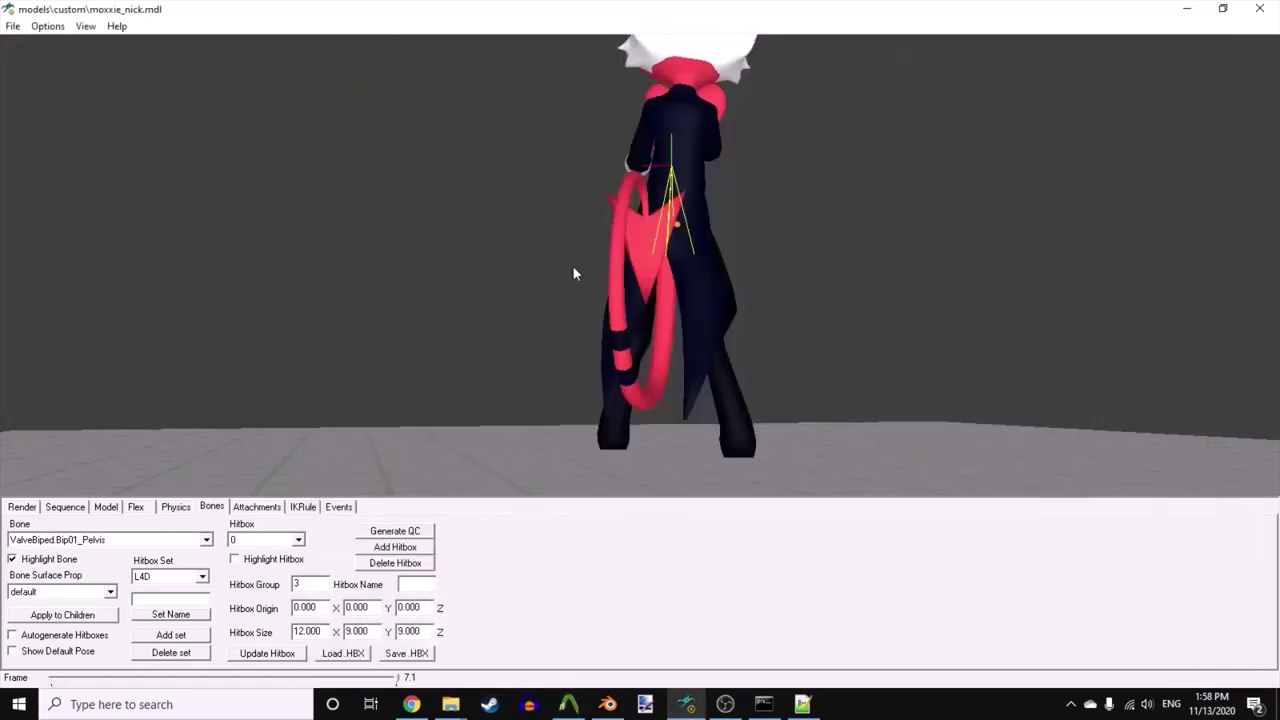
{"action": "left_click_drag", "start_coordinate": [694, 250], "coordinate": [669, 251]}
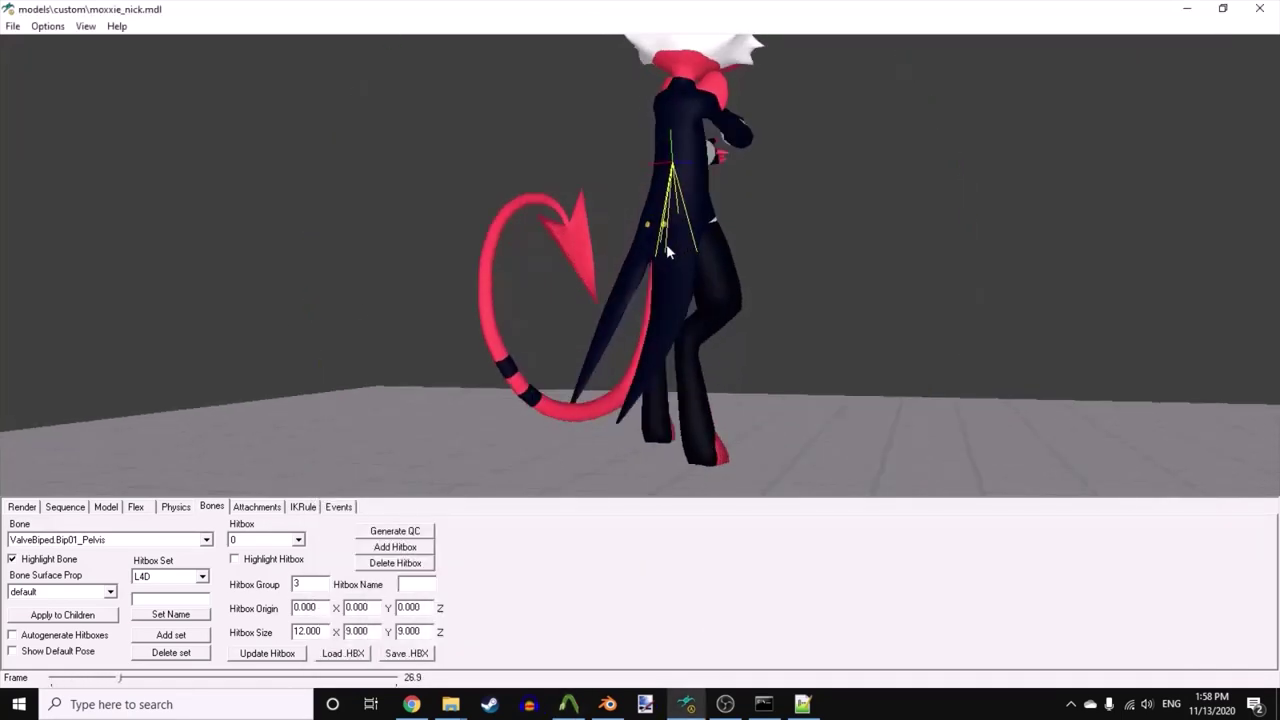
{"action": "mouse_move", "coordinate": [669, 251]}
{"action": "right_mouse_down"}
{"action": "mouse_move", "coordinate": [669, 272]}
{"action": "mouse_move", "coordinate": [669, 258]}
{"action": "right_mouse_up"}
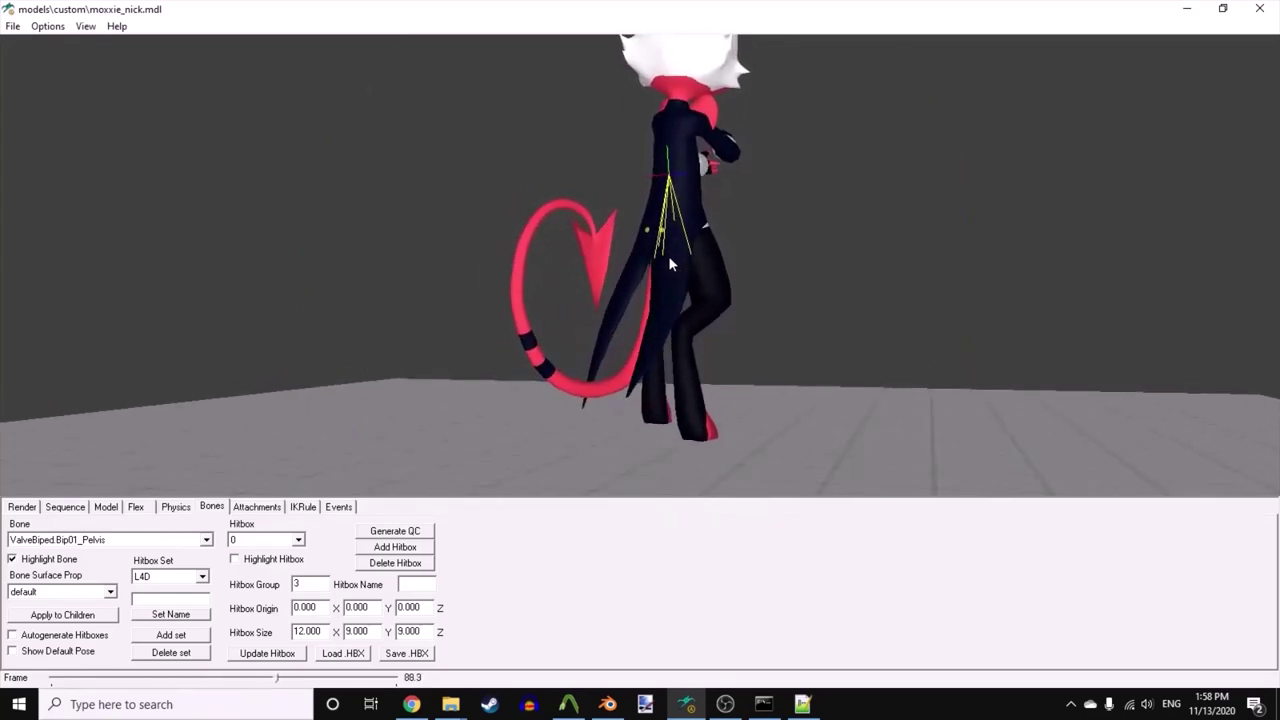
{"action": "left_click_drag", "start_coordinate": [669, 258], "coordinate": [724, 258]}
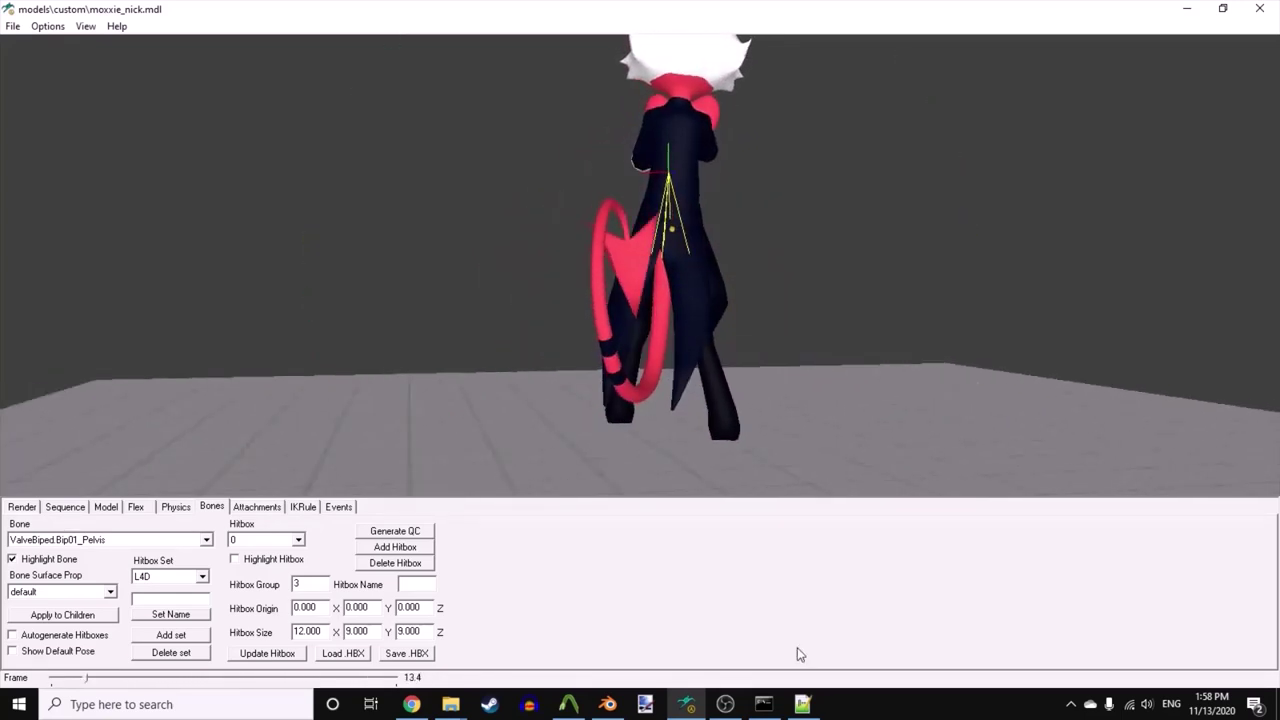
- In compile_moxxie.qc, set the Tail9 jigglebone's tip_mass to 5 and place the cursor at its angle_constraint value
{"action": "left_click", "coordinate": [803, 704]}
{"action": "scroll", "coordinate": [600, 385], "scroll_direction": "down", "scroll_amount": 2}
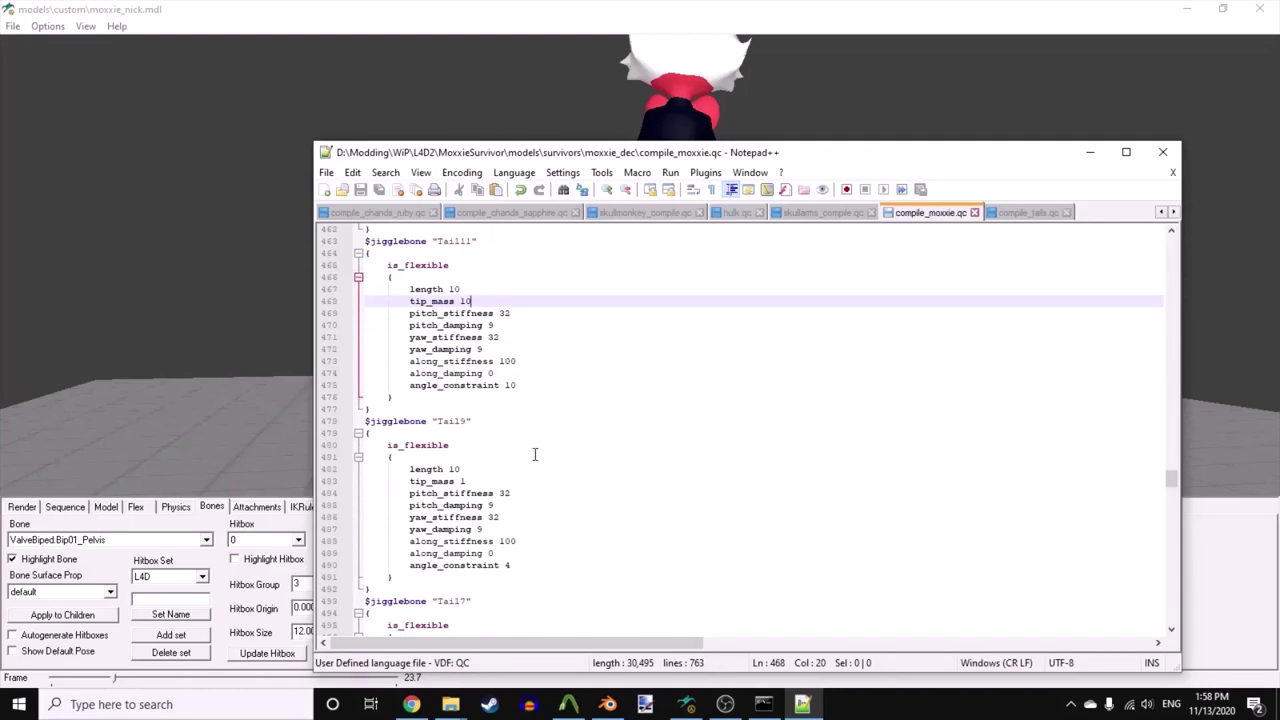
{"action": "left_click", "coordinate": [467, 481]}
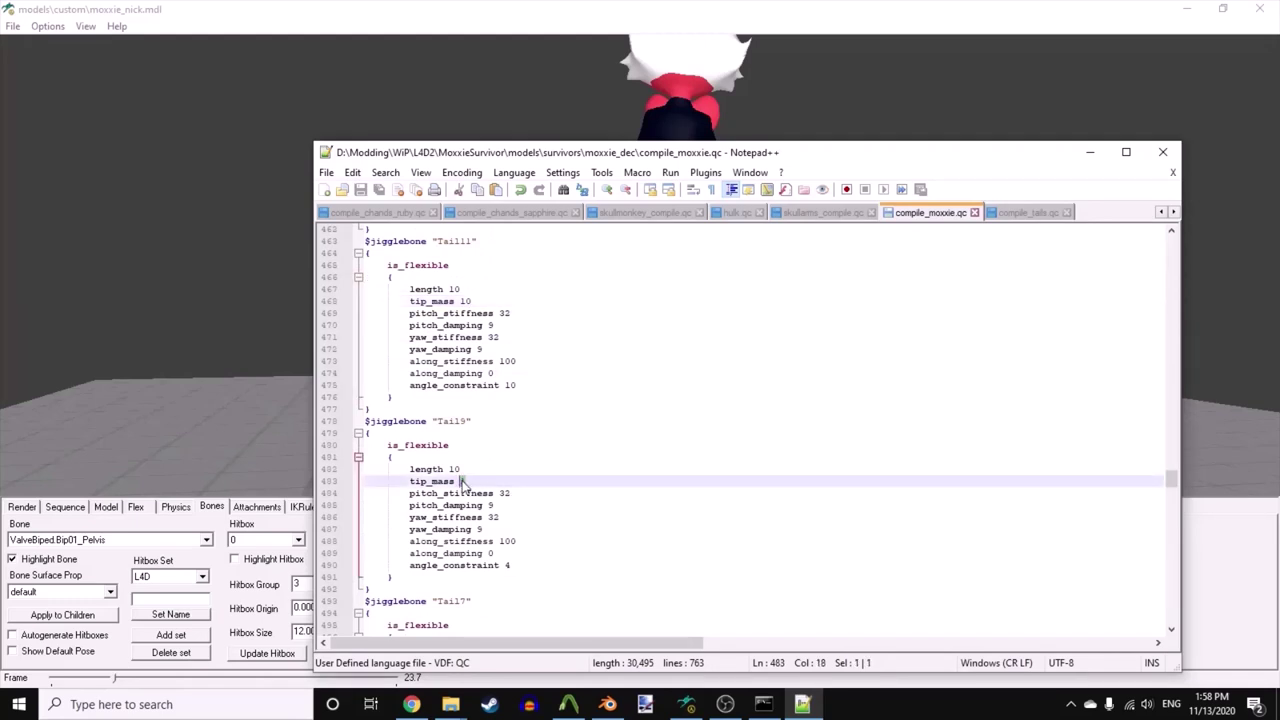
{"action": "type", "text": "5"}
{"action": "left_click", "coordinate": [517, 564]}
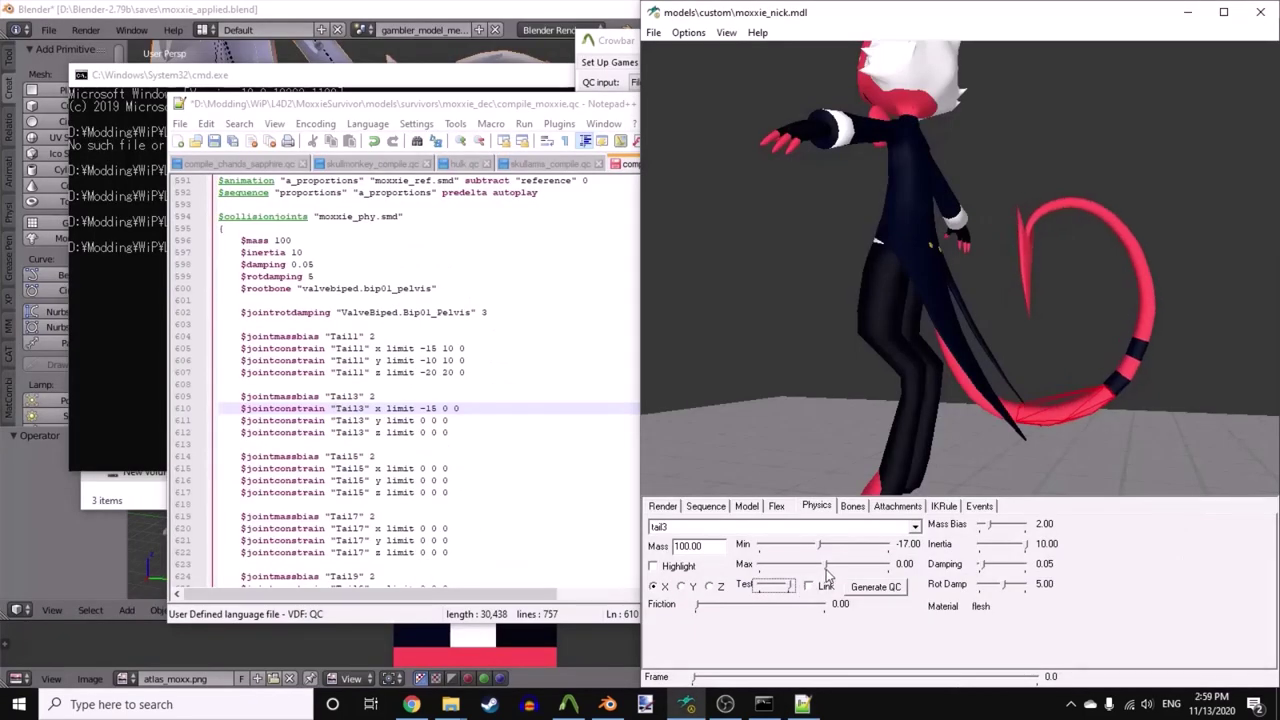
- Test tail3's X rotation with a maximum of 17 in the model viewer, and set Tail3's maximum x limit to 15 in the QC
{"action": "left_click_drag", "start_coordinate": [826, 566], "coordinate": [831, 577]}
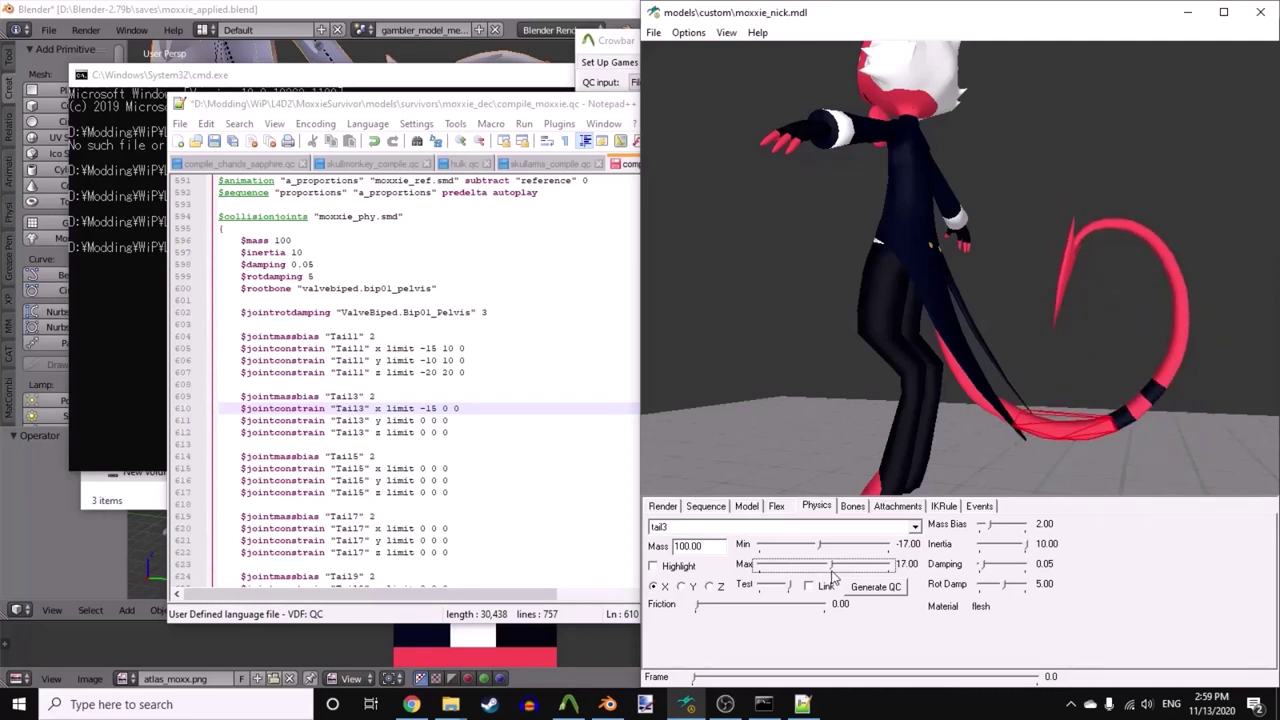
{"action": "left_click", "coordinate": [445, 410]}
{"action": "type", "text": "15"}
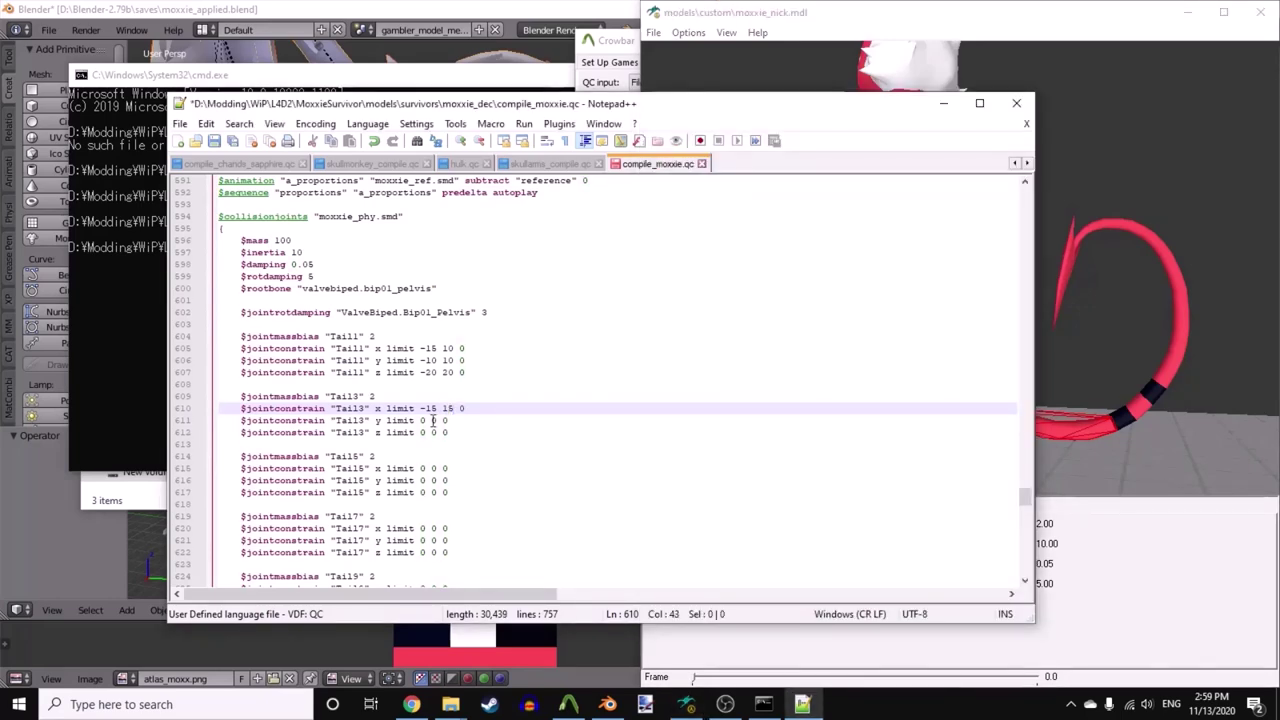
{"action": "left_click", "coordinate": [425, 420]}
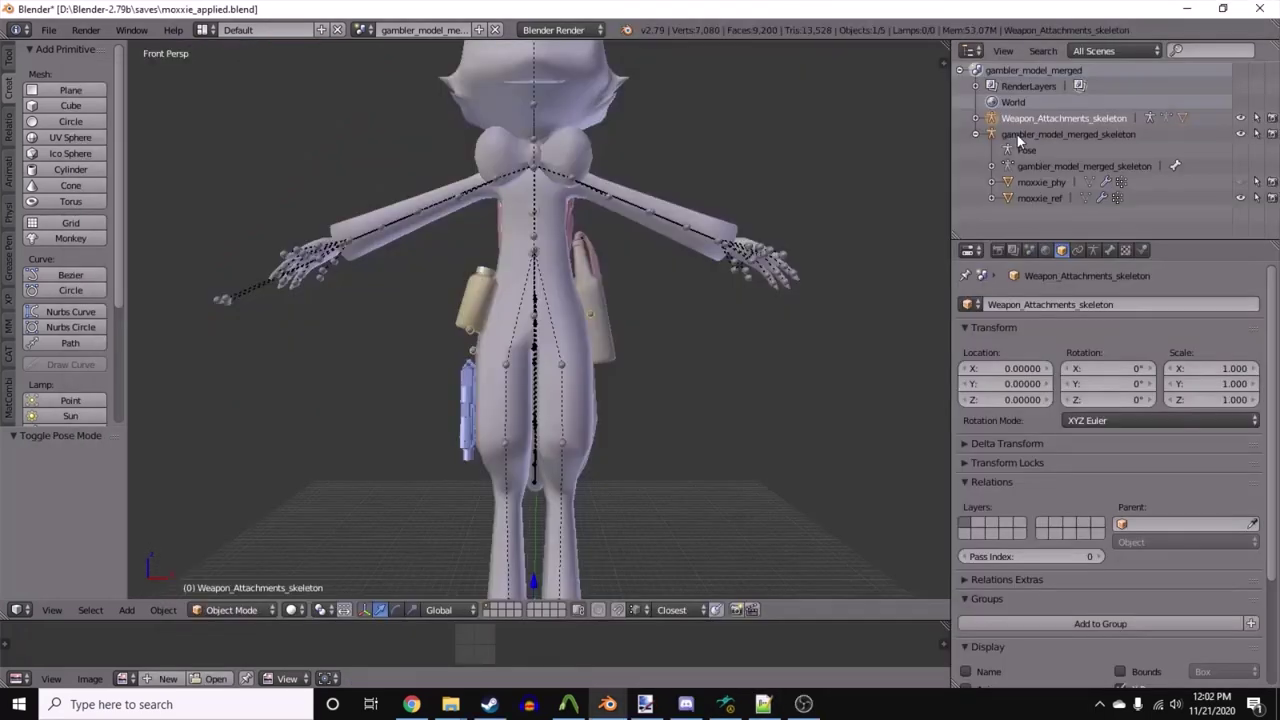
- In Blender, join Weapon_Attachments_skeleton into gambler_model_merged_skeleton and enter Pose Mode with no bones selected
{"action": "left_click", "coordinate": [1017, 135]}
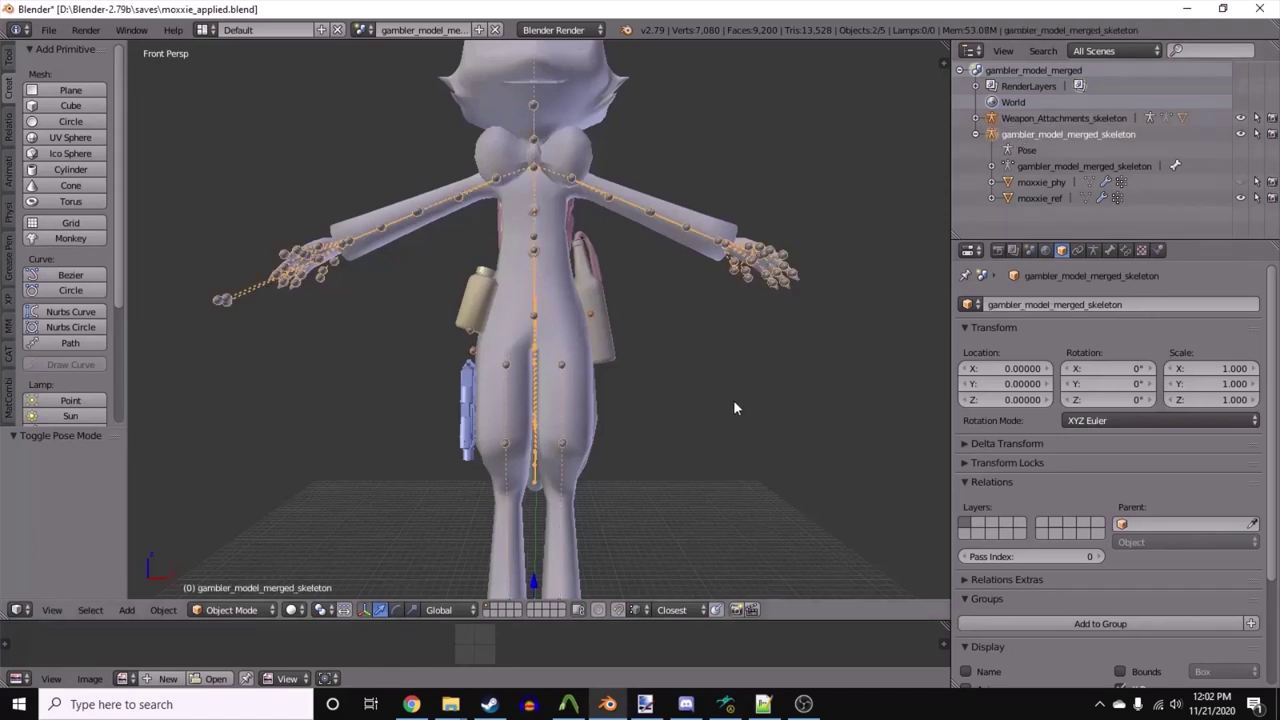
{"action": "key", "text": "ctrl+j"}
{"action": "key", "text": "ctrl+Tab"}
{"action": "key", "text": "a"}
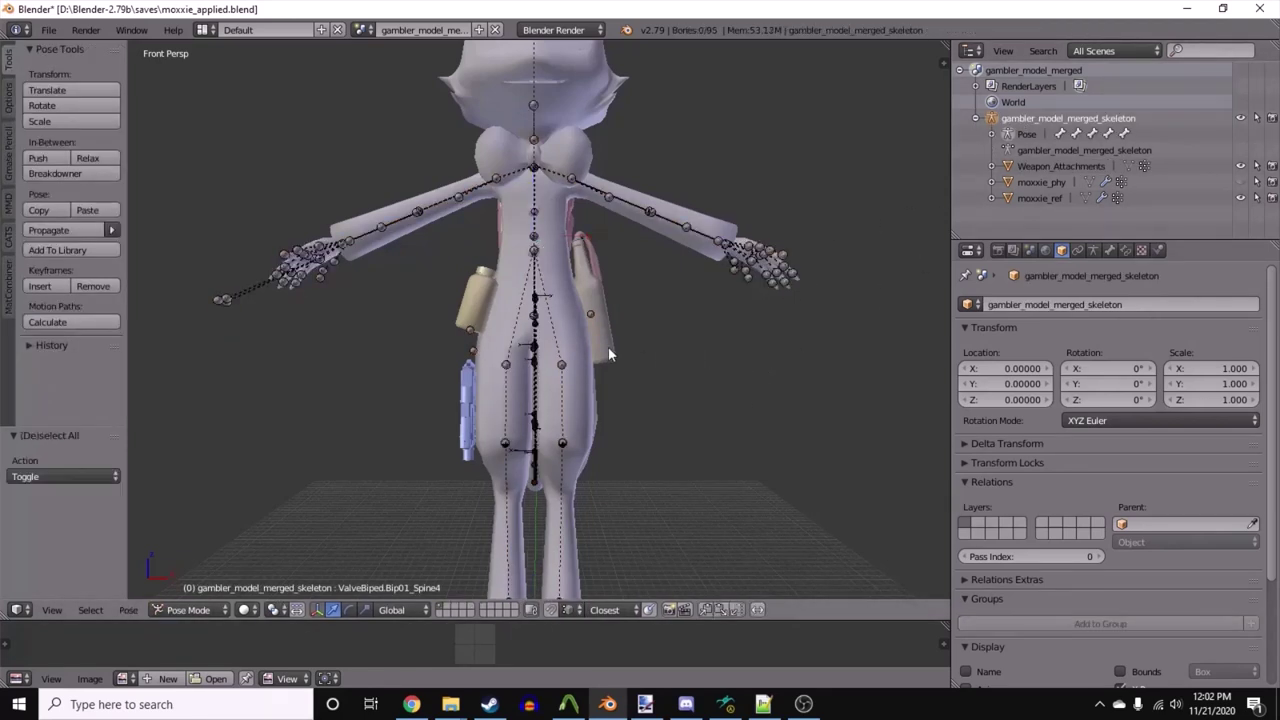
- Parent the attachment bone above the pistol to ValveBiped.Bip01_R_Thigh with Keep Offset, and select the Weapon_Attachments mesh
{"action": "middle_click_drag", "start_coordinate": [582, 347], "coordinate": [503, 313]}
{"action": "scroll", "coordinate": [648, 351], "scroll_direction": "up", "scroll_amount": 3}
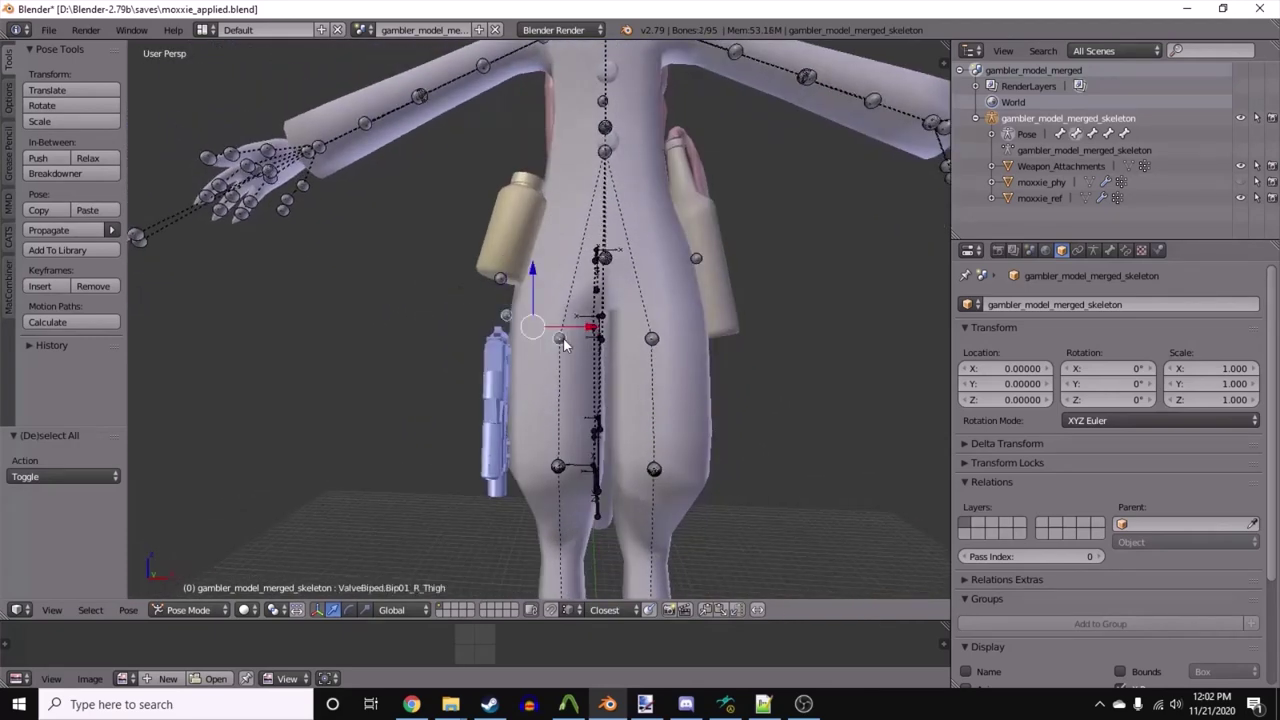
{"action": "key", "text": "Tab"}
{"action": "key", "text": "ctrl+p"}
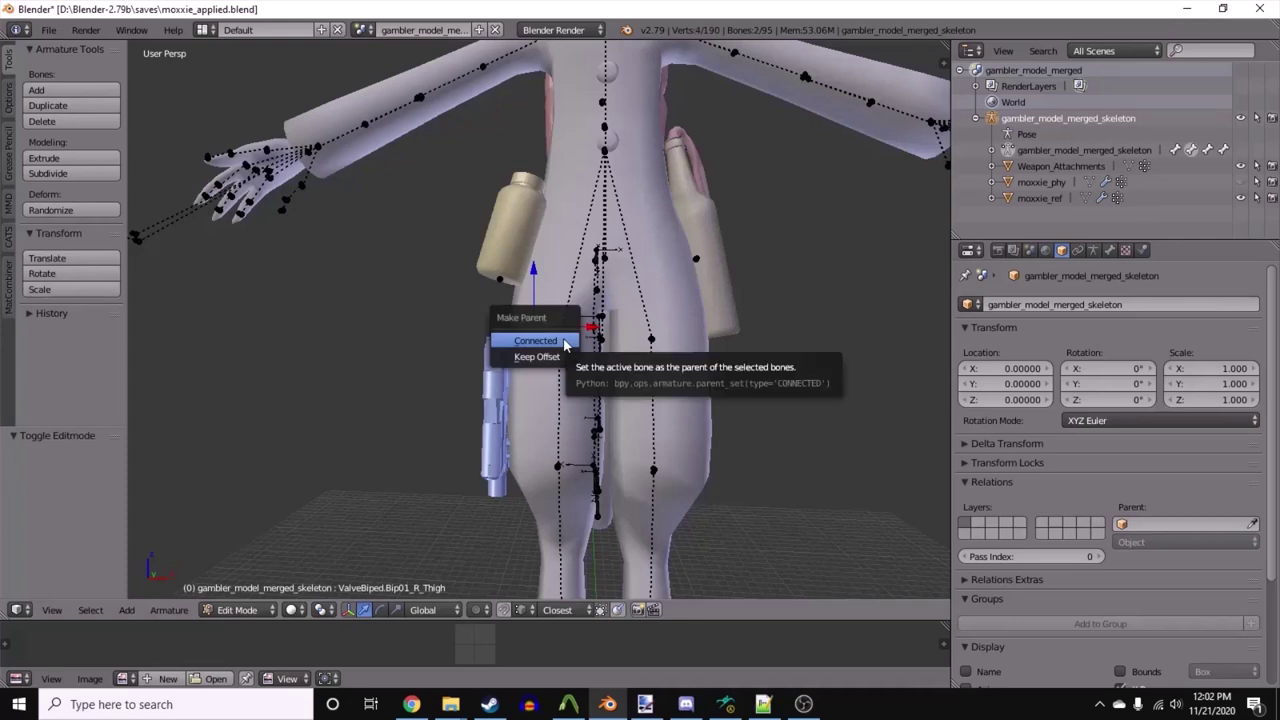
{"action": "left_click", "coordinate": [563, 352]}
{"action": "key", "text": "ctrl+Tab"}
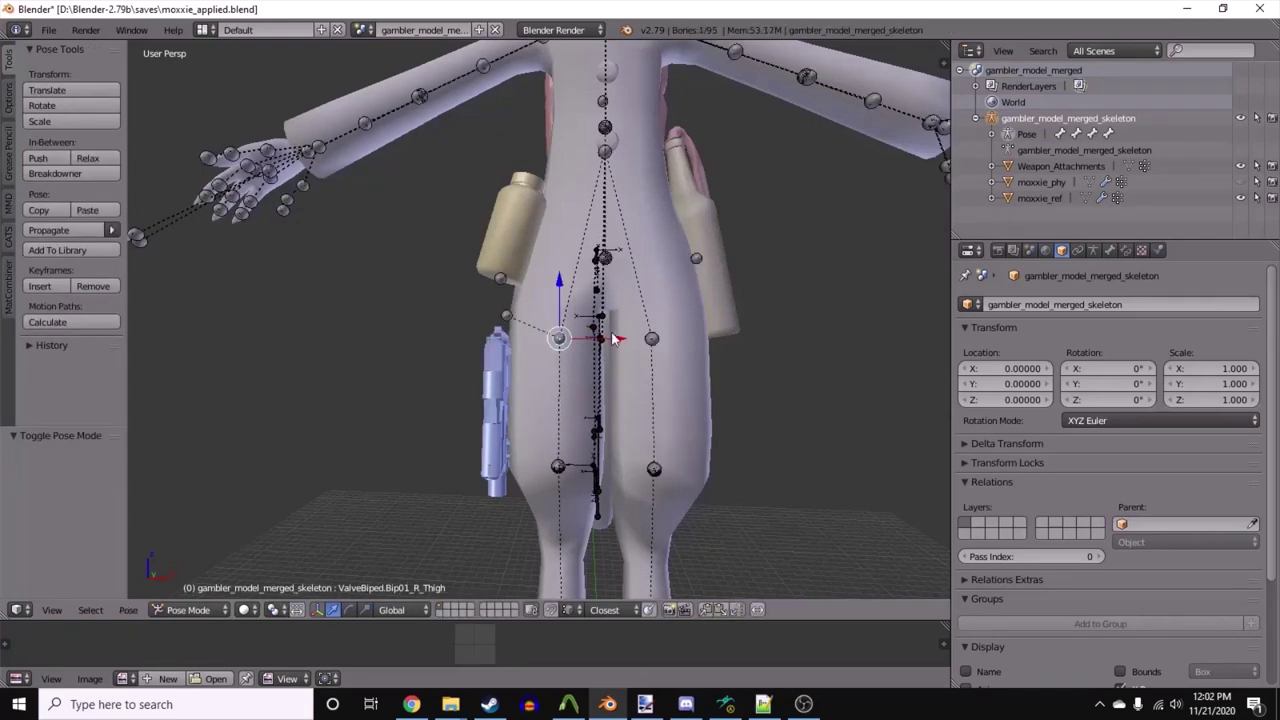
{"action": "right_click", "coordinate": [527, 370]}
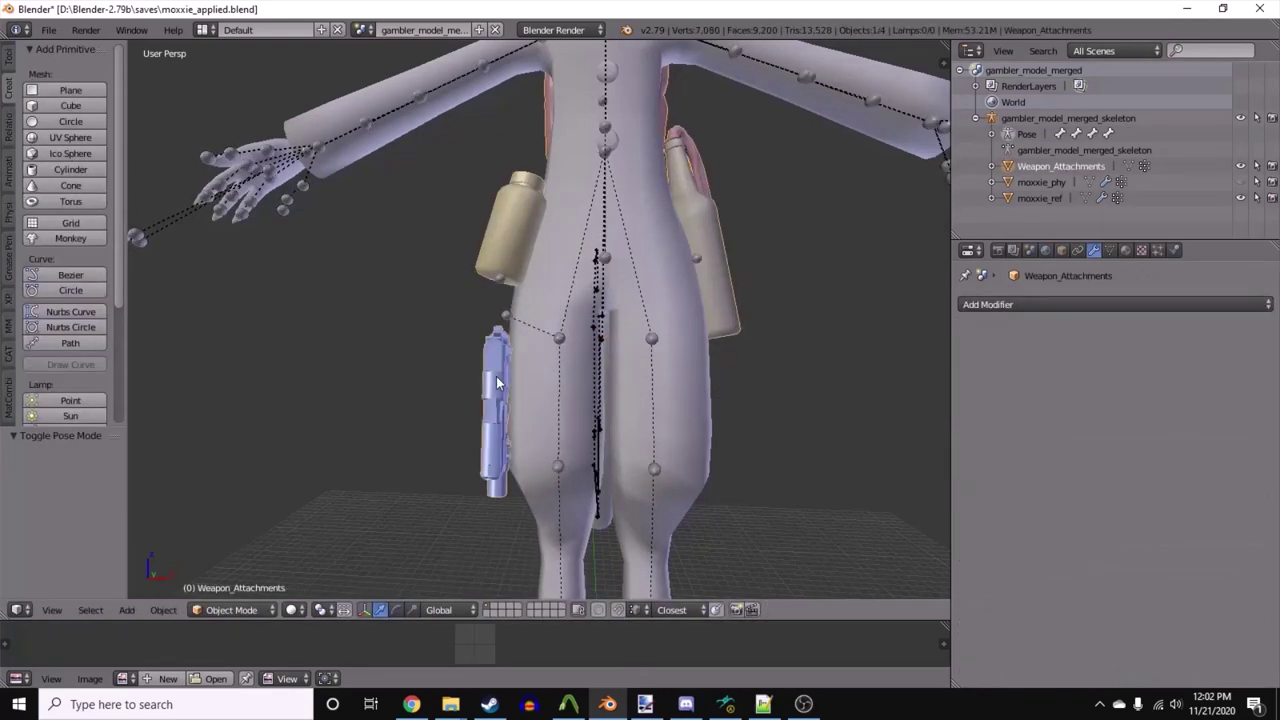
- Add an Armature modifier to Weapon_Attachments with gambler_model_merged_skeleton as its object
{"action": "left_click", "coordinate": [1124, 302]}
{"action": "left_click", "coordinate": [1066, 343]}
{"action": "left_click", "coordinate": [1040, 392]}
{"action": "left_click", "coordinate": [1020, 414]}
- Test the pistol attachment by trial-rotating the ValveBiped.Bip01_R_Thigh bone in Pose Mode, and cancel the rotation
{"action": "right_click", "coordinate": [569, 341]}
{"action": "key", "text": "r"}
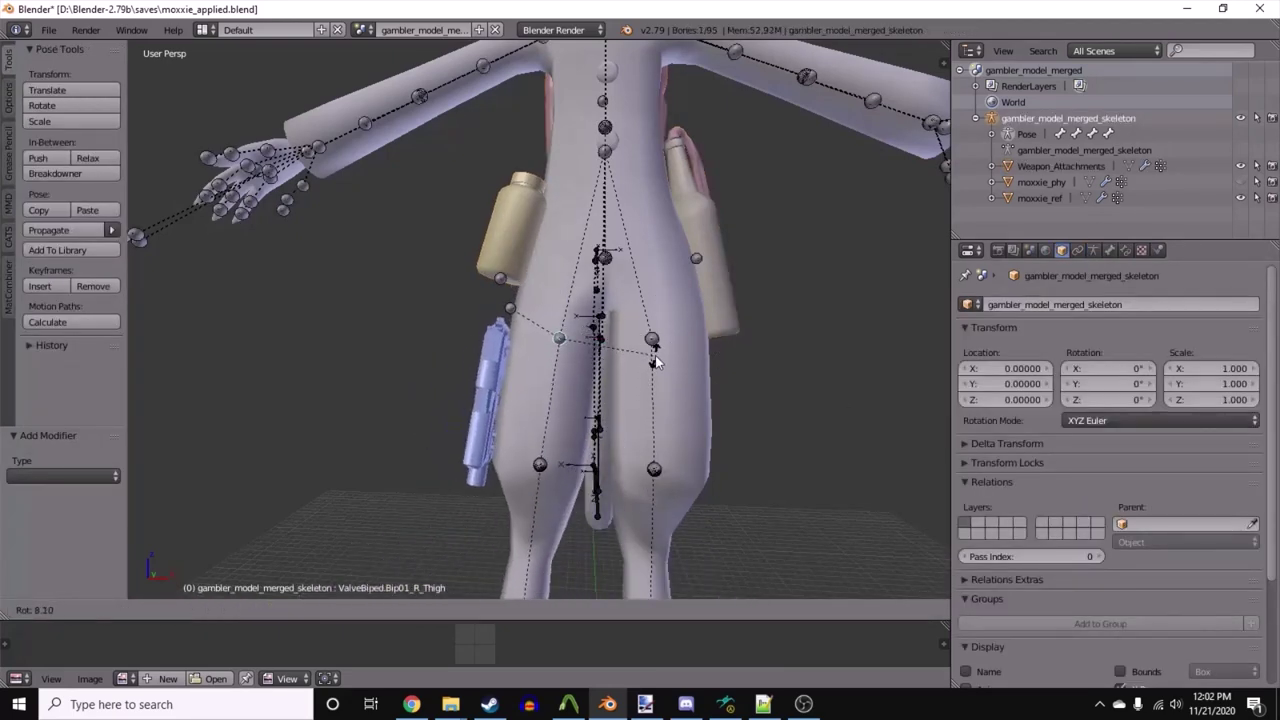
{"action": "right_click", "coordinate": [662, 355]}
{"action": "middle_click_drag", "start_coordinate": [709, 294], "coordinate": [430, 400], "text": "shift"}
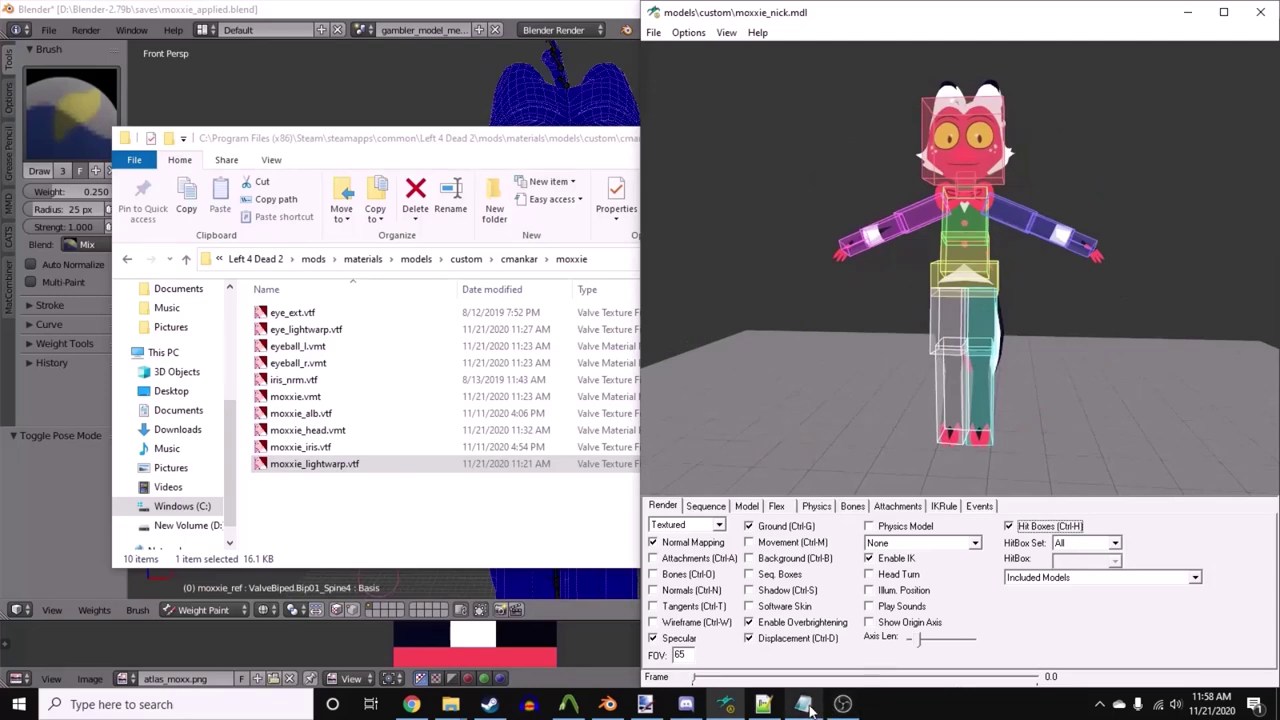
- Bring up the Notepad++ window, and read the hitbox order notes in hitbox list.txt before closing them
{"action": "left_click", "coordinate": [776, 706]}
{"action": "scroll", "coordinate": [666, 471], "scroll_direction": "down", "scroll_amount": 1}
{"action": "scroll", "coordinate": [660, 468], "scroll_direction": "up", "scroll_amount": 1}
{"action": "left_click_drag", "start_coordinate": [674, 232], "coordinate": [640, 135]}
{"action": "left_click", "coordinate": [803, 706]}
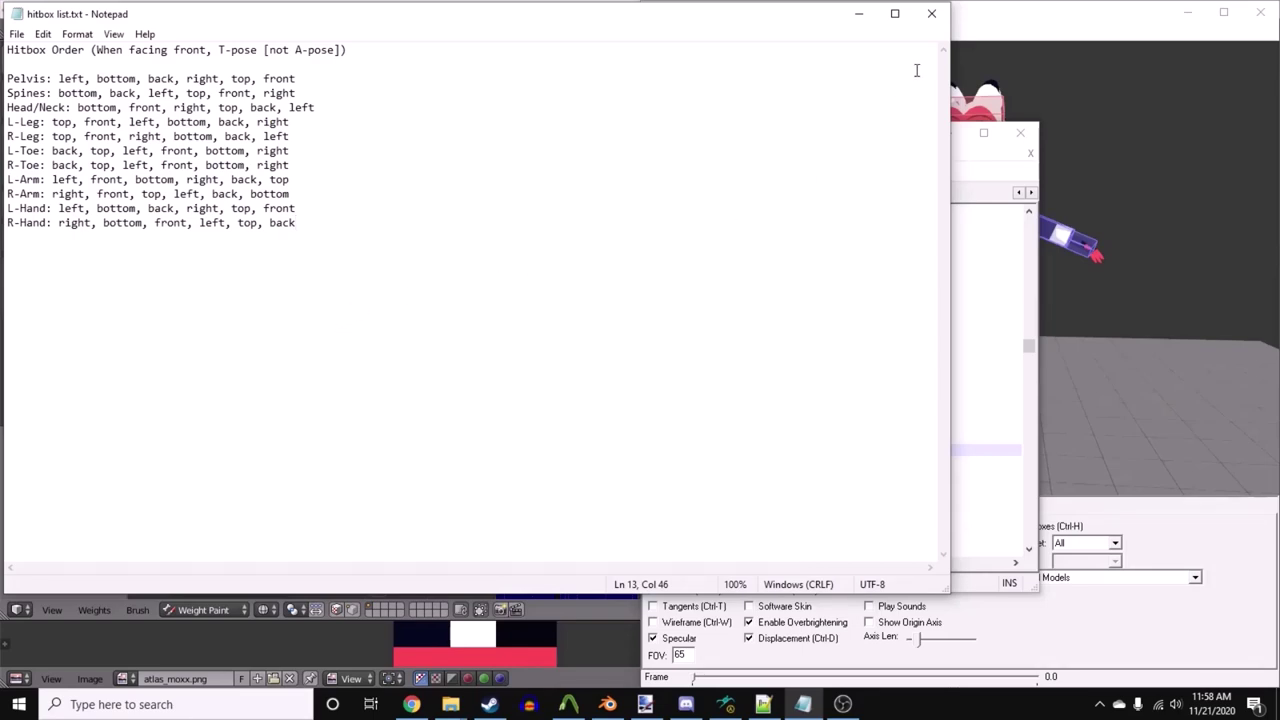
{"action": "left_click", "coordinate": [931, 14]}
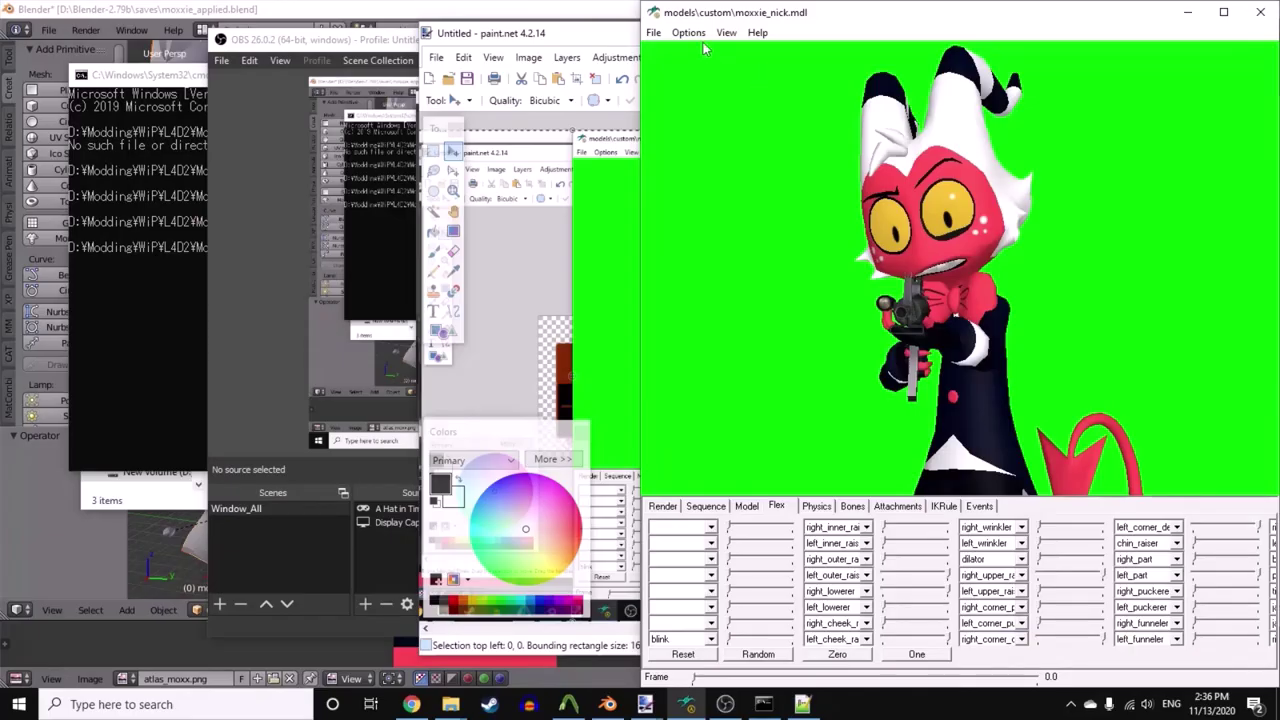
- Set the model viewer's background color to dark gray with red, green and blue at 55
{"action": "left_click", "coordinate": [688, 32]}
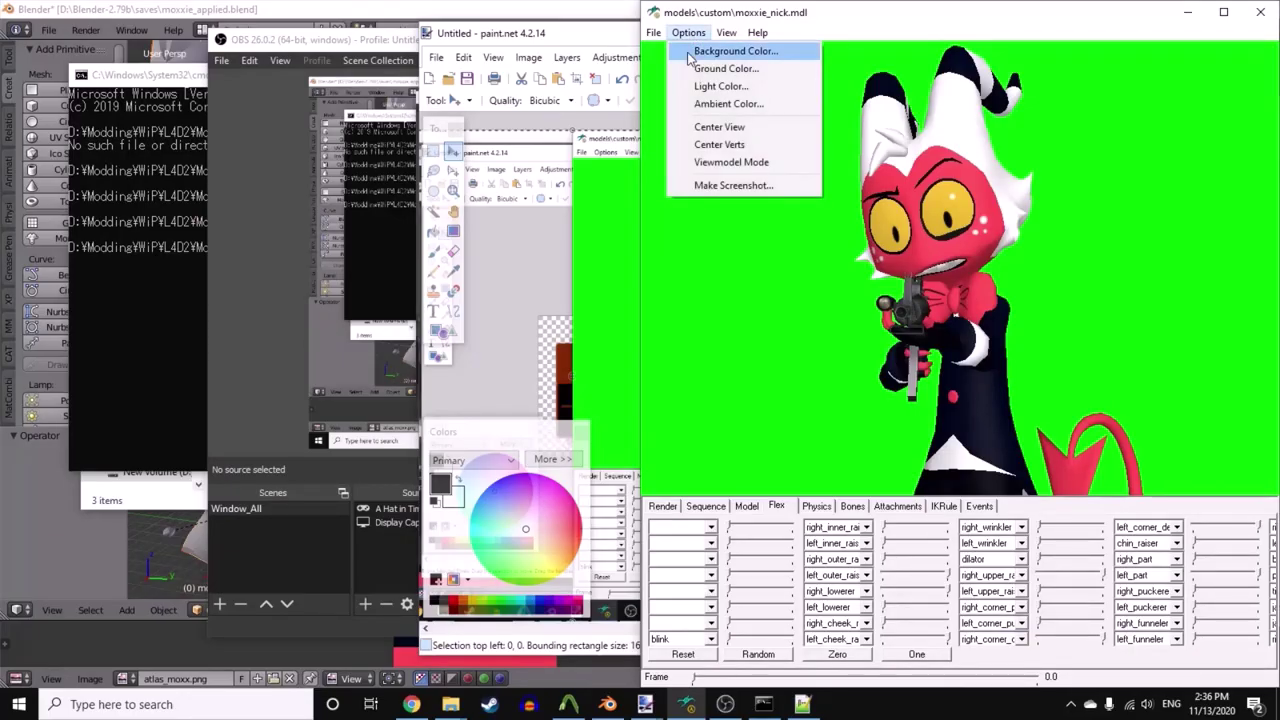
{"action": "left_click", "coordinate": [715, 49]}
{"action": "left_click", "coordinate": [722, 176]}
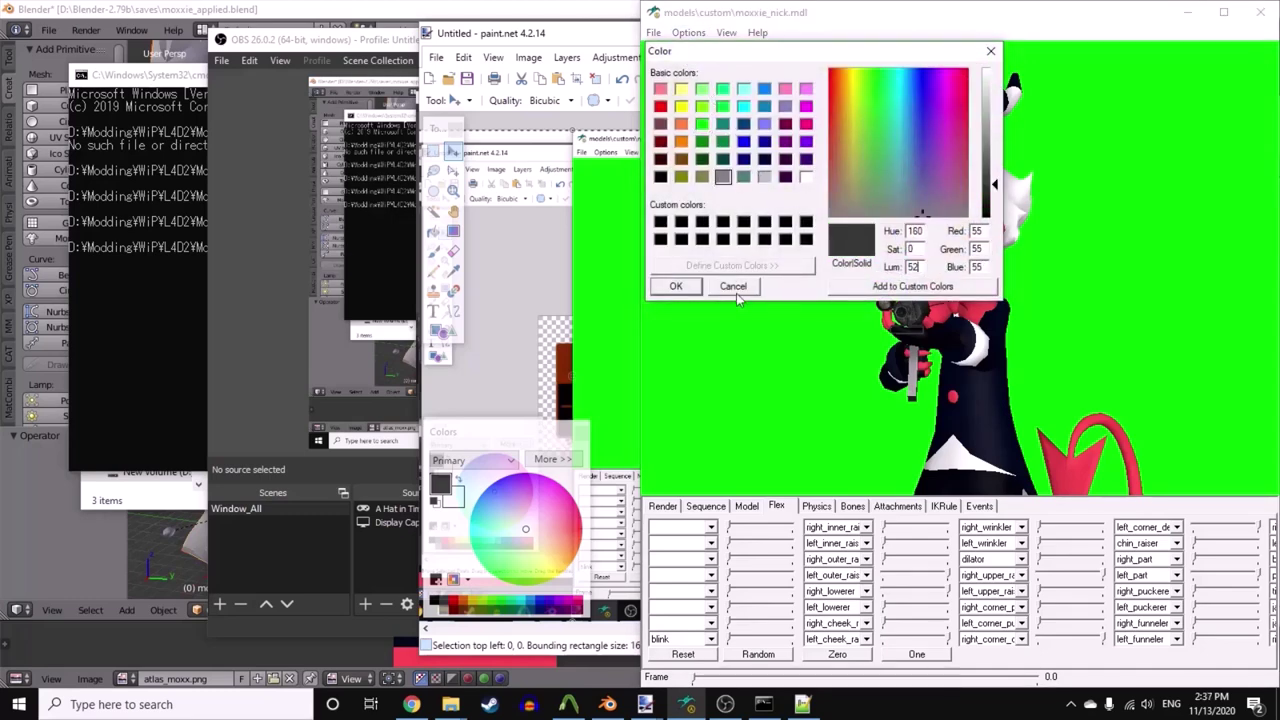
{"action": "left_click", "coordinate": [675, 286]}
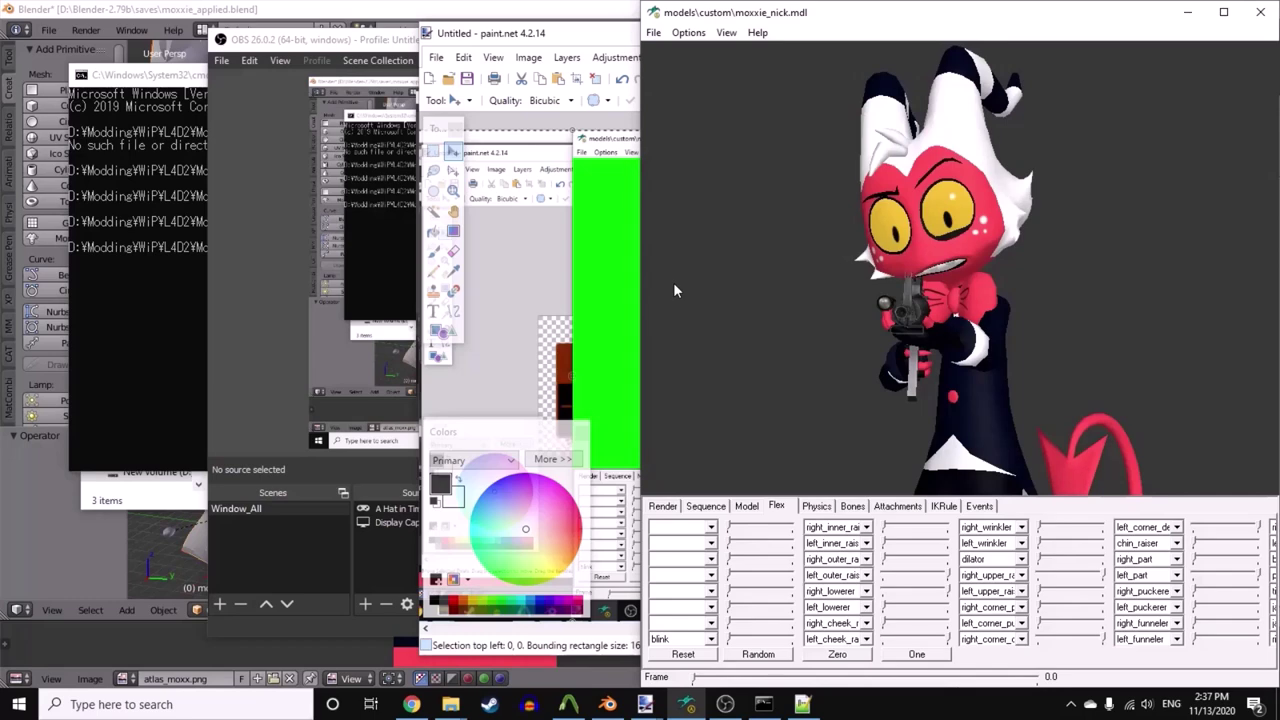
- Switch to paint.net and paste the screenshot of the gray-background model viewer into Layer 2 of the untitled image
{"action": "left_click", "coordinate": [527, 40]}
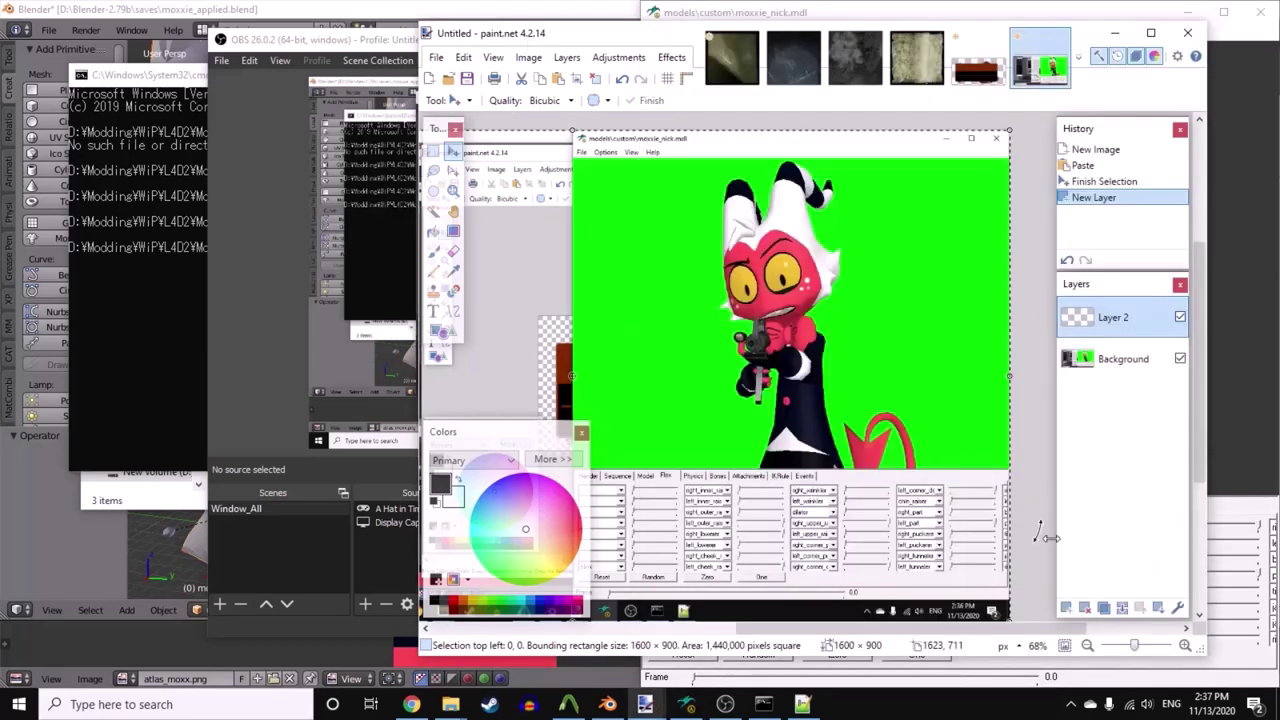
{"action": "left_click", "coordinate": [1066, 608]}
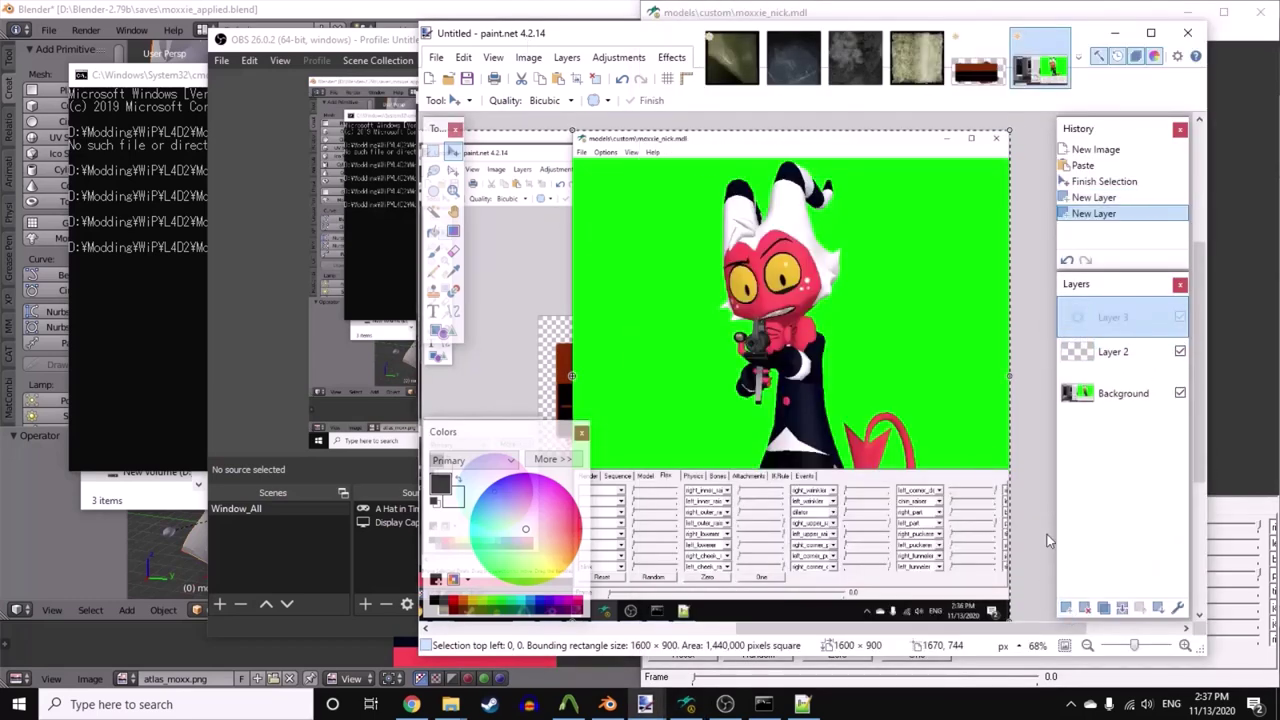
{"action": "left_click", "coordinate": [1086, 608]}
{"action": "key", "text": "ctrl+v"}
{"action": "scroll", "coordinate": [885, 422], "scroll_direction": "down", "scroll_amount": 3, "text": "ctrl"}
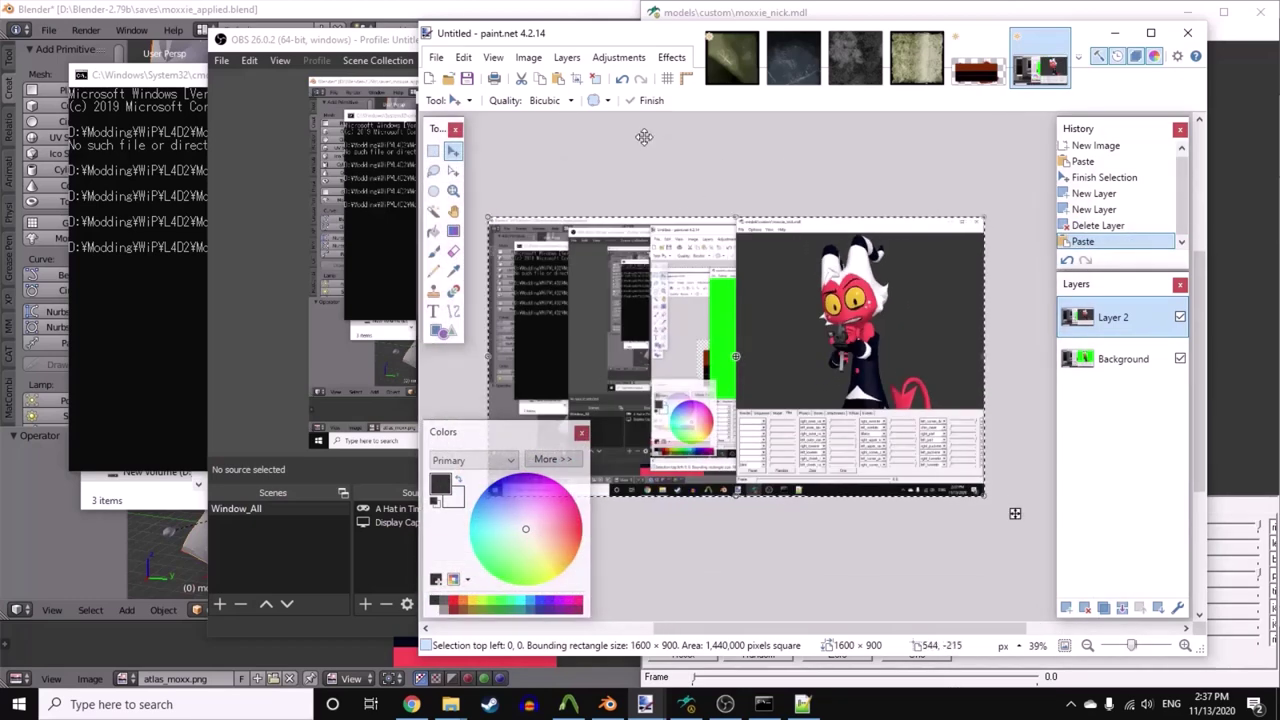
{"action": "left_click", "coordinate": [453, 171]}
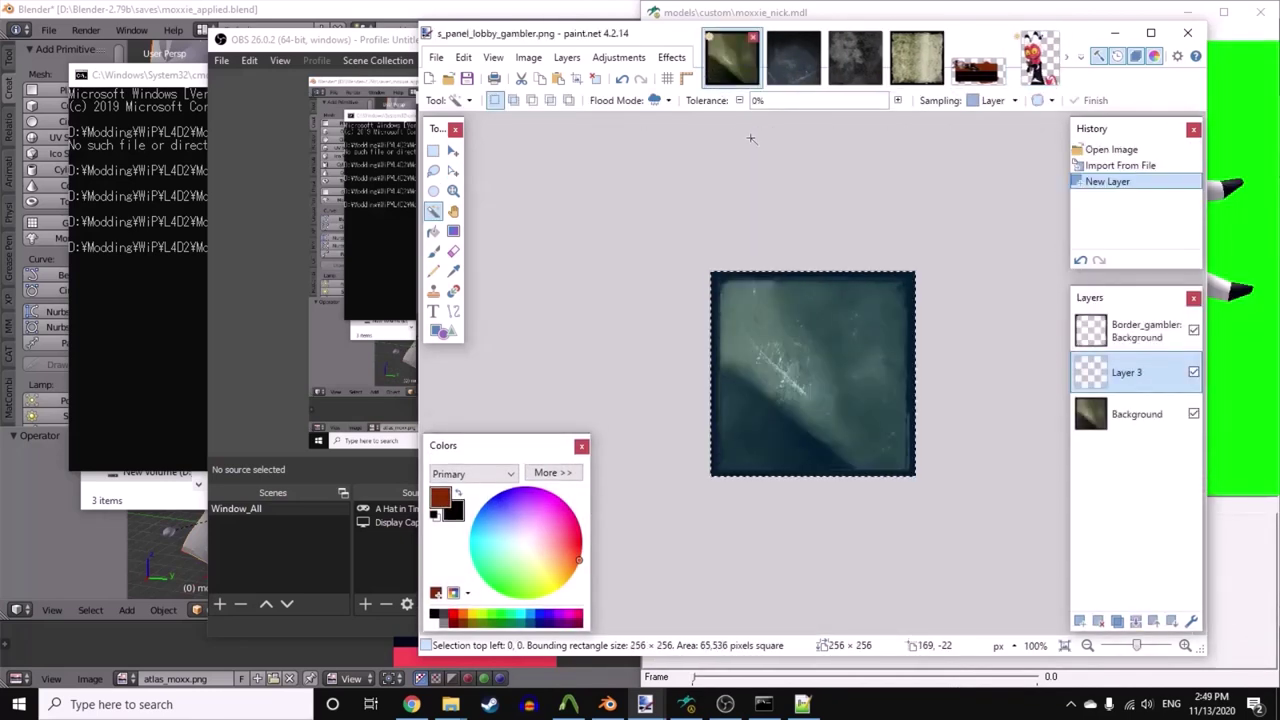
- Paste the character cutout into Layer 3 of s_panel_lobby_gambler.png, keeping the canvas size, and scale it down toward the panel
{"action": "key", "text": "ctrl+v"}
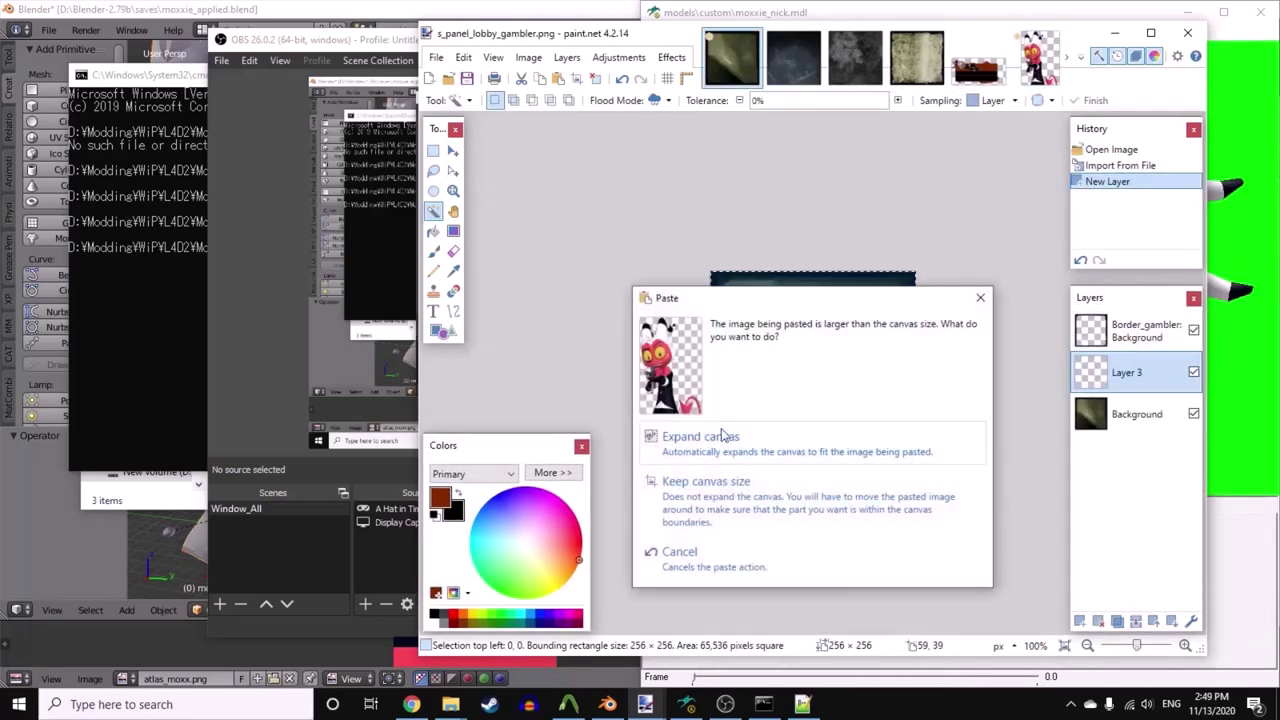
{"action": "left_click", "coordinate": [716, 500]}
{"action": "scroll", "coordinate": [822, 562], "scroll_direction": "down", "scroll_amount": 1, "text": "ctrl"}
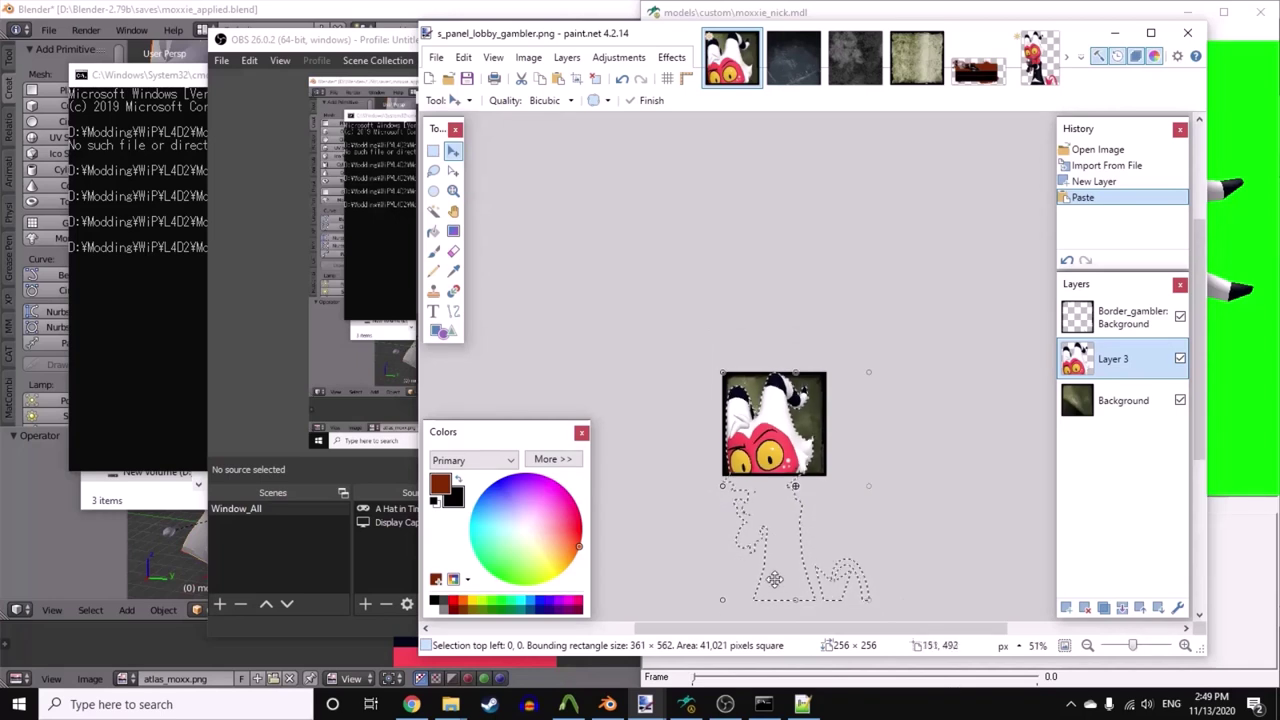
{"action": "left_click_drag", "start_coordinate": [727, 374], "coordinate": [733, 382]}
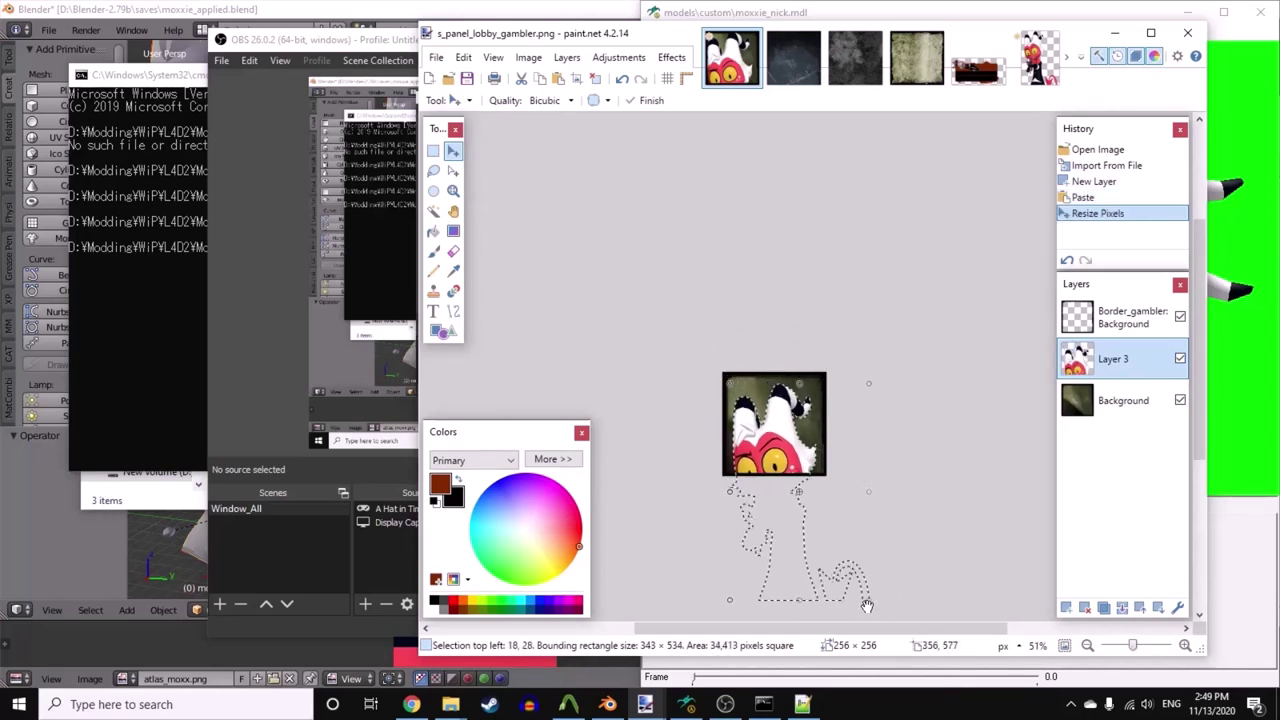
{"action": "left_click_drag", "start_coordinate": [867, 604], "coordinate": [820, 552]}
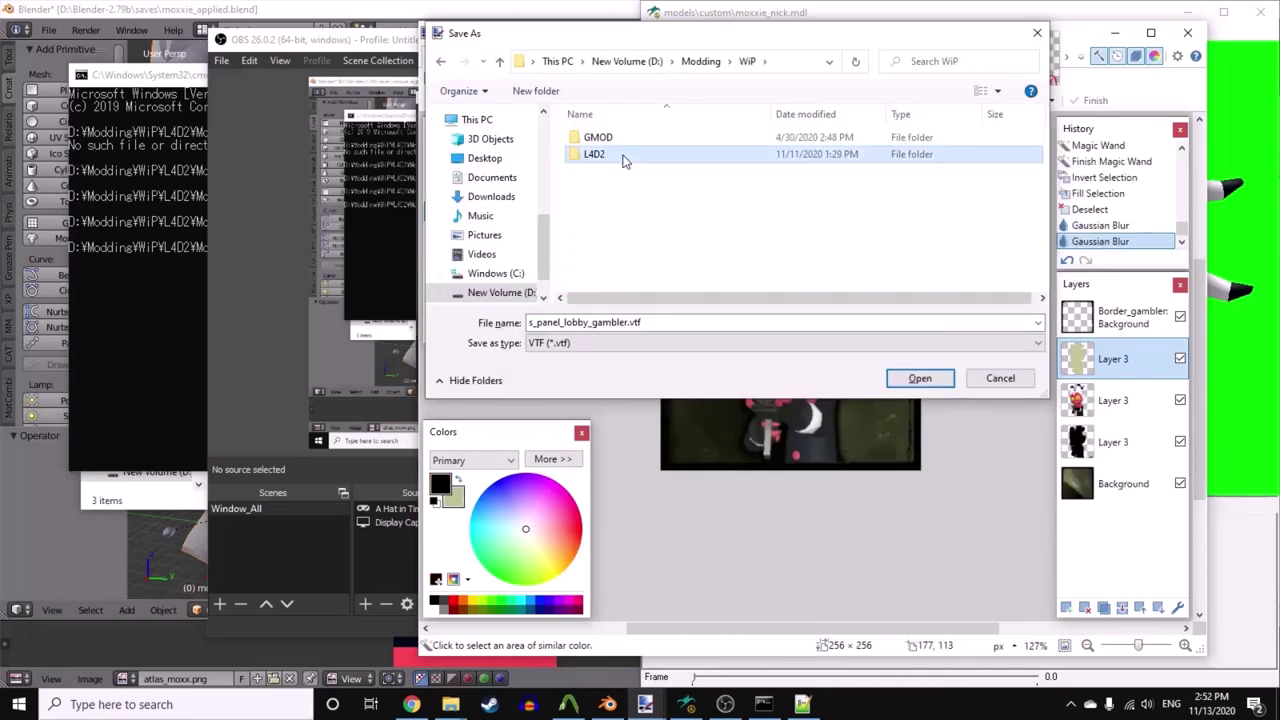
- Save the lobby panel as moxxie_nick_lobby.vtf in the MoxxieSurvivor materials\vgui folder
{"action": "double_click", "coordinate": [591, 151]}
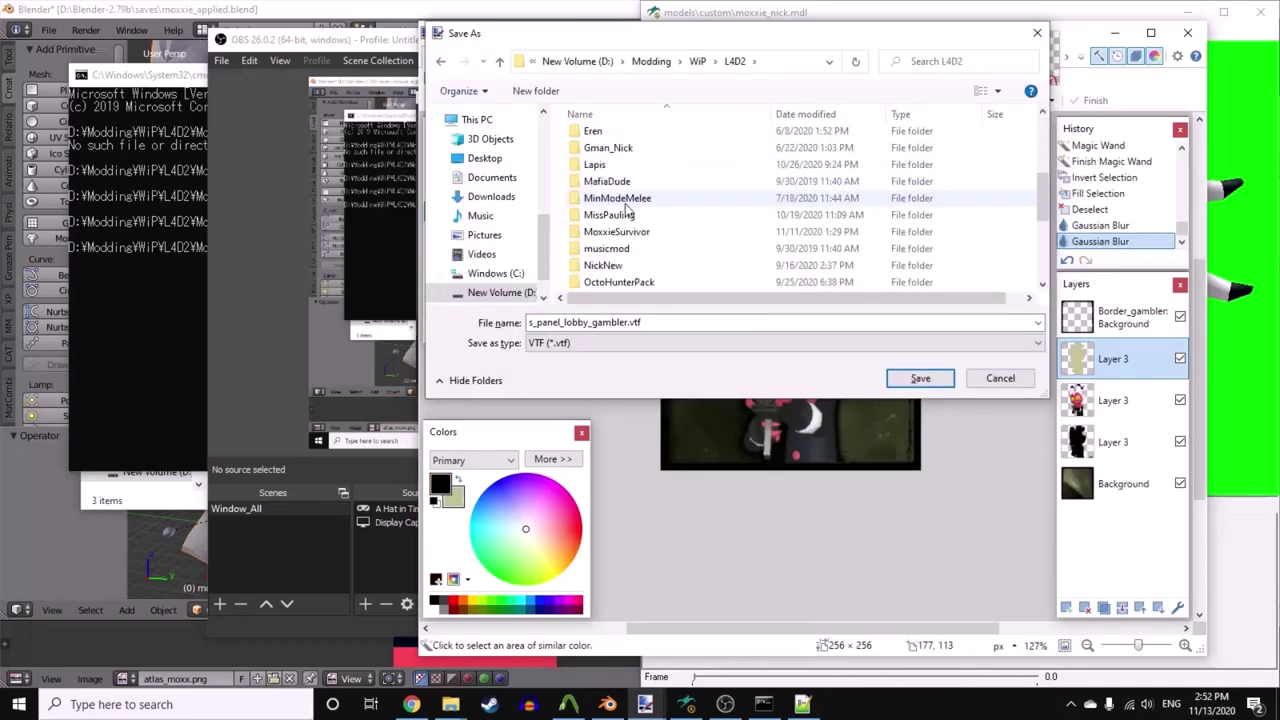
{"action": "double_click", "coordinate": [616, 231]}
{"action": "double_click", "coordinate": [600, 137]}
{"action": "left_click", "coordinate": [617, 139]}
{"action": "left_click", "coordinate": [603, 321]}
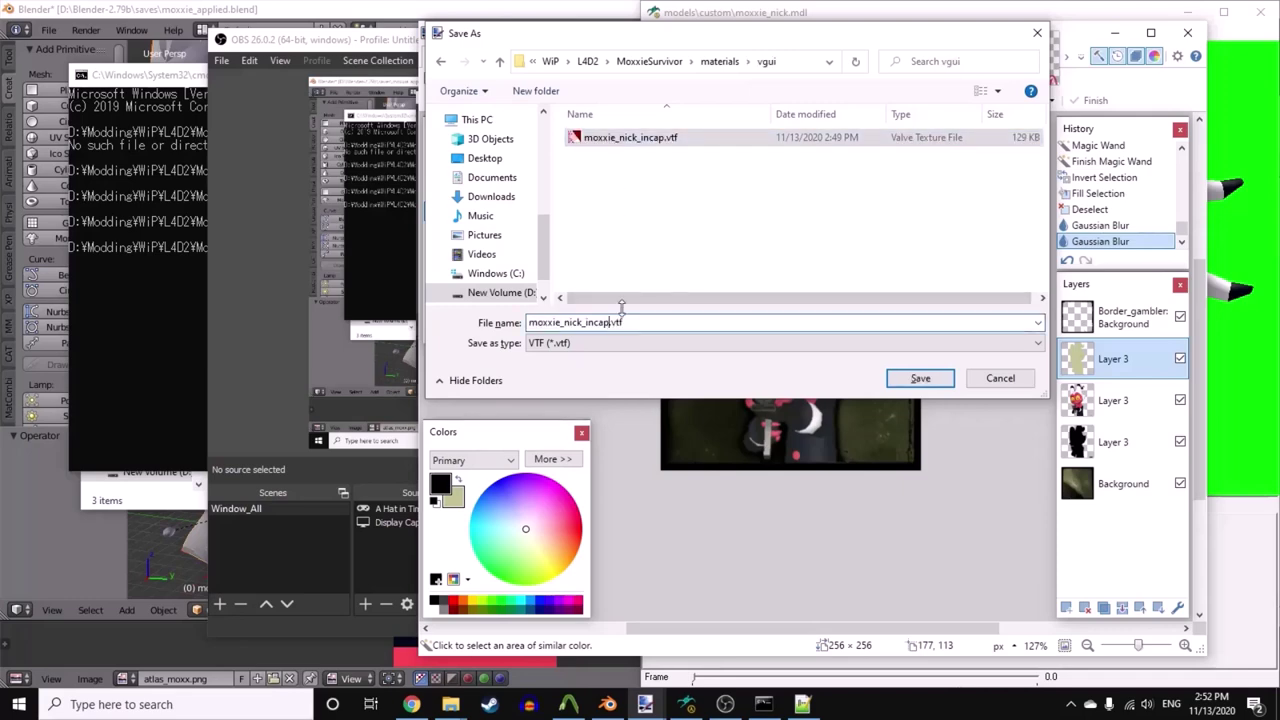
{"action": "key", "text": "BackSpace"}
{"action": "key", "text": "BackSpace"}
{"action": "key", "text": "BackSpace"}
{"action": "key", "text": "BackSpace"}
{"action": "key", "text": "BackSpace"}
{"action": "type", "text": "lobby"}
{"action": "key", "text": "Return"}
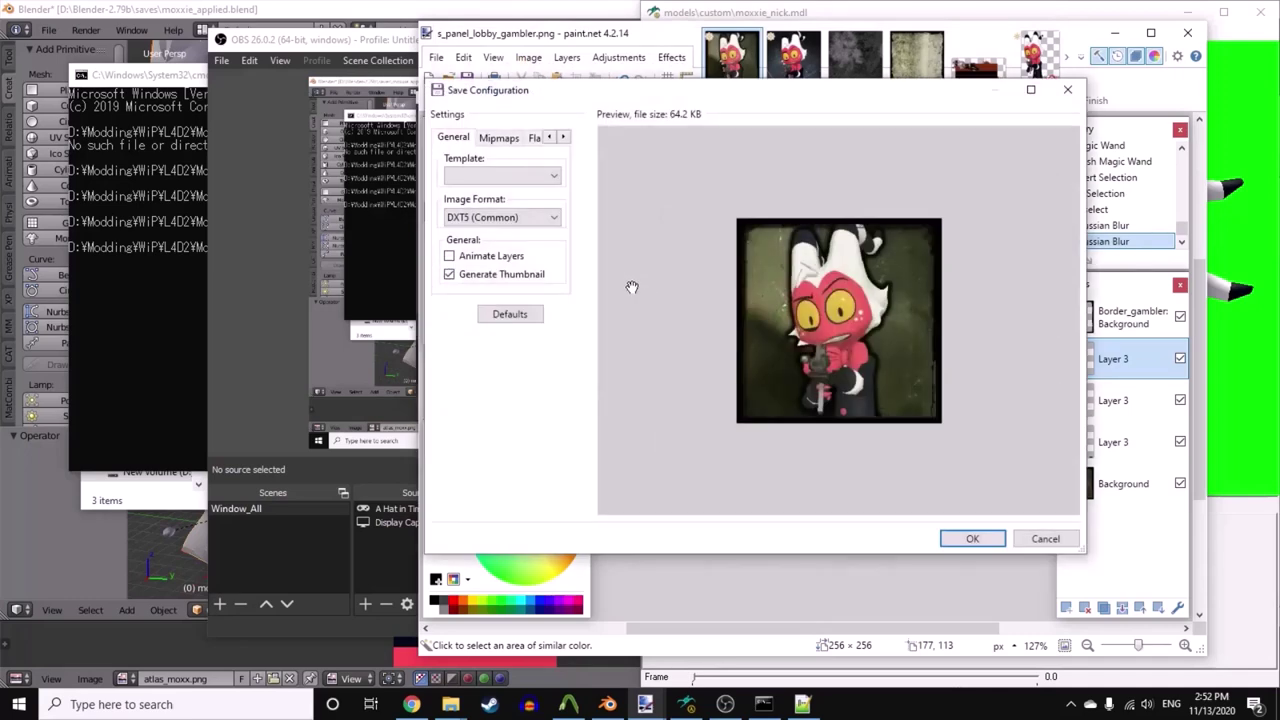
- Go through the VTF mipmap and flag settings and confirm the save configuration with the DXT5 (Common) image format
{"action": "left_click", "coordinate": [499, 138]}
{"action": "left_click", "coordinate": [535, 138]}
{"action": "scroll", "coordinate": [531, 200], "scroll_direction": "down", "scroll_amount": 2}
{"action": "left_click", "coordinate": [949, 540]}
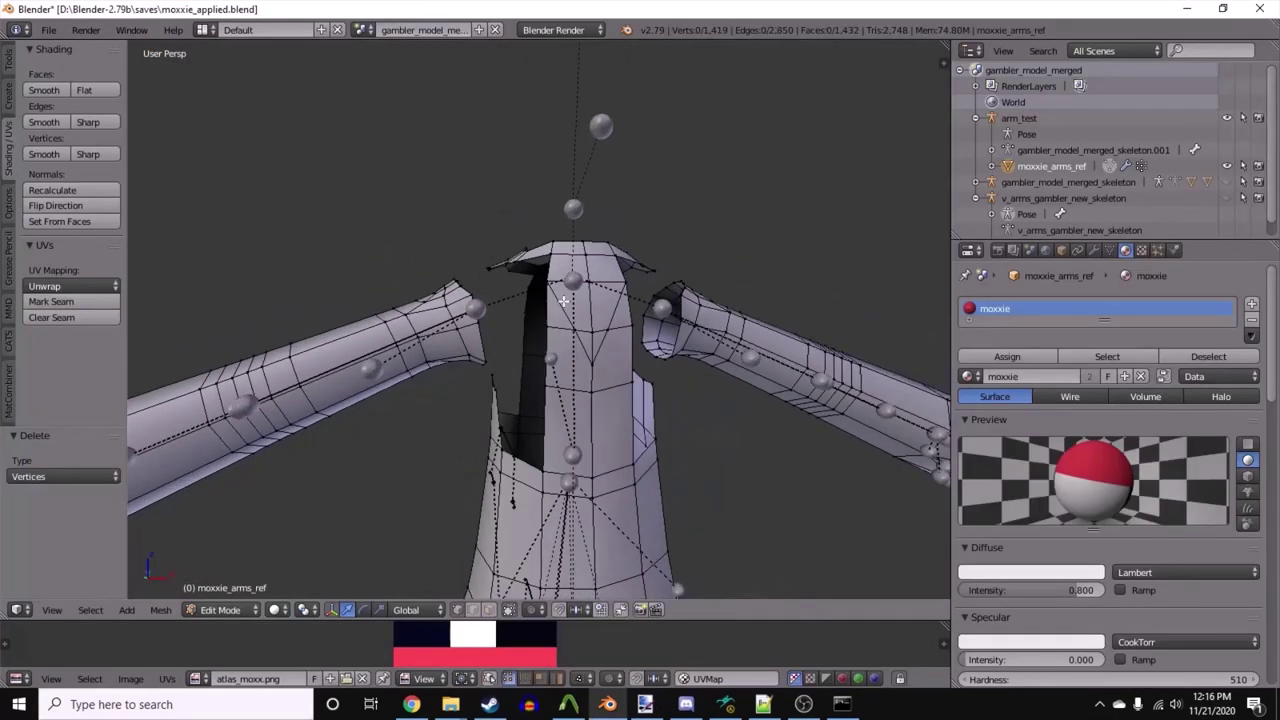
- In Blender, delete the linked torso vertices from moxxie_arms_ref so only the arms remain, and leave Edit Mode
{"action": "middle_click_drag", "start_coordinate": [563, 300], "coordinate": [559, 358]}
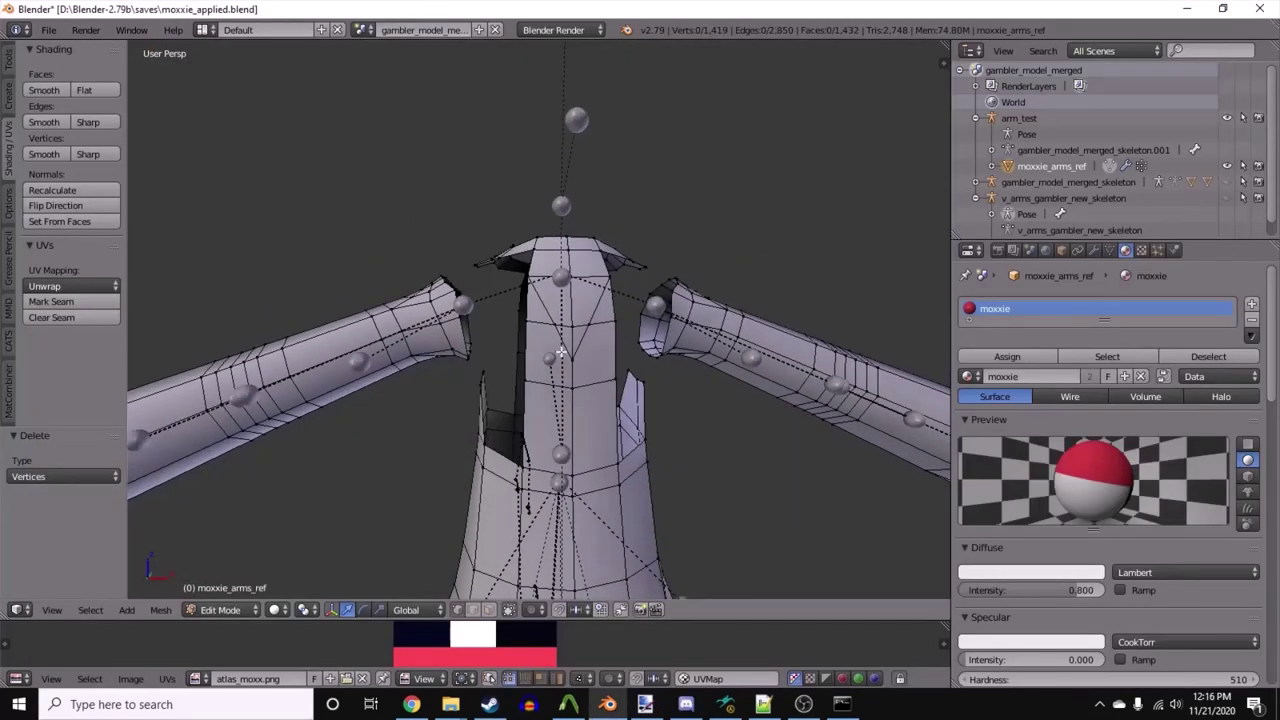
{"action": "key", "text": "l"}
{"action": "key", "text": "x"}
{"action": "left_click", "coordinate": [560, 358]}
{"action": "scroll", "coordinate": [562, 360], "scroll_direction": "down", "scroll_amount": 5}
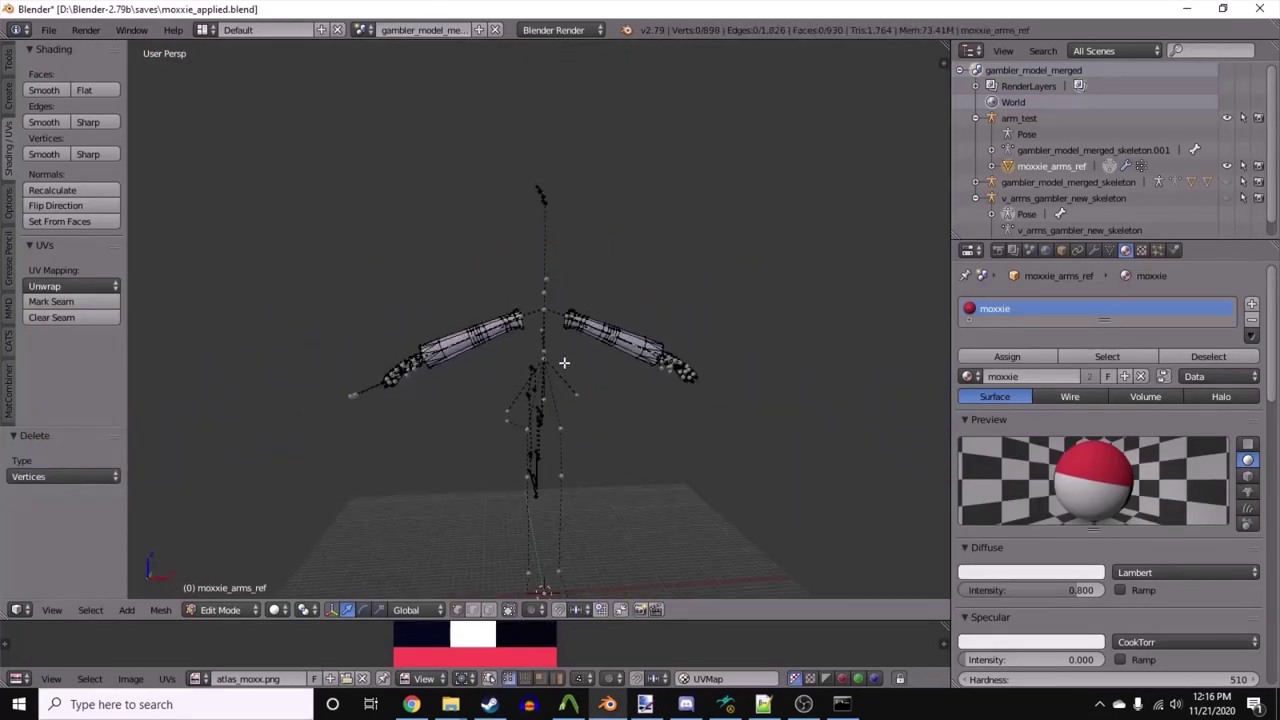
{"action": "key", "text": "a"}
{"action": "key", "text": "Tab"}
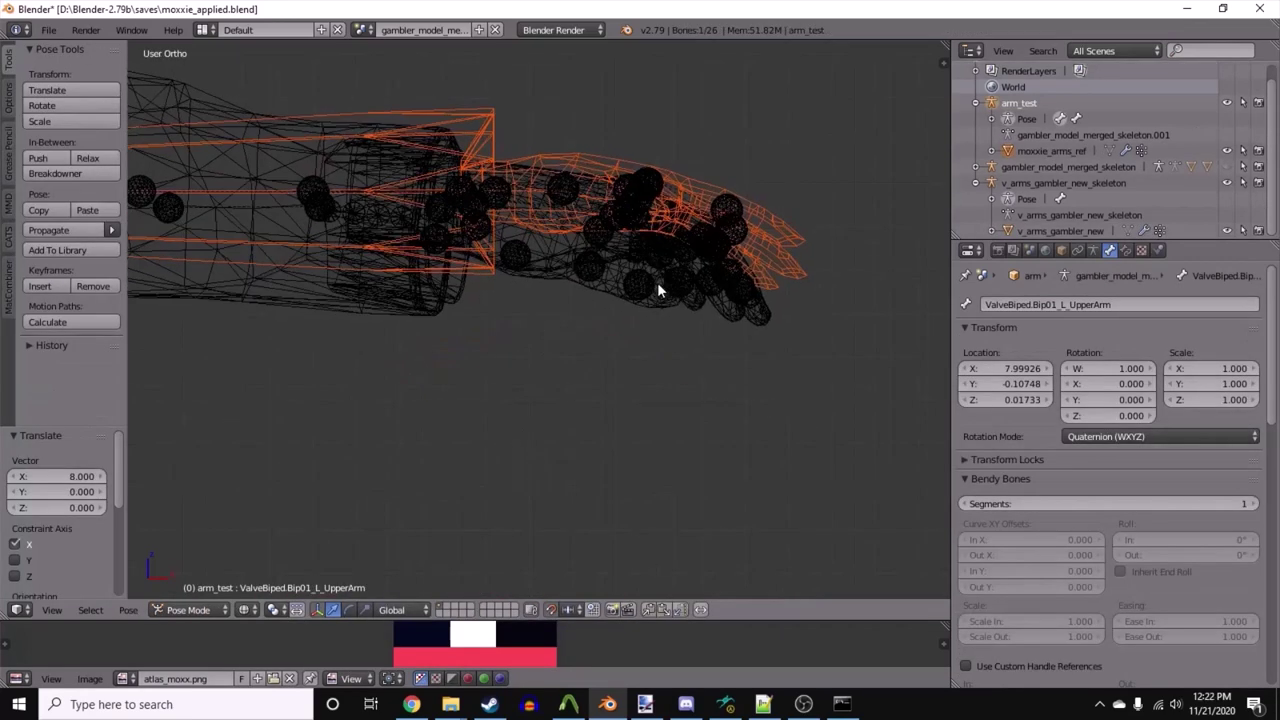
- Move arm_test's ValveBiped.Bip01_R_UpperArm bone -7 along the global X axis in Pose Mode
{"action": "key", "text": "z"}
{"action": "mouse_move", "coordinate": [657, 282]}
{"action": "middle_mouse_down"}
{"action": "mouse_move", "coordinate": [529, 437]}
{"action": "mouse_move", "coordinate": [503, 449]}
{"action": "mouse_move", "coordinate": [500, 429]}
{"action": "mouse_move", "coordinate": [523, 429]}
{"action": "mouse_move", "coordinate": [657, 350]}
{"action": "middle_mouse_up"}
{"action": "key", "text": "KP_1"}
{"action": "scroll", "coordinate": [380, 327], "scroll_direction": "down", "scroll_amount": 3}
{"action": "middle_click_drag", "start_coordinate": [379, 327], "coordinate": [777, 366], "text": "shift"}
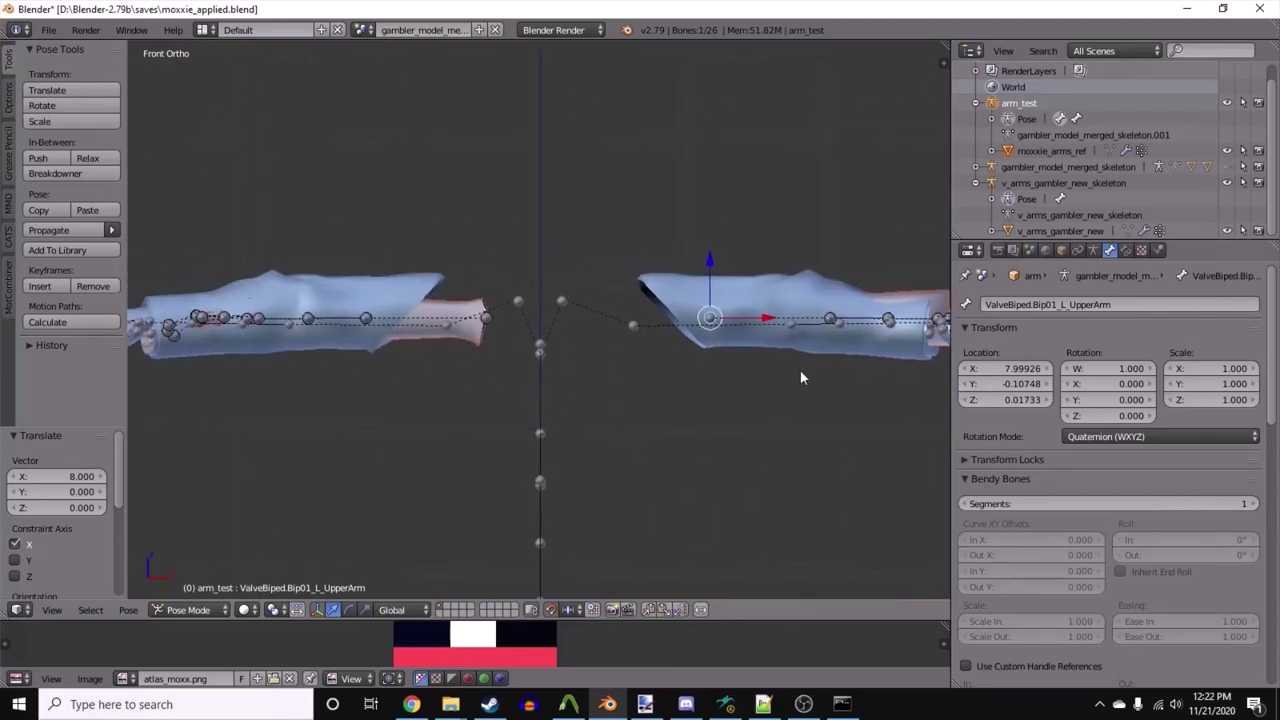
{"action": "middle_click_drag", "start_coordinate": [492, 322], "coordinate": [735, 317], "text": "shift"}
{"action": "key", "text": "g"}
{"action": "key", "text": "x"}
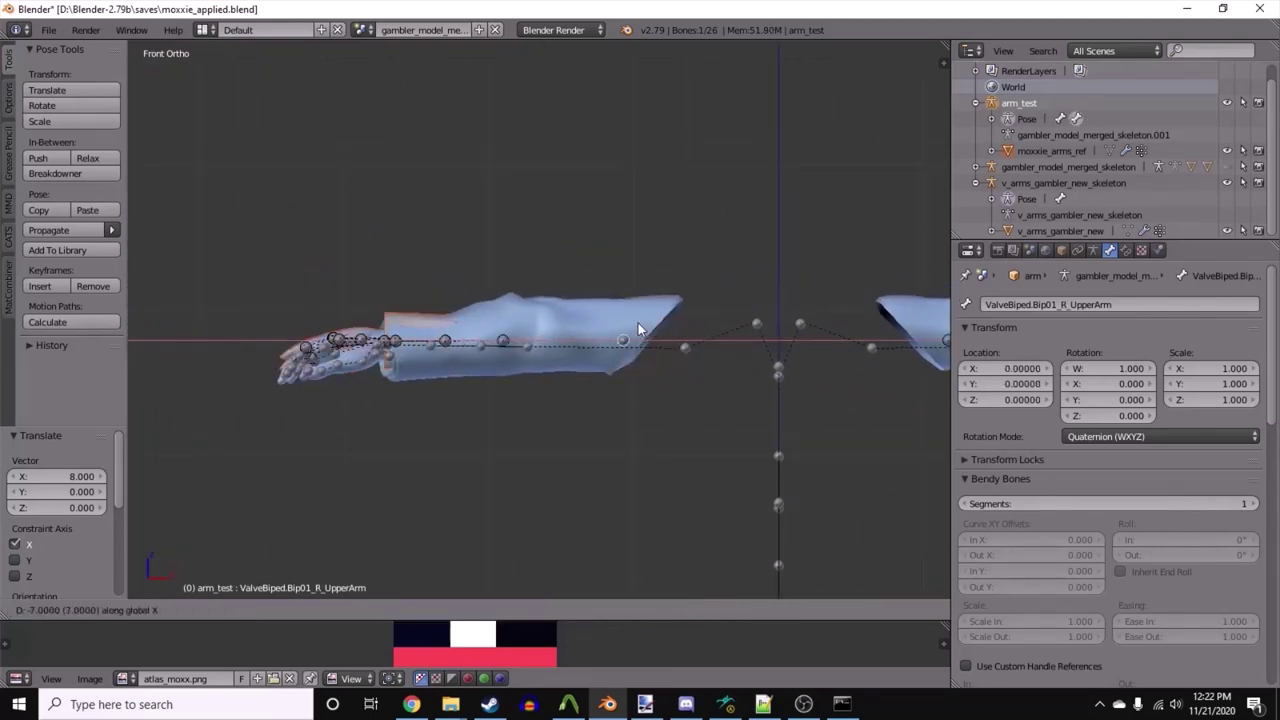
{"action": "key", "text": "Return"}
{"action": "key", "text": "z"}
{"action": "middle_click_drag", "start_coordinate": [651, 334], "coordinate": [406, 360], "text": "shift"}
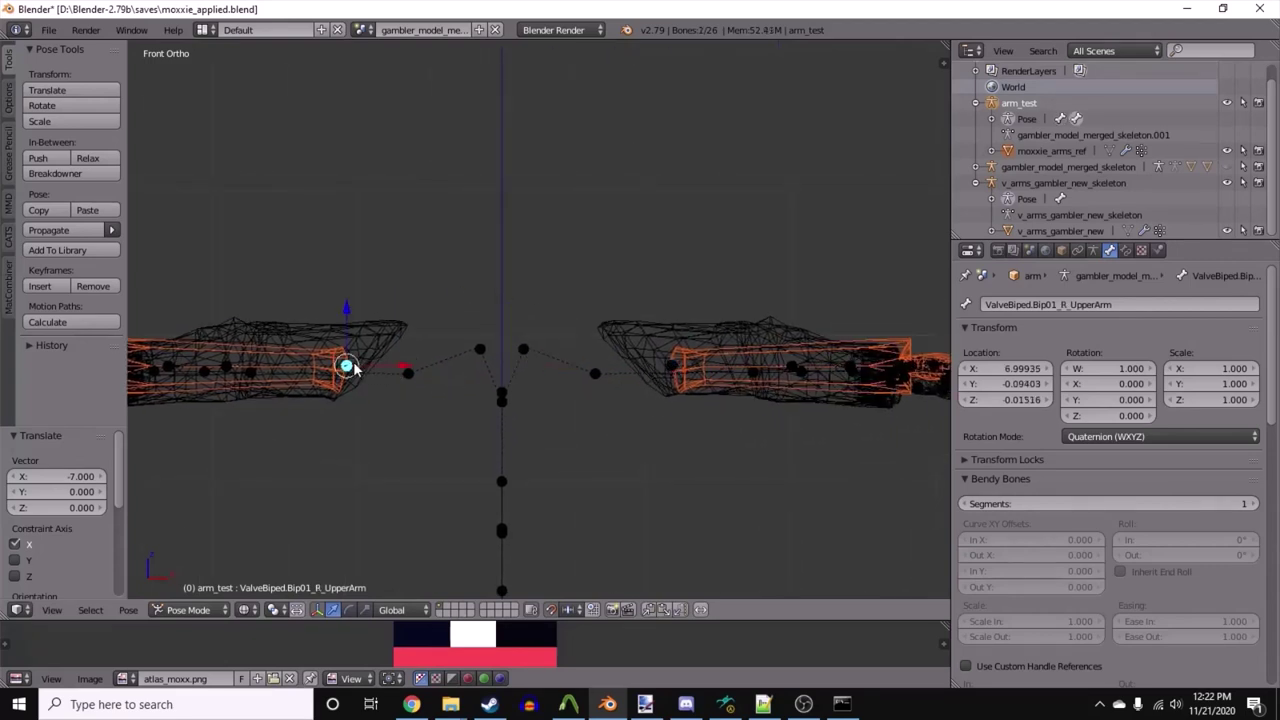
- Move the ValveBiped.Bip01_R_UpperArm bone a further -1 along X, add the left upper arm bone to the selection, and leave Pose Mode
{"action": "key", "text": "g"}
{"action": "key", "text": "x"}
{"action": "left_click", "coordinate": [497, 346]}
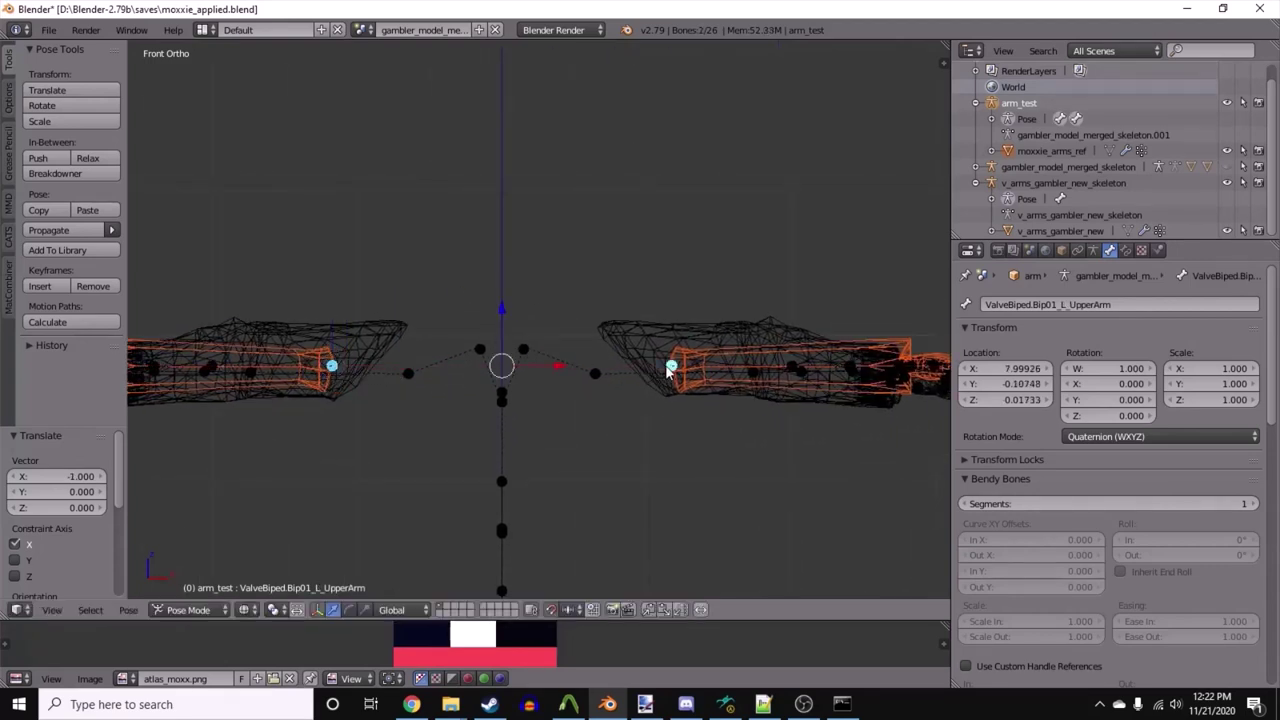
{"action": "middle_click_drag", "start_coordinate": [335, 340], "coordinate": [708, 322], "text": "shift"}
{"action": "key", "text": "KP_7"}
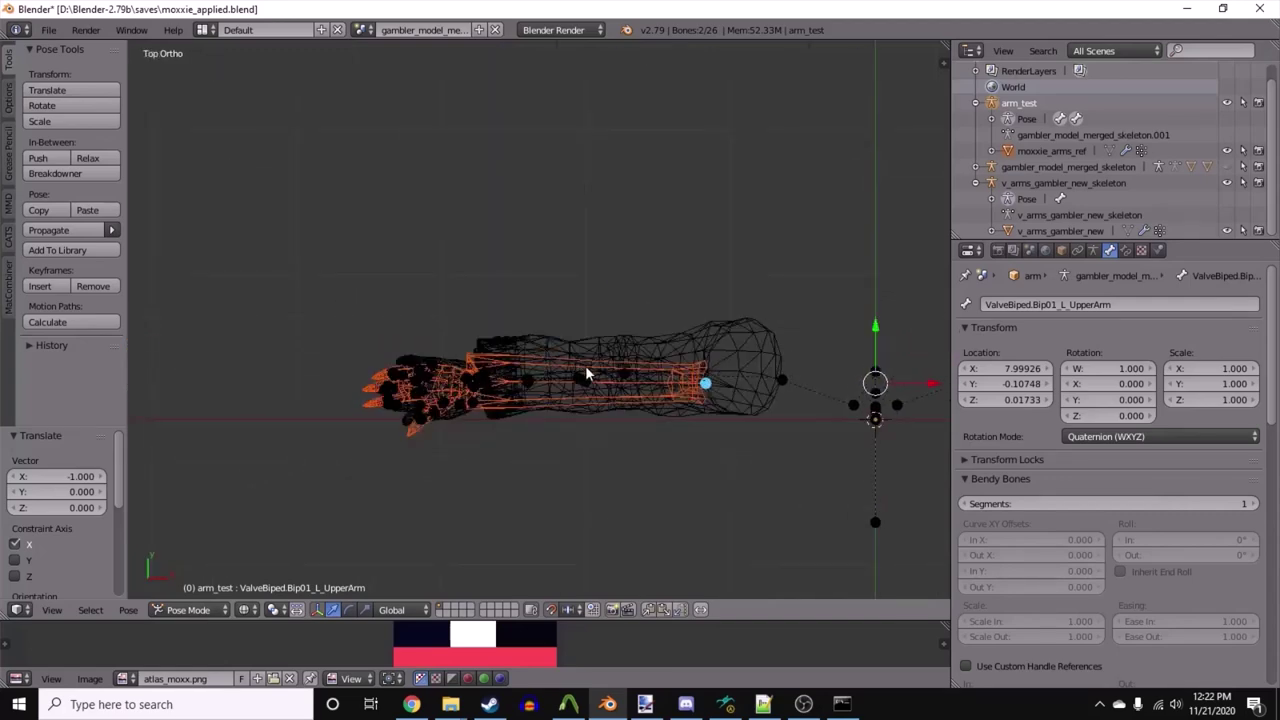
{"action": "key", "text": "ctrl+Tab"}
- Lower the arm_test armature along Z until its arms line up with the v_arms_gambler_new arms
{"action": "key", "text": "KP_1"}
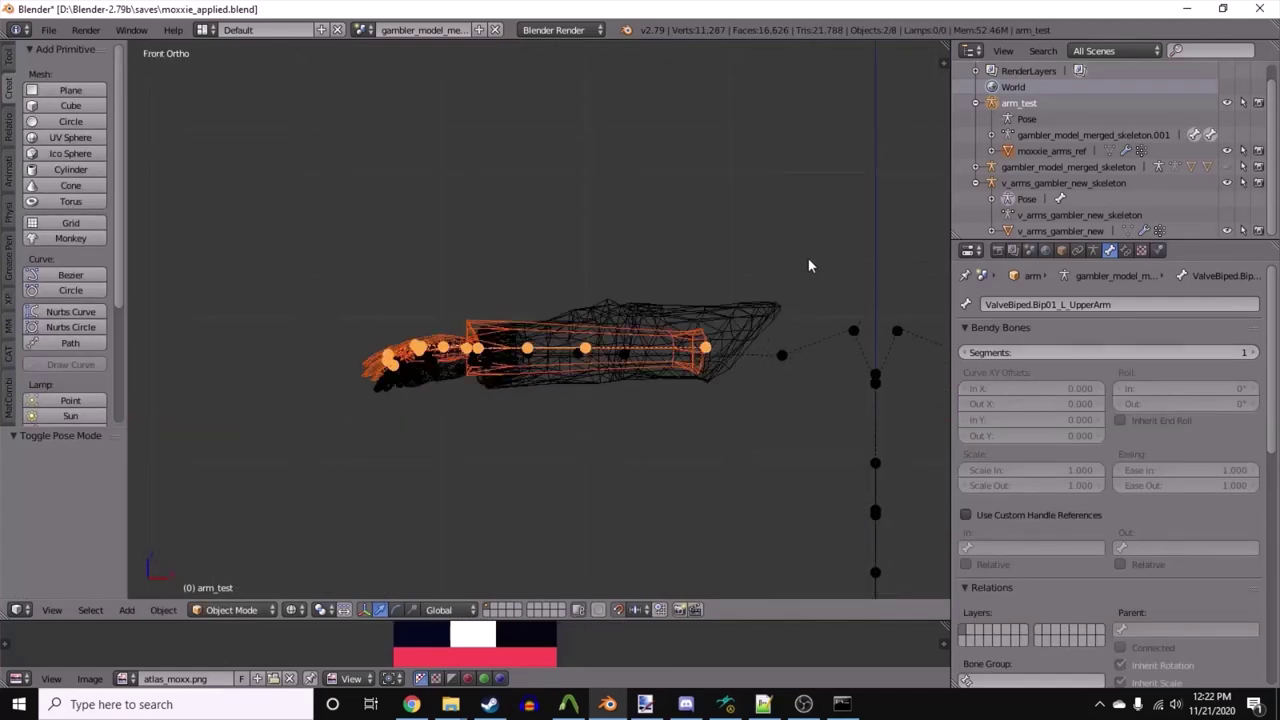
{"action": "type", "text": "gz-1"}
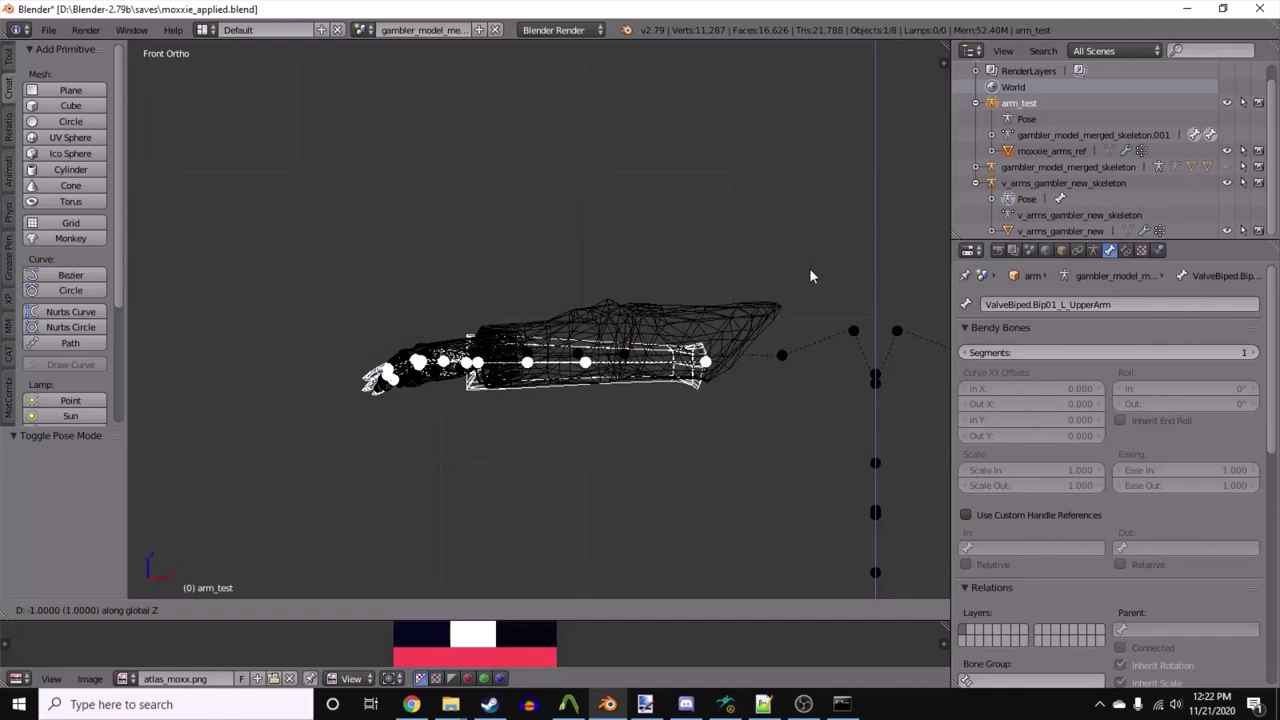
{"action": "right_click", "coordinate": [810, 270]}
{"action": "scroll", "coordinate": [682, 308], "scroll_direction": "up", "scroll_amount": 4}
{"action": "middle_click_drag", "start_coordinate": [474, 375], "coordinate": [677, 298], "text": "shift"}
{"action": "key", "text": "g"}
{"action": "key", "text": "z"}
{"action": "left_click", "coordinate": [679, 291]}
- Apply the Location transform to arm_test and moxxie_arms_ref
{"action": "key", "text": "KP_7"}
{"action": "key", "text": "ctrl+a"}
{"action": "left_click", "coordinate": [676, 298]}
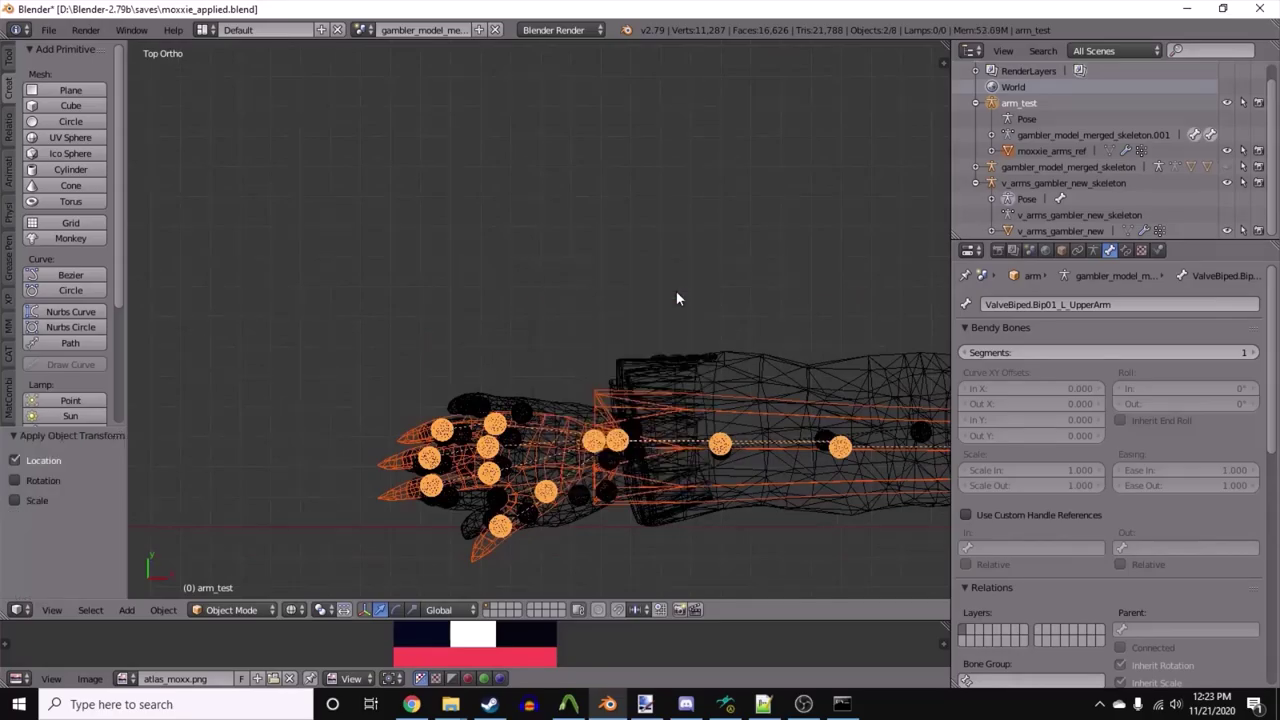
{"action": "key", "text": "KP_5"}
{"action": "middle_click_drag", "start_coordinate": [648, 408], "coordinate": [645, 213]}
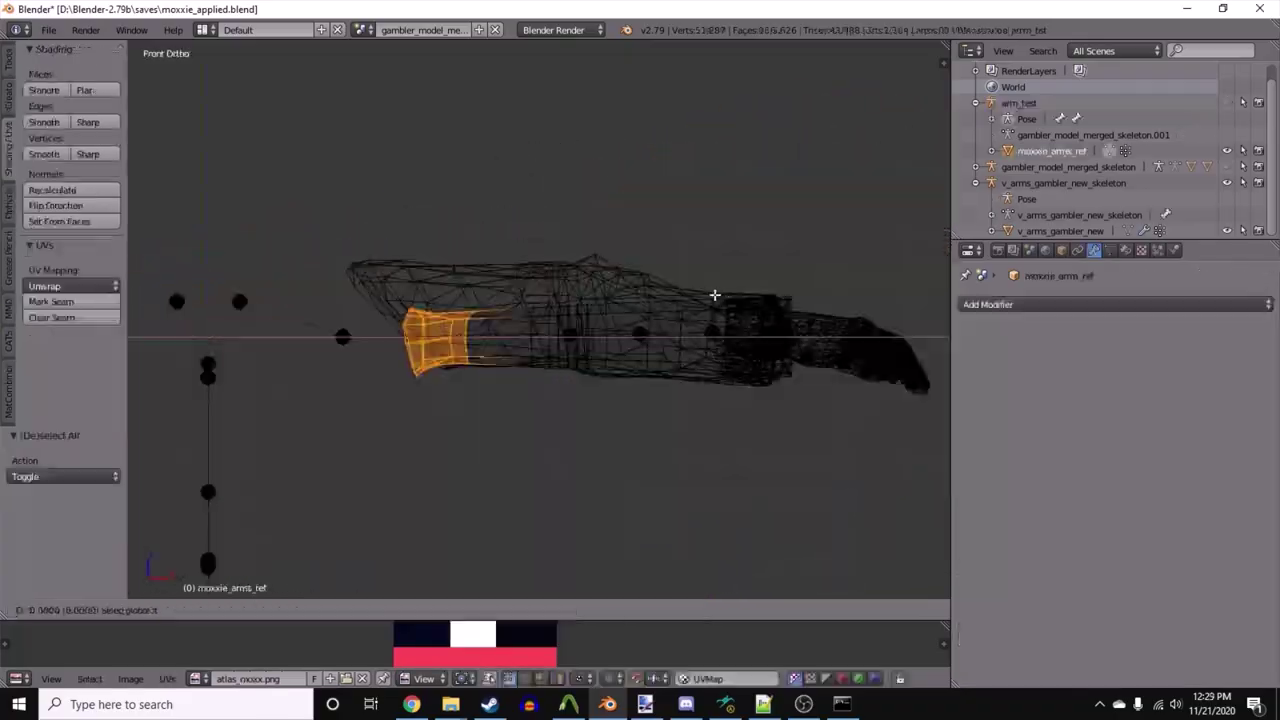
- Move the selected shoulder-end vertices of moxxie_arms_ref's left sleeve -2 along X
{"action": "key", "text": "g"}
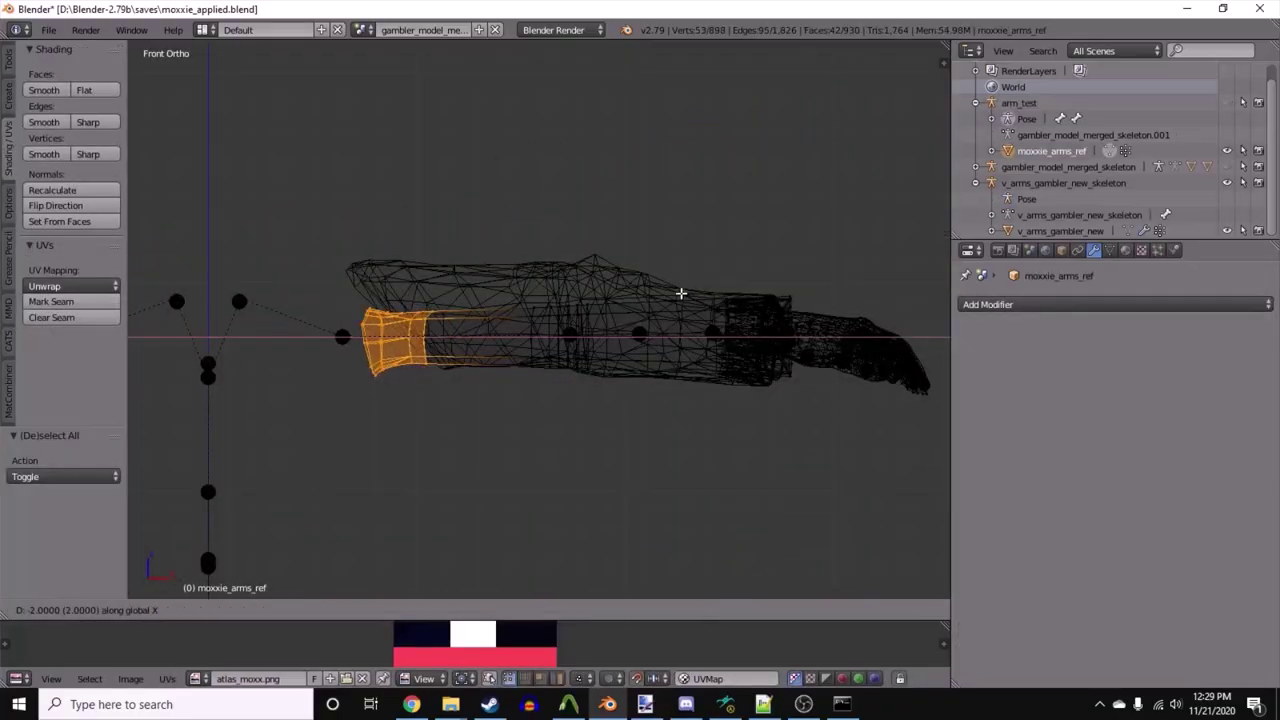
{"action": "left_click", "coordinate": [675, 293]}
{"action": "middle_click_drag", "start_coordinate": [408, 340], "coordinate": [820, 371], "text": "shift"}
- Lasso the right sleeve's shoulder-end vertices, move them along X toward the body, and leave Edit Mode
{"action": "mouse_move", "coordinate": [462, 418]}
{"action": "left_mouse_down", "text": "ctrl"}
{"action": "mouse_move", "coordinate": [543, 408]}
{"action": "mouse_move", "coordinate": [412, 301]}
{"action": "left_mouse_up", "text": "ctrl"}
{"action": "key", "text": "g"}
{"action": "key", "text": "x"}
{"action": "left_click", "coordinate": [643, 298]}
{"action": "middle_click_drag", "start_coordinate": [417, 349], "coordinate": [632, 510]}
{"action": "key", "text": "Tab"}
{"action": "key", "text": "KP_7"}
{"action": "scroll", "coordinate": [504, 445], "scroll_direction": "up", "scroll_amount": 4}
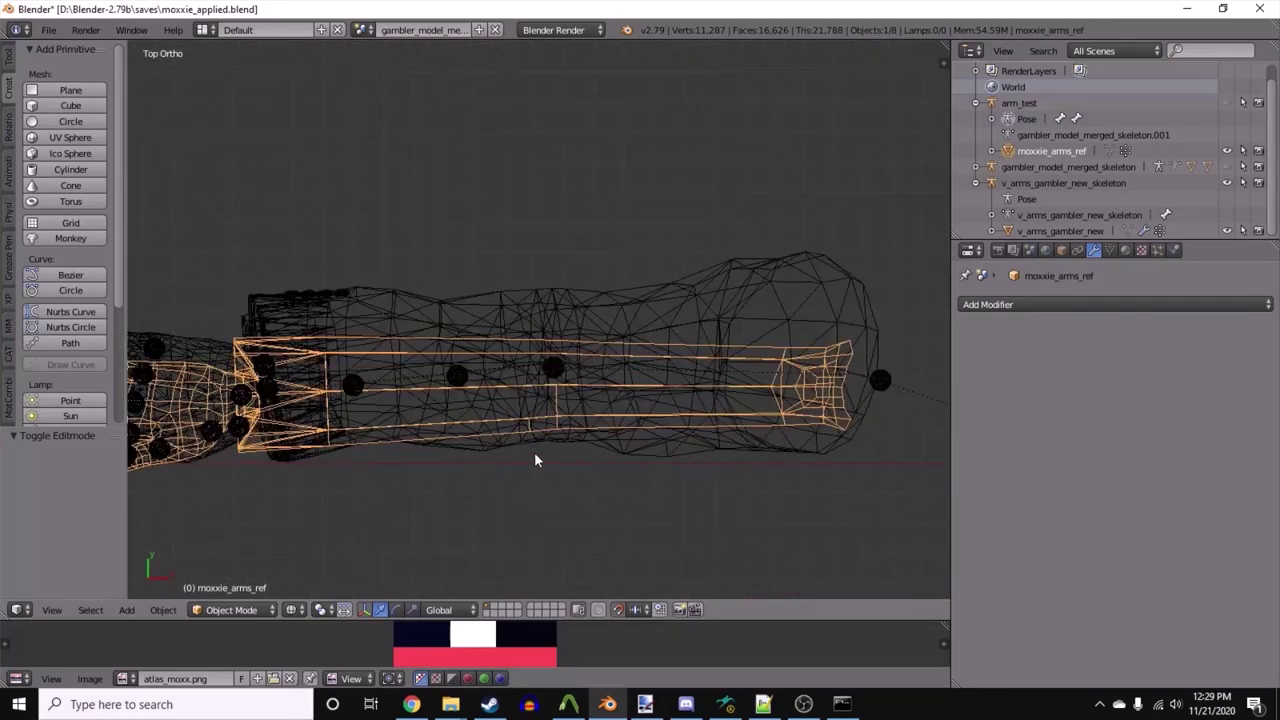
{"action": "scroll", "coordinate": [503, 408], "scroll_direction": "down", "scroll_amount": 3}
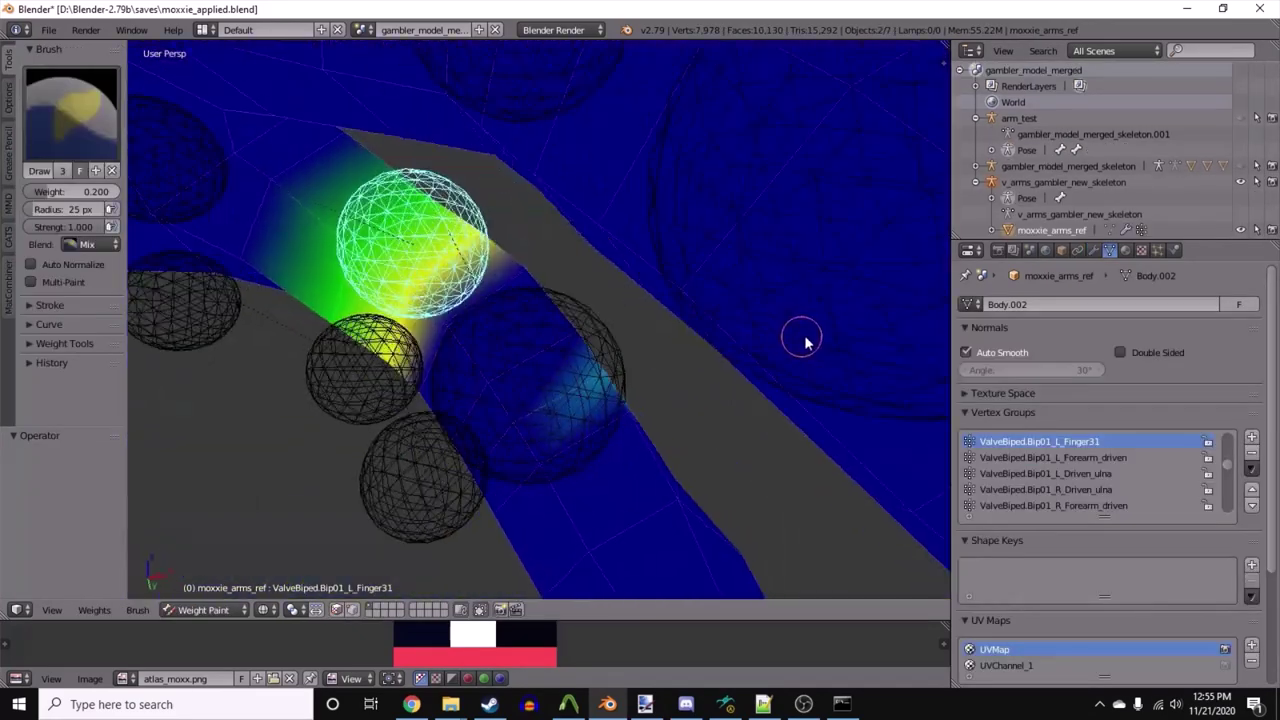
- Paint ValveBiped.Bip01_L_Finger31 weights around the fingertip joint, using weight 0.2 on the tip side and 0.8 across the joint
{"action": "middle_click_drag", "start_coordinate": [806, 341], "coordinate": [603, 400]}
{"action": "left_click_drag", "start_coordinate": [603, 400], "coordinate": [461, 467]}
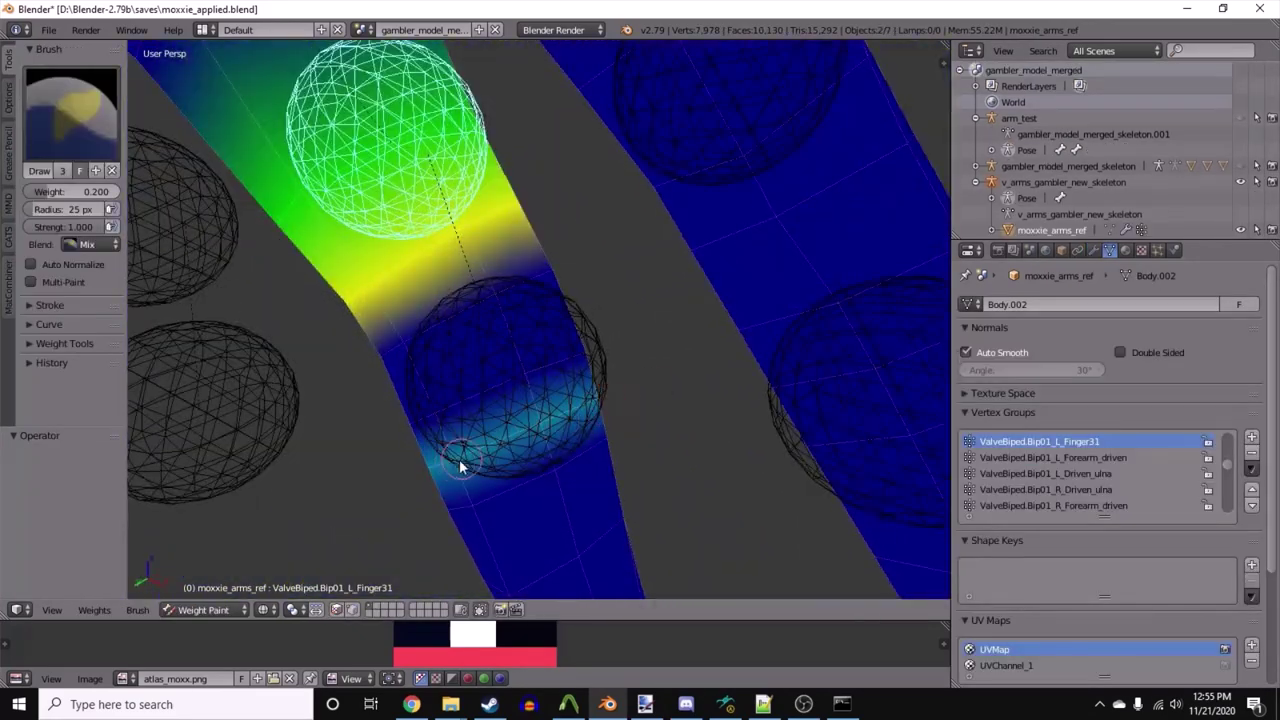
{"action": "right_click", "coordinate": [487, 371], "text": "ctrl"}
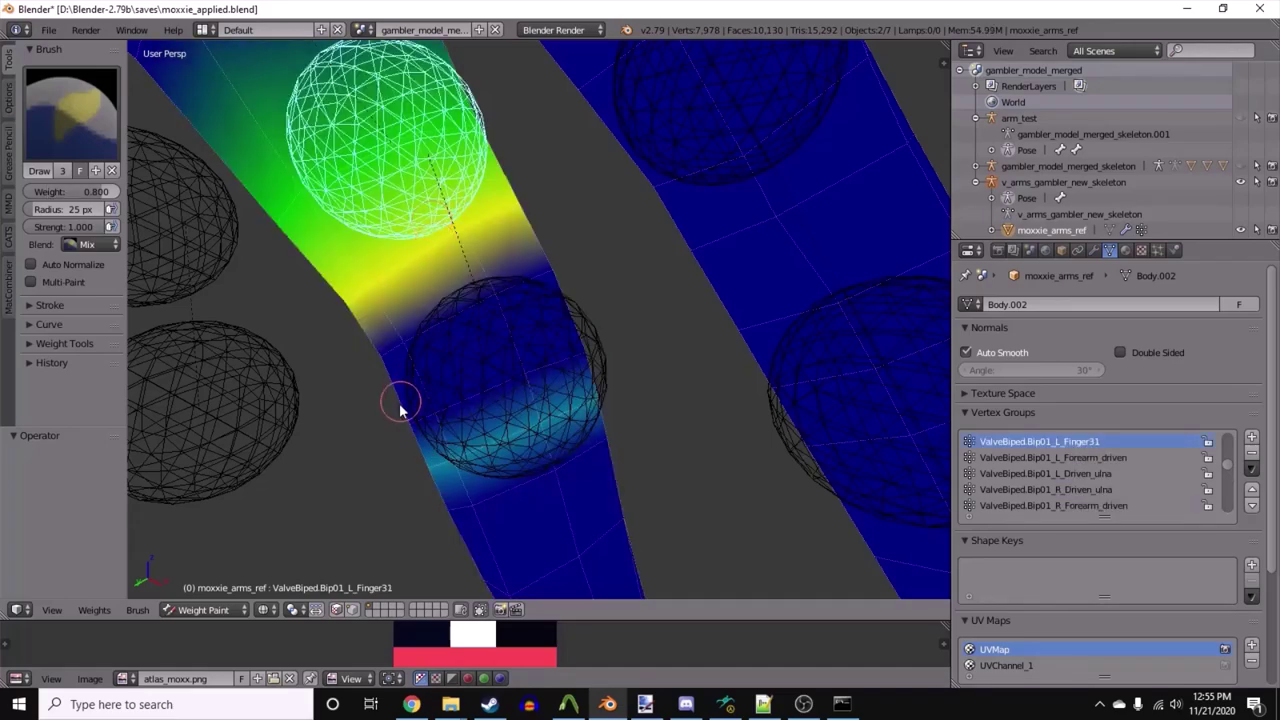
{"action": "mouse_move", "coordinate": [400, 400]}
{"action": "left_mouse_down"}
{"action": "mouse_move", "coordinate": [571, 371]}
{"action": "mouse_move", "coordinate": [580, 350]}
{"action": "left_mouse_up"}
{"action": "mouse_move", "coordinate": [580, 350]}
{"action": "middle_mouse_down"}
{"action": "mouse_move", "coordinate": [730, 390]}
{"action": "mouse_move", "coordinate": [766, 457]}
{"action": "middle_mouse_up"}
{"action": "left_click_drag", "start_coordinate": [614, 431], "coordinate": [522, 383]}
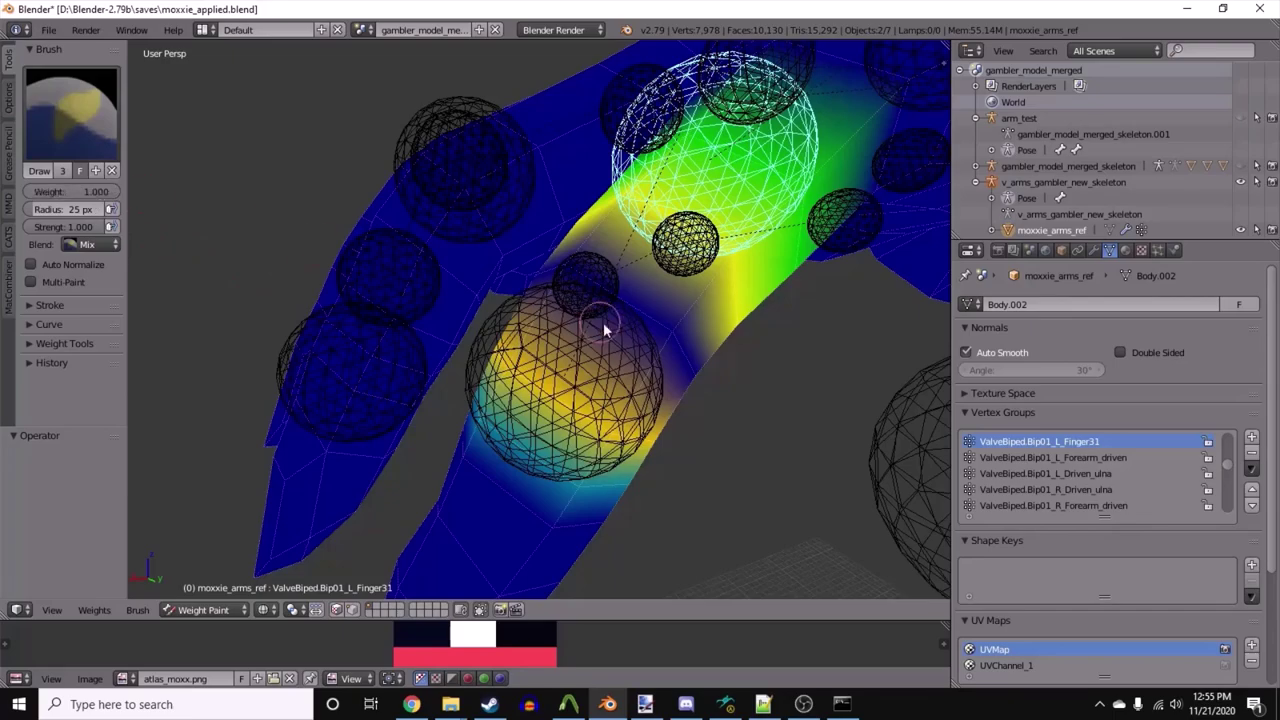
- Paint the finger's middle segment, from all sides, with weight 1.0 for ValveBiped.Bip01_L_Finger31
{"action": "left_click_drag", "start_coordinate": [717, 394], "coordinate": [591, 306]}
{"action": "middle_click_drag", "start_coordinate": [591, 306], "coordinate": [697, 357]}
{"action": "left_click_drag", "start_coordinate": [697, 357], "coordinate": [508, 278]}
{"action": "mouse_move", "coordinate": [508, 272]}
{"action": "middle_mouse_down"}
{"action": "mouse_move", "coordinate": [791, 187]}
{"action": "mouse_move", "coordinate": [770, 195]}
{"action": "middle_mouse_up"}
{"action": "mouse_move", "coordinate": [530, 266]}
{"action": "left_mouse_down"}
{"action": "mouse_move", "coordinate": [486, 314]}
{"action": "mouse_move", "coordinate": [410, 360]}
{"action": "left_mouse_up"}
{"action": "mouse_move", "coordinate": [638, 308]}
{"action": "middle_mouse_down"}
{"action": "mouse_move", "coordinate": [334, 389]}
{"action": "mouse_move", "coordinate": [422, 358]}
{"action": "middle_mouse_up"}
- Test-rotate the left hand's bones, including ValveBiped.Bip01_L_Finger32 and L_Finger31, to check how the painted weights deform, cancelling each rotation
{"action": "scroll", "coordinate": [422, 358], "scroll_direction": "down", "scroll_amount": 3}
{"action": "right_click", "coordinate": [580, 350]}
{"action": "middle_click_drag", "start_coordinate": [582, 352], "coordinate": [734, 457]}
{"action": "key", "text": "r"}
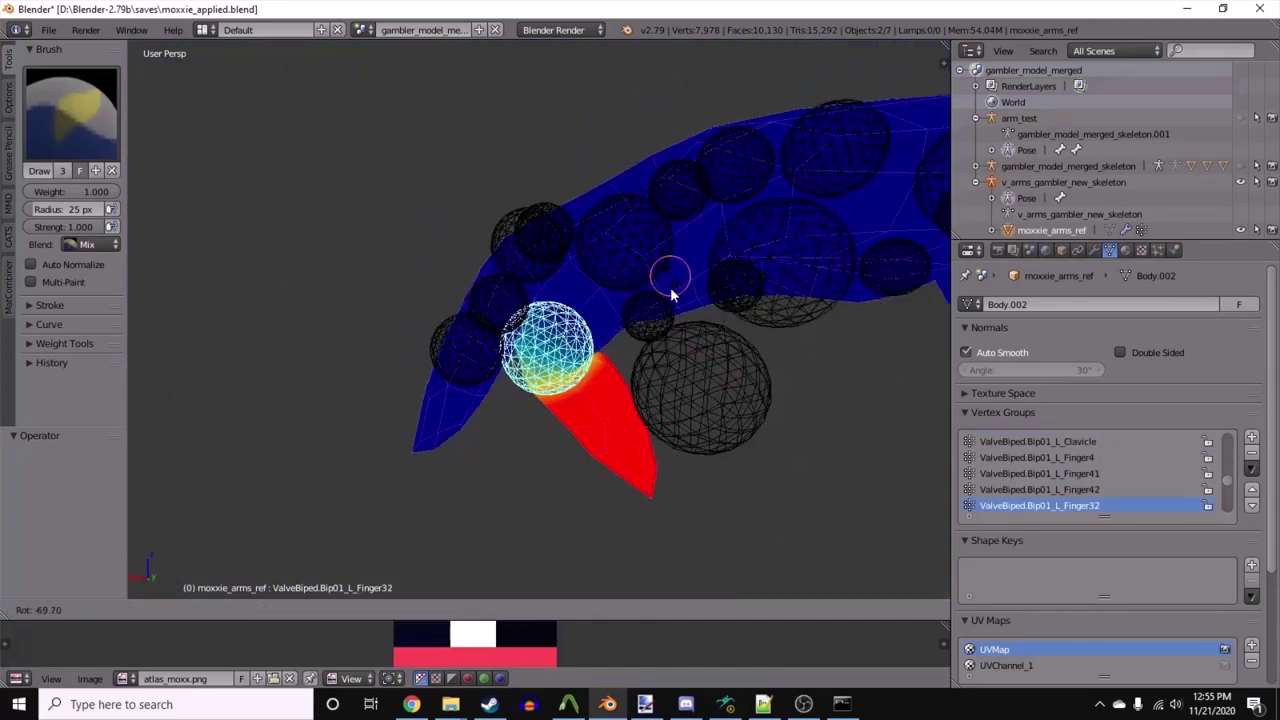
{"action": "right_click", "coordinate": [645, 390]}
{"action": "right_click", "coordinate": [622, 274]}
{"action": "key", "text": "r"}
{"action": "right_click", "coordinate": [490, 320]}
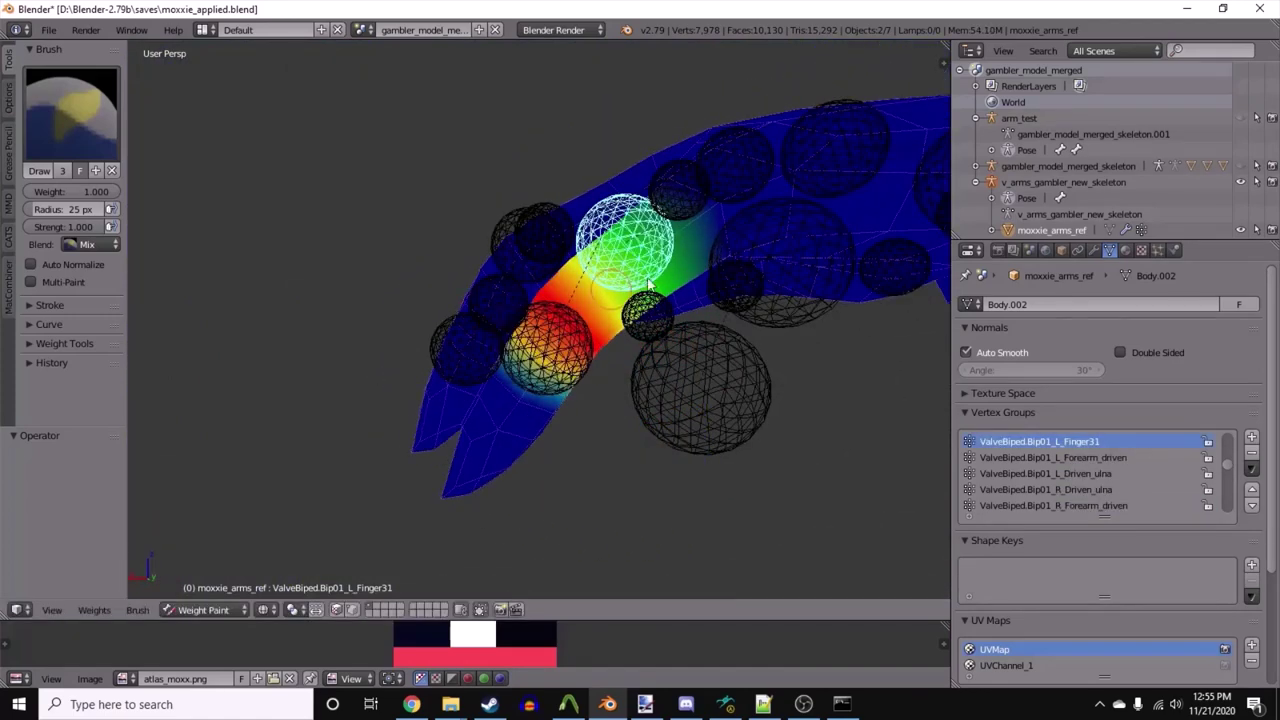
{"action": "right_click", "coordinate": [758, 172]}
{"action": "right_click", "coordinate": [823, 160]}
{"action": "key", "text": "r"}
{"action": "right_click", "coordinate": [538, 416]}
- Test-rotate ValveBiped.Bip01_L_Forearm from the top view to check the sleeve's deformation, and cancel the rotation
{"action": "scroll", "coordinate": [538, 418], "scroll_direction": "down", "scroll_amount": 3}
{"action": "middle_click_drag", "start_coordinate": [531, 414], "coordinate": [614, 297]}
{"action": "right_click", "coordinate": [630, 300]}
{"action": "key", "text": "KP_7"}
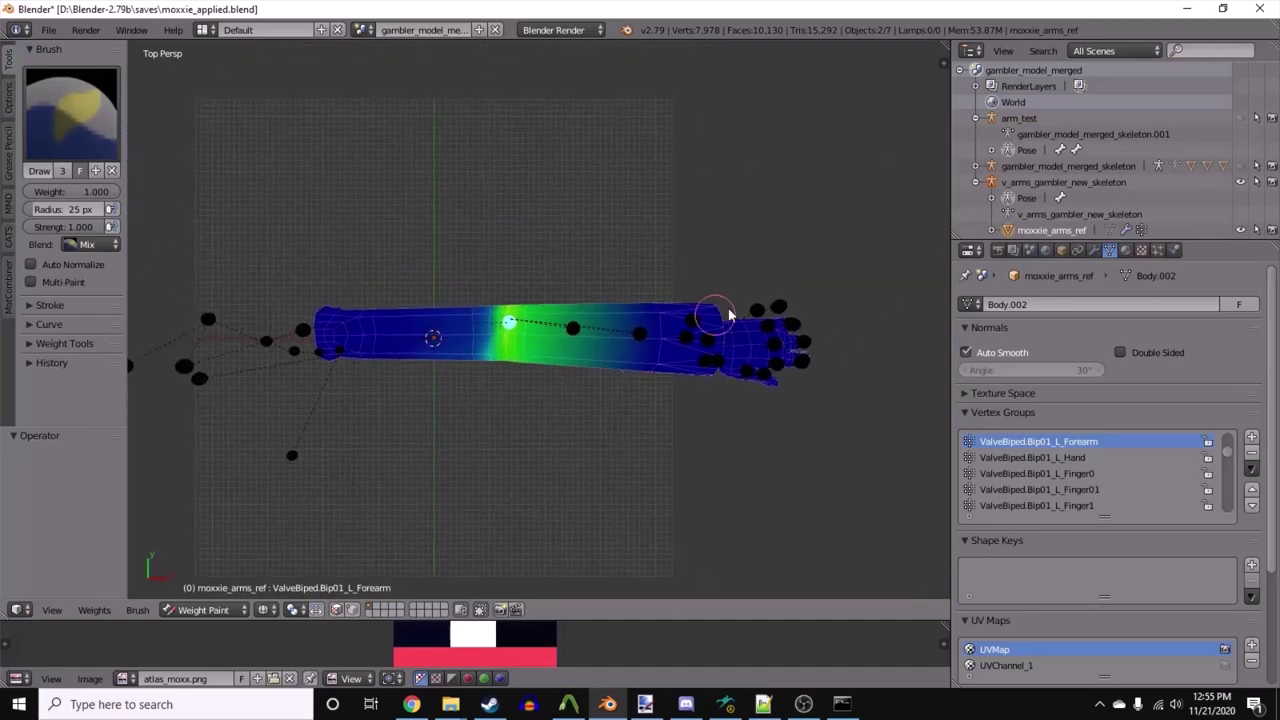
{"action": "key", "text": "r"}
{"action": "key", "text": "Escape"}
{"action": "key", "text": "ctrl+Tab"}
{"action": "mouse_move", "coordinate": [604, 424]}
{"action": "middle_mouse_down"}
{"action": "mouse_move", "coordinate": [606, 282]}
{"action": "mouse_move", "coordinate": [518, 339]}
{"action": "middle_mouse_up"}
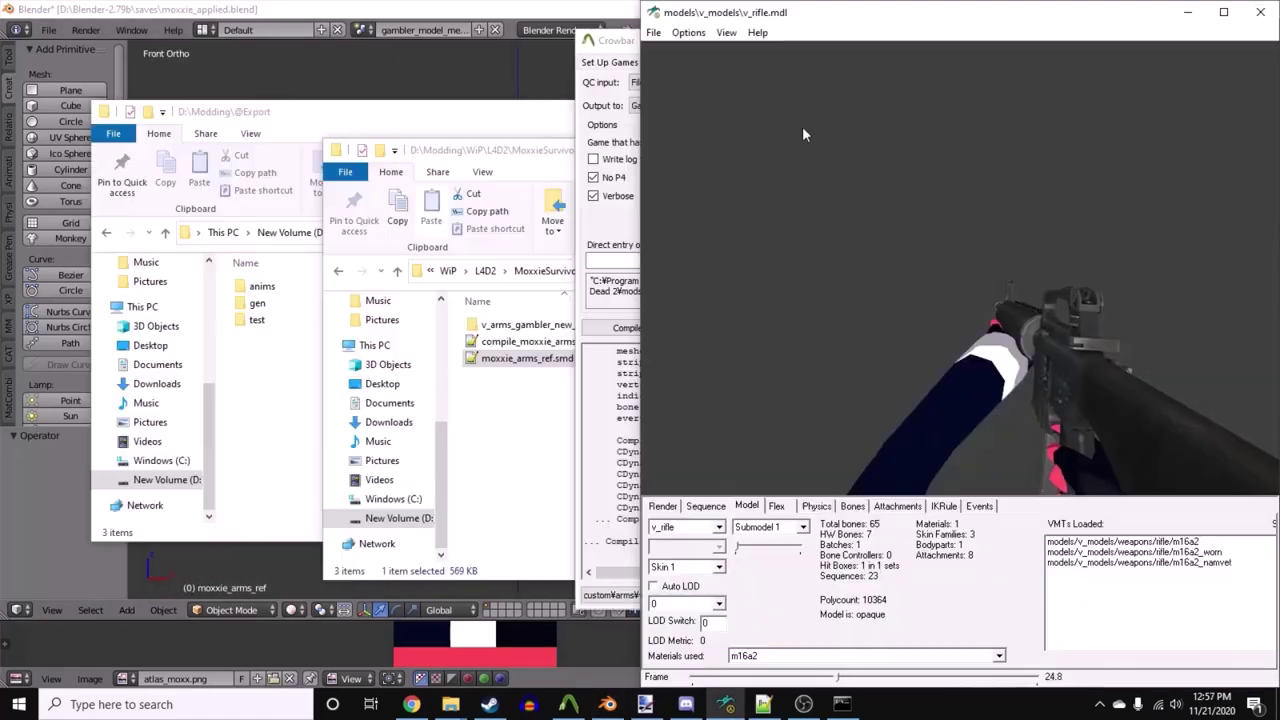
- Frame v_rifle.mdl as a first-person viewmodel and assign reload_layer as the second sequence over idle
{"action": "left_click", "coordinate": [688, 32]}
{"action": "left_click", "coordinate": [760, 162]}
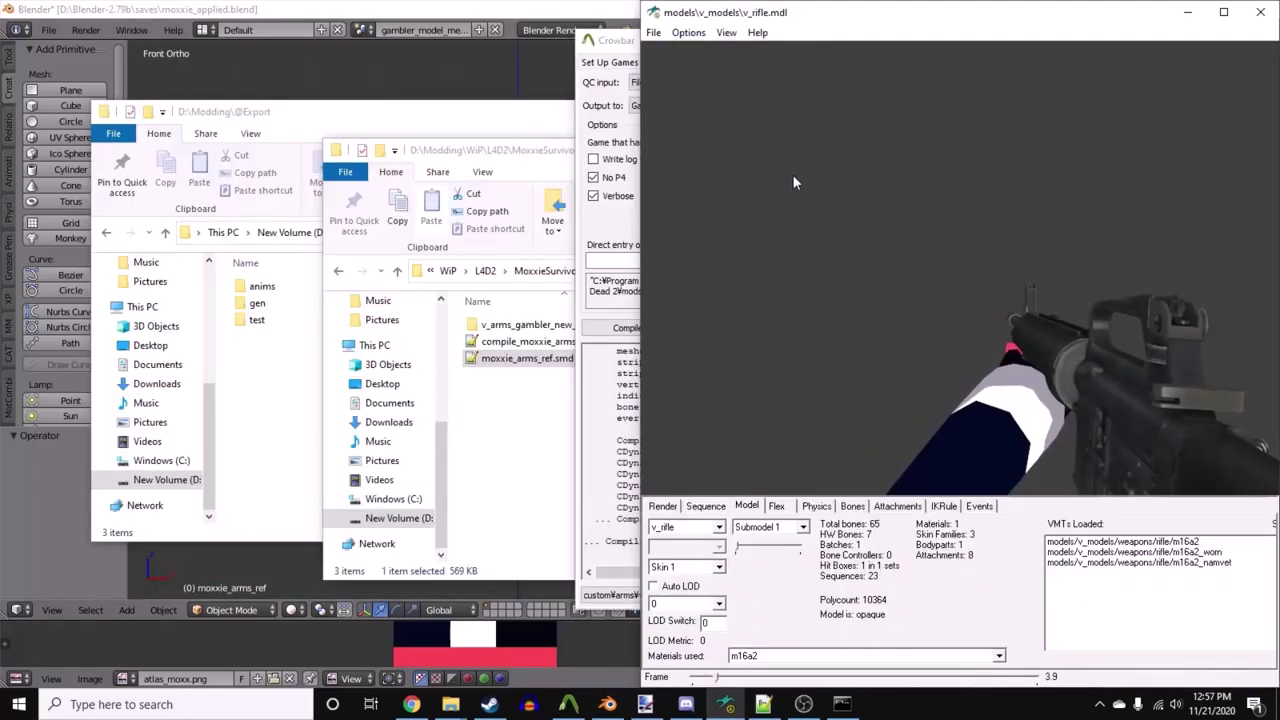
{"action": "left_click", "coordinate": [718, 506]}
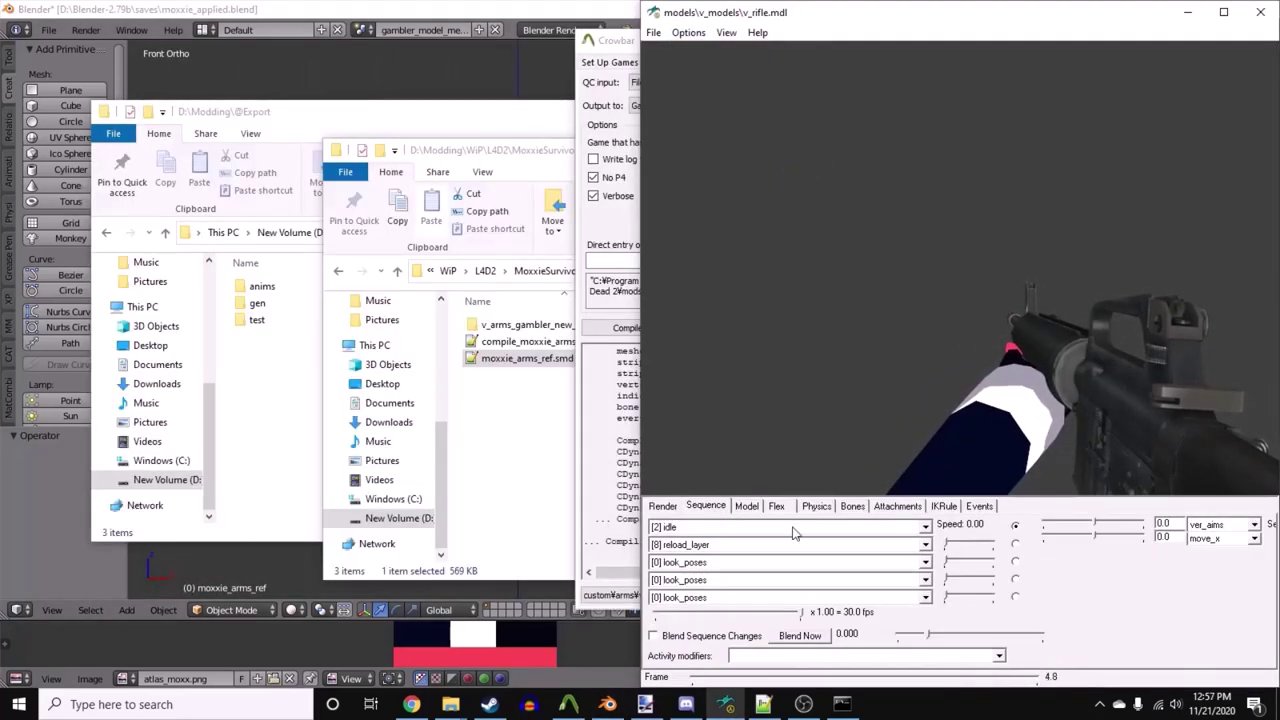
{"action": "left_click", "coordinate": [926, 546]}
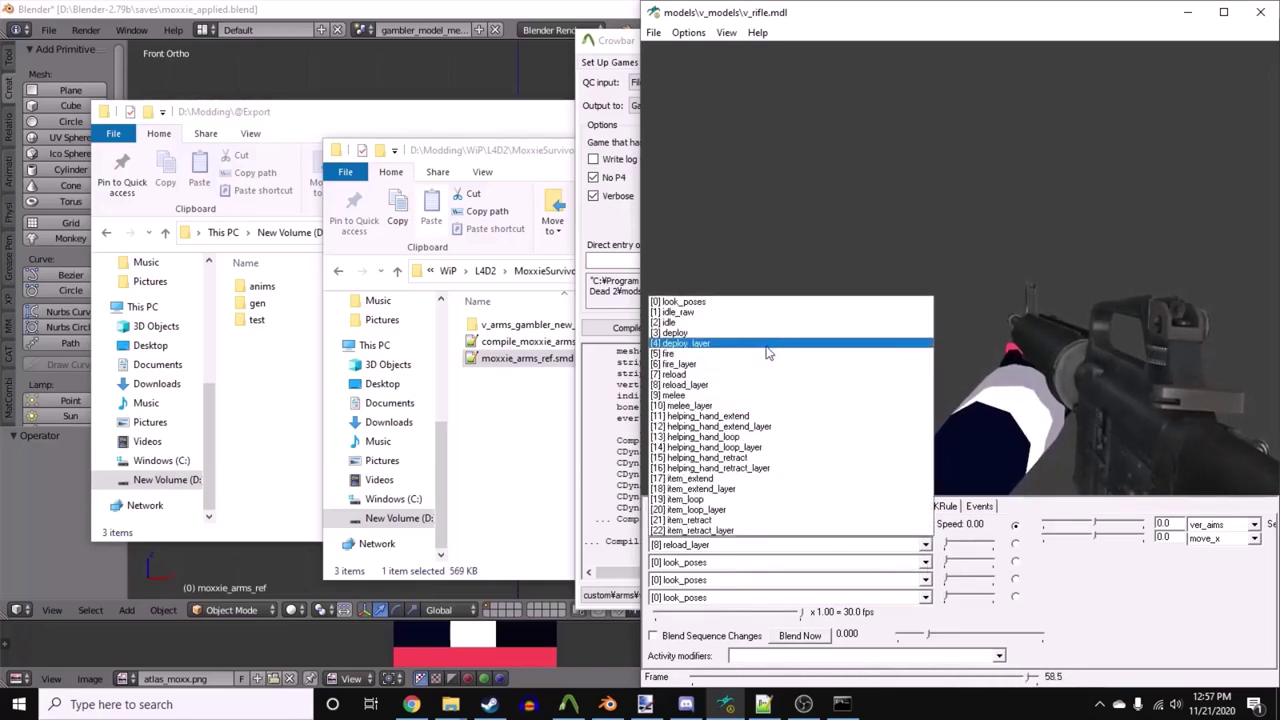
{"action": "left_click", "coordinate": [760, 385]}
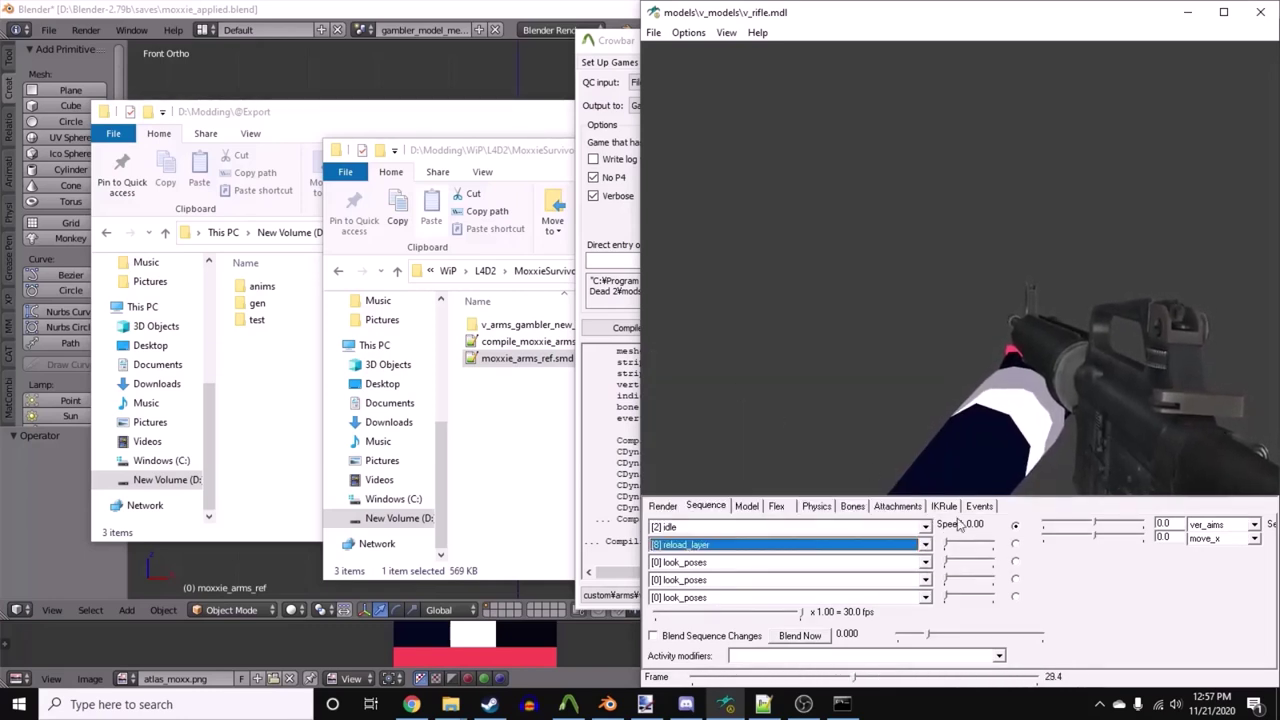
- Preview the ver_aims pose down to -1.0, reset it to 0, and blend reload_layer in fully to check the arms
{"action": "left_click", "coordinate": [1097, 527]}
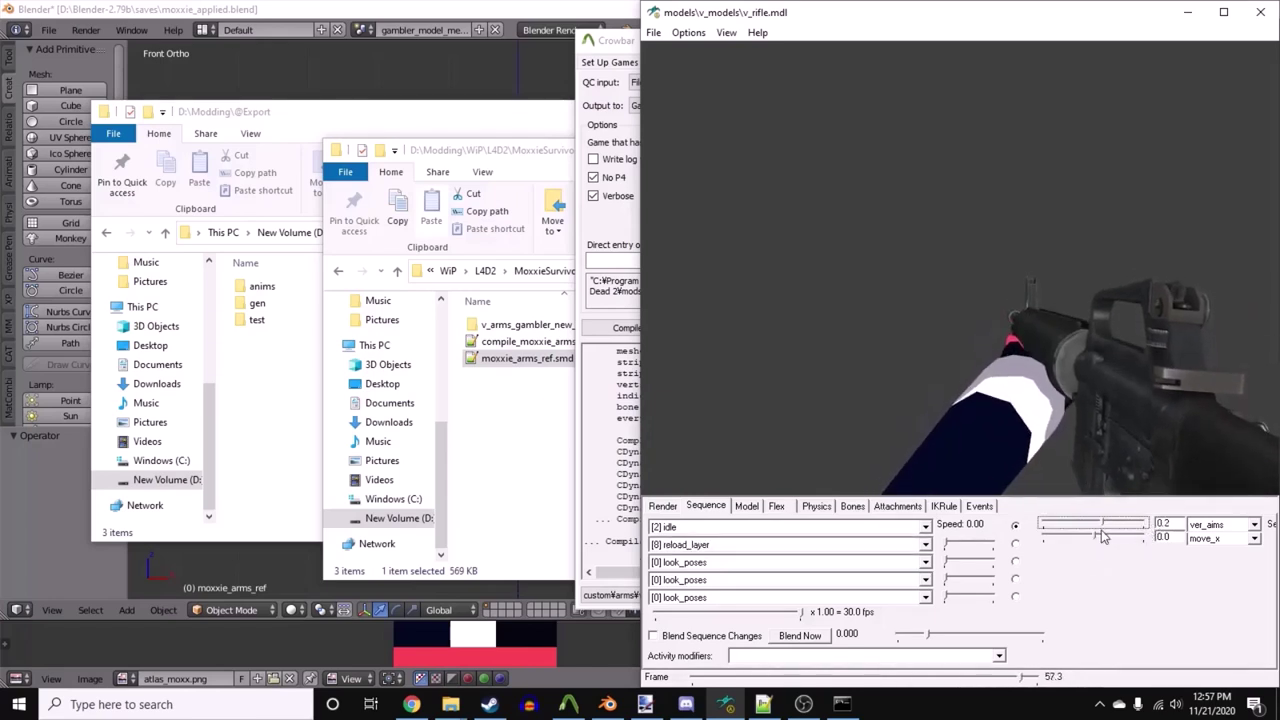
{"action": "left_click_drag", "start_coordinate": [1098, 538], "coordinate": [1036, 548]}
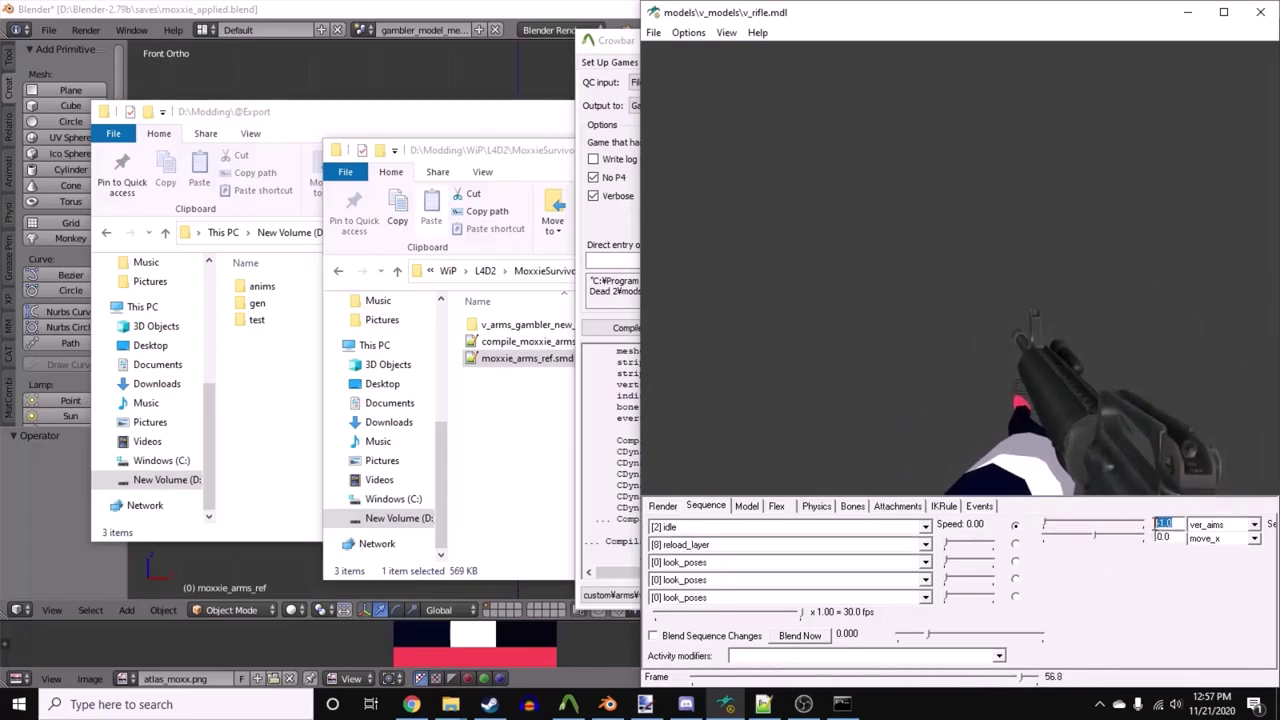
{"action": "type", "text": "0"}
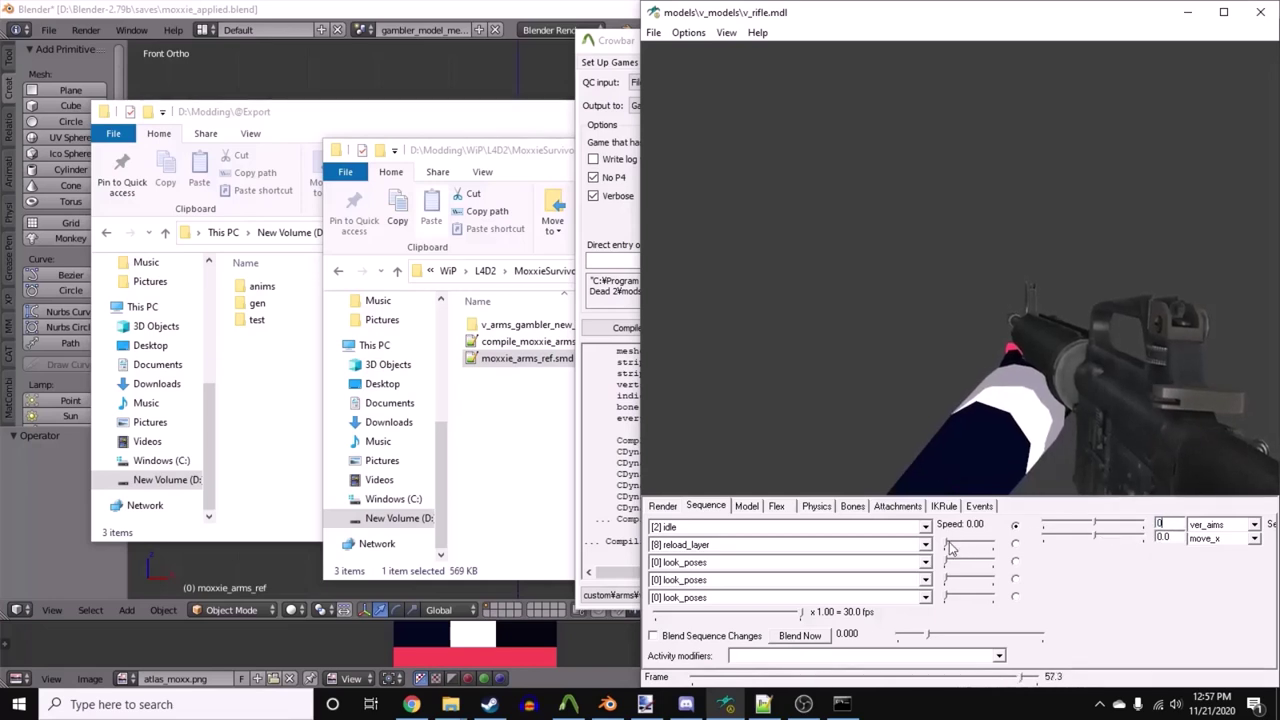
{"action": "left_click_drag", "start_coordinate": [945, 548], "coordinate": [1020, 551]}
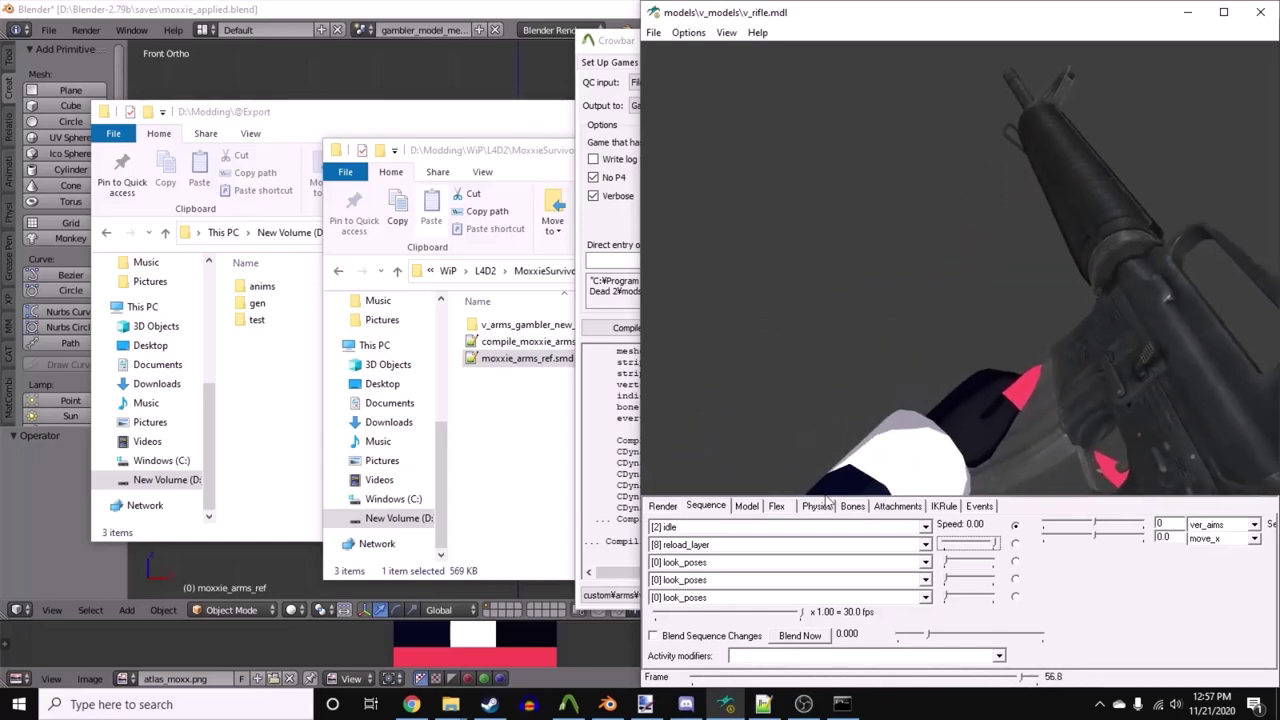
{"action": "left_click", "coordinate": [663, 505]}
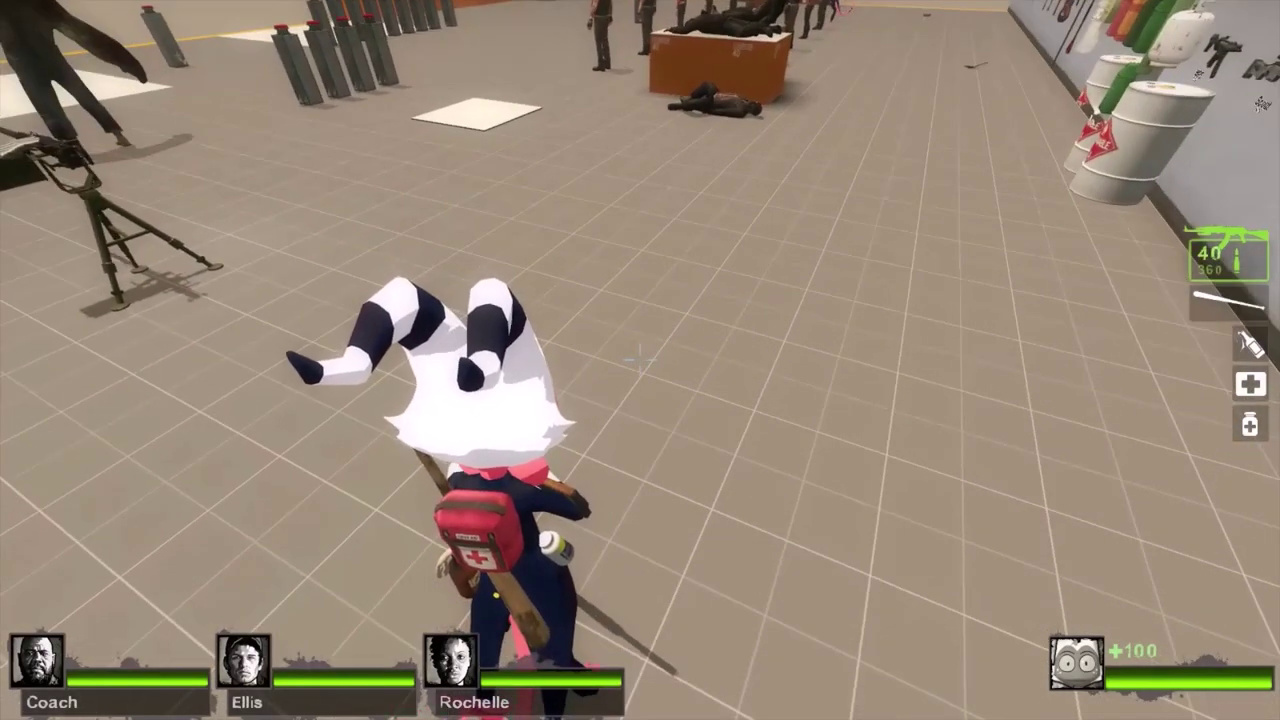
{"action": "key", "text": "3"}
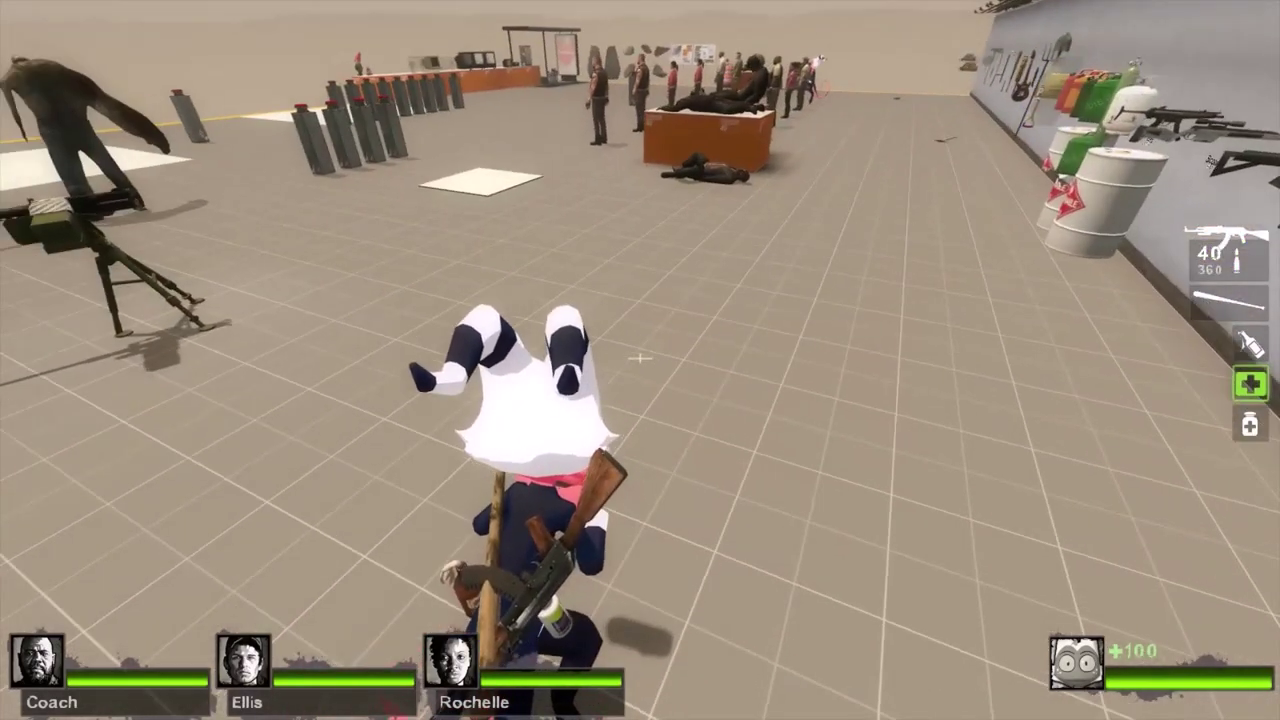
{"action": "key", "text": "ctrl"}
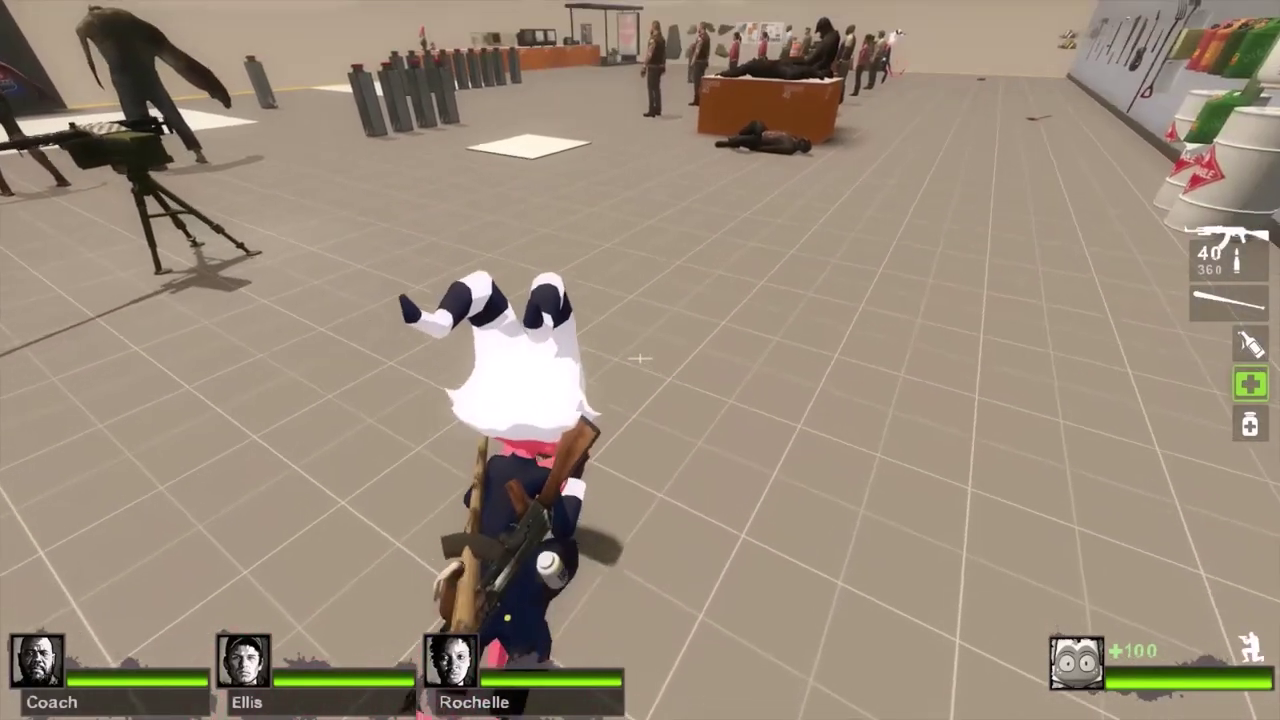
{"action": "key", "text": "3"}
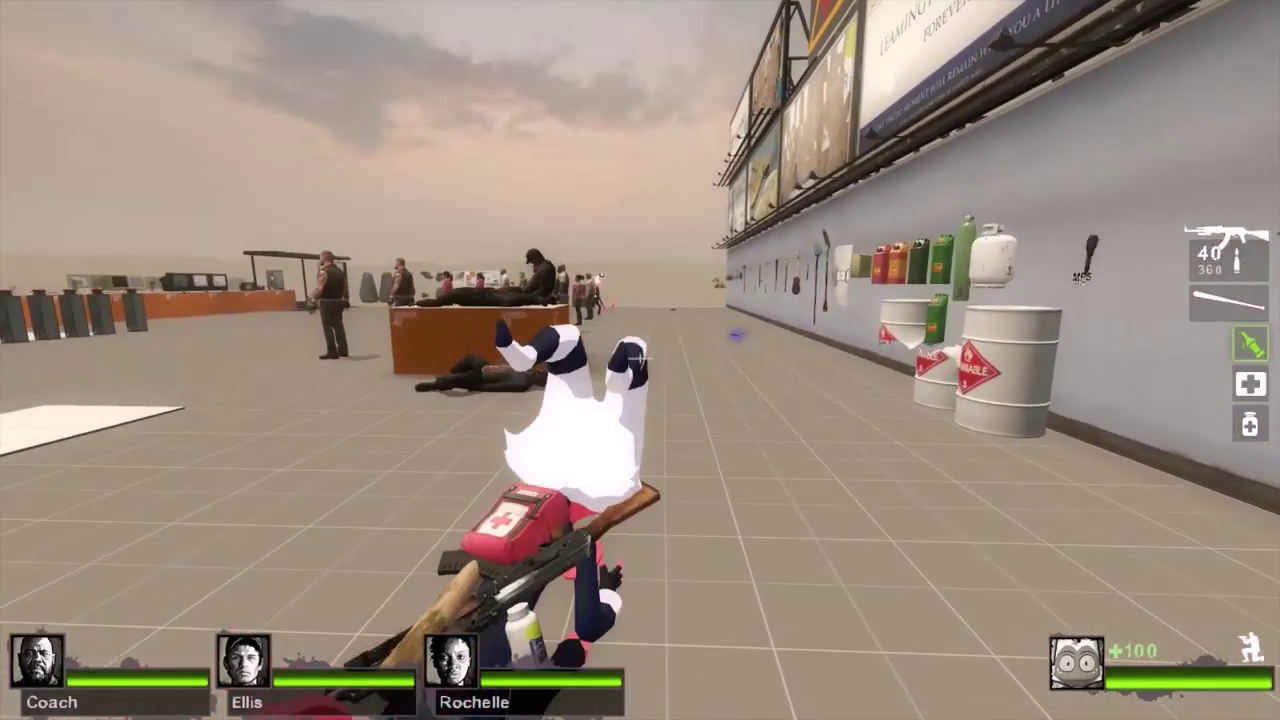
{"action": "key", "text": "w"}
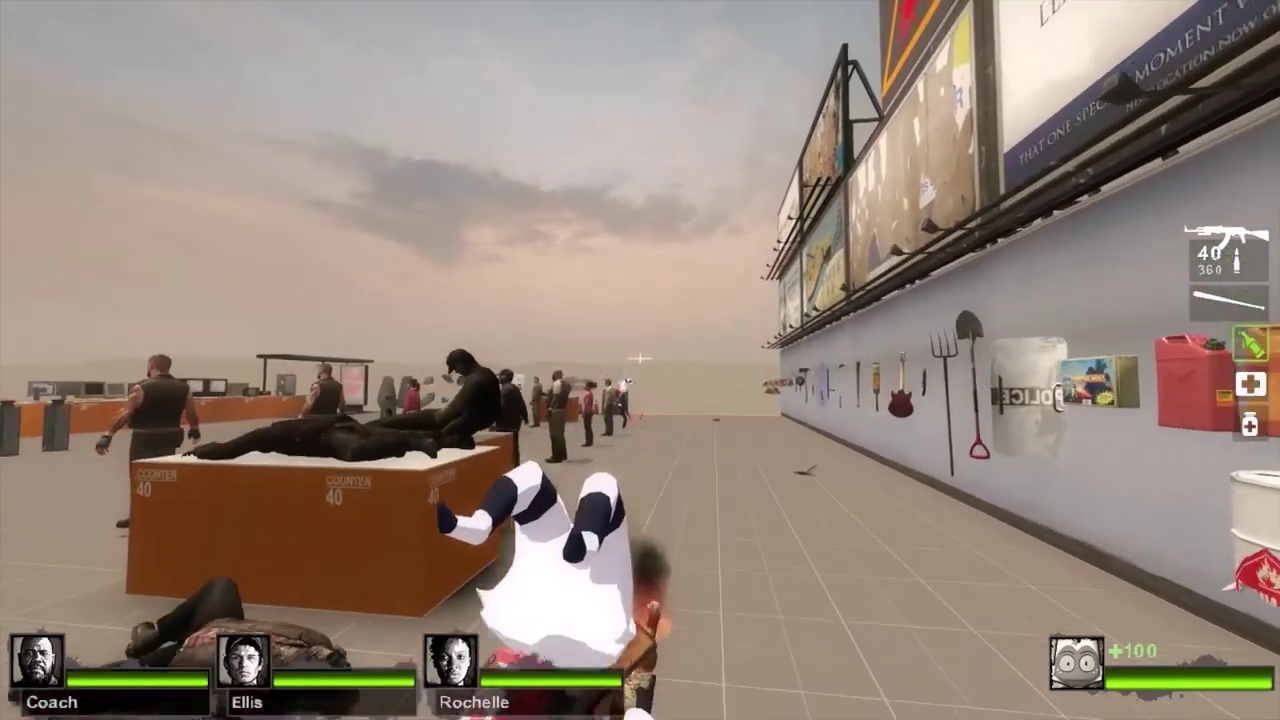
{"action": "key", "text": "w"}
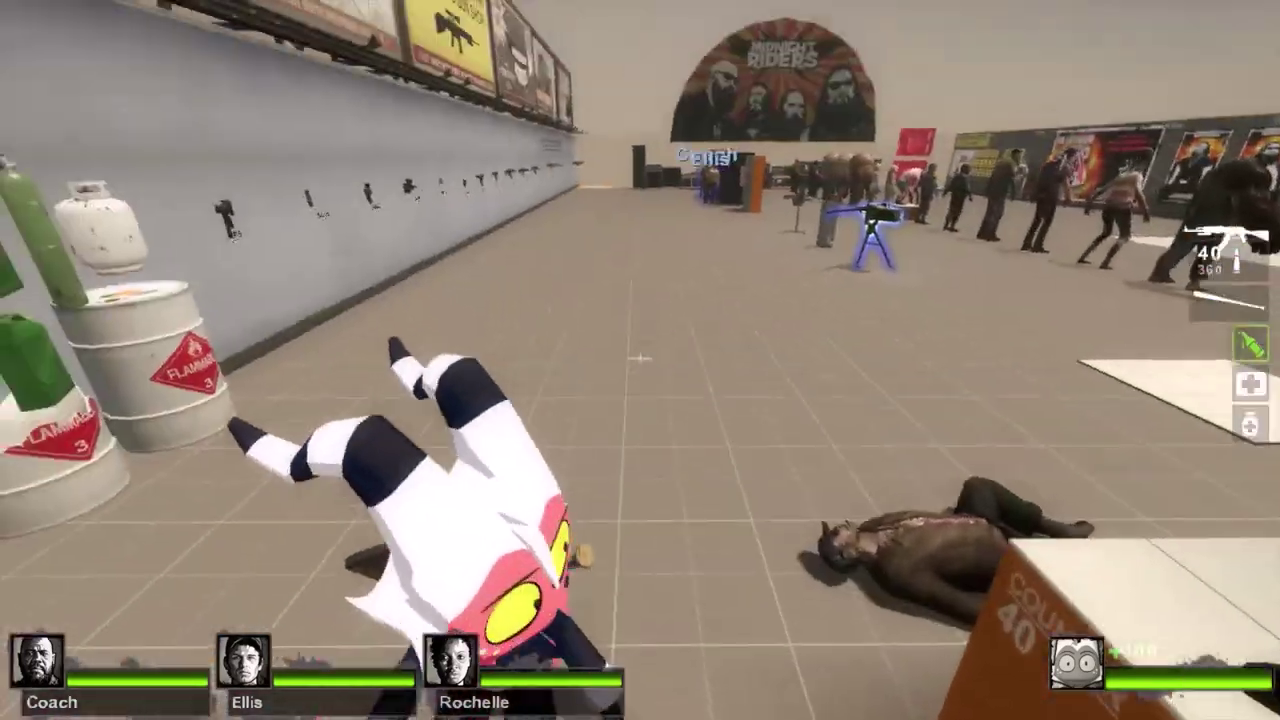
{"action": "key", "text": "s"}
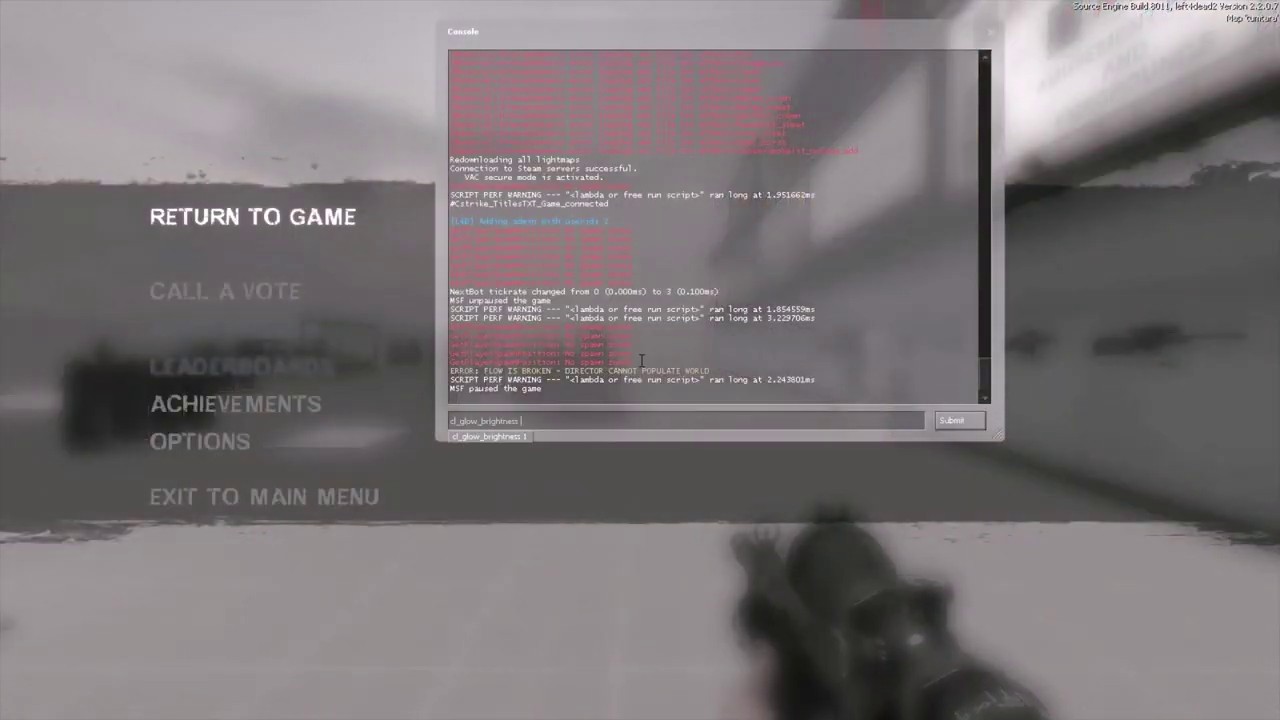
- Submit the cl_glow_brightness command in the game's developer console and return to the game
{"action": "key", "text": "Return"}
{"action": "key", "text": "Escape"}
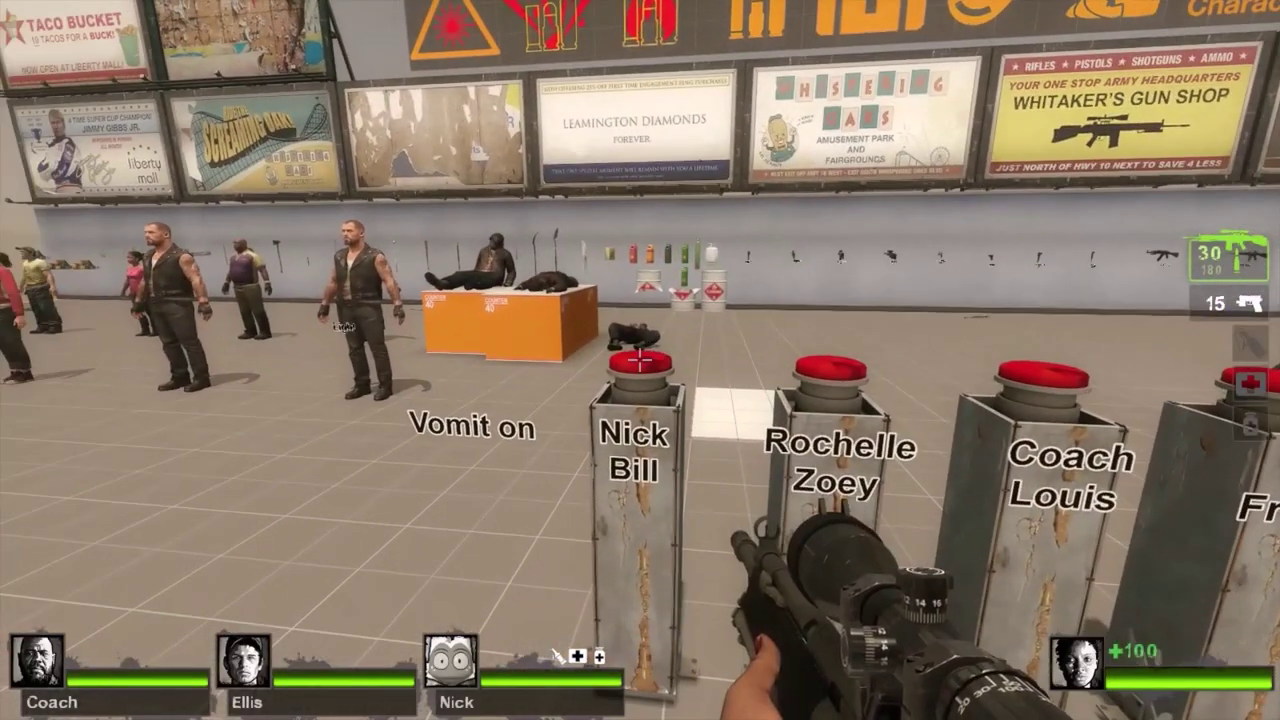
{"action": "key", "text": "e"}
{"action": "key", "text": "w"}
{"action": "middle_click", "coordinate": [640, 360]}
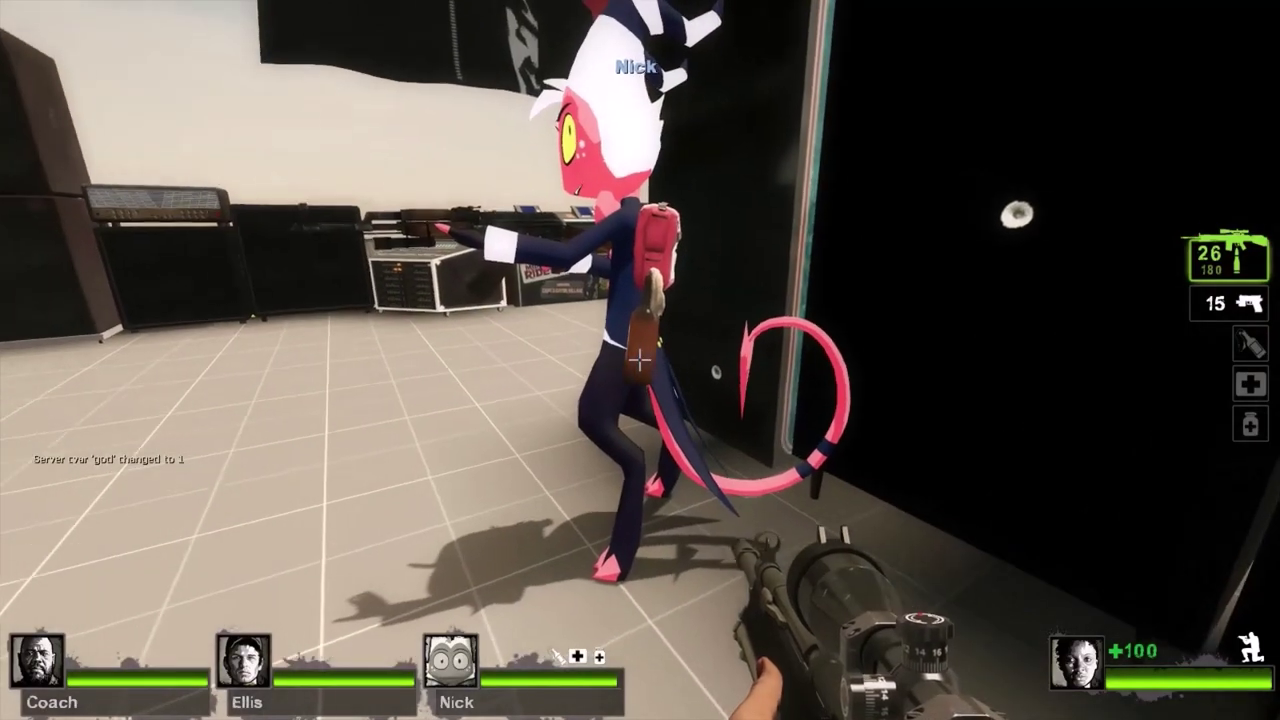
{"action": "left_click", "coordinate": [640, 360]}
{"action": "left_click", "coordinate": [640, 360]}
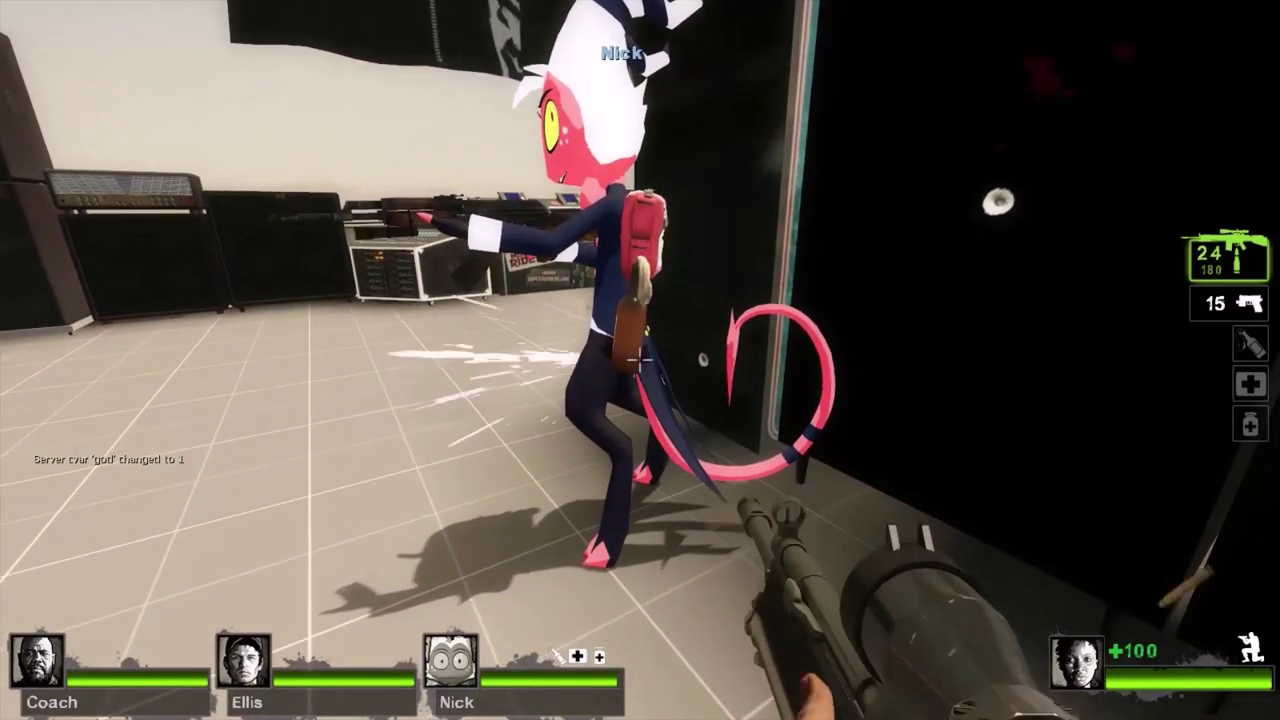
{"action": "left_click", "coordinate": [640, 360]}
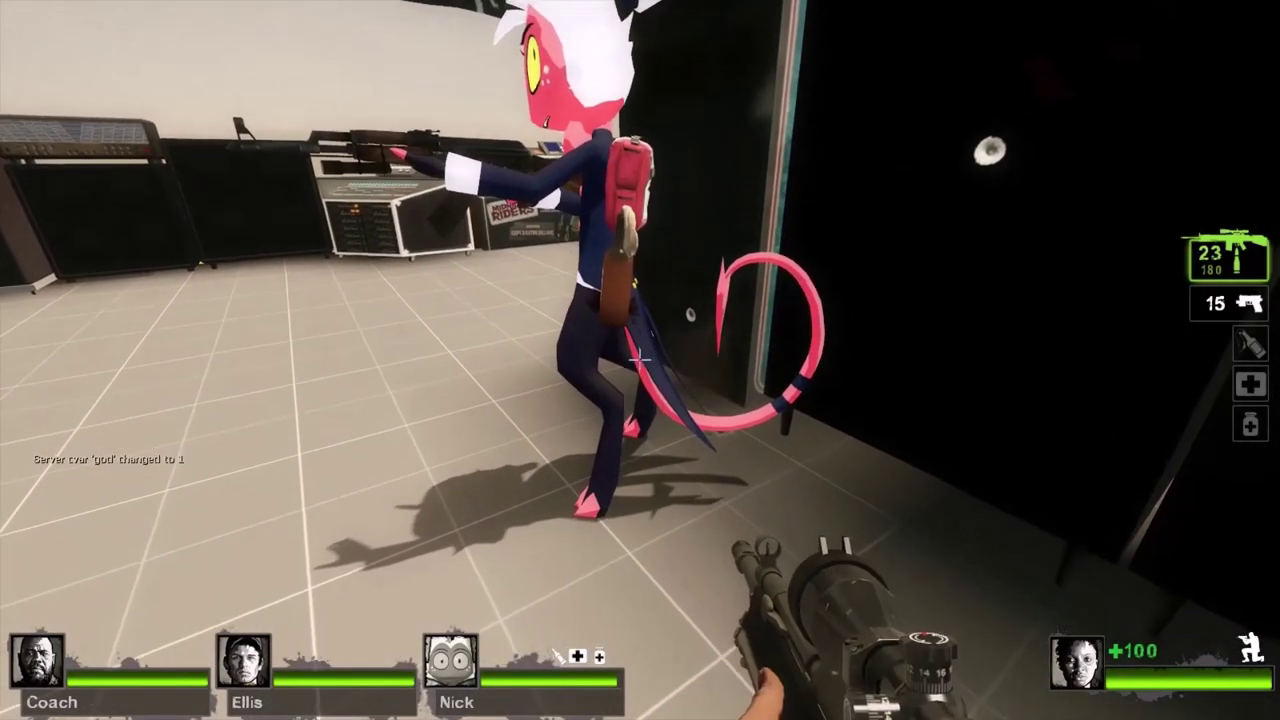
{"action": "left_click", "coordinate": [640, 360]}
{"action": "left_click", "coordinate": [640, 360]}
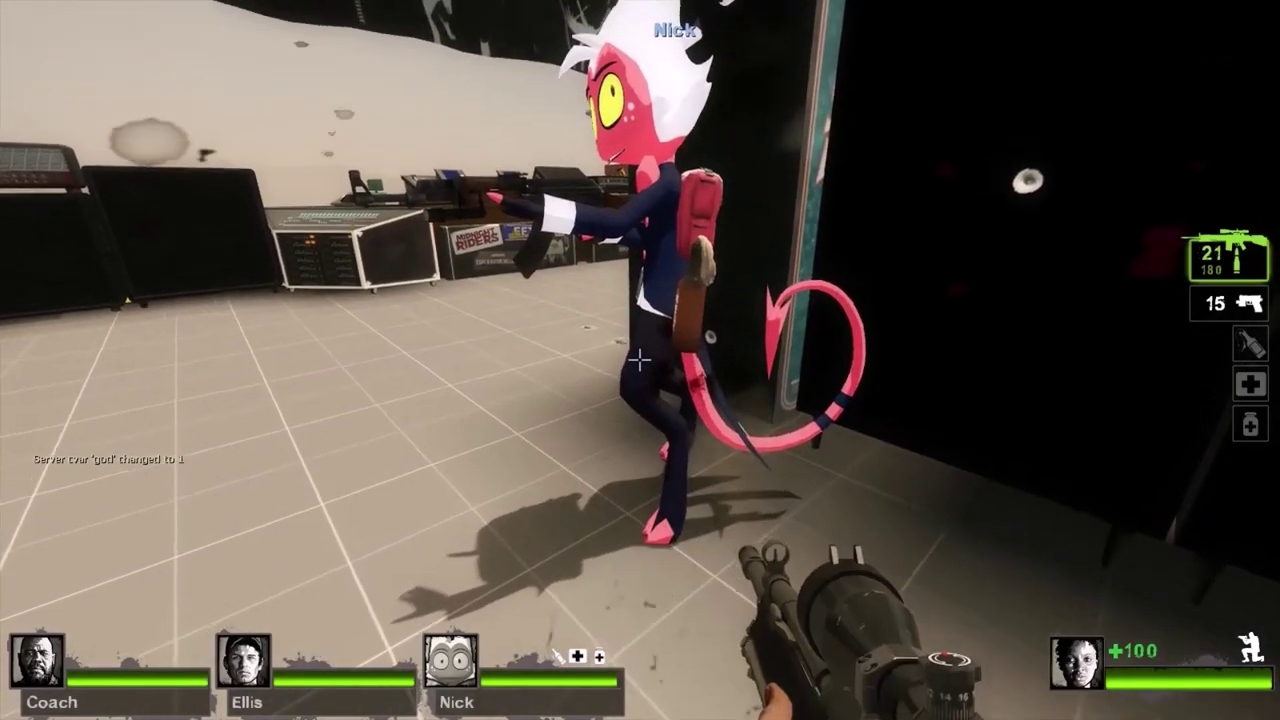
{"action": "left_click", "coordinate": [640, 360]}
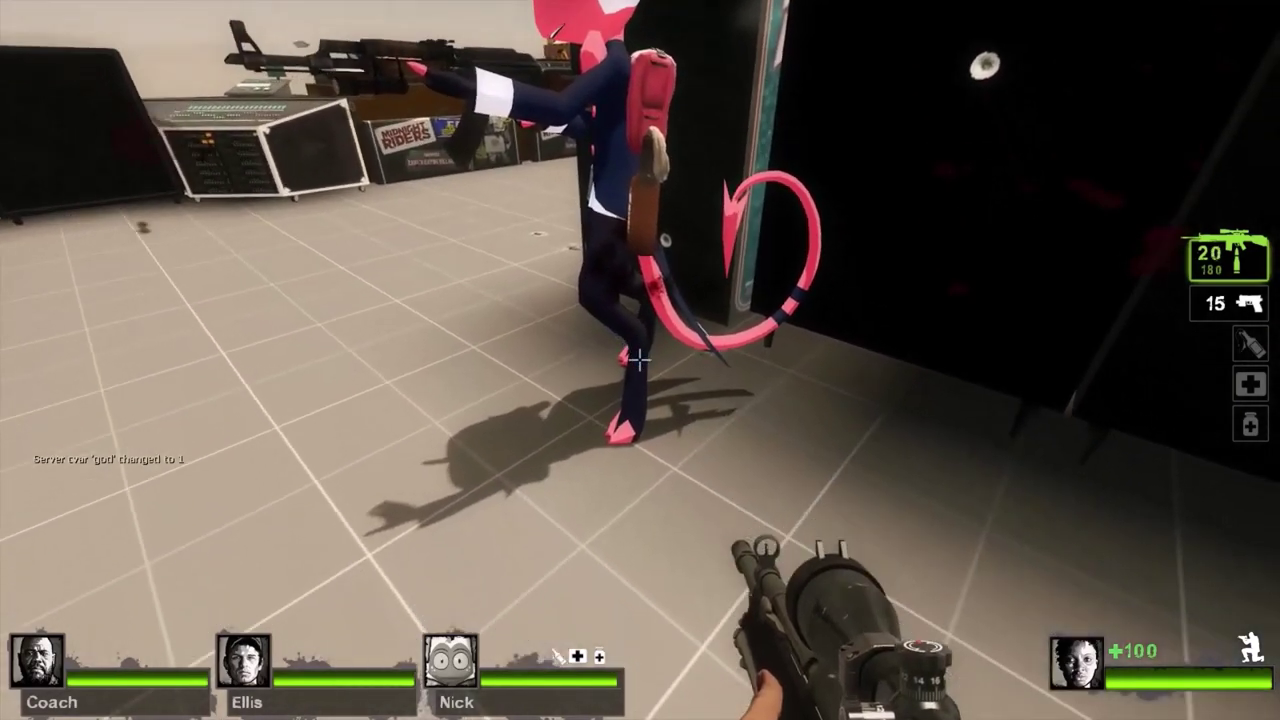
{"action": "left_click", "coordinate": [640, 360]}
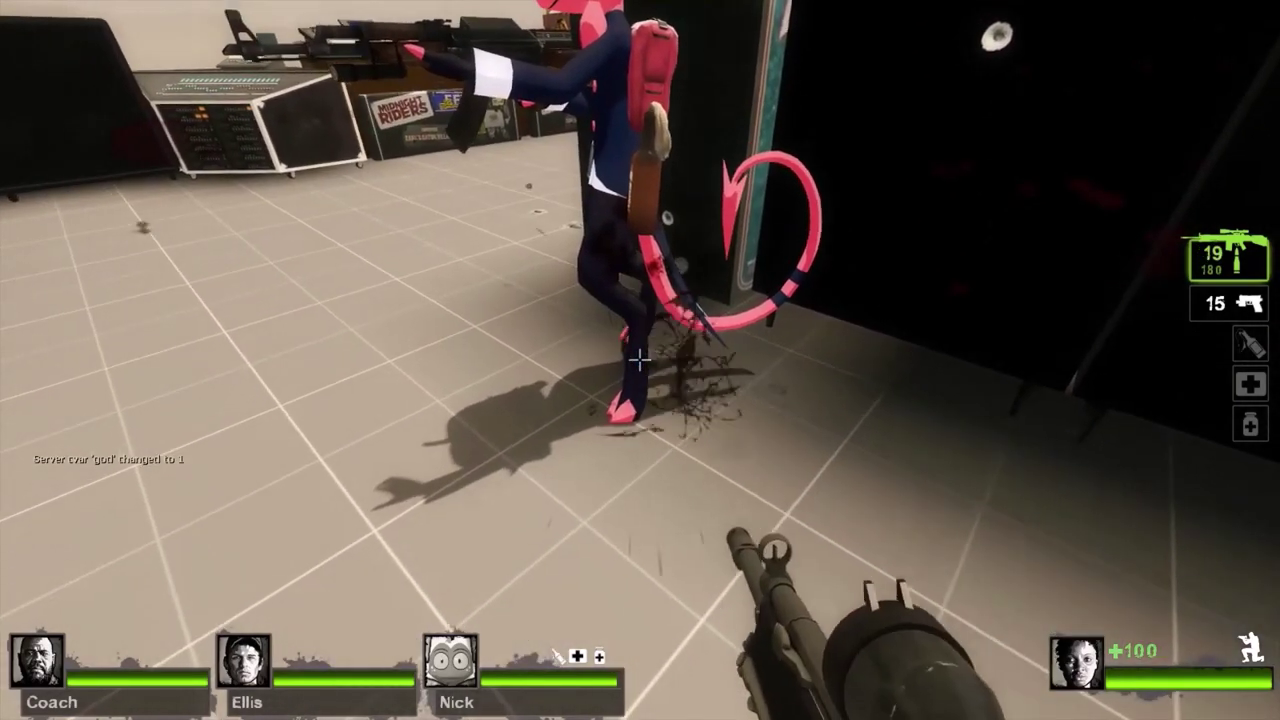
{"action": "left_click", "coordinate": [640, 360]}
{"action": "left_click", "coordinate": [640, 360]}
{"action": "left_click", "coordinate": [640, 360]}
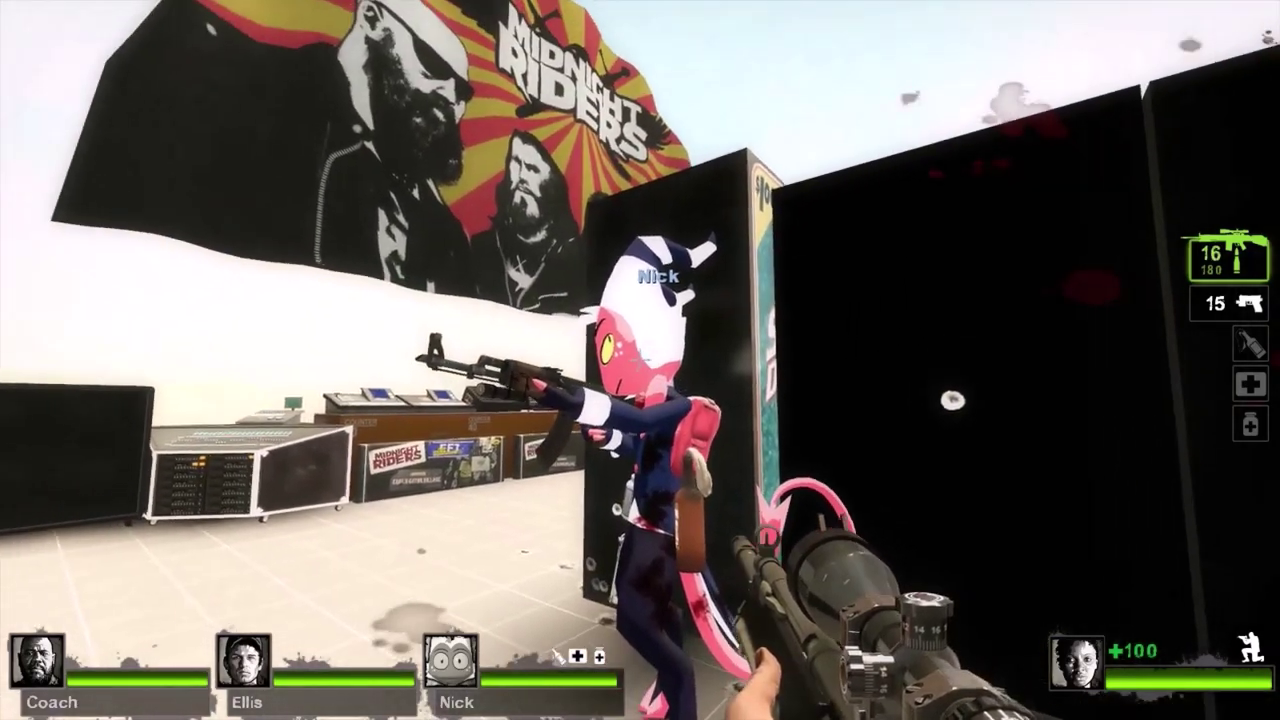
{"action": "left_click", "coordinate": [640, 360]}
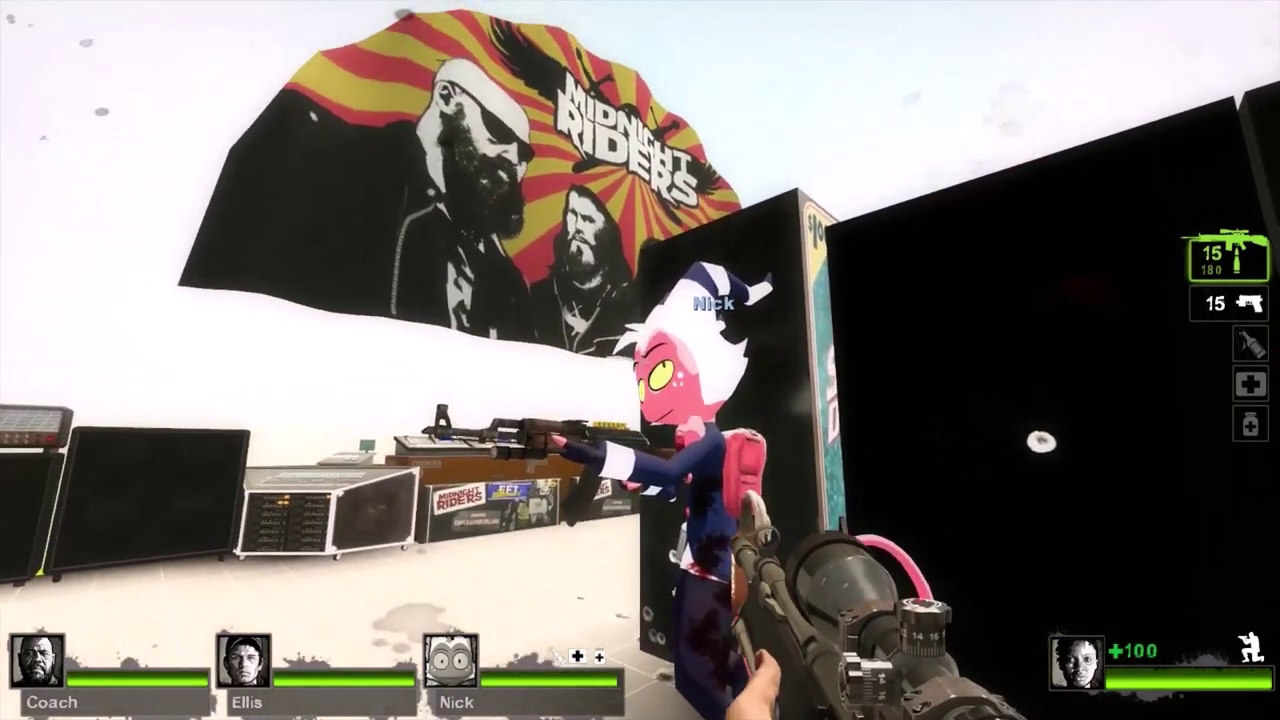
{"action": "left_click", "coordinate": [640, 360]}
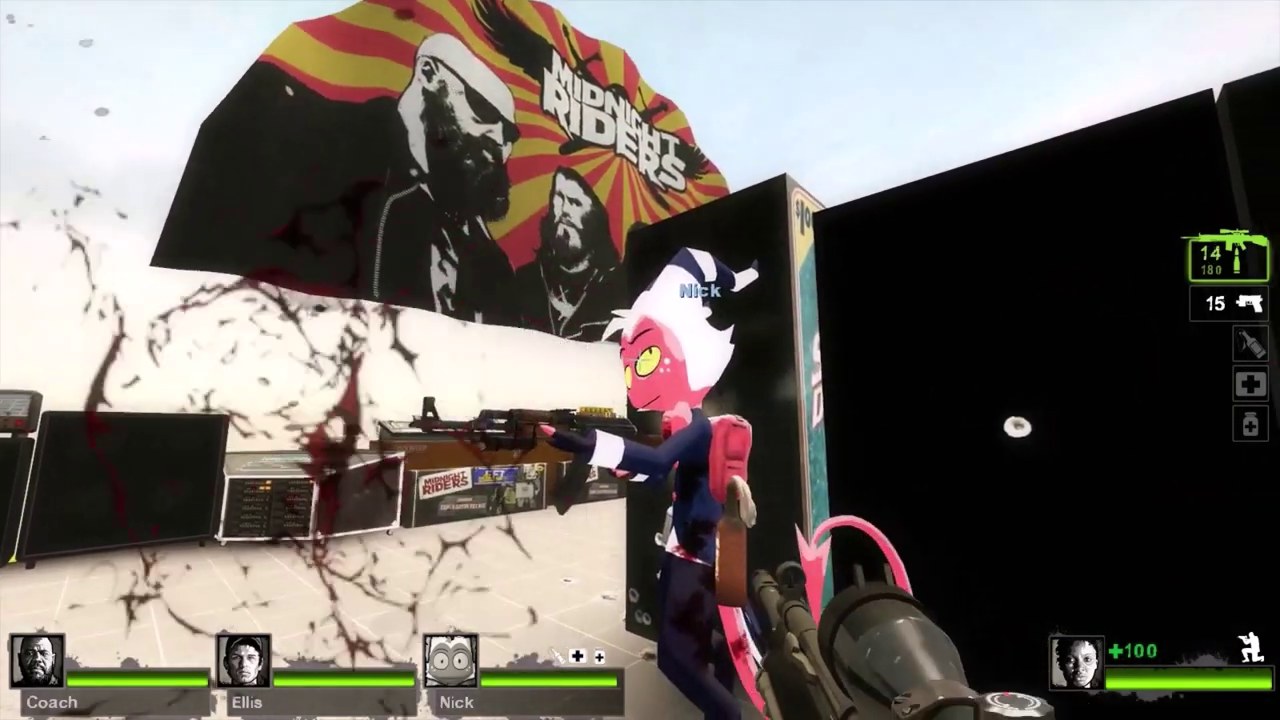
{"action": "left_click", "coordinate": [640, 360]}
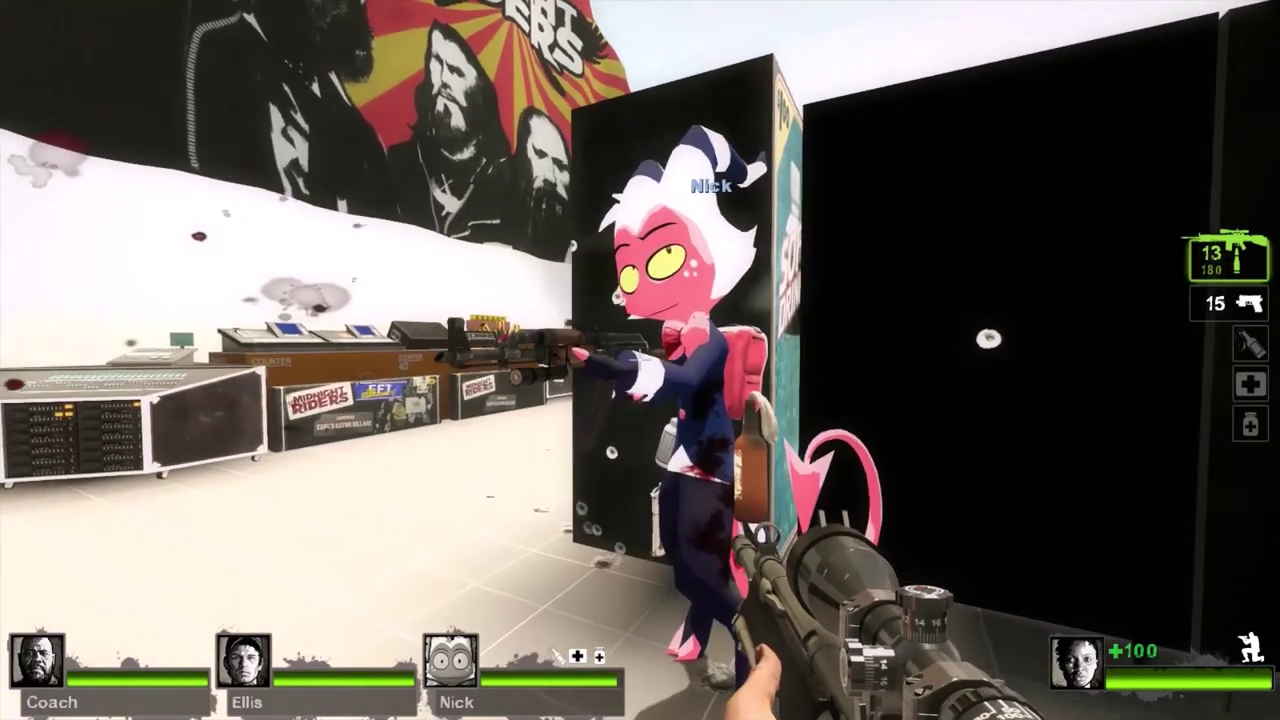
{"action": "left_click", "coordinate": [640, 360]}
{"action": "left_click", "coordinate": [640, 360]}
{"action": "left_click", "coordinate": [640, 360]}
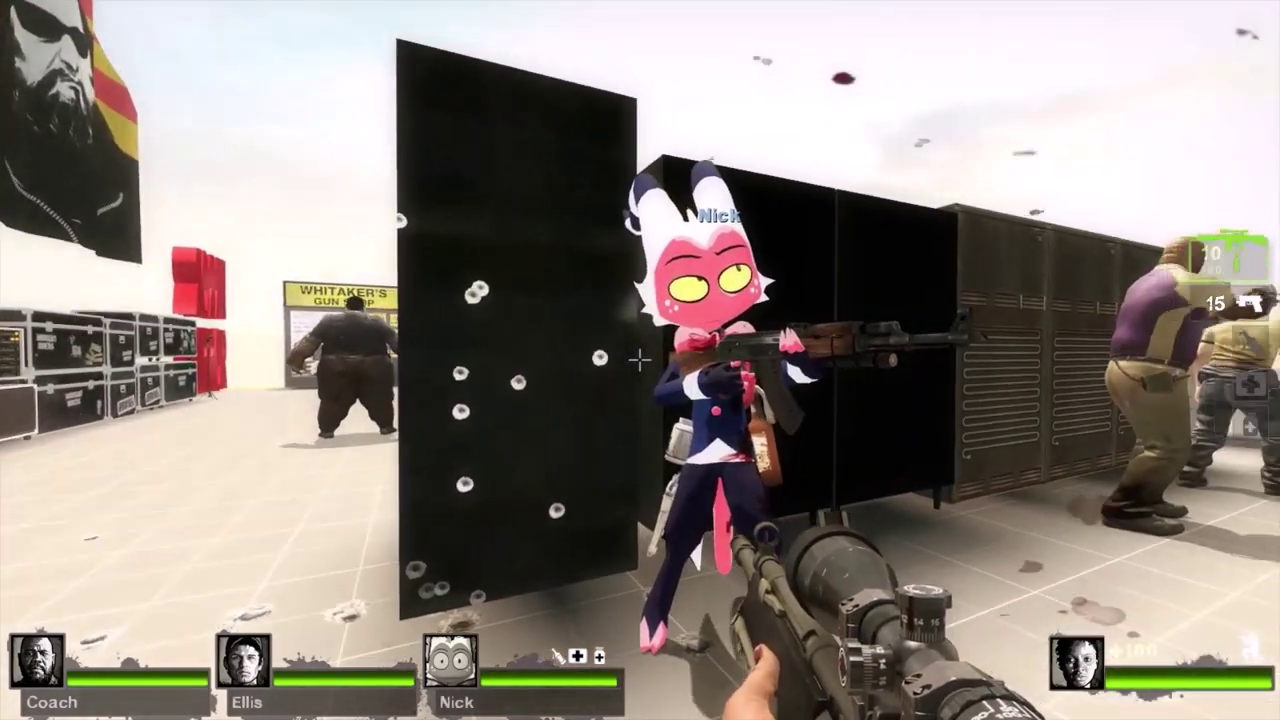
{"action": "left_click", "coordinate": [640, 360]}
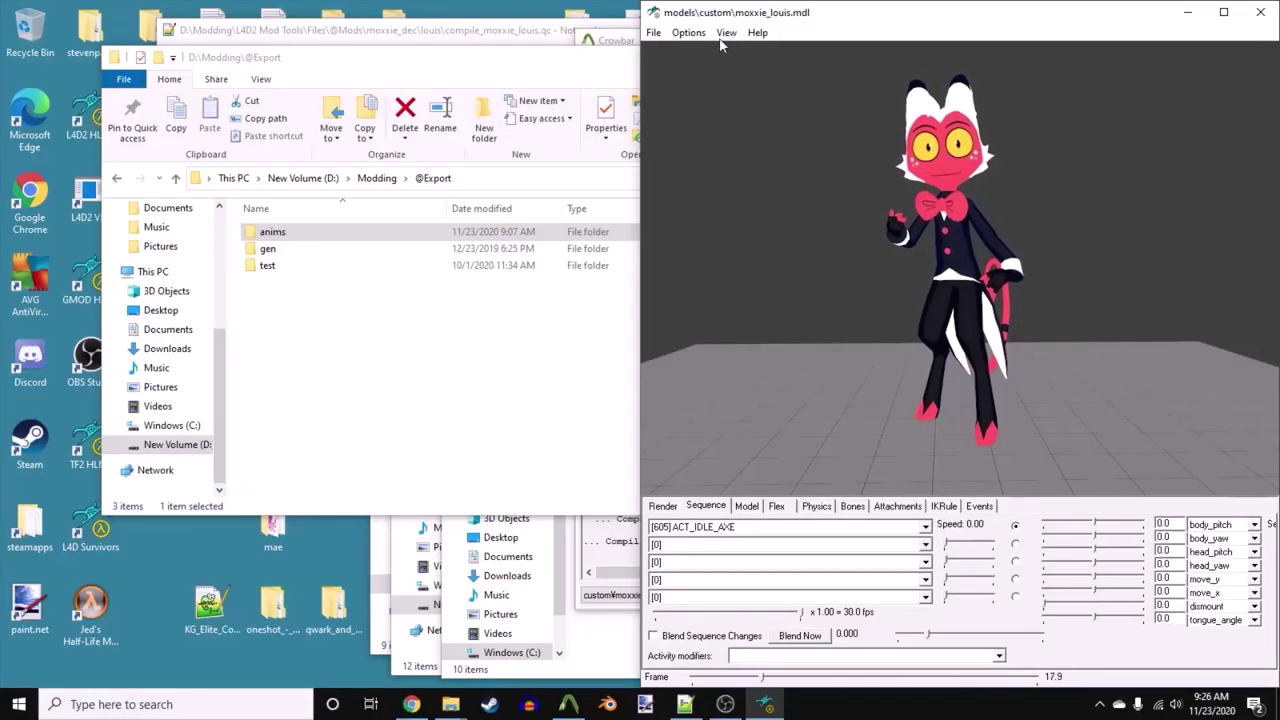
{"action": "left_click", "coordinate": [724, 36]}
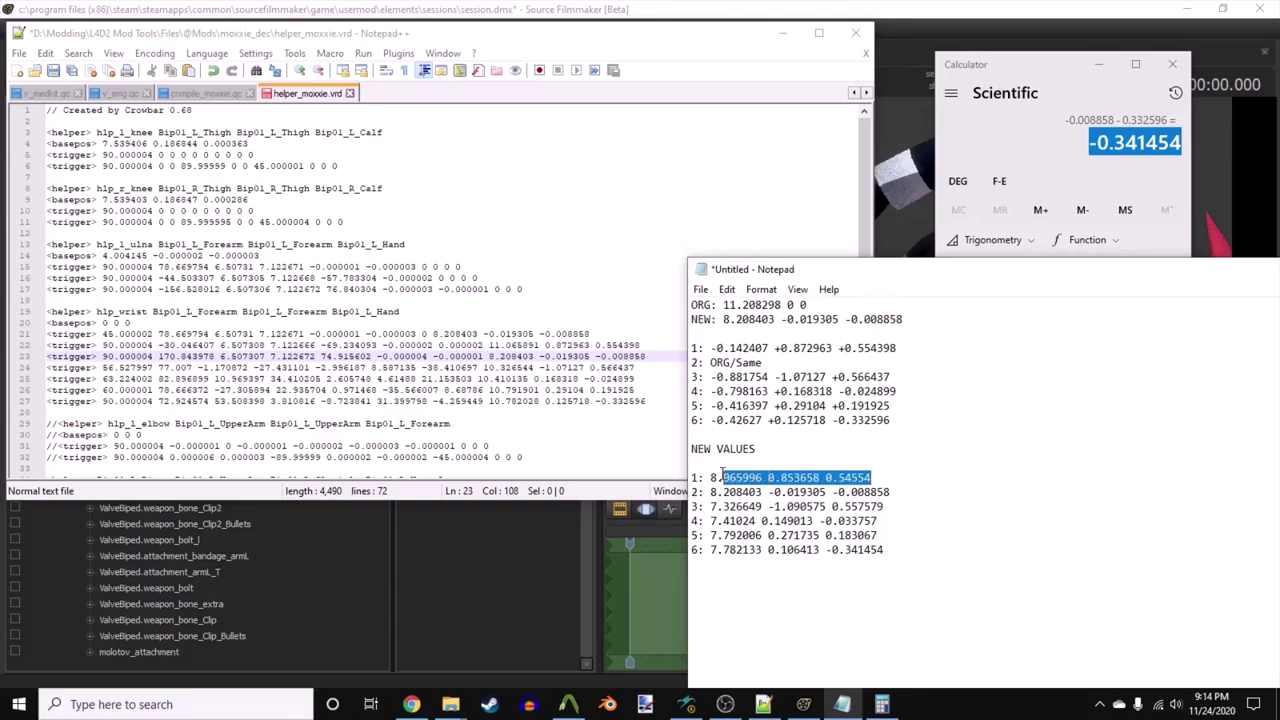
- Replace the last three values of hlp_wrist's second trigger in helper_moxxie.vrd with 8.065996 0.853658 0.54554
{"action": "left_click", "coordinate": [647, 342]}
{"action": "left_click_drag", "start_coordinate": [641, 344], "coordinate": [489, 344]}
{"action": "type", "text": "8.065996 0.853658 0.54554"}
- Copy the third new value set, 7.326649 -1.090575 0.557579, from the notes for the hlp_wrist trigger on line 24 of helper_moxxie.vrd
{"action": "left_click", "coordinate": [644, 367]}
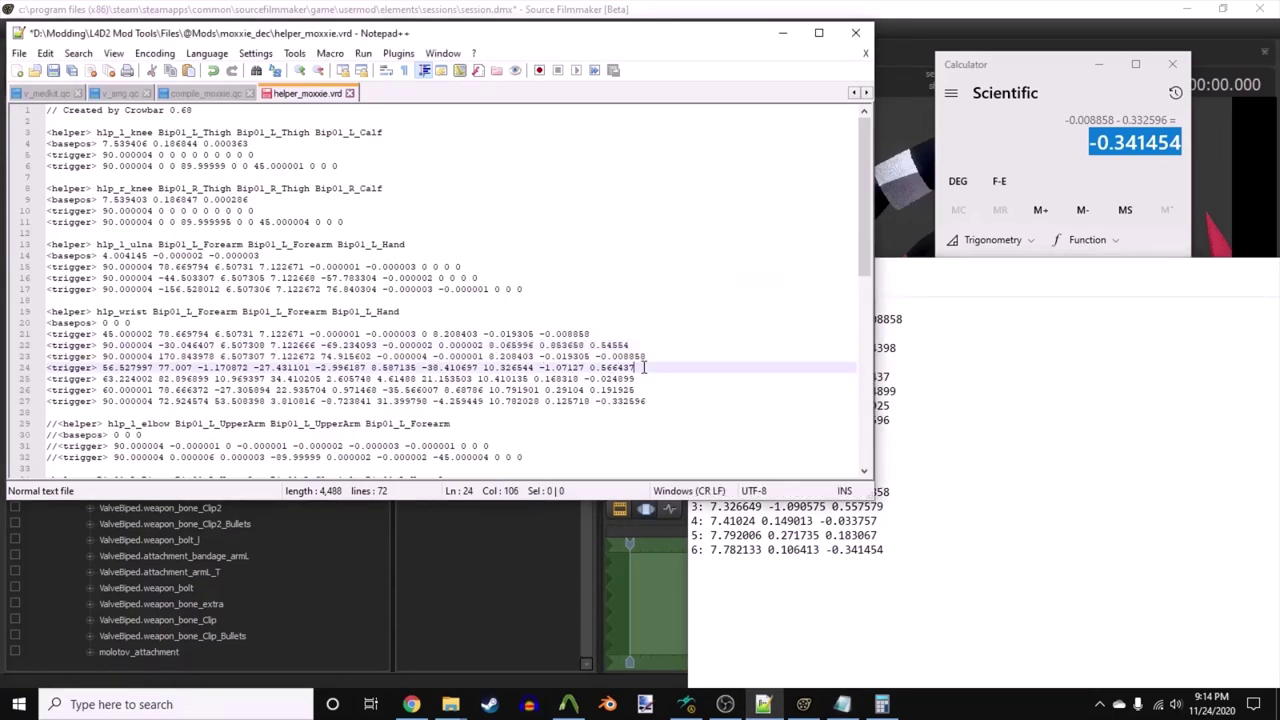
{"action": "left_click", "coordinate": [1001, 303]}
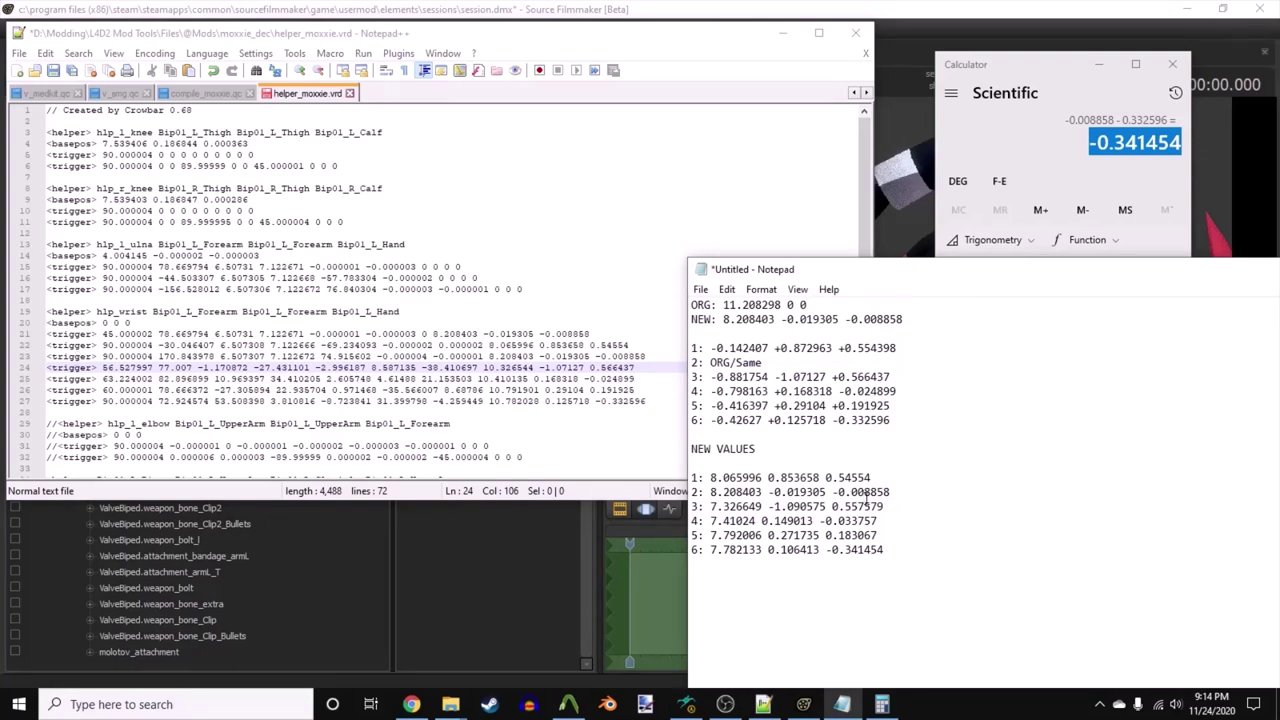
{"action": "left_click_drag", "start_coordinate": [884, 506], "coordinate": [720, 506]}
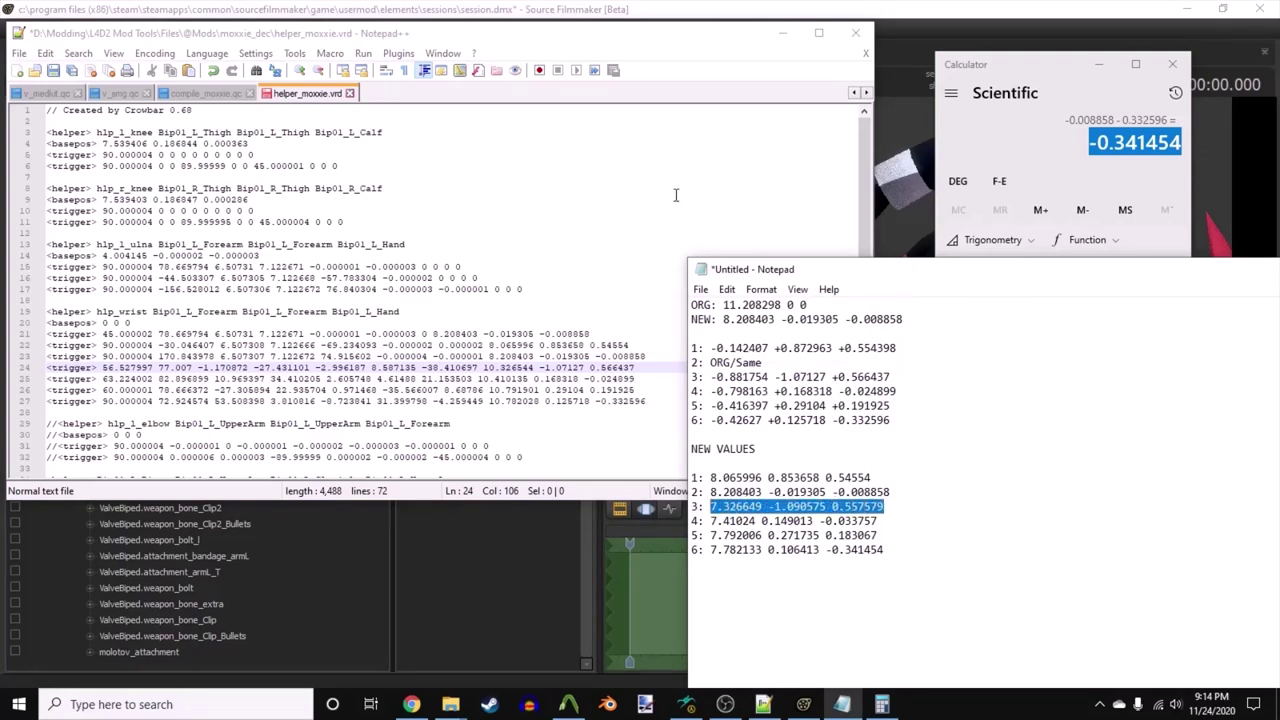
{"action": "left_click", "coordinate": [665, 48]}
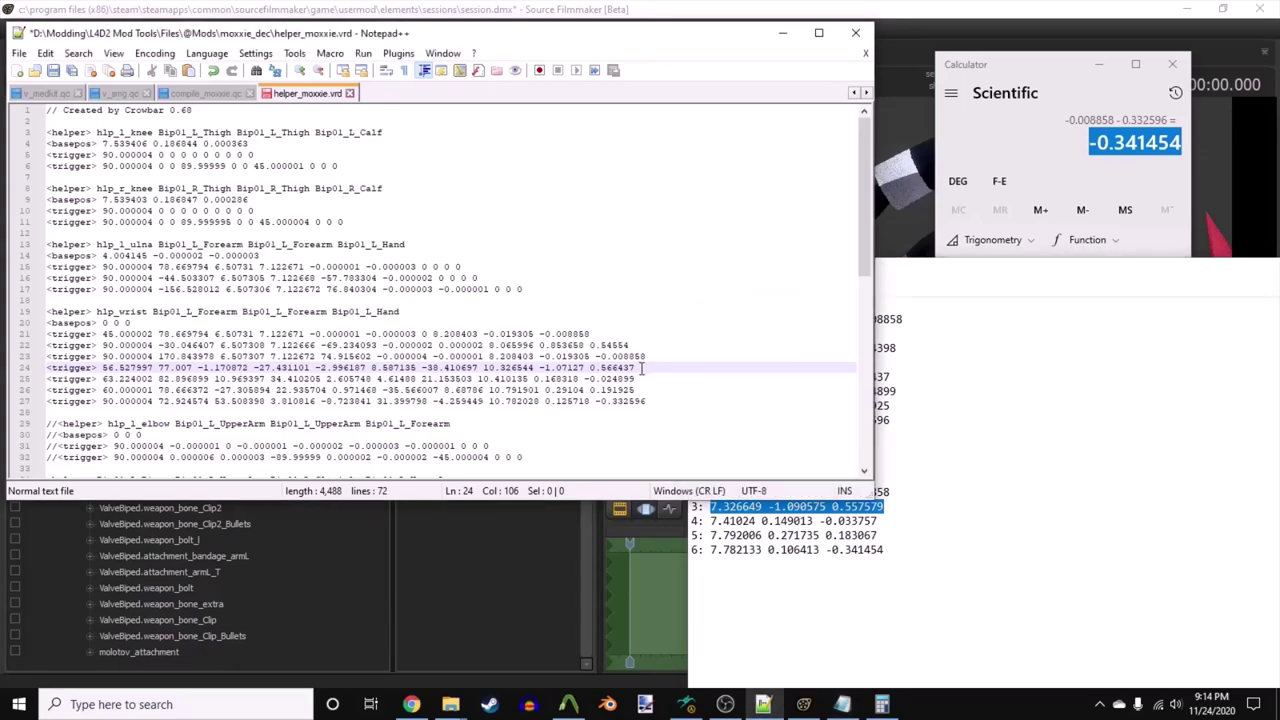